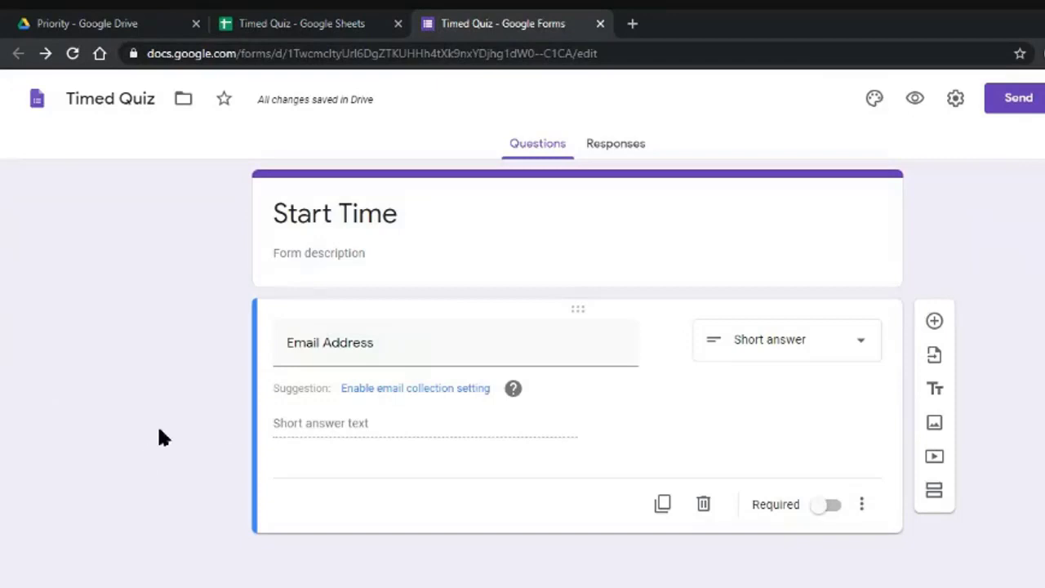
Replace the Email Address question with automatic email collection, then preview the Start Time form.
{"action": "left_click", "coordinate": [425, 201]}
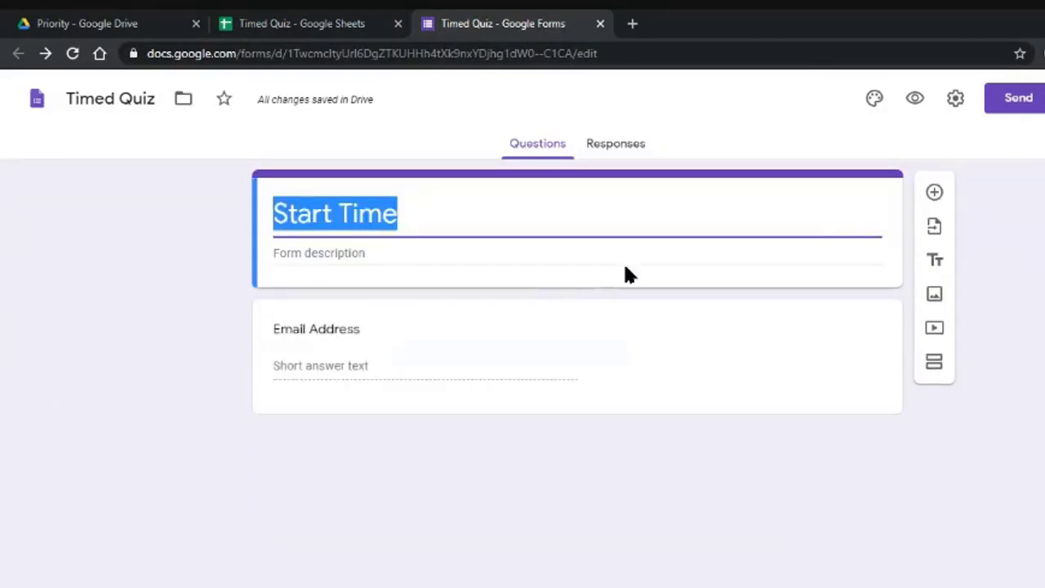
{"action": "left_click", "coordinate": [420, 335]}
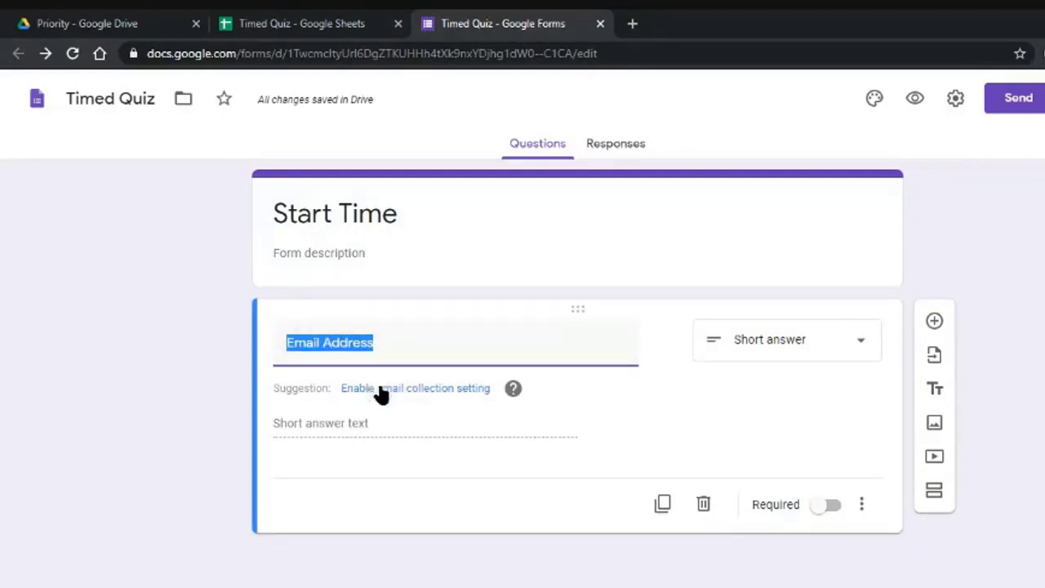
{"action": "left_click", "coordinate": [457, 390]}
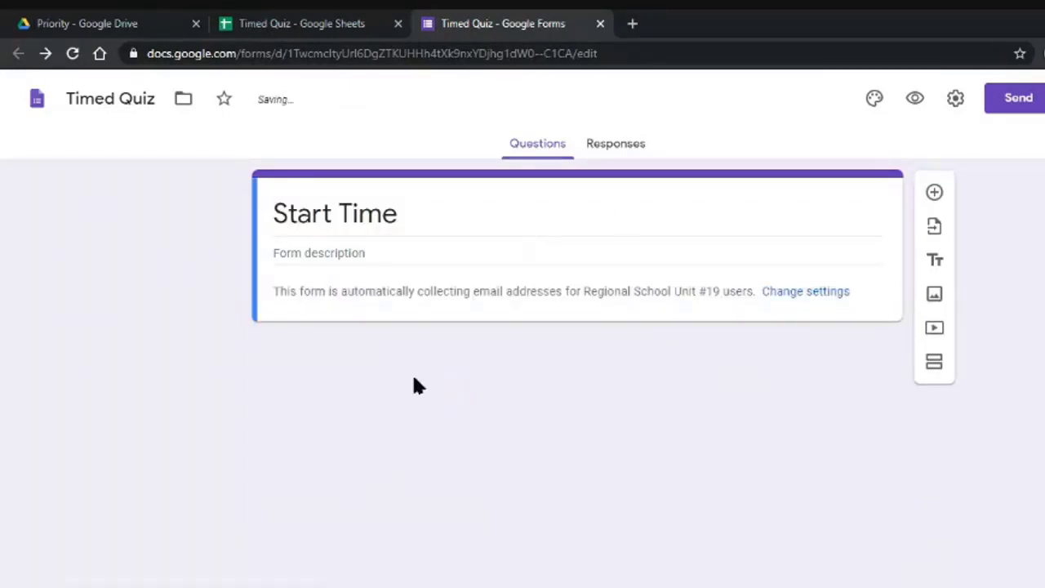
{"action": "left_click", "coordinate": [915, 99]}
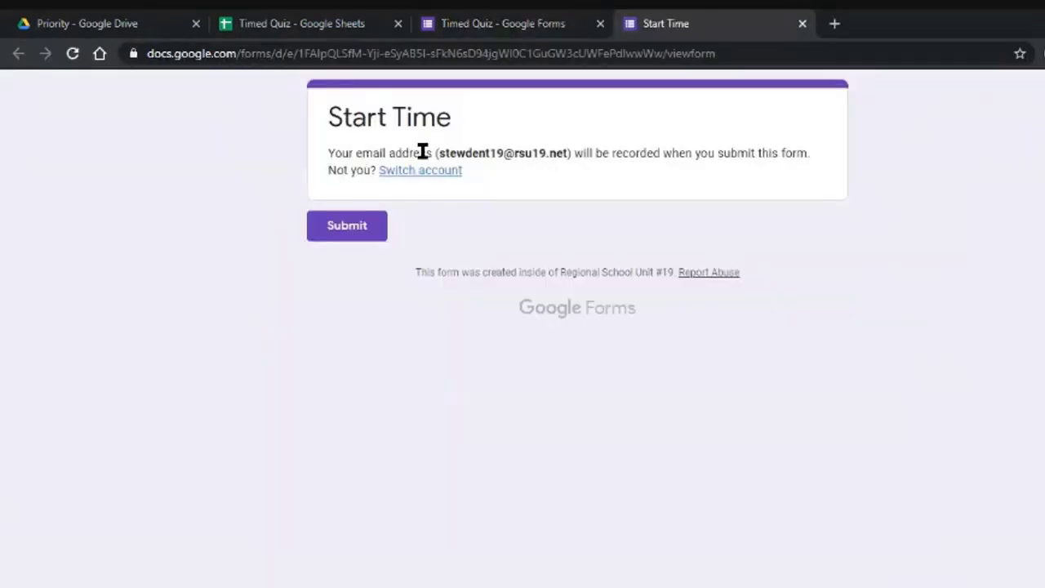
{"action": "left_click_drag", "start_coordinate": [420, 152], "coordinate": [622, 148]}
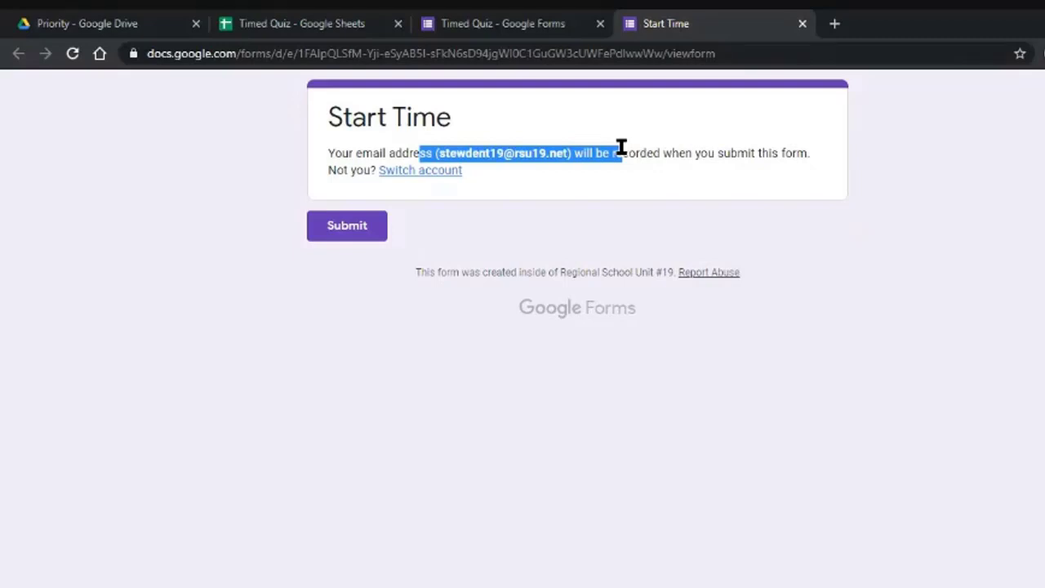
Turn off the 'Restrict to users in Regional School Unit #19' setting and save.
{"action": "left_click", "coordinate": [802, 24]}
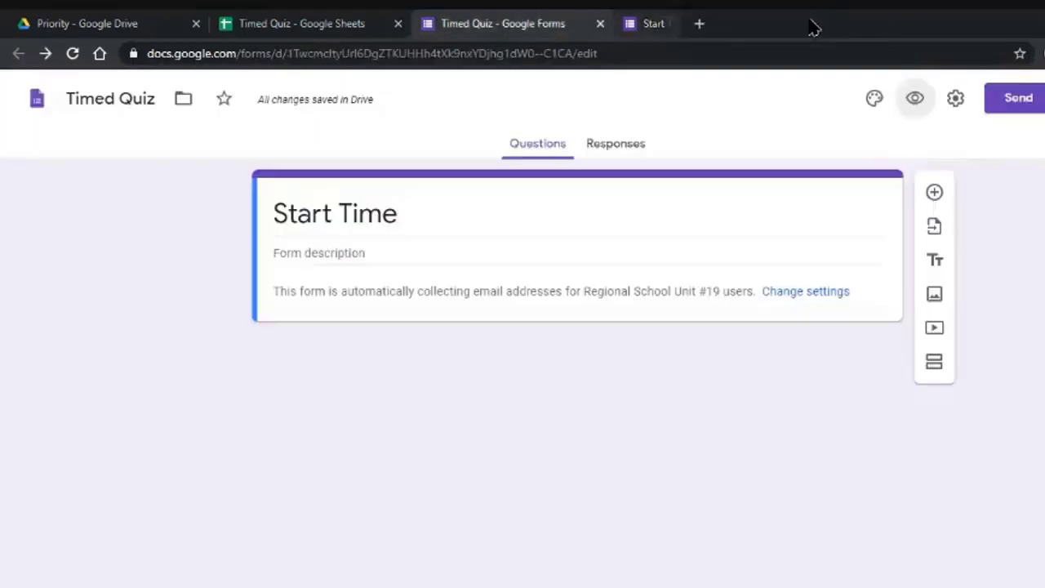
{"action": "left_click", "coordinate": [796, 292]}
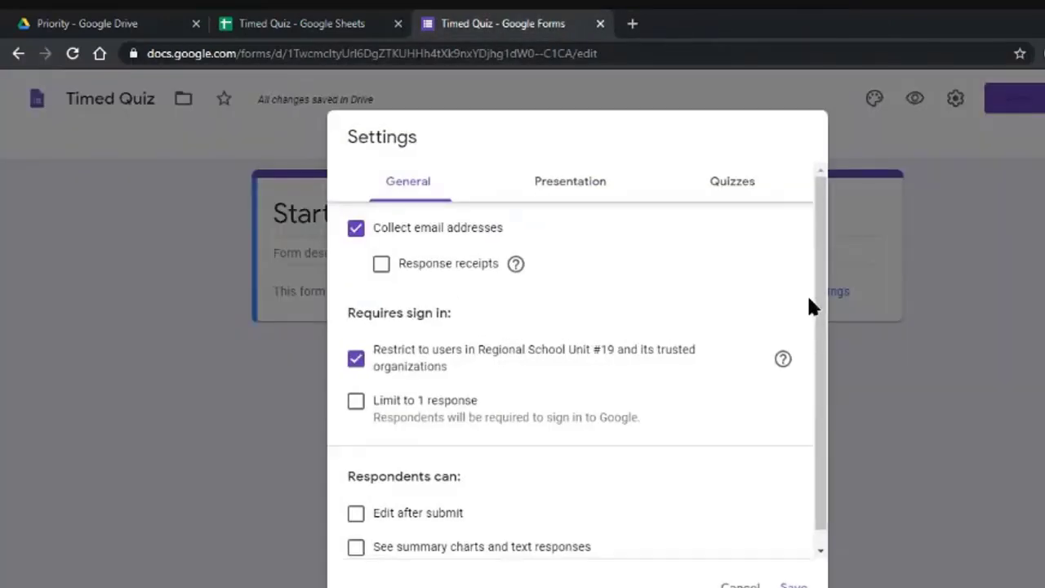
{"action": "left_click", "coordinate": [356, 357]}
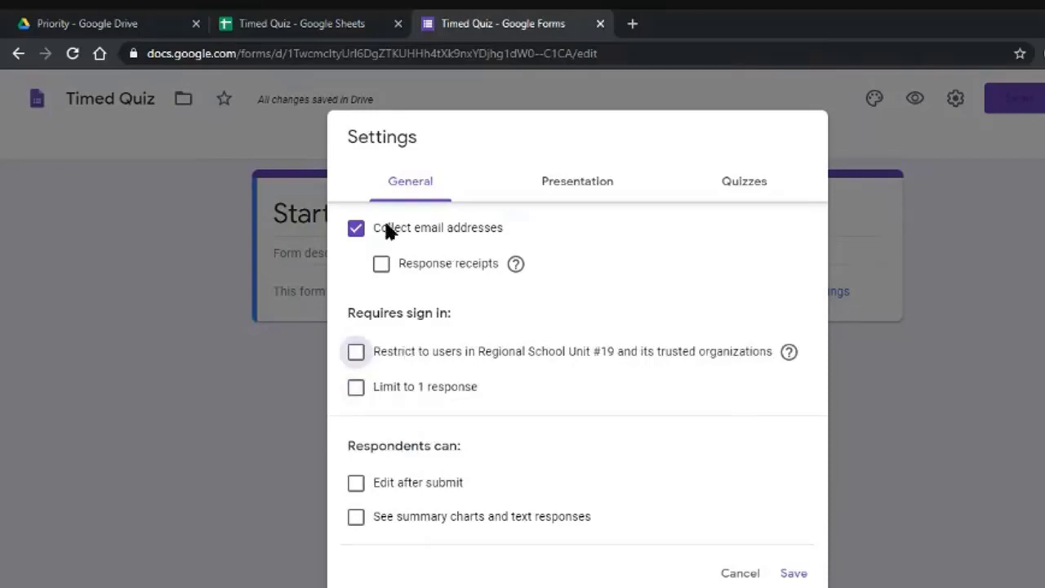
{"action": "left_click", "coordinate": [791, 573]}
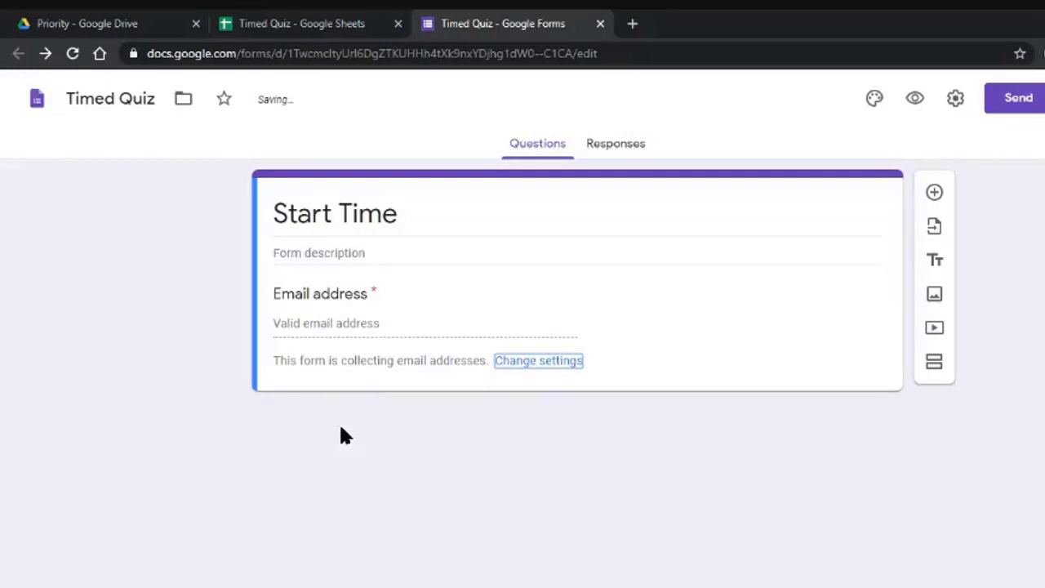
{"action": "left_click", "coordinate": [918, 102]}
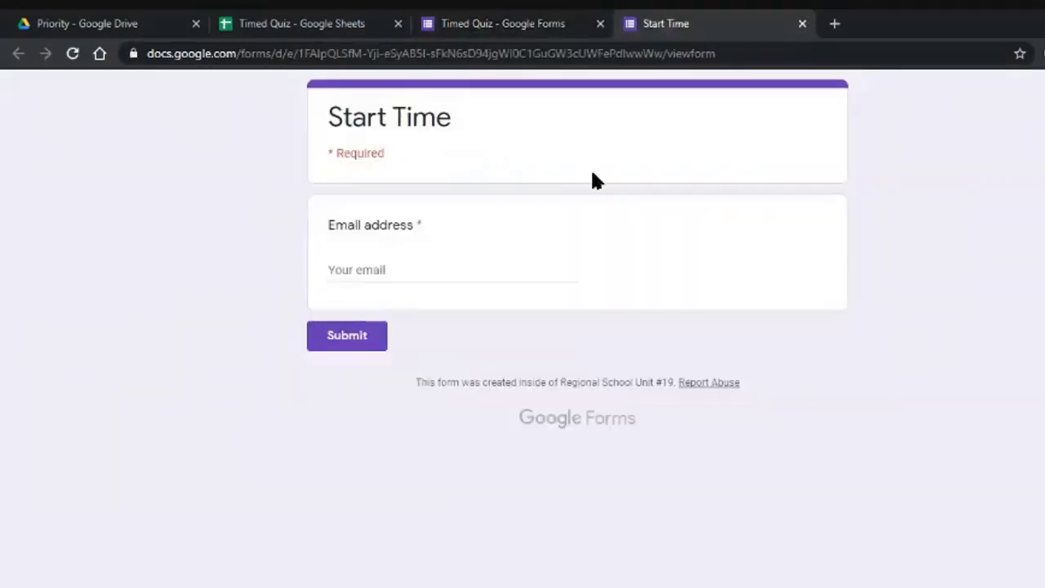
{"action": "left_click", "coordinate": [362, 269]}
{"action": "left_click", "coordinate": [692, 327]}
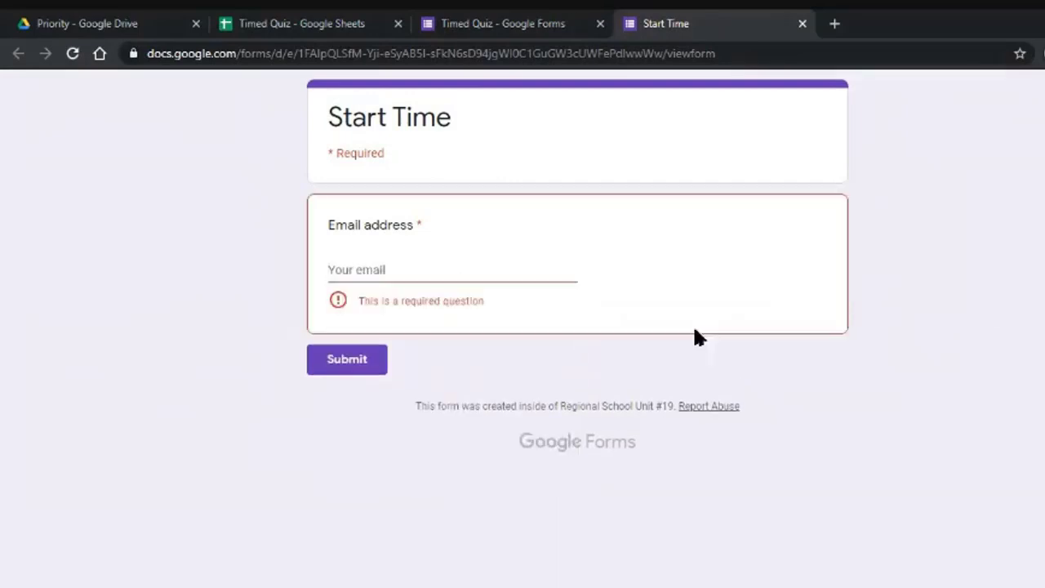
{"action": "left_click", "coordinate": [560, 266]}
{"action": "type", "text": "asdfadsfas"}
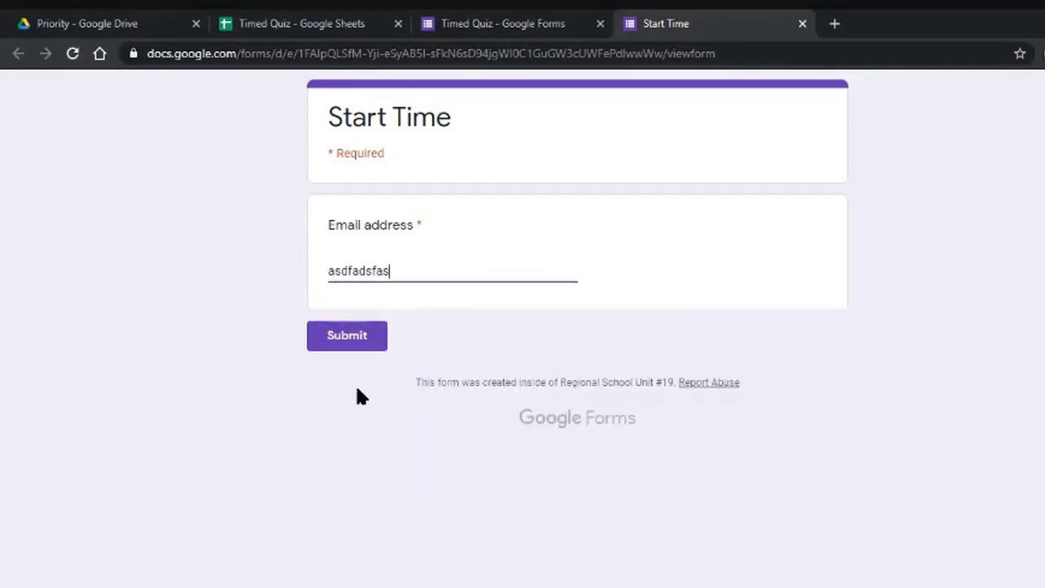
{"action": "left_click", "coordinate": [335, 346]}
{"action": "left_click_drag", "start_coordinate": [359, 301], "coordinate": [819, 310]}
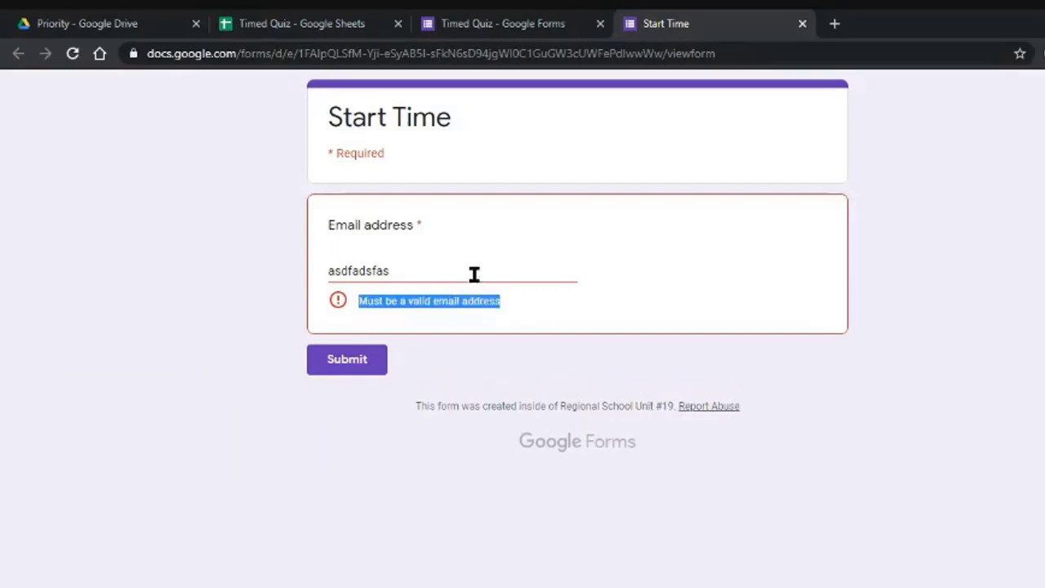
{"action": "double_click", "coordinate": [438, 262]}
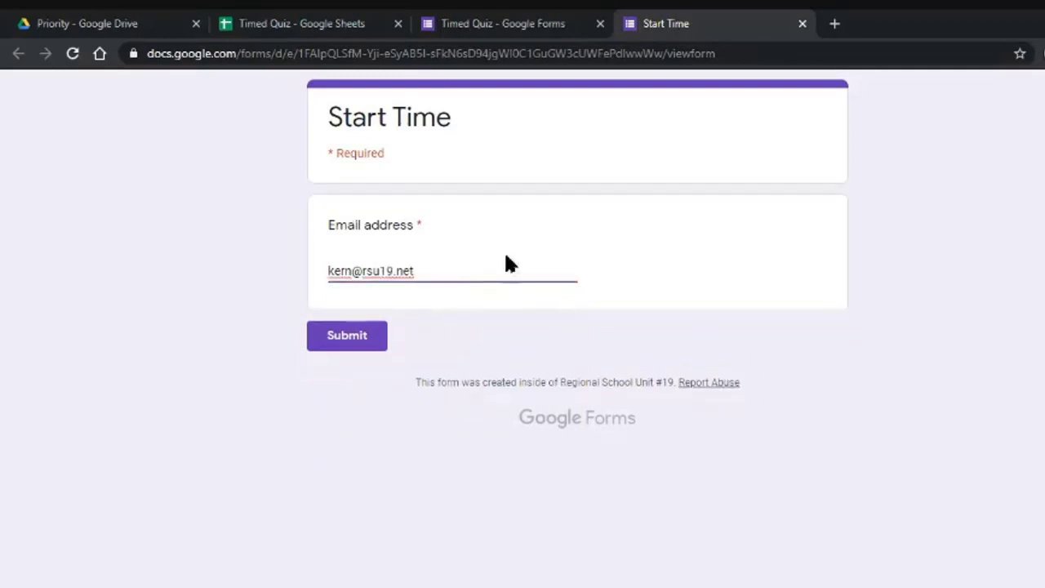
{"action": "left_click", "coordinate": [802, 23]}
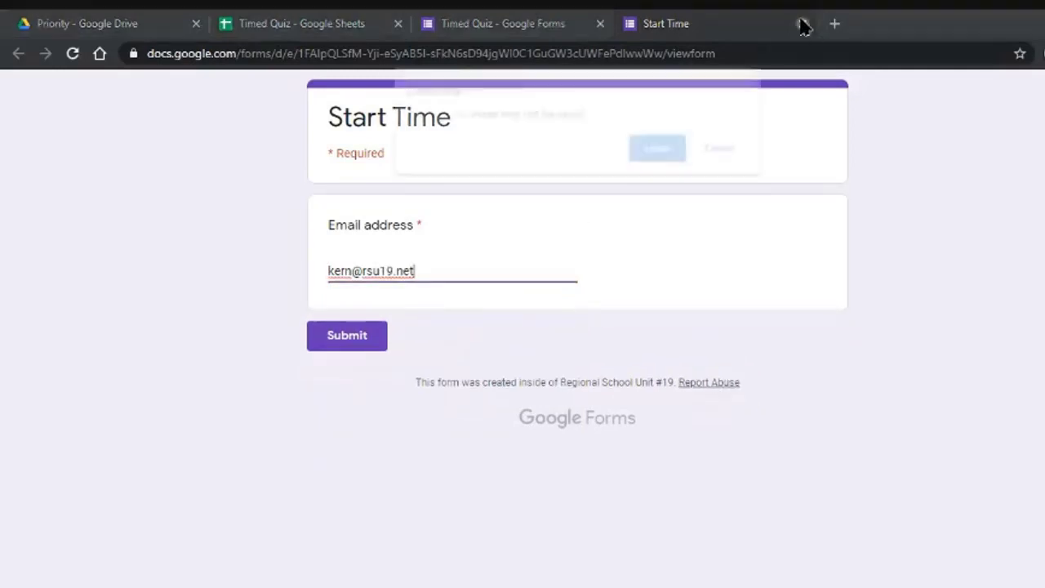
{"action": "left_click", "coordinate": [672, 155]}
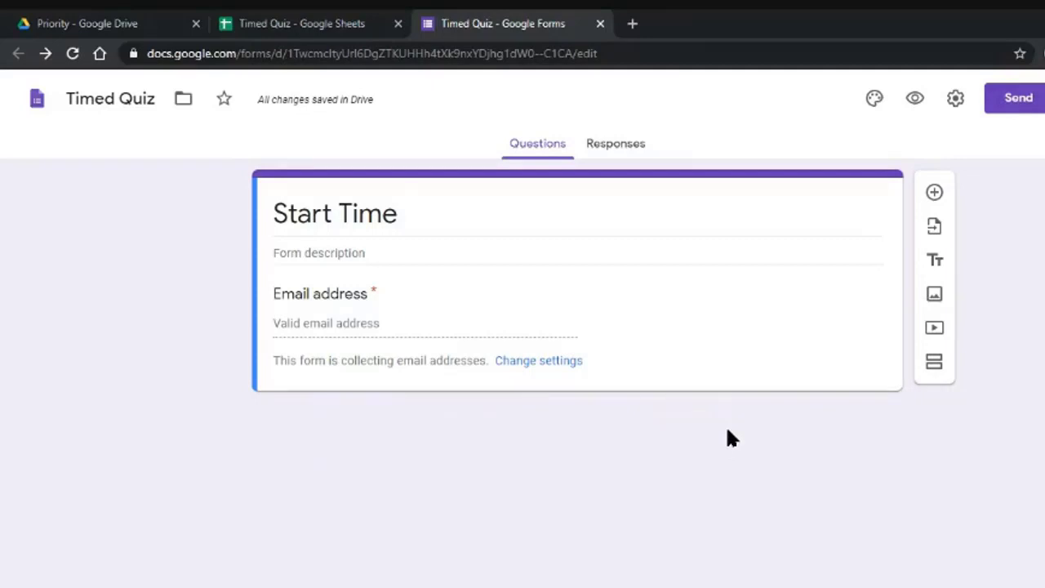
Open the form settings and leave the school-users restriction switched off.
{"action": "left_click", "coordinate": [957, 100]}
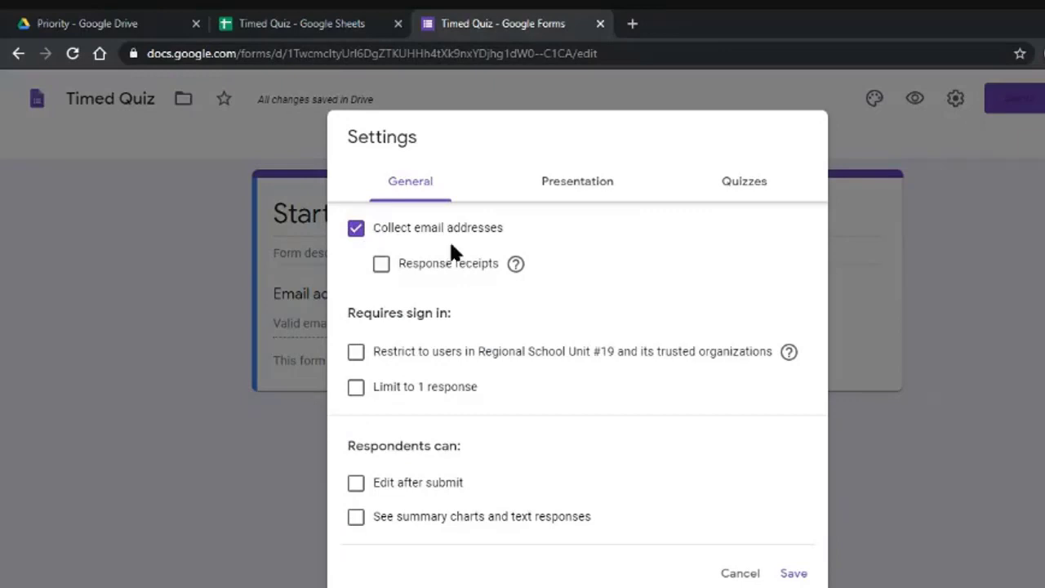
{"action": "left_click", "coordinate": [356, 353]}
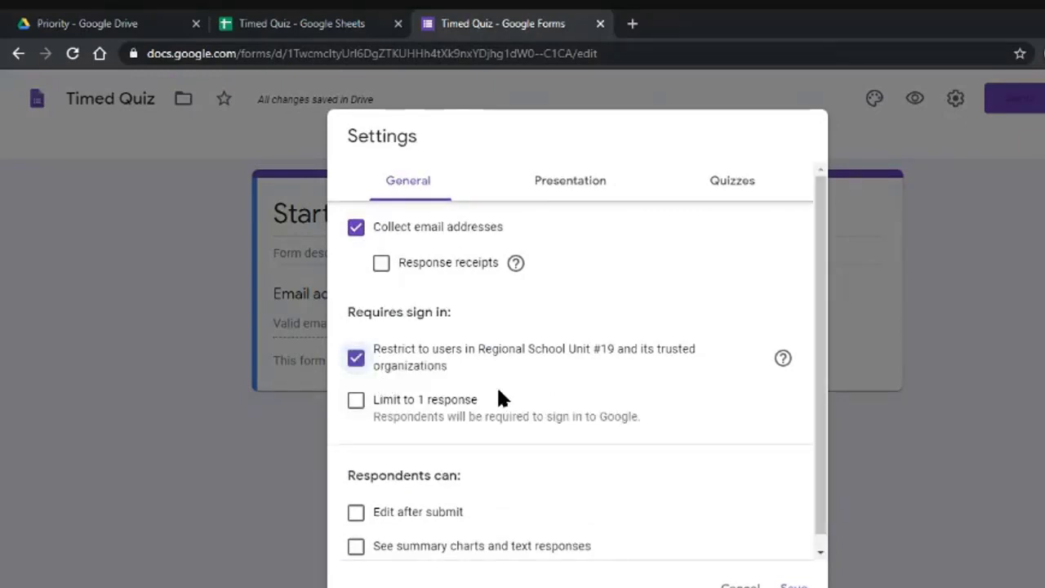
{"action": "left_click", "coordinate": [353, 361]}
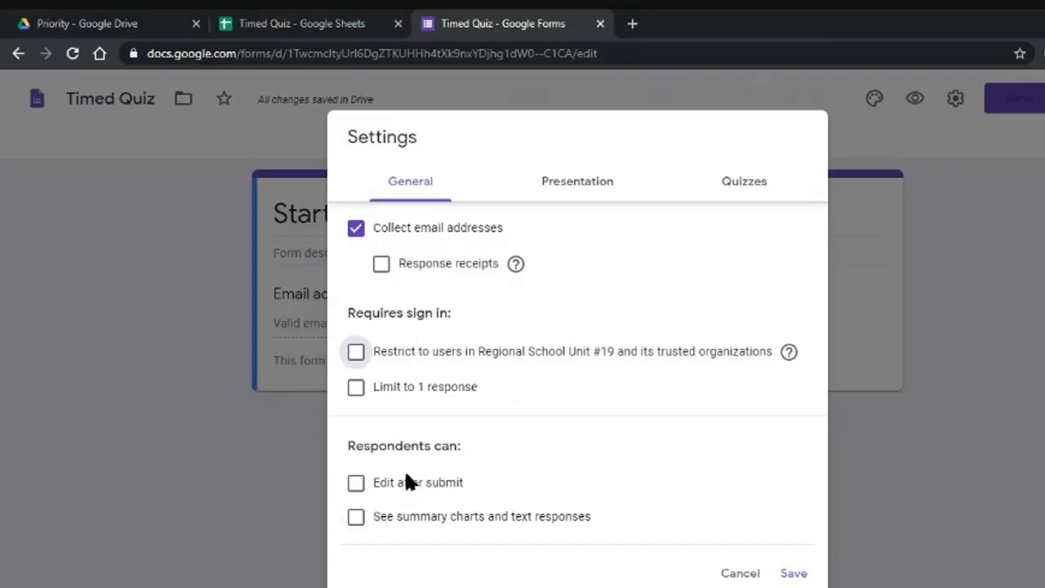
Hide the 'Show link to submit another response' option under Presentation and save the settings.
{"action": "left_click", "coordinate": [575, 185]}
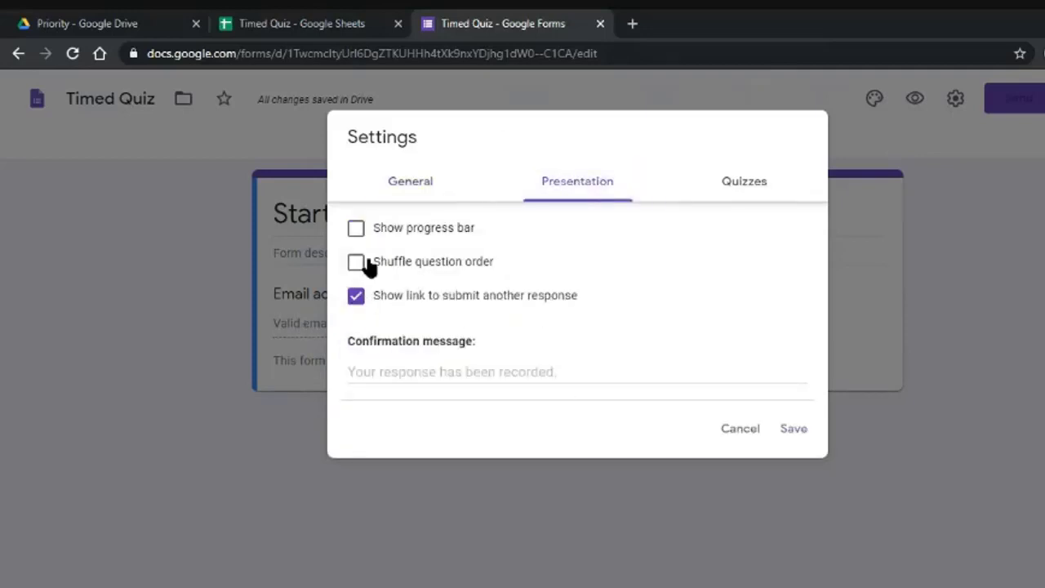
{"action": "left_click", "coordinate": [356, 296]}
{"action": "left_click", "coordinate": [480, 373]}
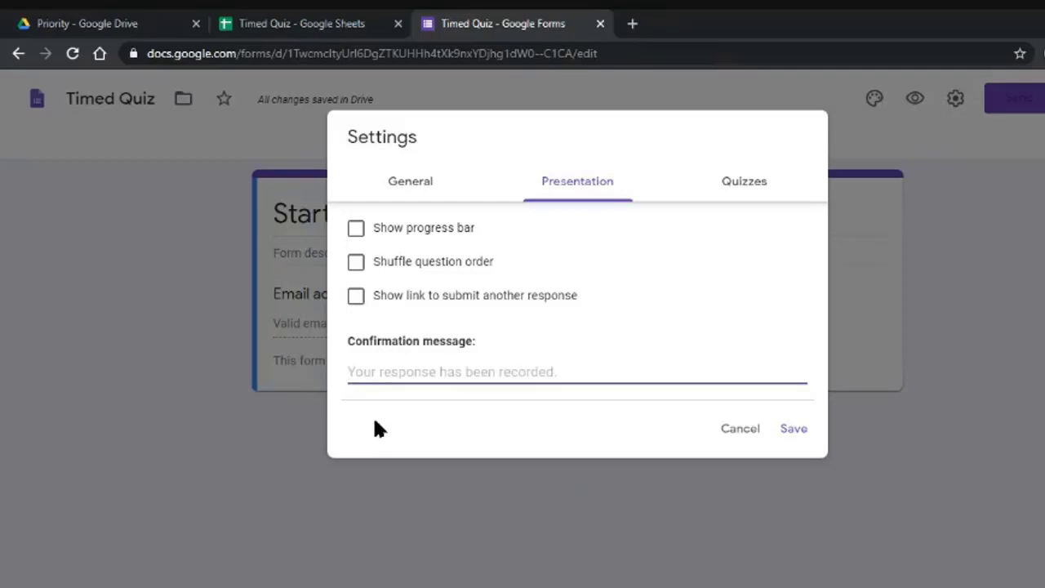
{"action": "left_click", "coordinate": [753, 181]}
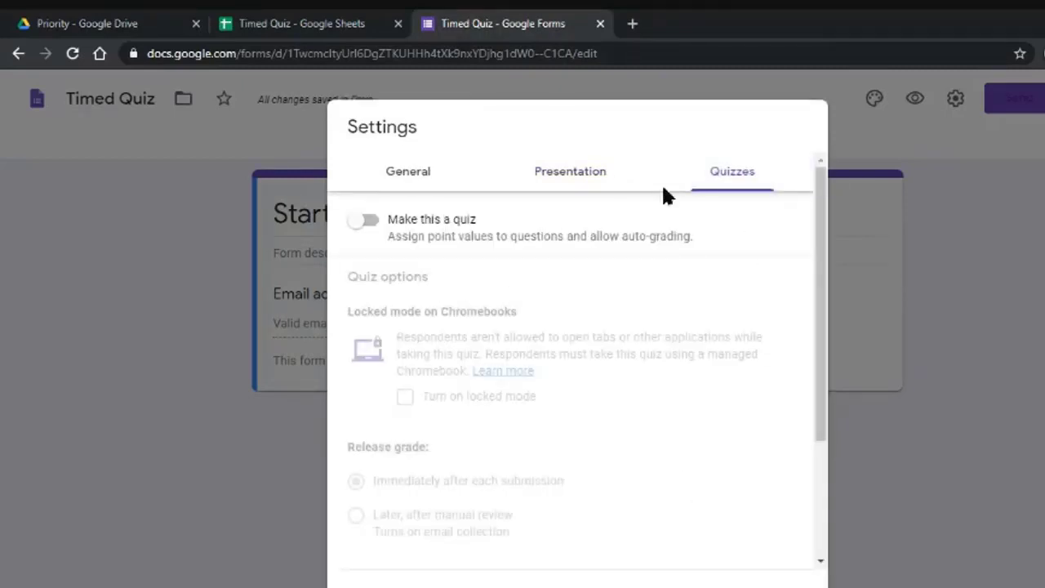
{"action": "left_click", "coordinate": [400, 173]}
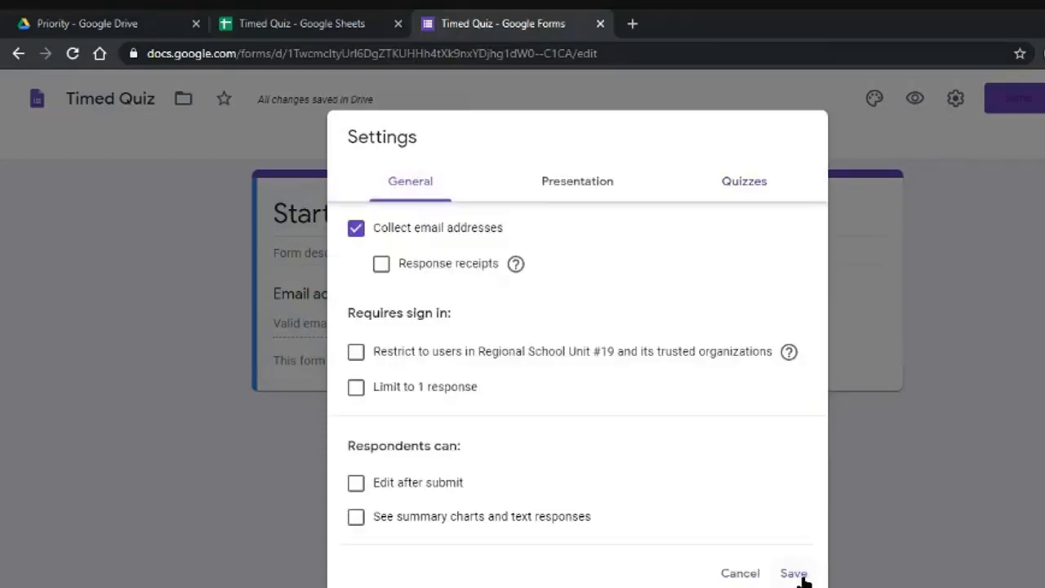
{"action": "left_click", "coordinate": [794, 573]}
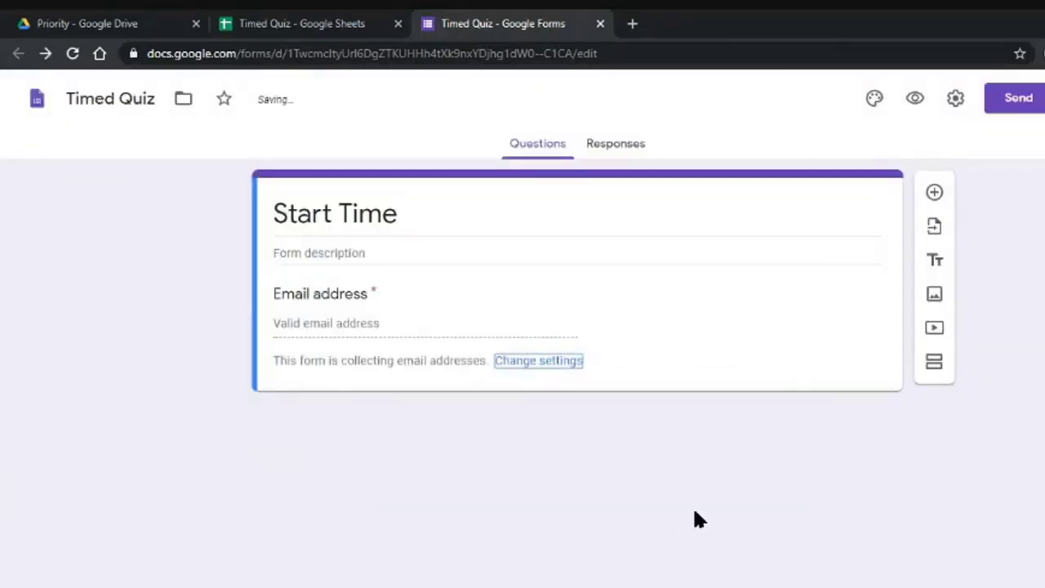
Submit a test response in the Start Time preview with the respondent's autofilled email, then close it.
{"action": "left_click", "coordinate": [914, 99]}
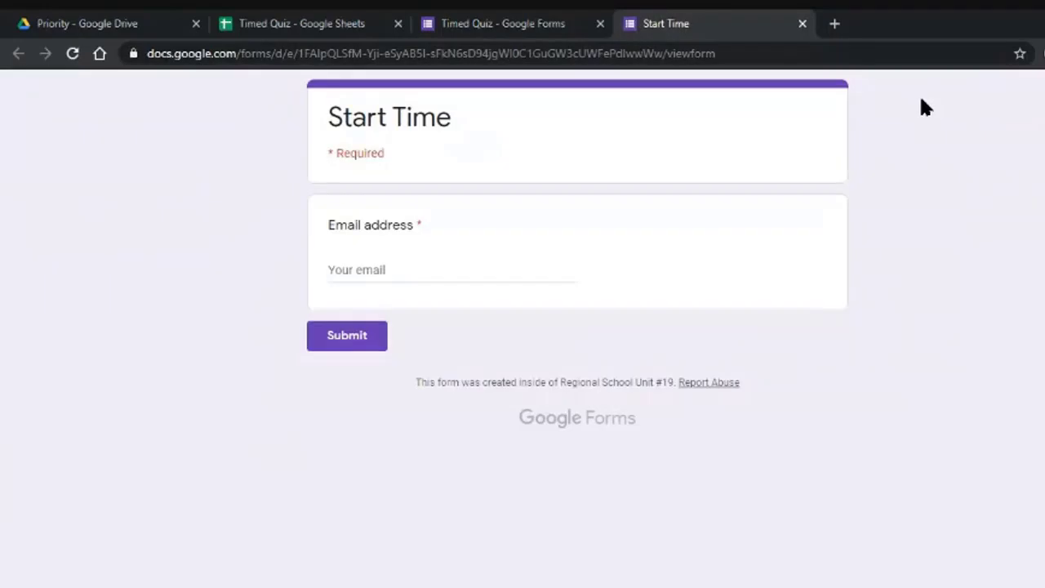
{"action": "left_click", "coordinate": [432, 266]}
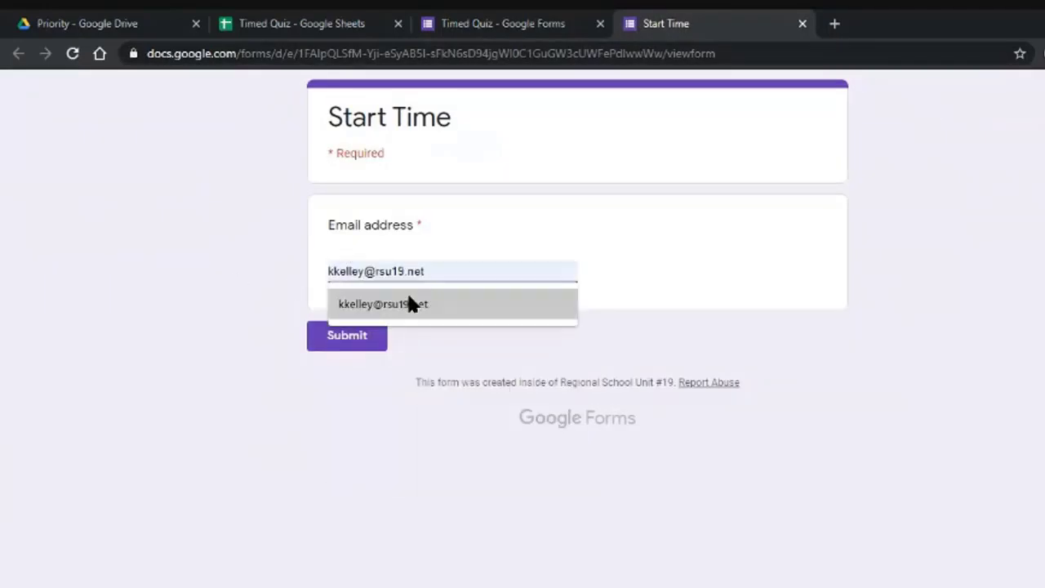
{"action": "left_click", "coordinate": [412, 302]}
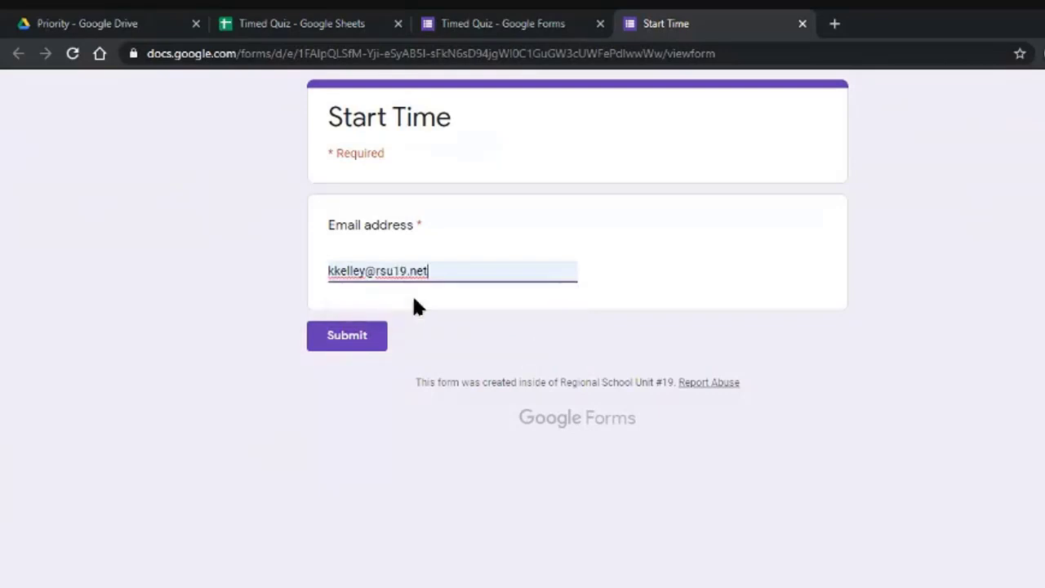
{"action": "left_click", "coordinate": [347, 335]}
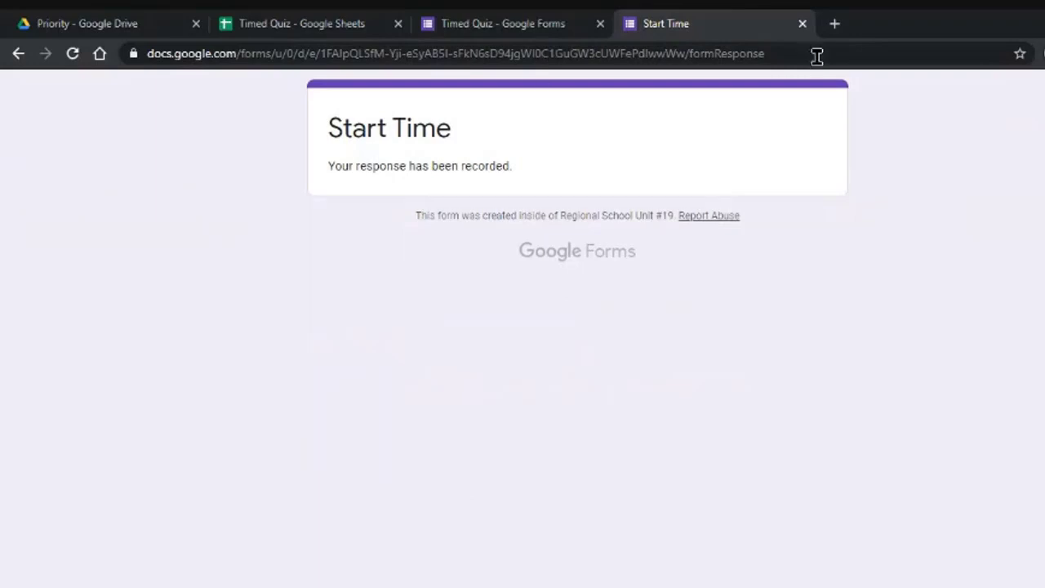
{"action": "left_click", "coordinate": [803, 24]}
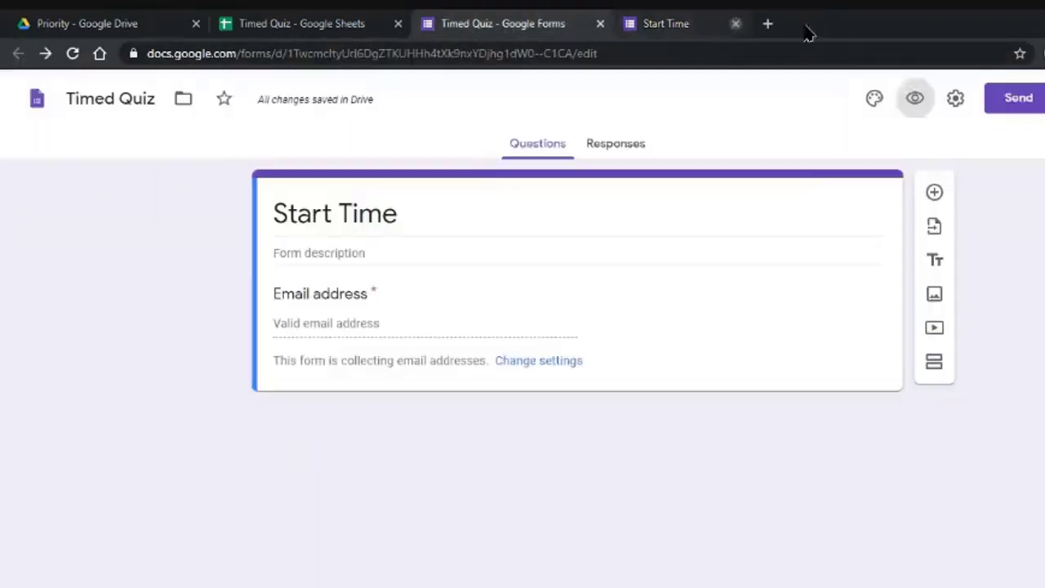
Resize and reposition the Timed Quiz spreadsheet window to fill the screen.
{"action": "left_click", "coordinate": [276, 23]}
{"action": "left_click", "coordinate": [282, 319]}
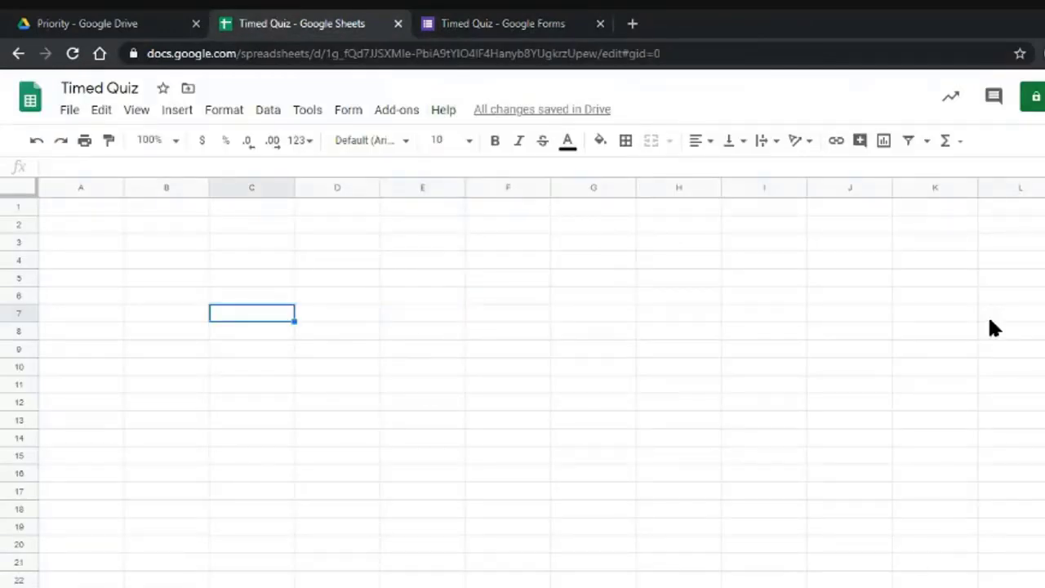
{"action": "left_click_drag", "start_coordinate": [947, 16], "coordinate": [948, 74]}
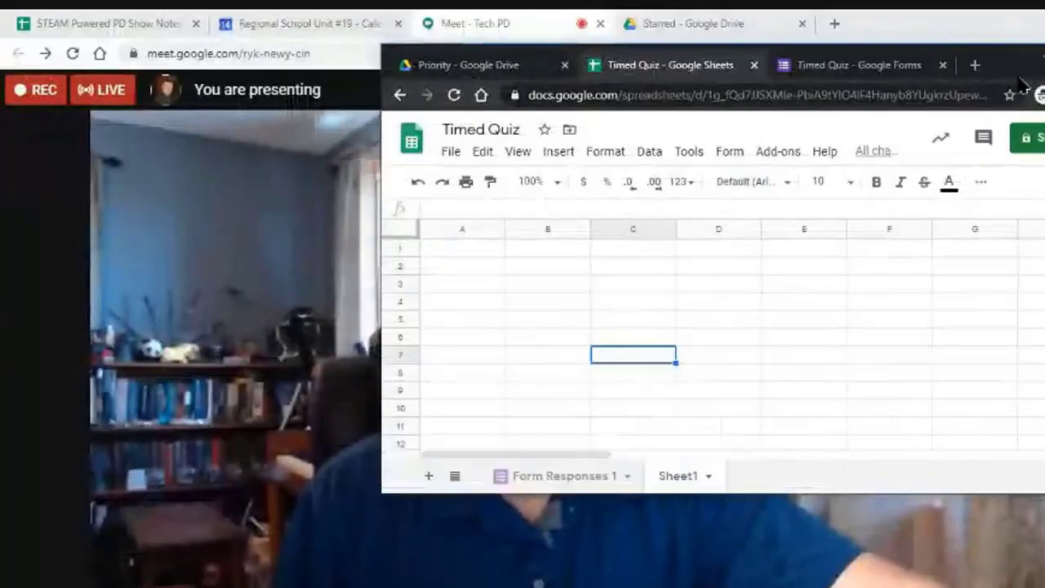
{"action": "double_click", "coordinate": [945, 72]}
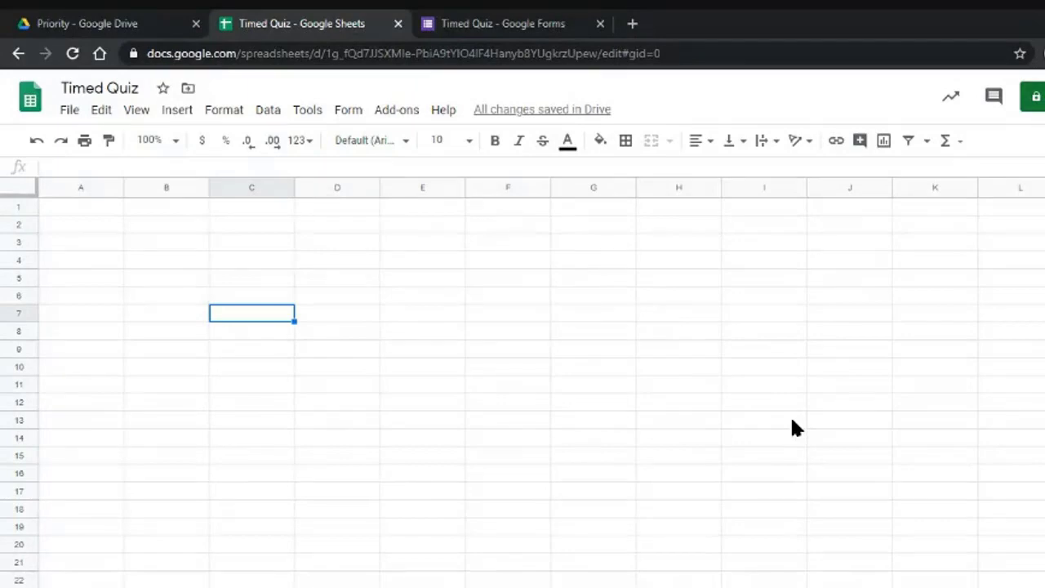
{"action": "double_click", "coordinate": [819, 31]}
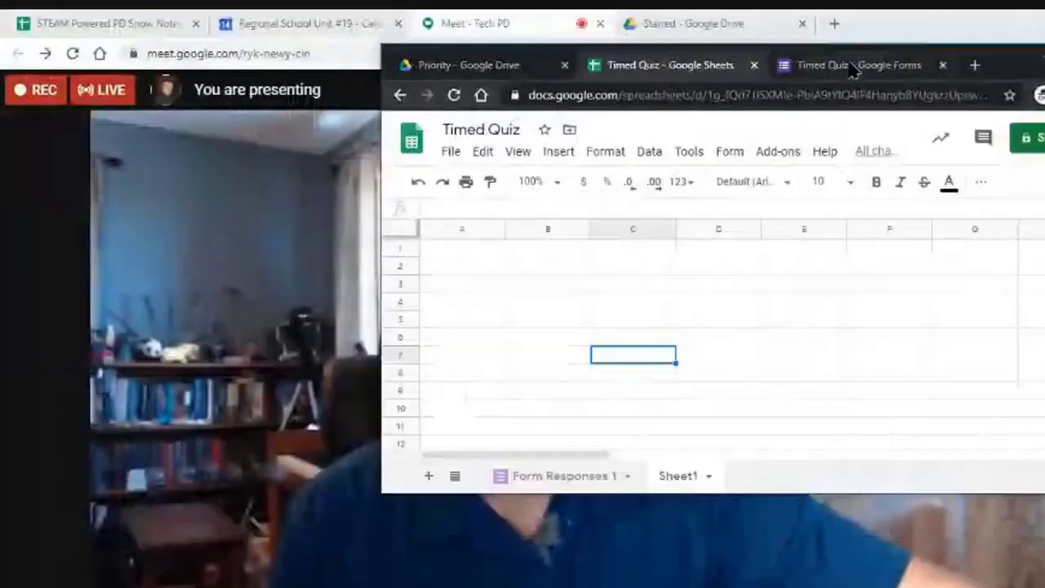
{"action": "left_click_drag", "start_coordinate": [1009, 73], "coordinate": [634, 42]}
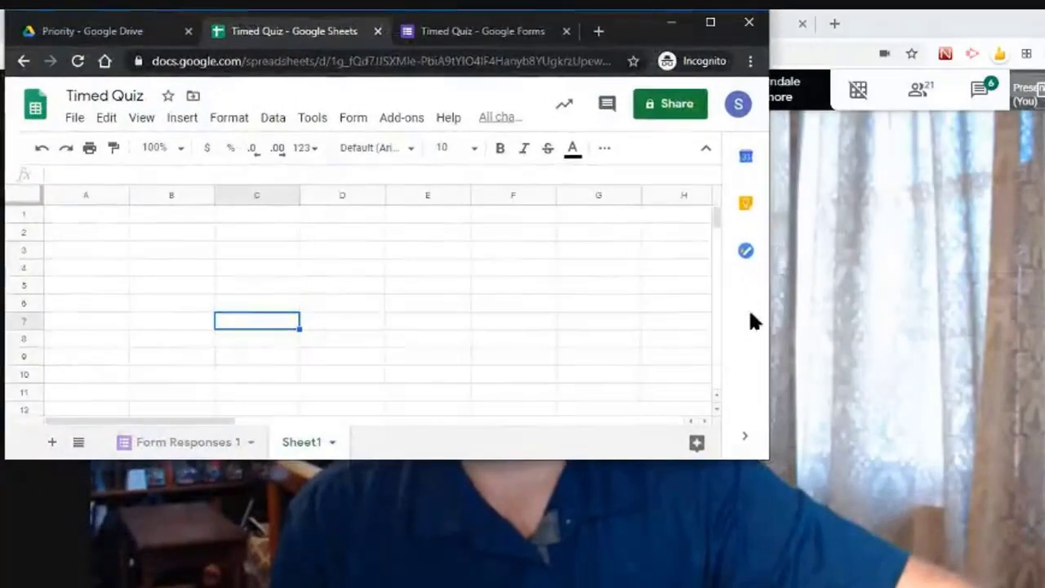
{"action": "left_click_drag", "start_coordinate": [770, 330], "coordinate": [1044, 286]}
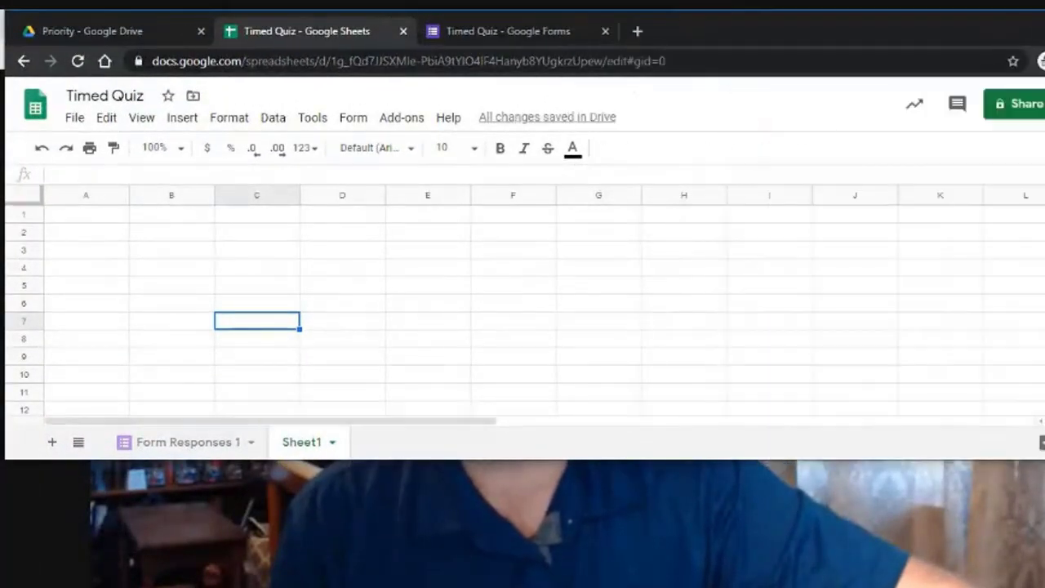
{"action": "left_click_drag", "start_coordinate": [444, 460], "coordinate": [443, 587]}
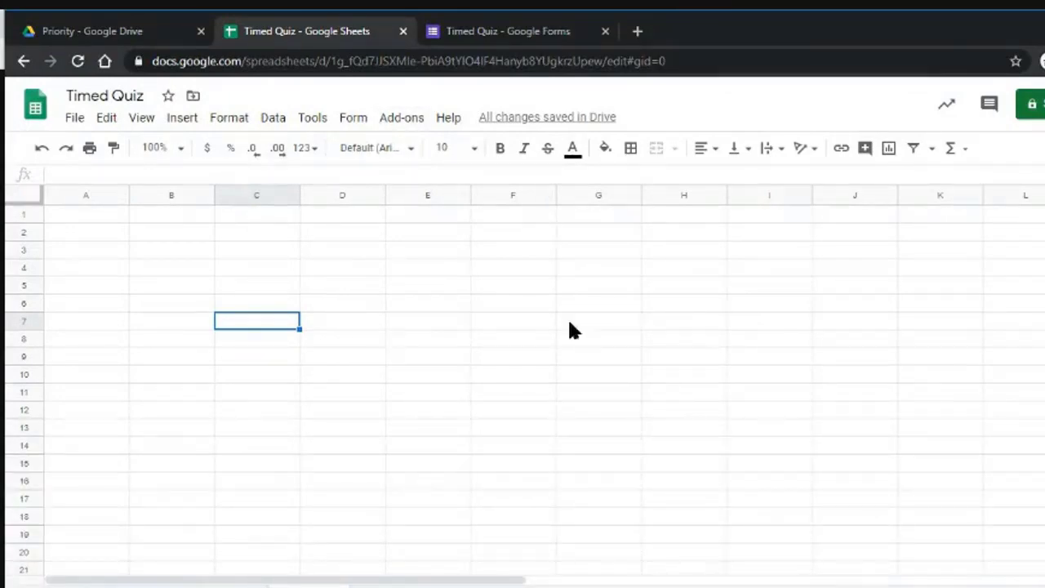
Preview the Start Time form, then view the Form Responses 1 sheet.
{"action": "left_click", "coordinate": [530, 31]}
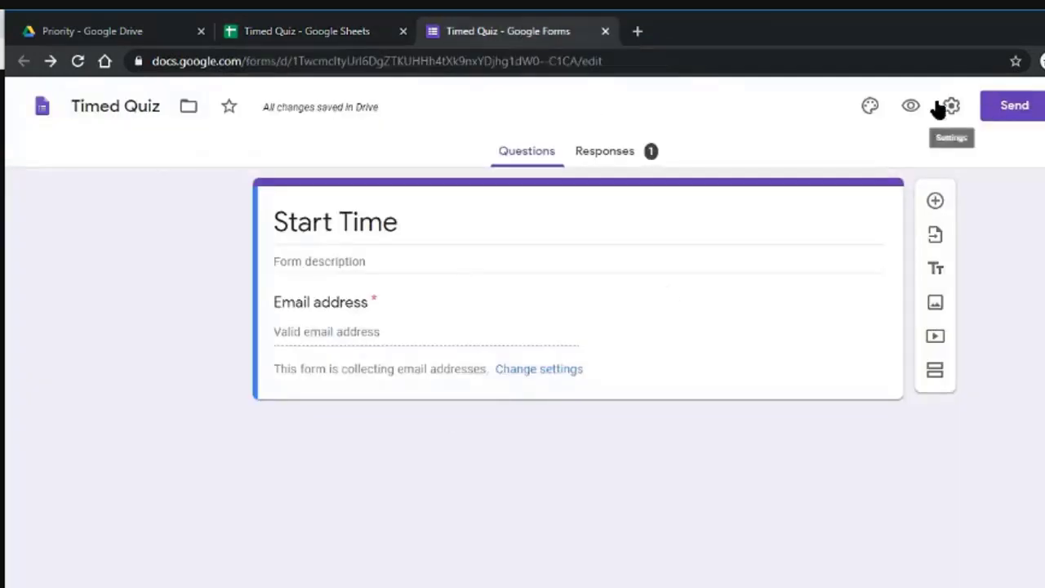
{"action": "left_click", "coordinate": [911, 106]}
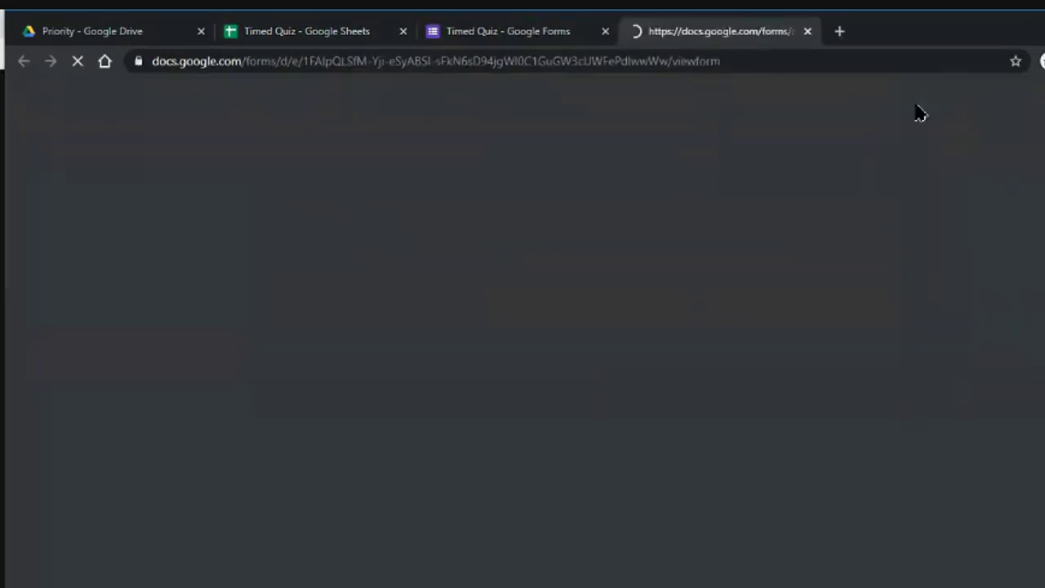
{"action": "left_click", "coordinate": [808, 32]}
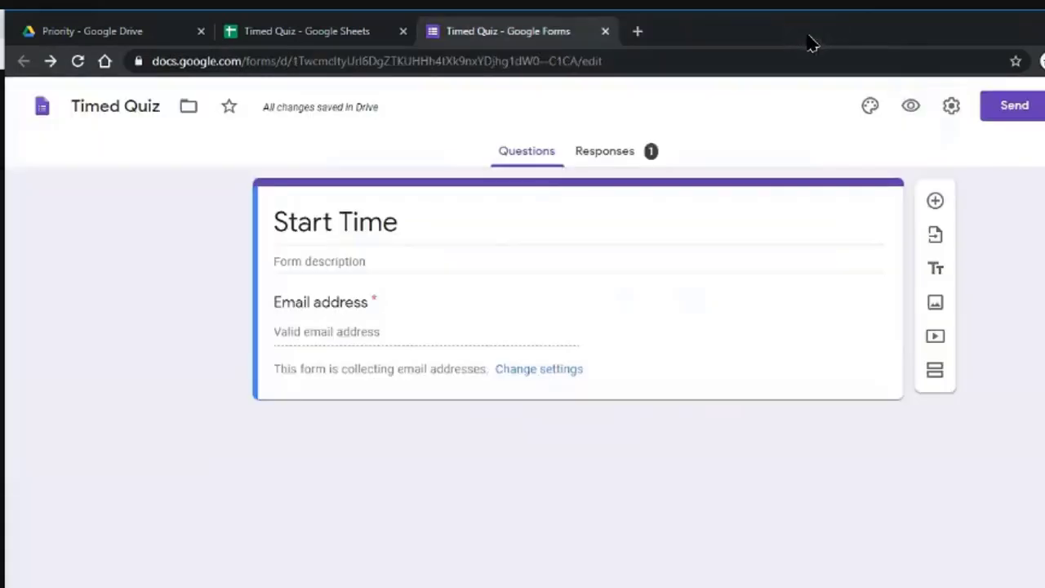
{"action": "left_click", "coordinate": [331, 34]}
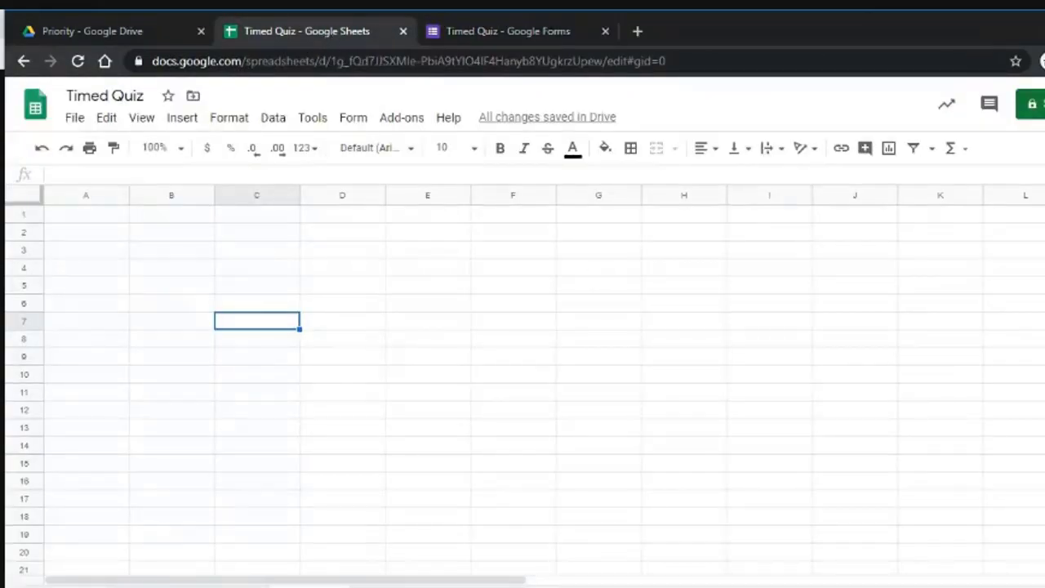
{"action": "left_click", "coordinate": [168, 587]}
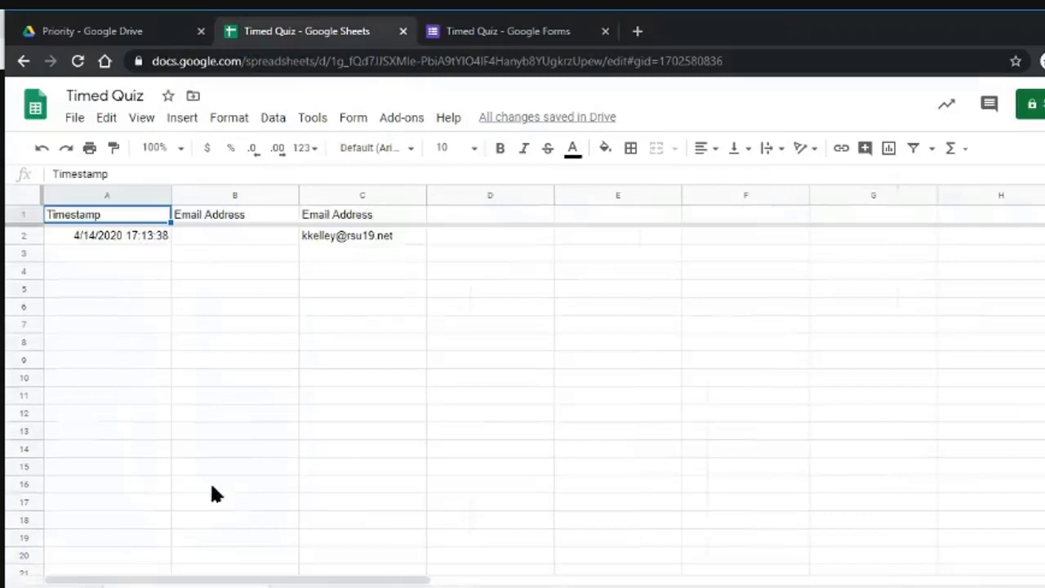
Delete the empty duplicate Email Address column B.
{"action": "left_click", "coordinate": [282, 214]}
{"action": "left_click", "coordinate": [290, 197]}
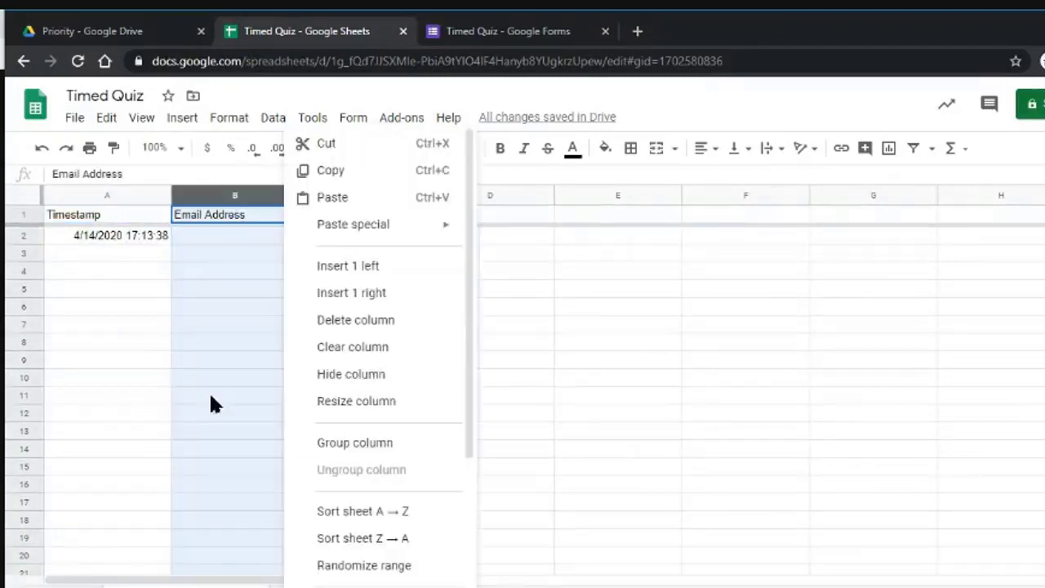
{"action": "left_click", "coordinate": [386, 320]}
{"action": "left_click", "coordinate": [216, 236]}
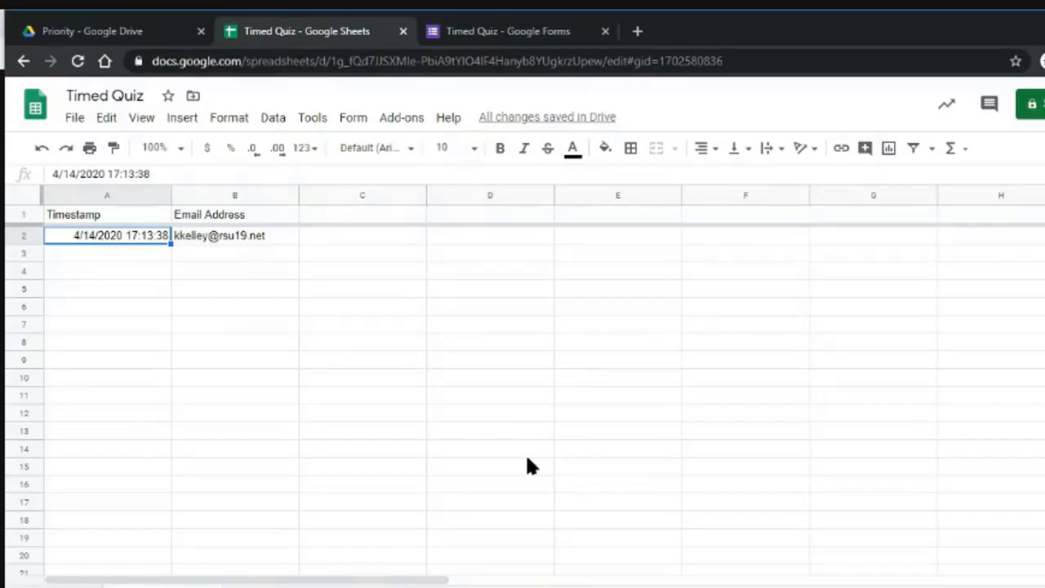
Inspect the logged response row, including the timestamp in A2.
{"action": "left_click", "coordinate": [232, 502]}
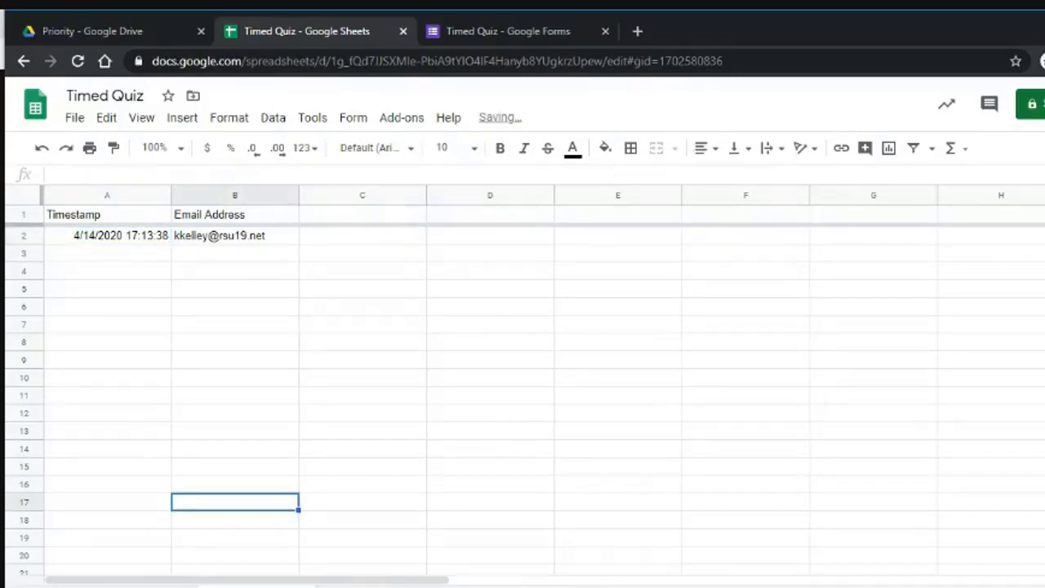
{"action": "left_click", "coordinate": [239, 272]}
{"action": "left_click", "coordinate": [117, 245]}
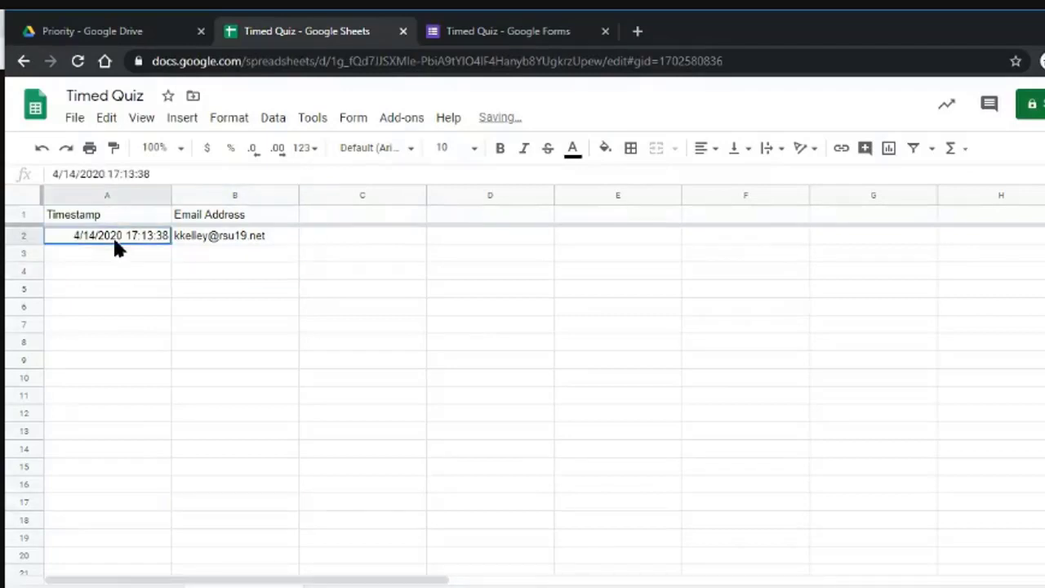
{"action": "left_click", "coordinate": [207, 237]}
{"action": "left_click", "coordinate": [121, 256]}
{"action": "left_click", "coordinate": [197, 258]}
Close the Timed Quiz form editor tab and open the live Start Time form from the Form menu.
{"action": "left_click", "coordinate": [123, 272]}
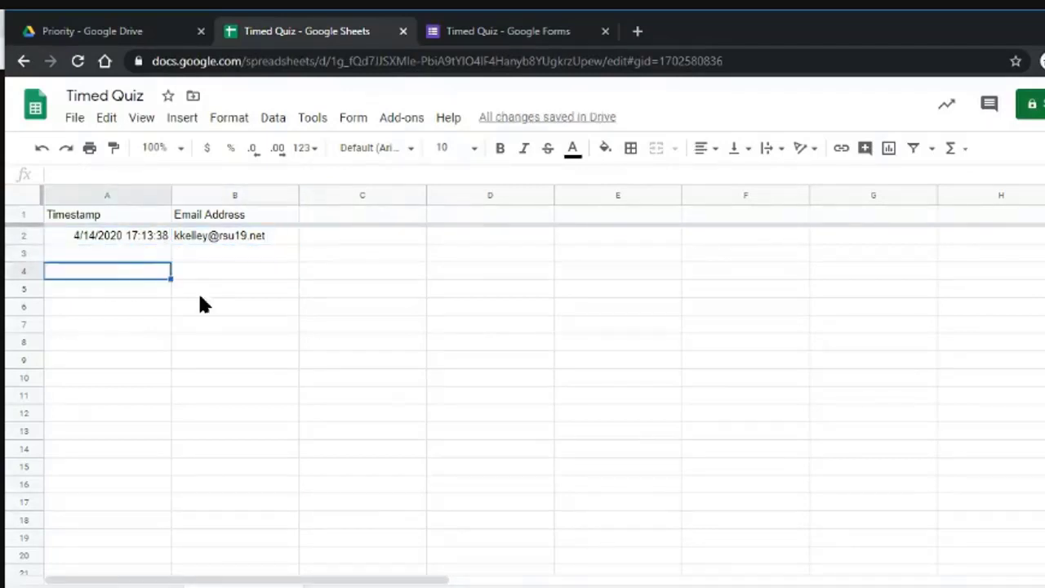
{"action": "left_click", "coordinate": [200, 292]}
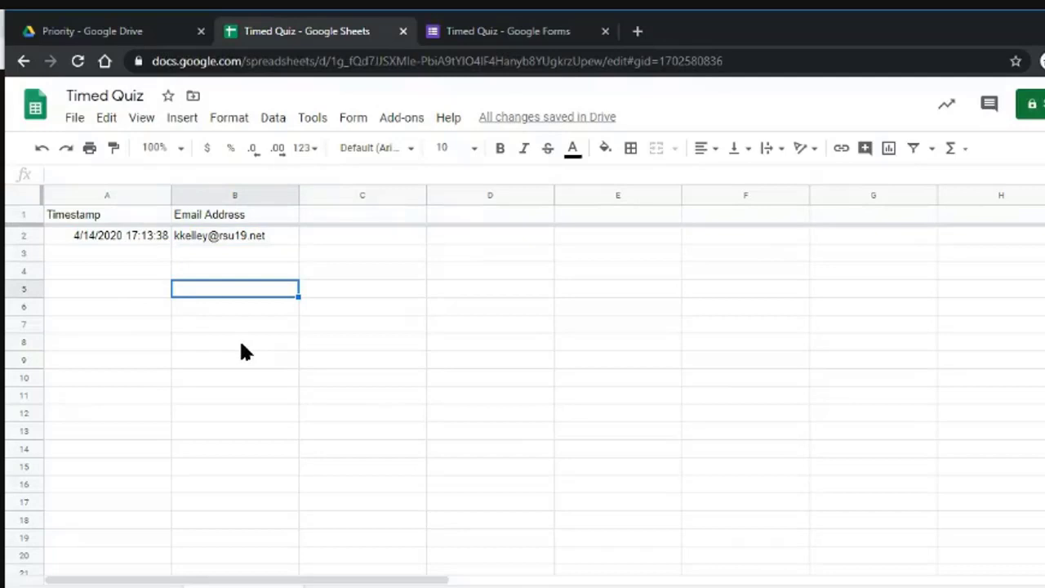
{"action": "left_click", "coordinate": [355, 120]}
{"action": "mouse_move", "coordinate": [394, 124]}
{"action": "mouse_move", "coordinate": [353, 123]}
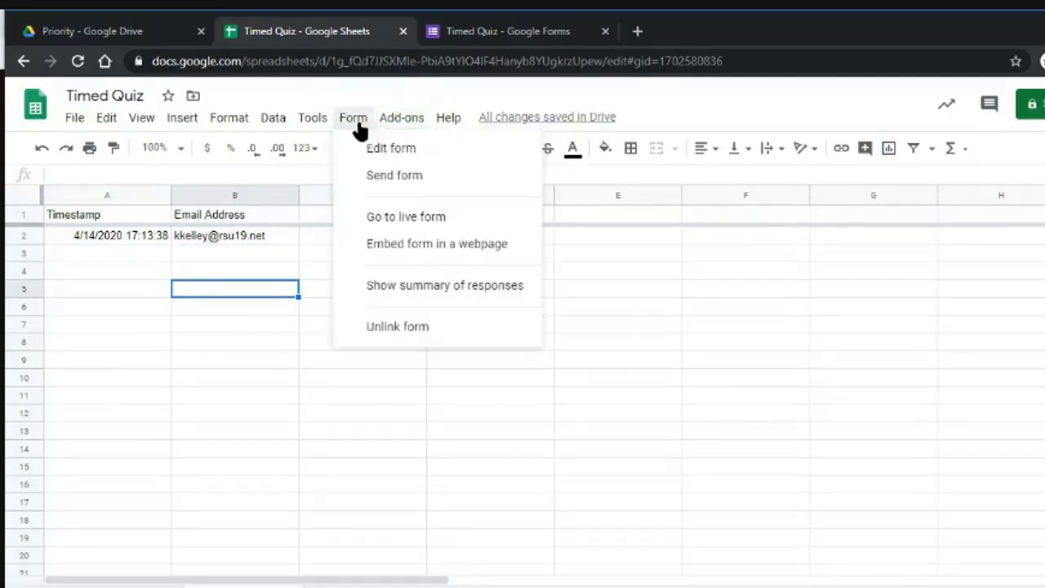
{"action": "left_click", "coordinate": [270, 367]}
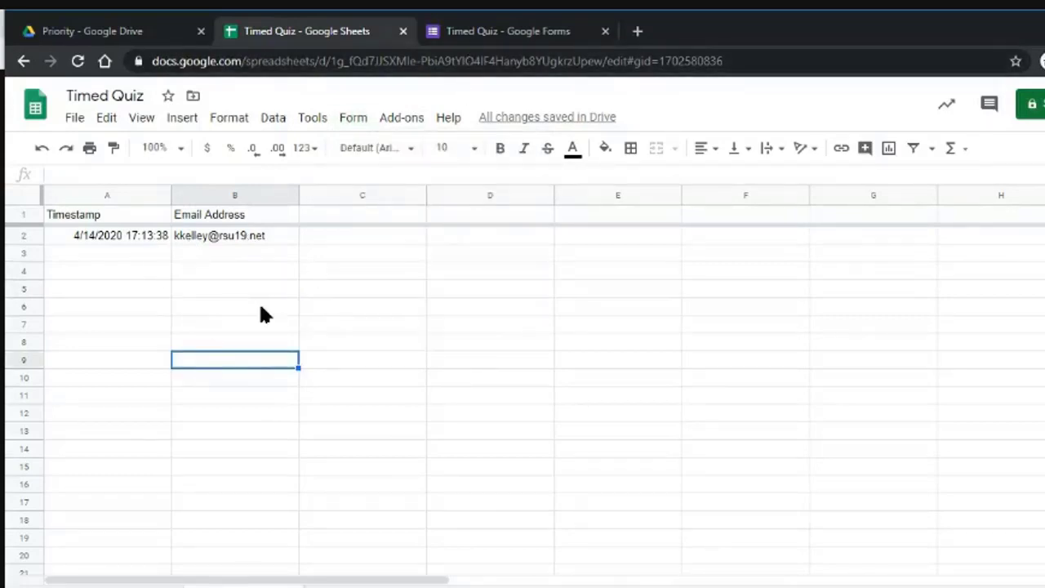
{"action": "left_click", "coordinate": [605, 31]}
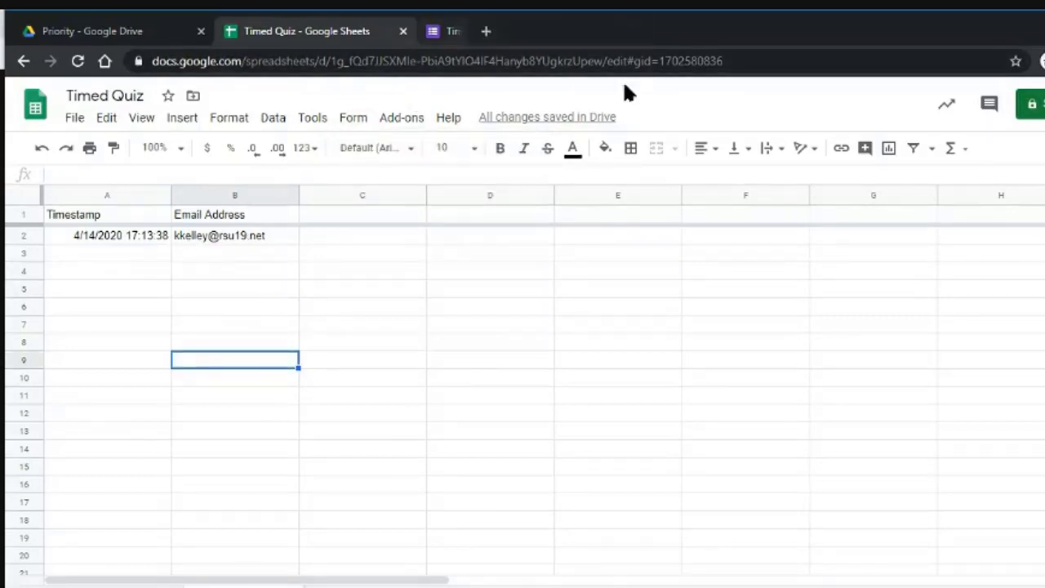
{"action": "left_click", "coordinate": [347, 124]}
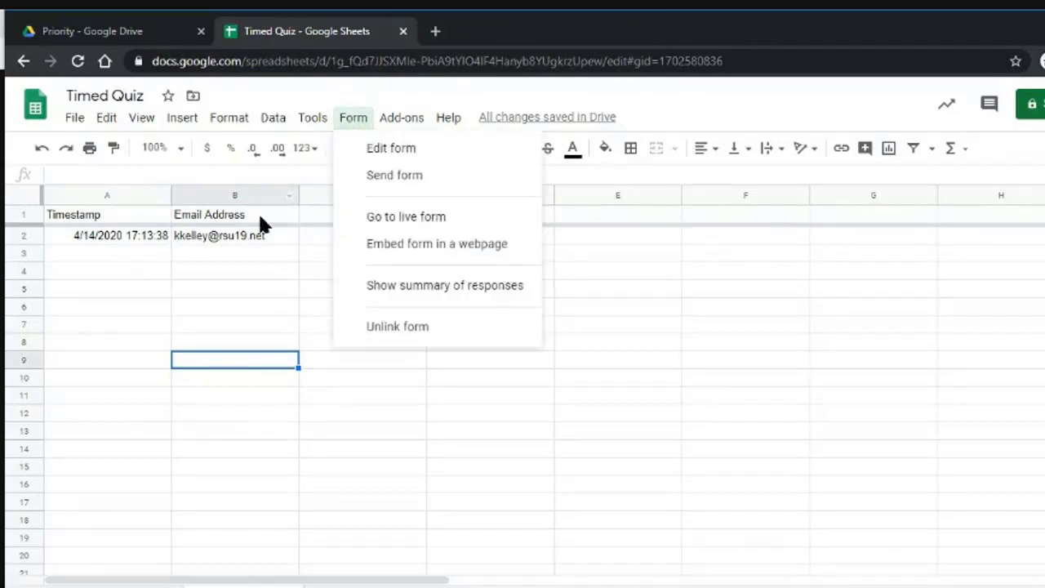
{"action": "left_click", "coordinate": [413, 217]}
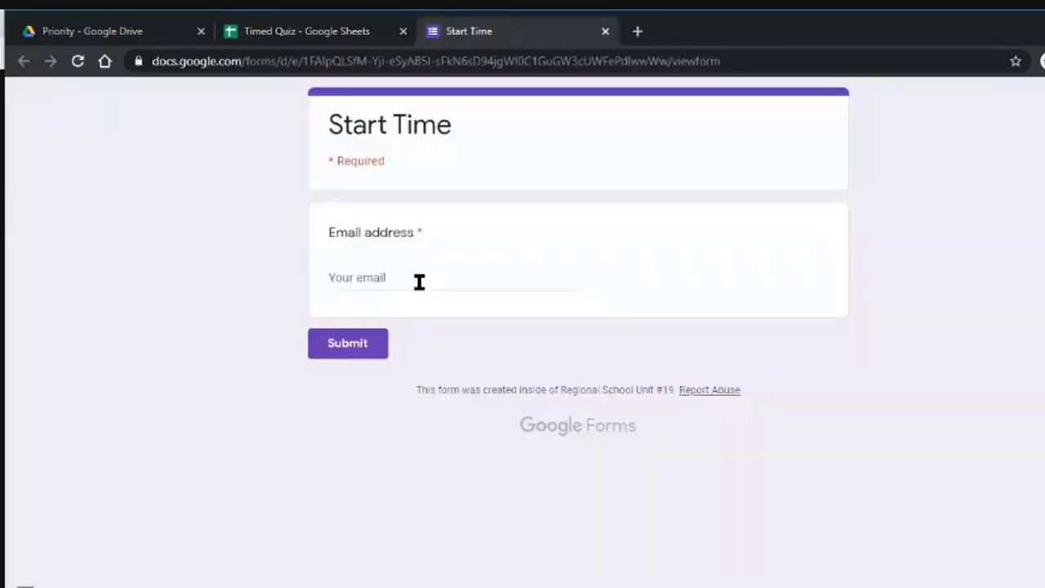
Submit the Start Time form with a student email address, then close the live form tab.
{"action": "left_click", "coordinate": [417, 281]}
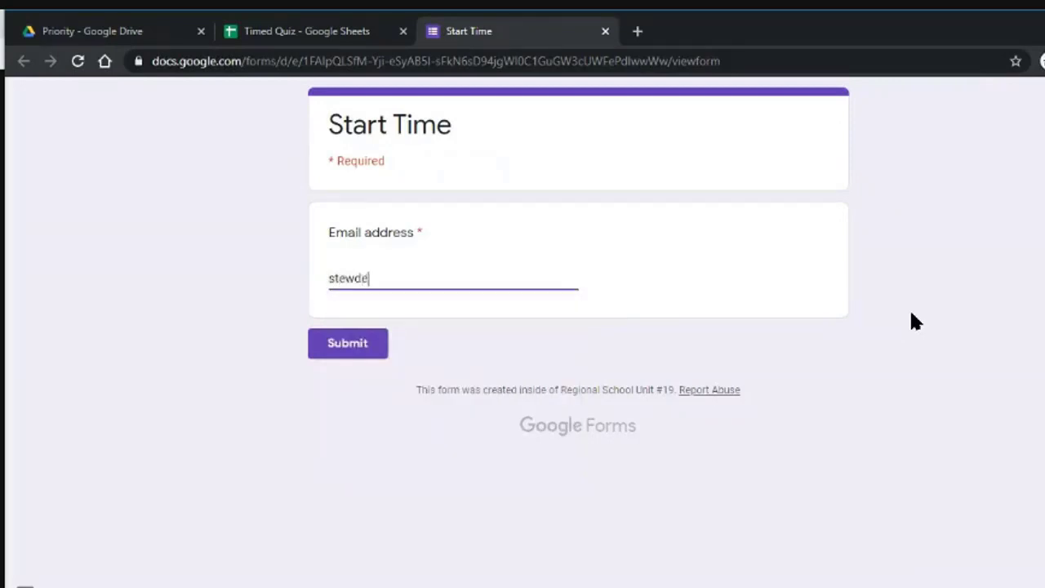
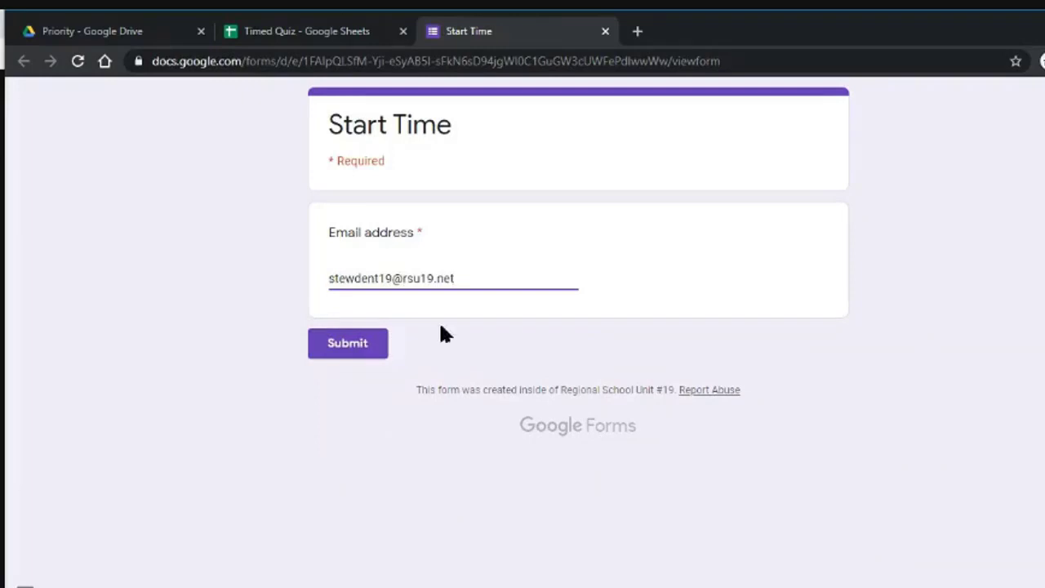
{"action": "left_click", "coordinate": [363, 344]}
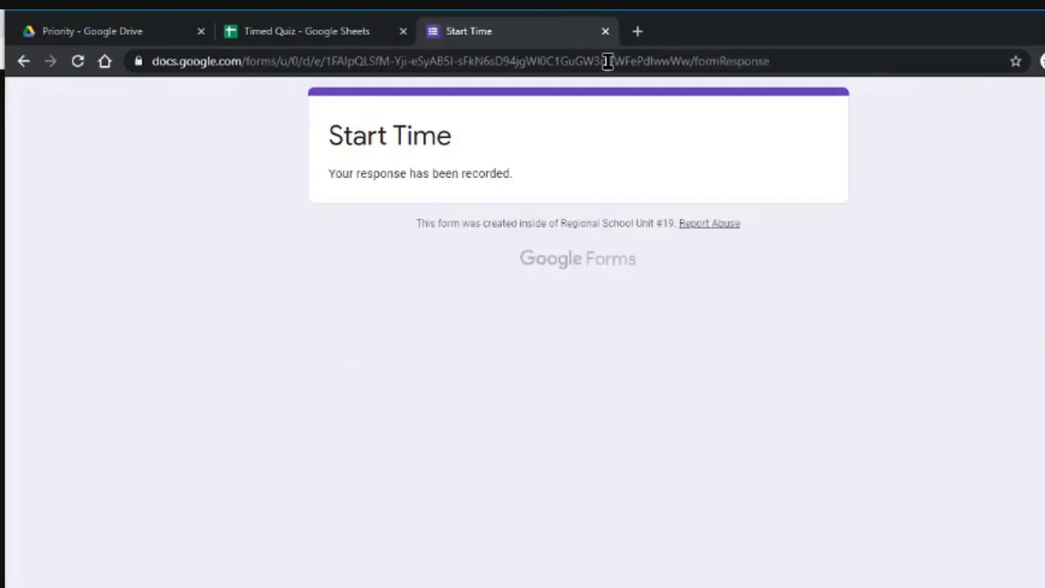
{"action": "left_click", "coordinate": [605, 32]}
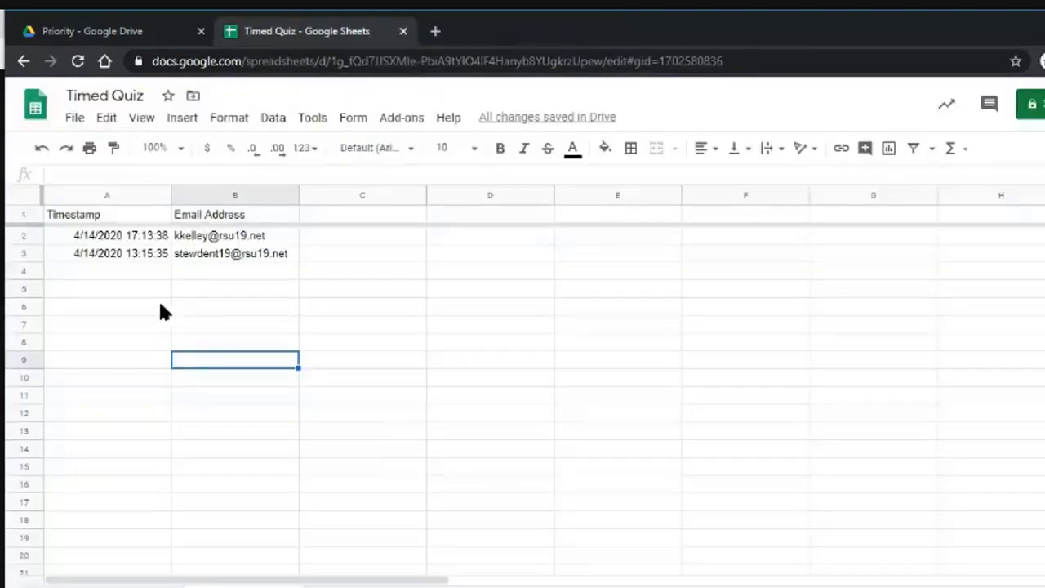
Switch to the empty Sheet1, open the linked form for editing, then close it with Ctrl+W.
{"action": "left_click", "coordinate": [315, 381]}
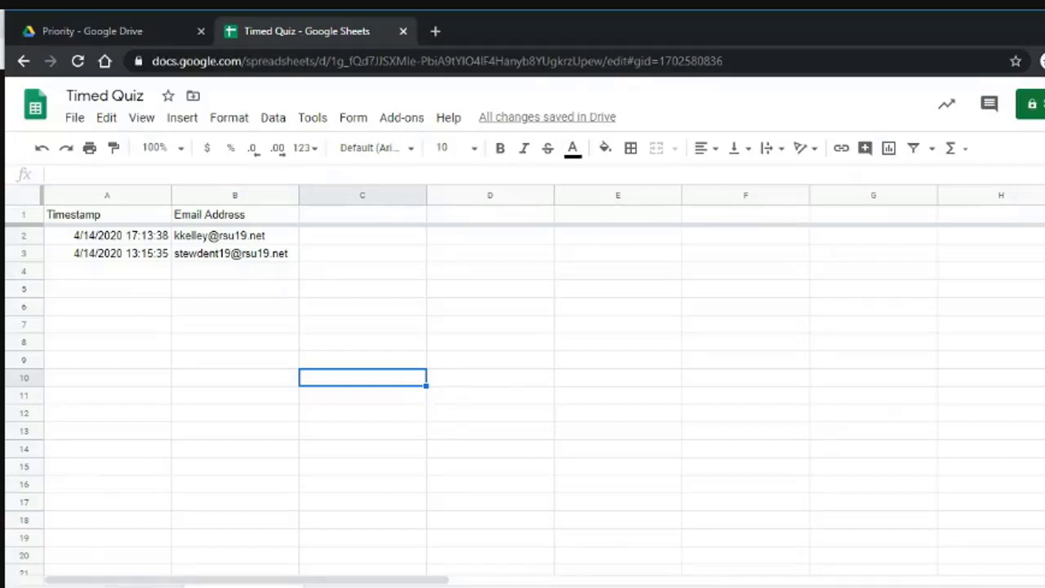
{"action": "left_click", "coordinate": [145, 587]}
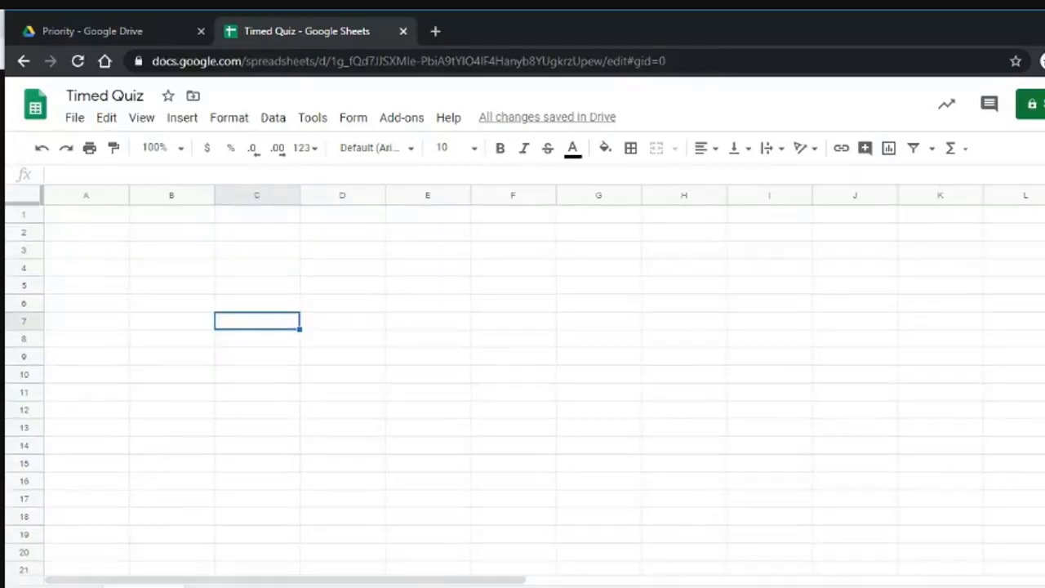
{"action": "left_click", "coordinate": [349, 119]}
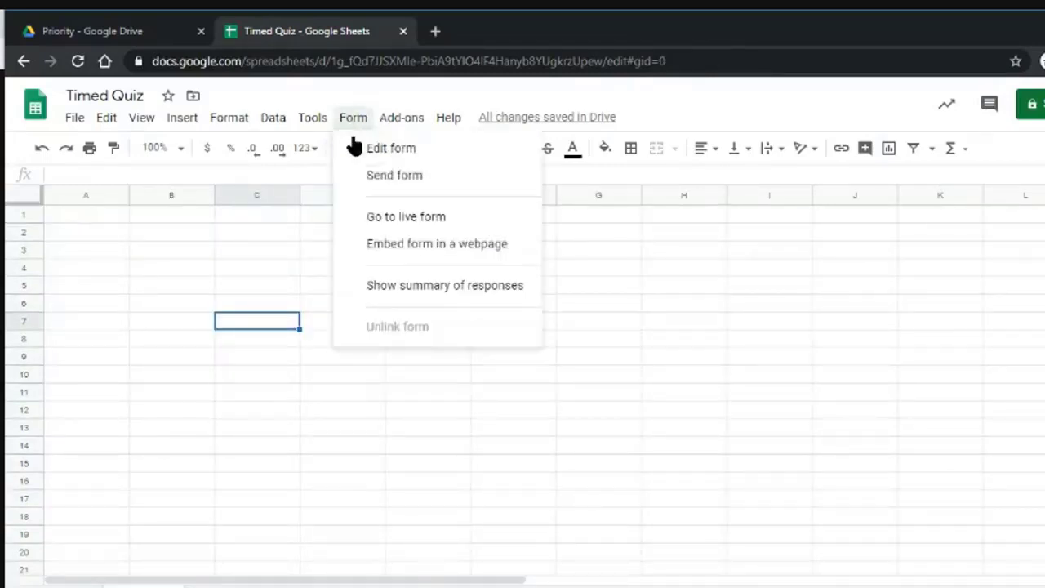
{"action": "left_click", "coordinate": [399, 151]}
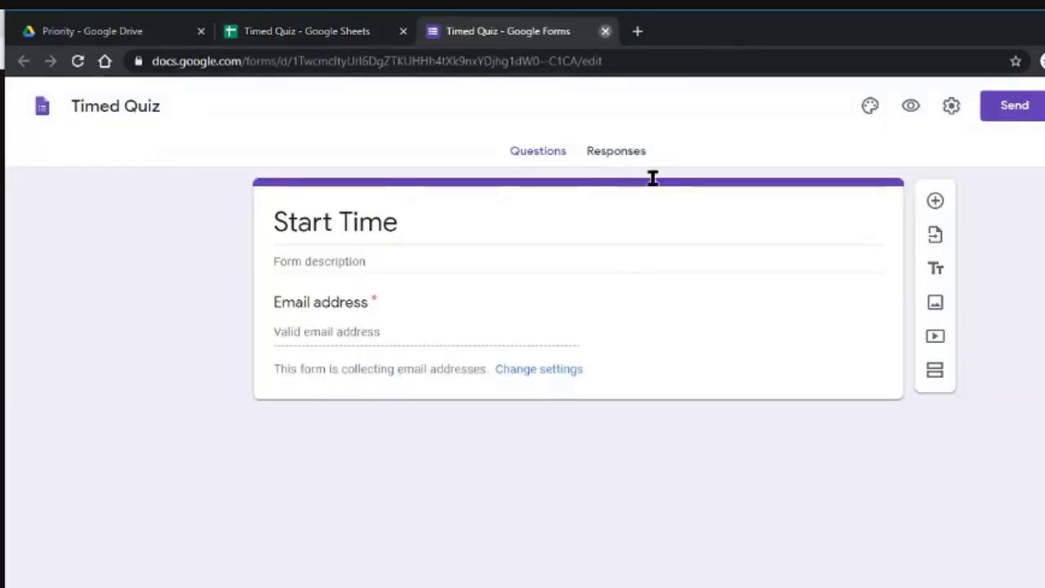
{"action": "key", "text": "ctrl+w"}
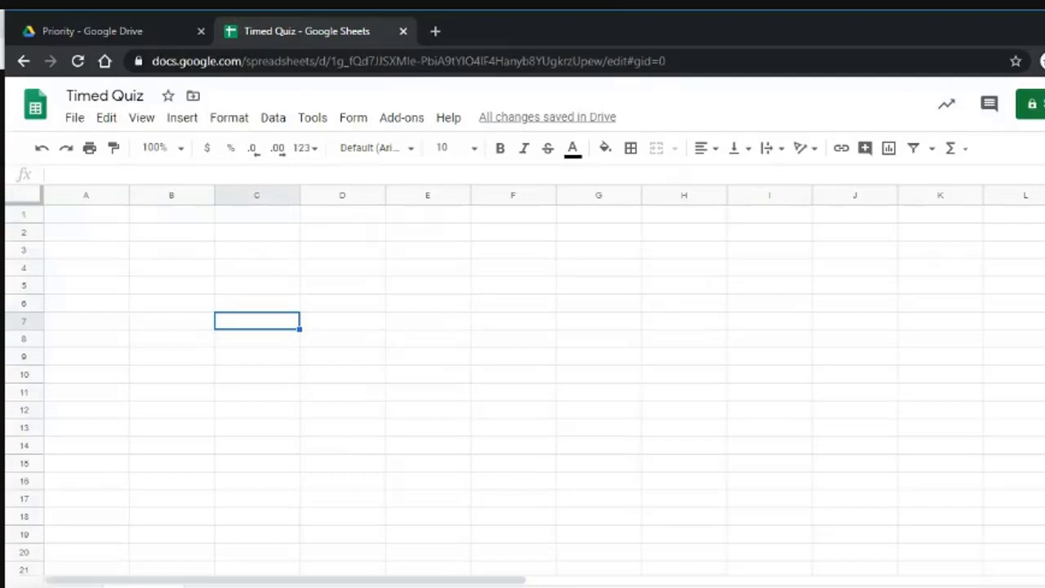
Create a new form from the Timed Quiz spreadsheet via Tools and open it to add questions.
{"action": "left_click", "coordinate": [320, 119]}
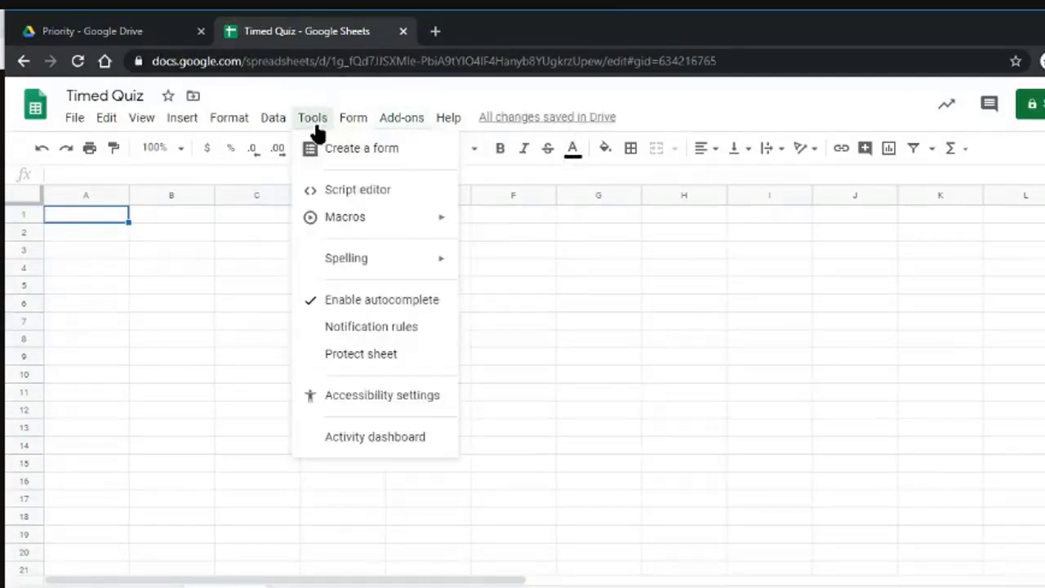
{"action": "left_click", "coordinate": [318, 153]}
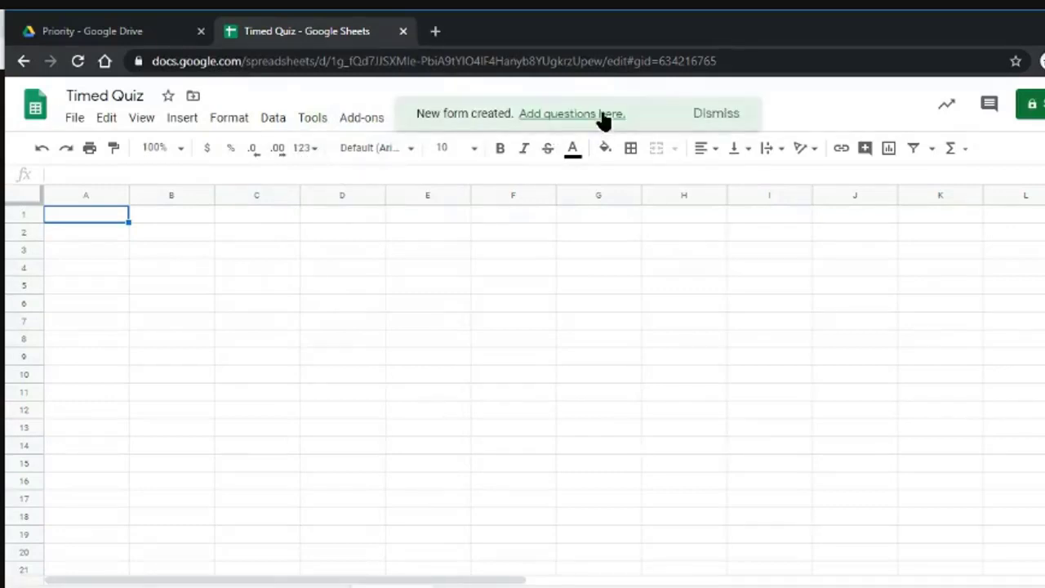
{"action": "left_click", "coordinate": [603, 117]}
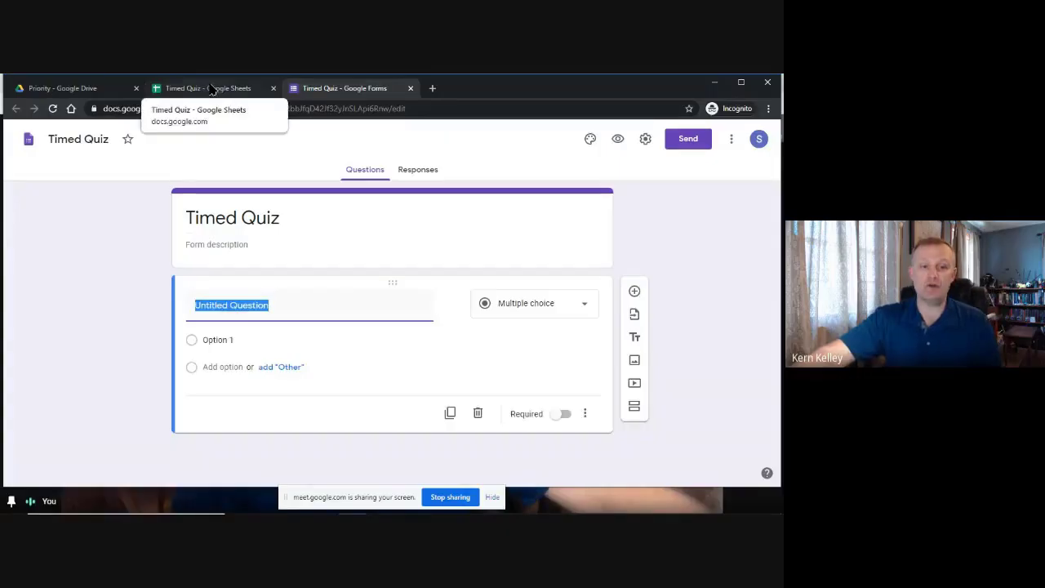
Drag the Form Responses 2 sheet tab after StartTime, then return to the new form's title.
{"action": "left_click", "coordinate": [310, 31]}
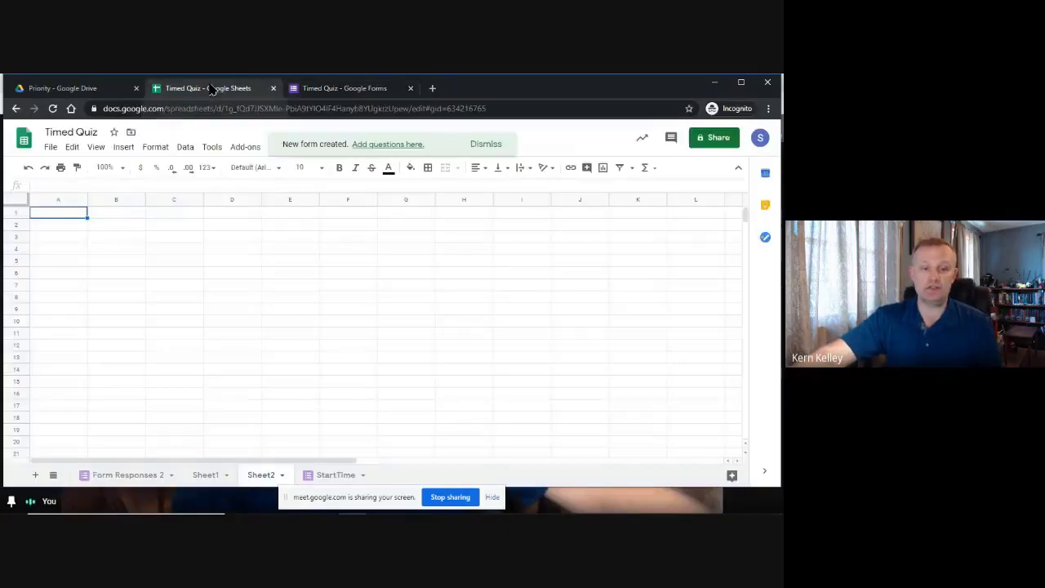
{"action": "left_click", "coordinate": [337, 475]}
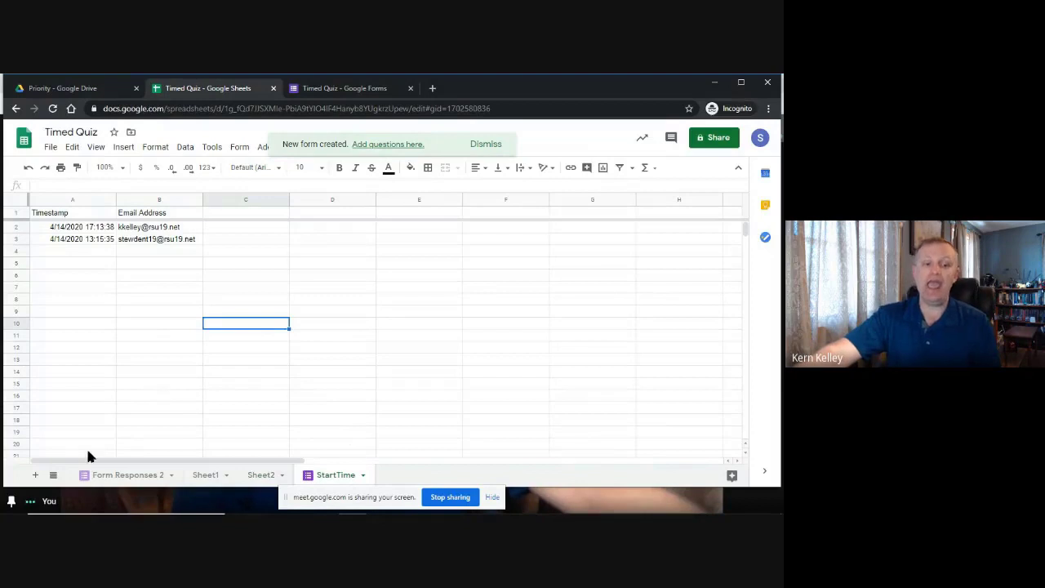
{"action": "left_click", "coordinate": [121, 474]}
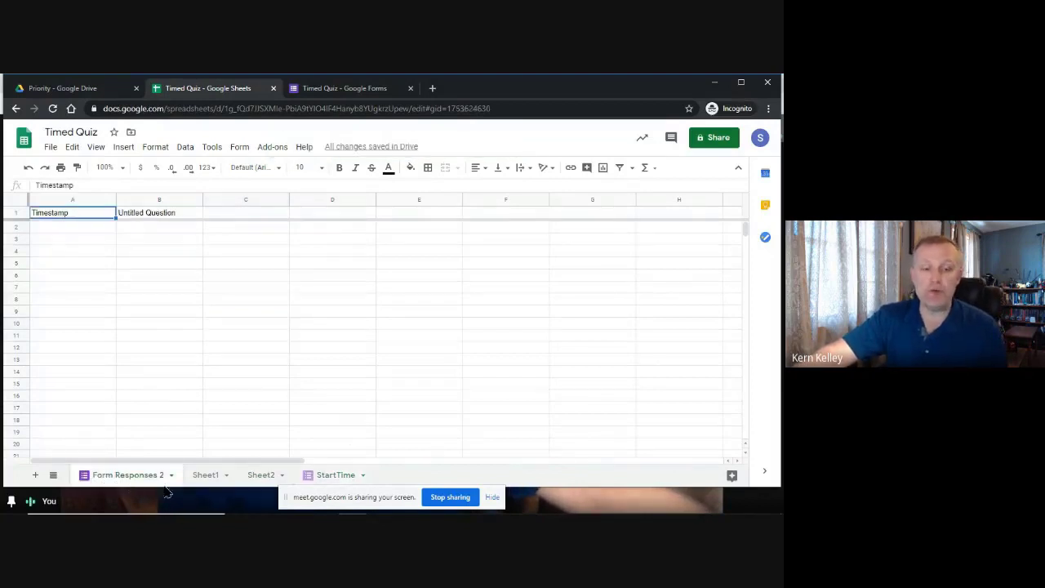
{"action": "left_click_drag", "start_coordinate": [122, 474], "coordinate": [349, 484]}
{"action": "left_click", "coordinate": [222, 473]}
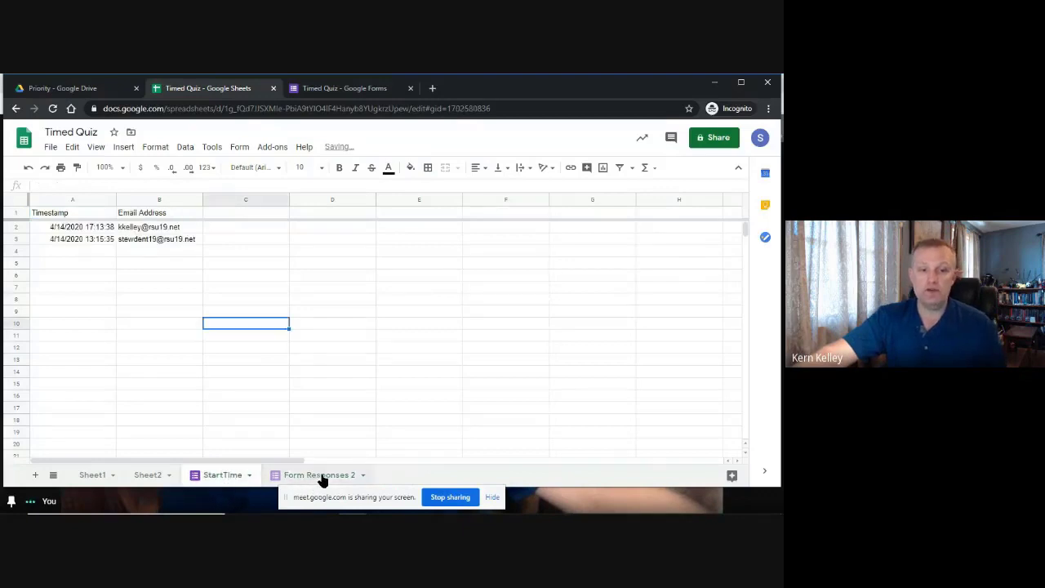
{"action": "left_click", "coordinate": [222, 474]}
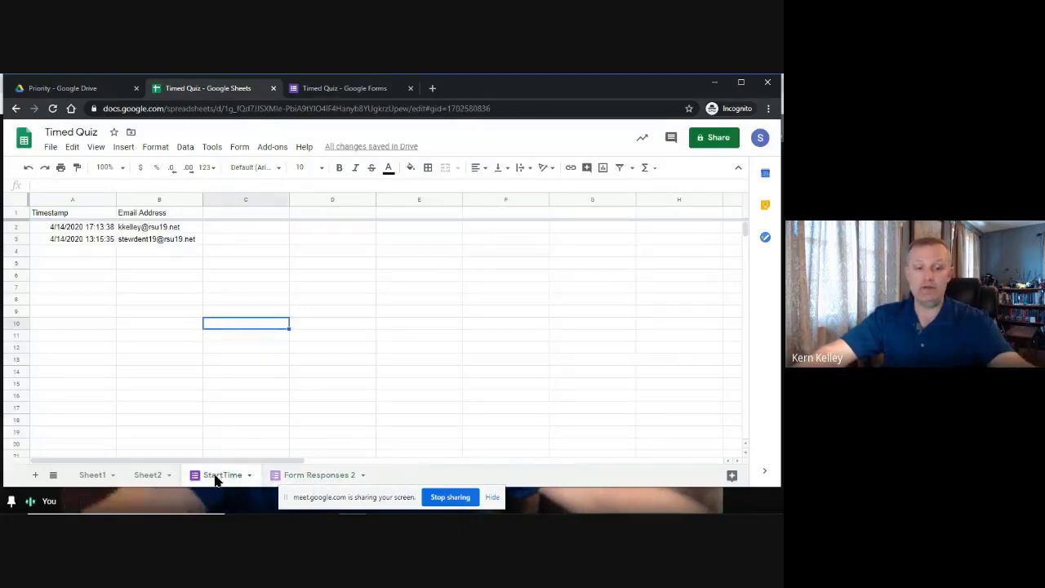
{"action": "left_click", "coordinate": [319, 475]}
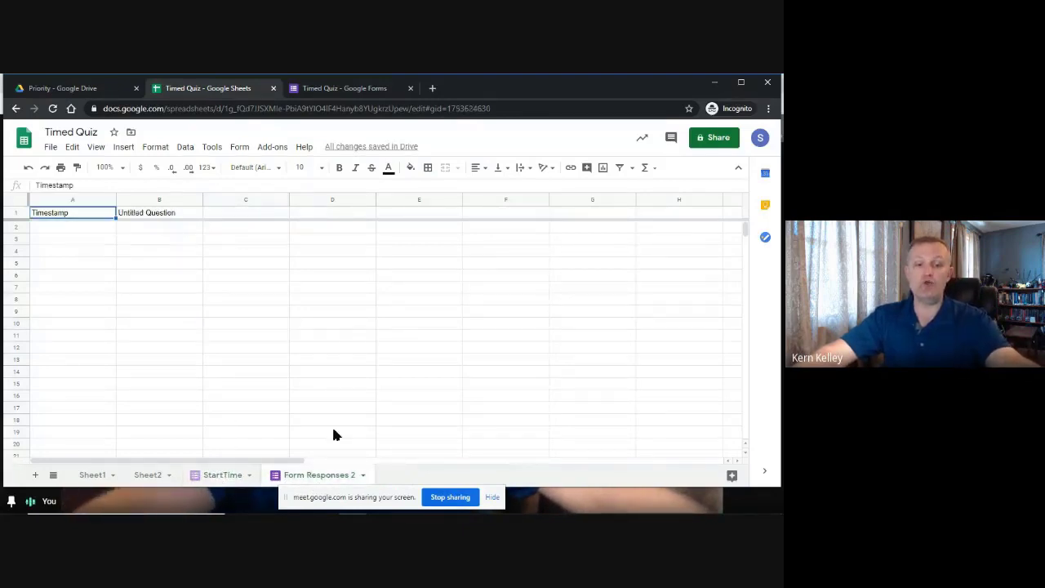
{"action": "left_click", "coordinate": [373, 87]}
{"action": "left_click", "coordinate": [245, 212]}
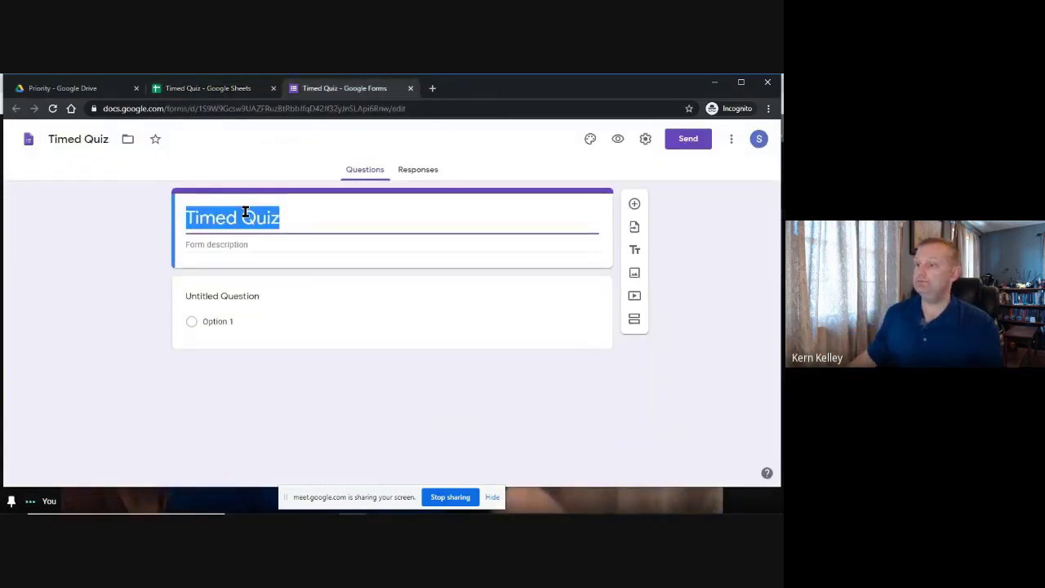
Retitle the form Quiz and switch it to collect respondents' email addresses automatically.
{"action": "type", "text": "Qu"}
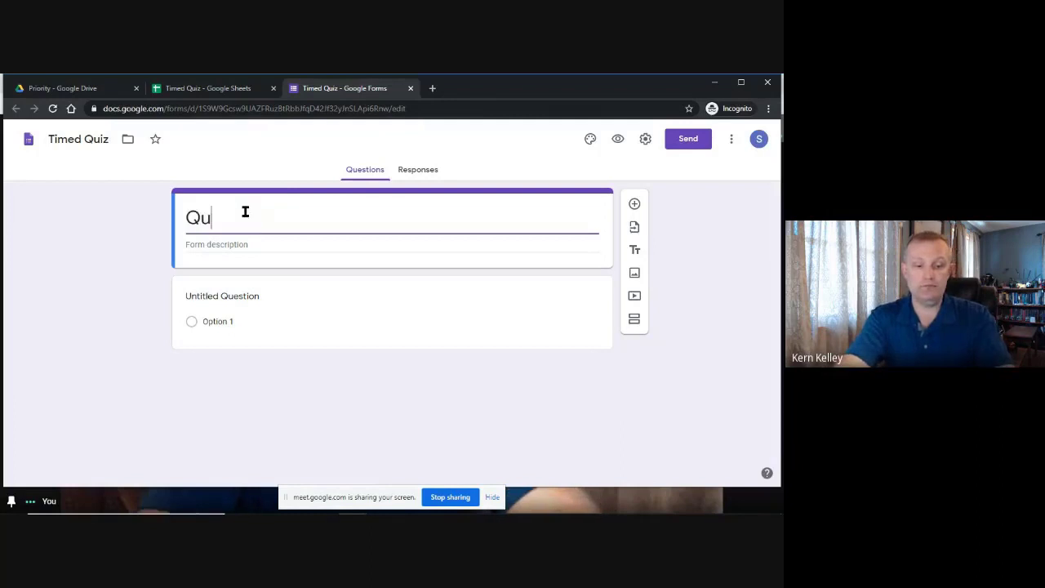
{"action": "type", "text": "iz"}
{"action": "left_click", "coordinate": [58, 274]}
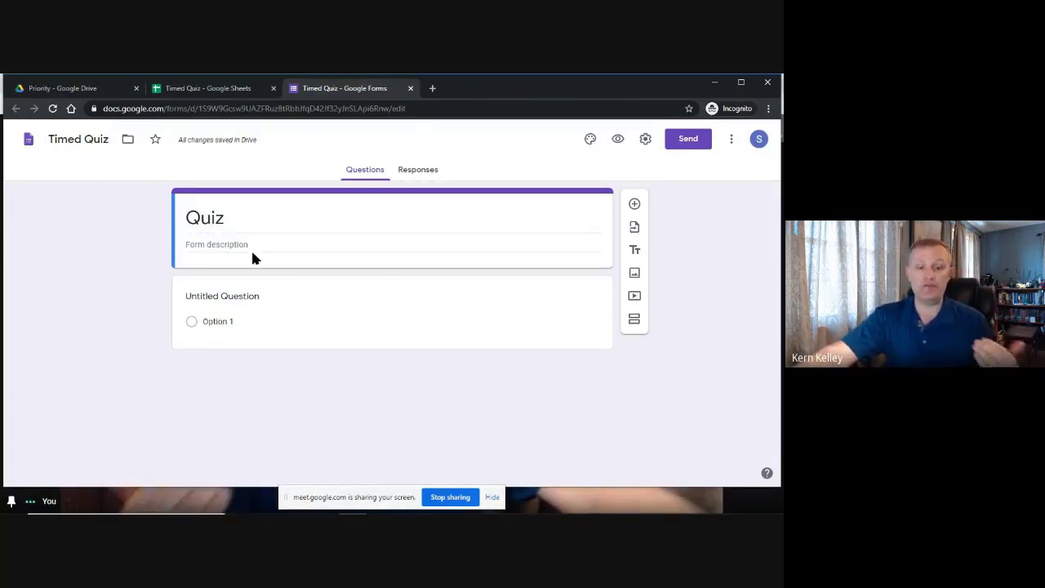
{"action": "left_click", "coordinate": [277, 297]}
{"action": "type", "text": "Em"}
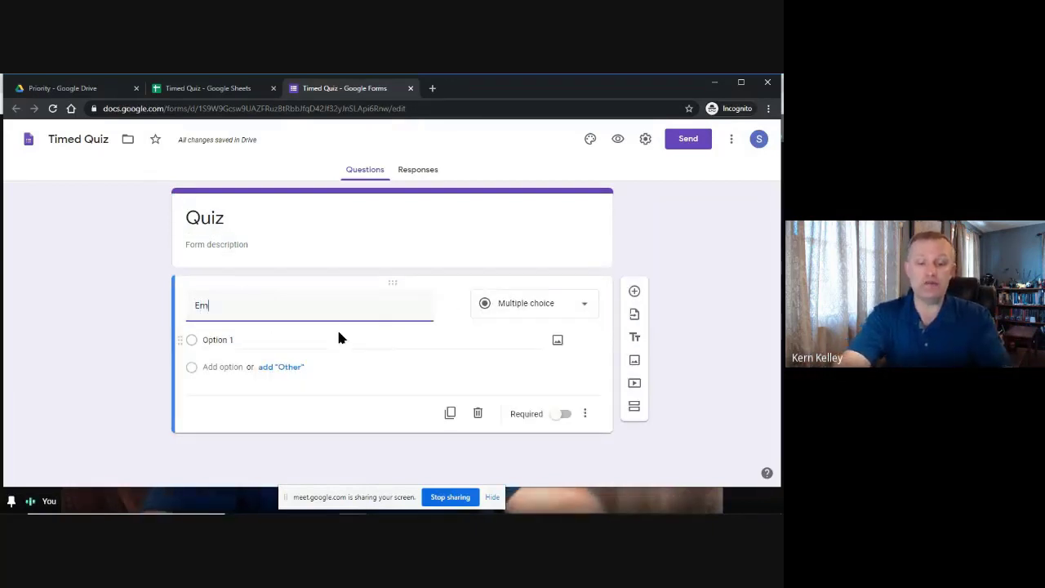
{"action": "type", "text": "ail Address"}
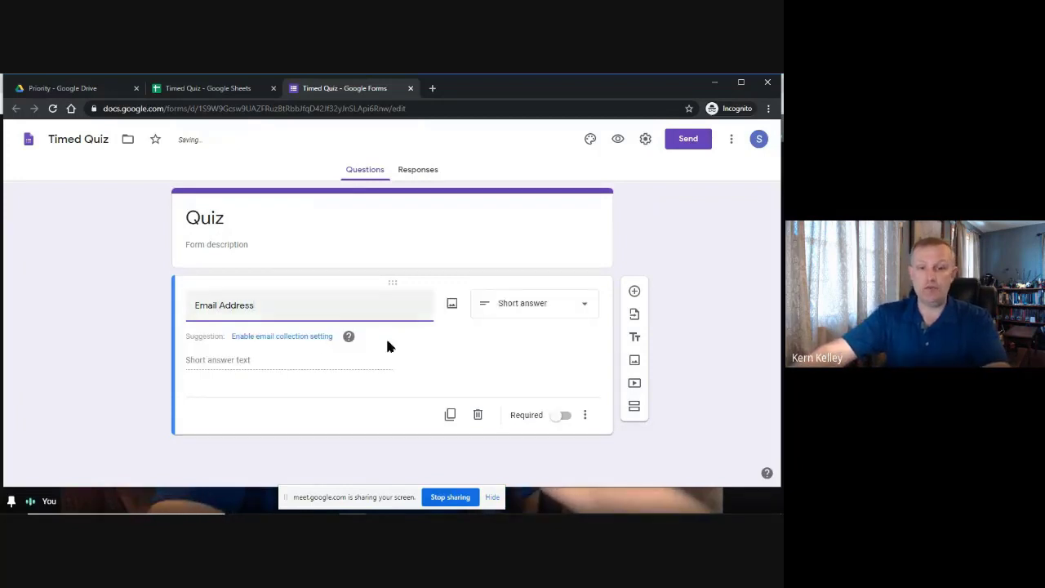
{"action": "left_click", "coordinate": [292, 338]}
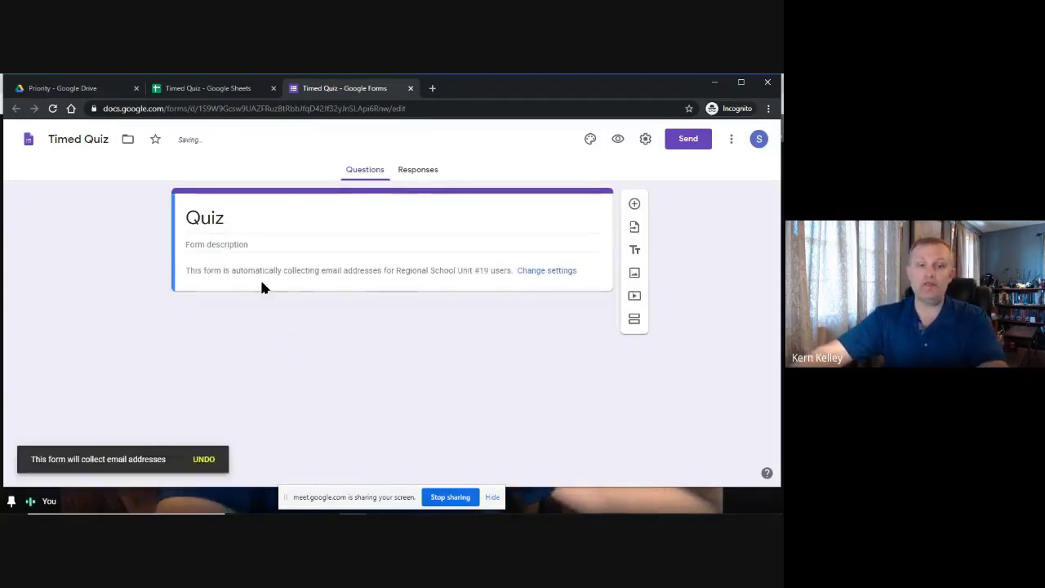
In Settings, lift the Regional School Unit #19 restriction and hide the submit-another-response link.
{"action": "left_click", "coordinate": [645, 139]}
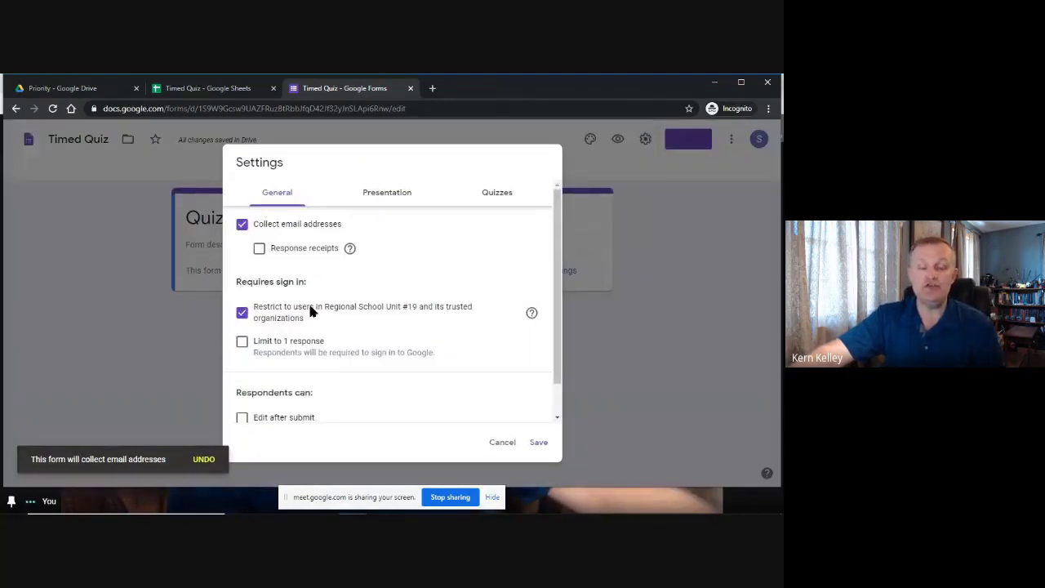
{"action": "left_click", "coordinate": [242, 312]}
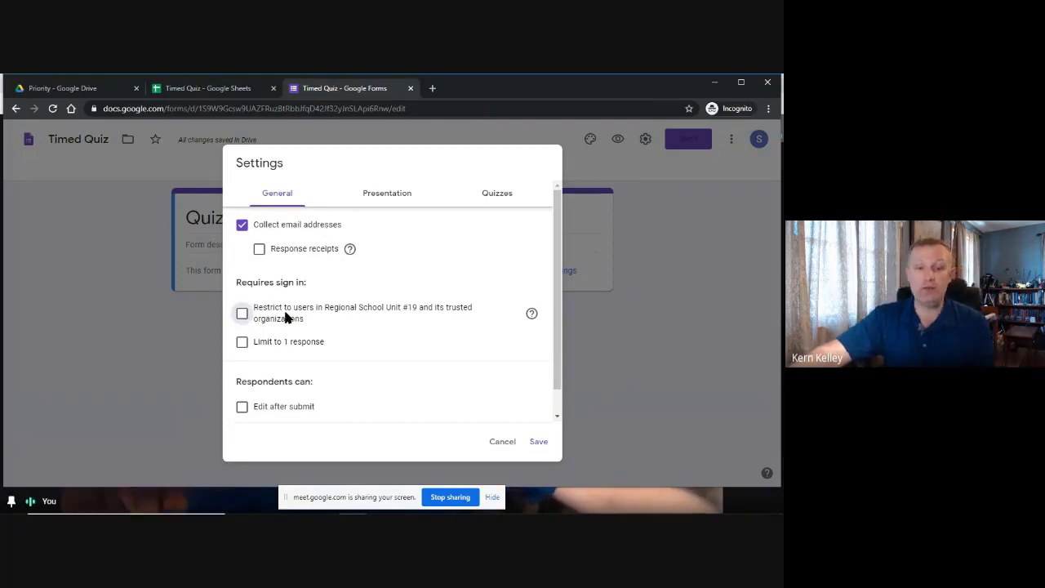
{"action": "scroll", "coordinate": [307, 310], "scroll_direction": "down", "scroll_amount": 1}
{"action": "scroll", "coordinate": [317, 278], "scroll_direction": "up", "scroll_amount": 1}
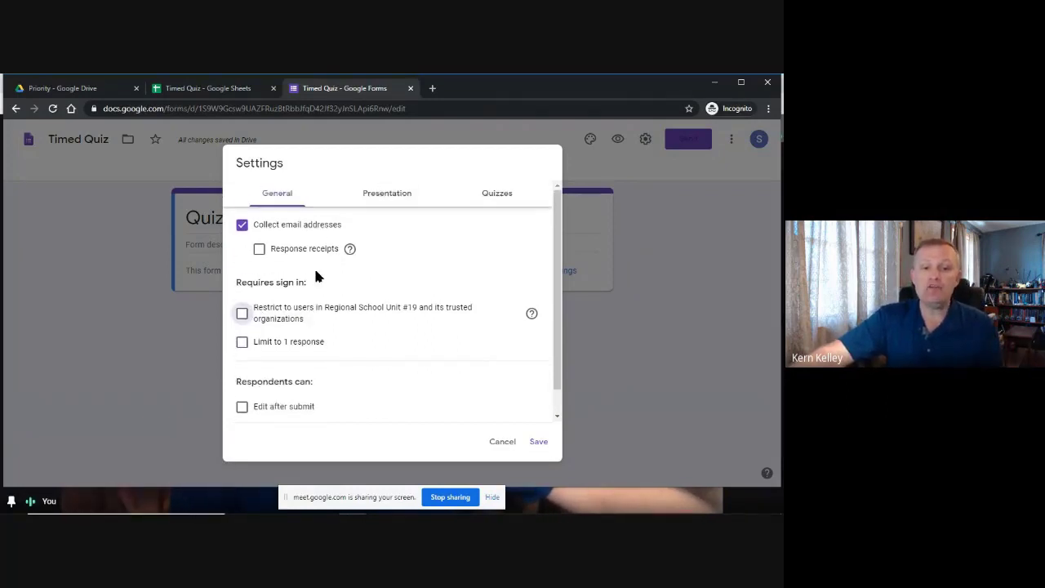
{"action": "left_click", "coordinate": [385, 196]}
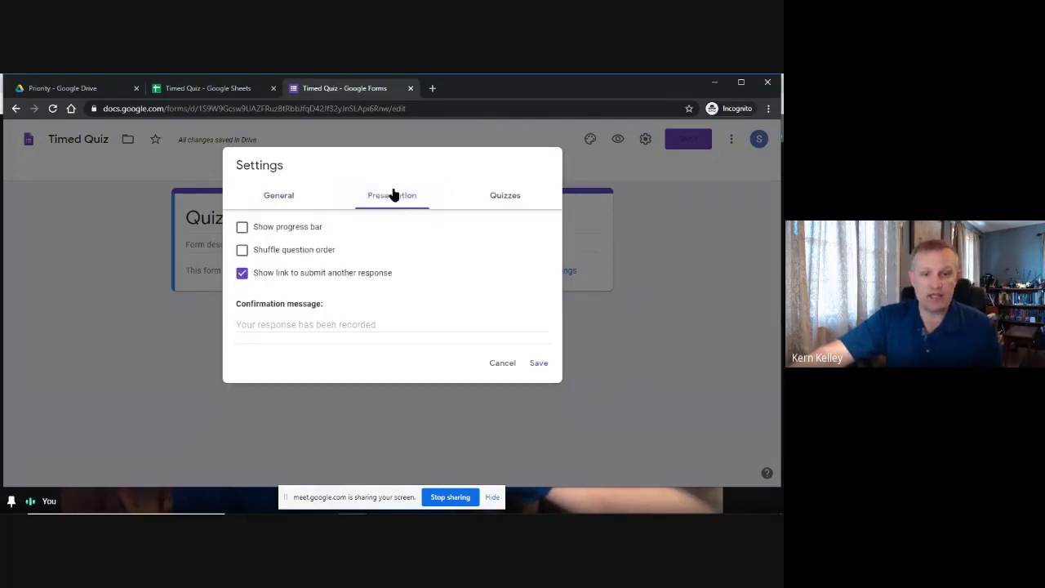
{"action": "left_click", "coordinate": [243, 274]}
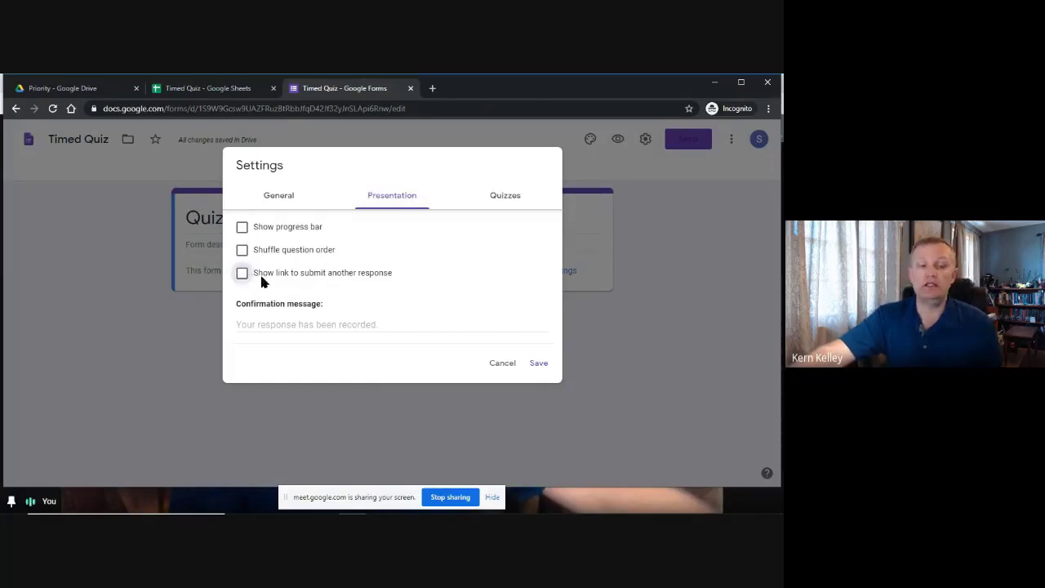
{"action": "left_click", "coordinate": [501, 199]}
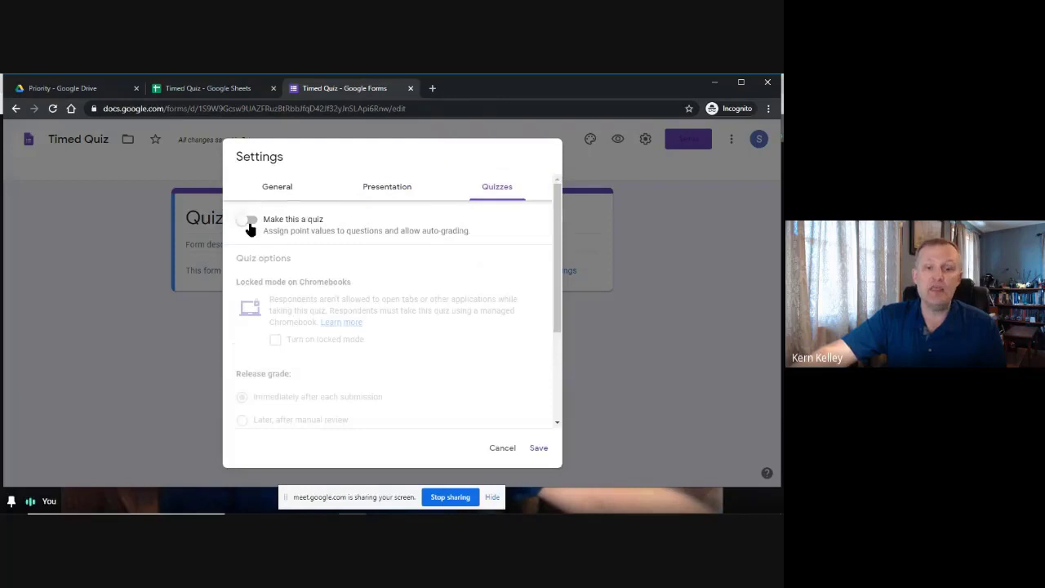
Switch on 'Make this a quiz' and review the grading and respondent options.
{"action": "left_click", "coordinate": [248, 224]}
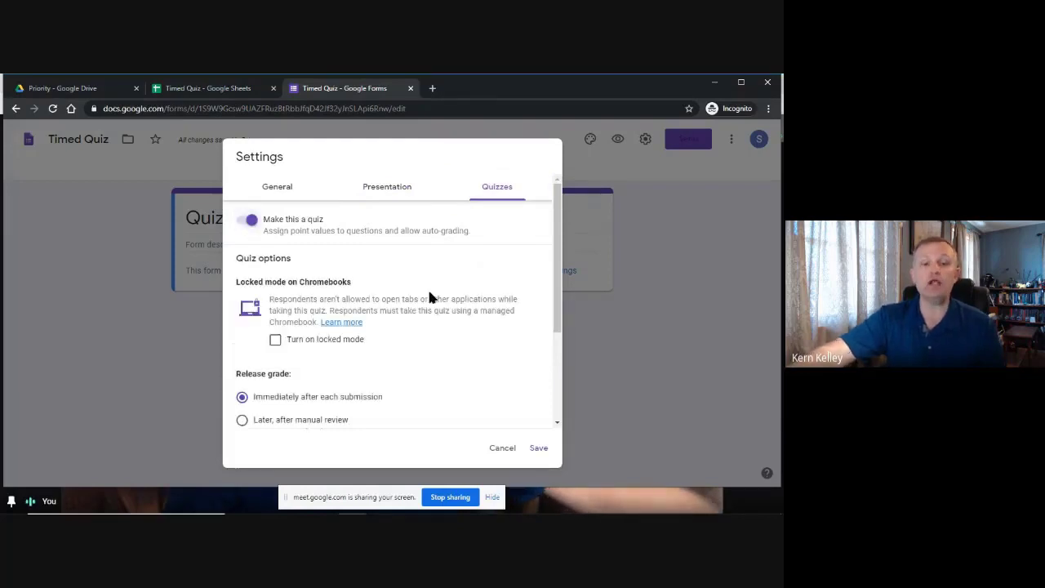
{"action": "scroll", "coordinate": [438, 253], "scroll_direction": "down", "scroll_amount": 2}
{"action": "scroll", "coordinate": [438, 260], "scroll_direction": "up", "scroll_amount": 3}
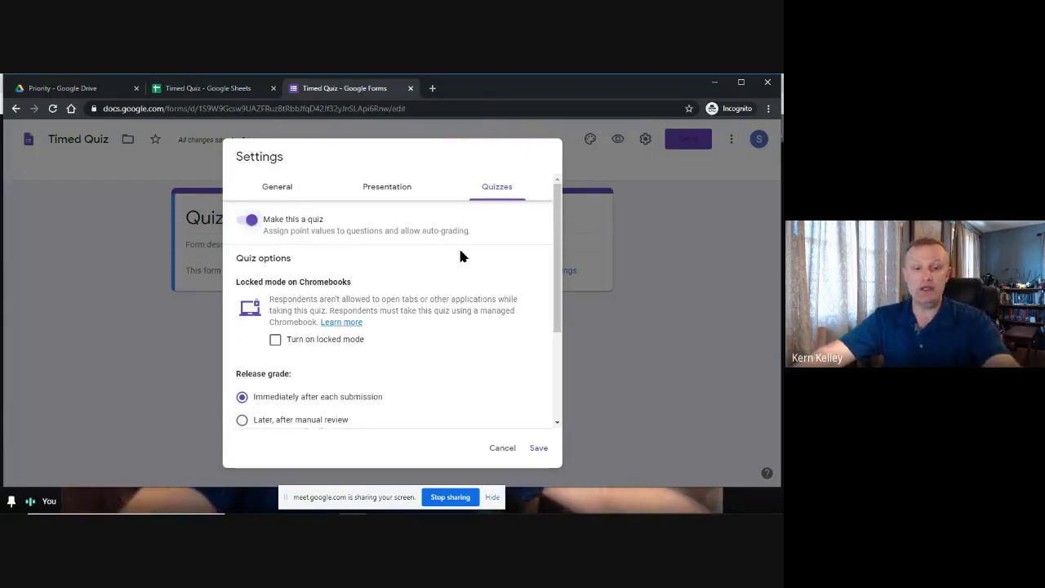
{"action": "scroll", "coordinate": [423, 239], "scroll_direction": "down", "scroll_amount": 1}
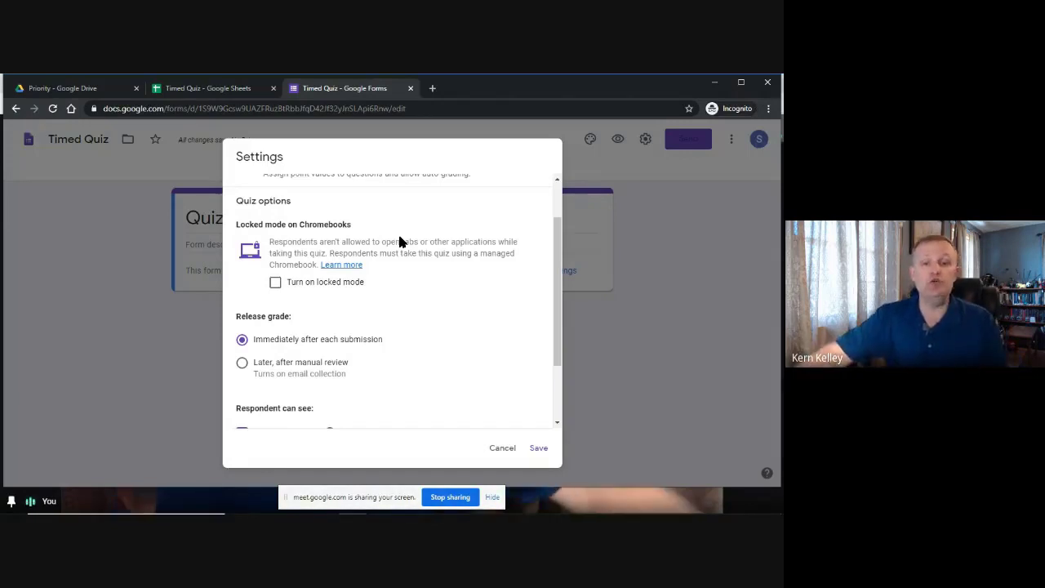
{"action": "scroll", "coordinate": [402, 333], "scroll_direction": "down", "scroll_amount": 2}
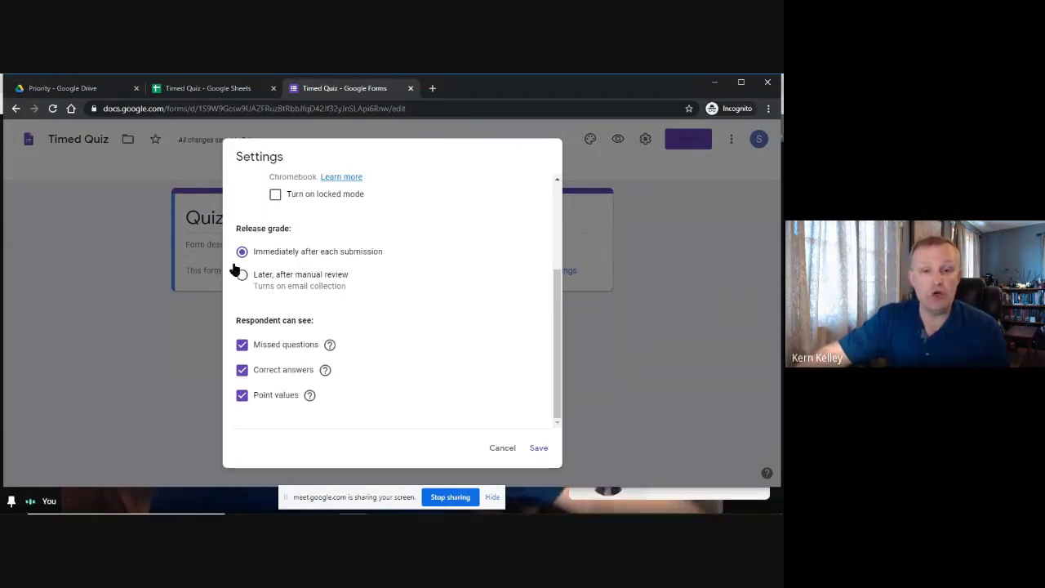
Release grades after manual review, hide missed questions, show correct answers and point values, and save.
{"action": "left_click", "coordinate": [242, 275]}
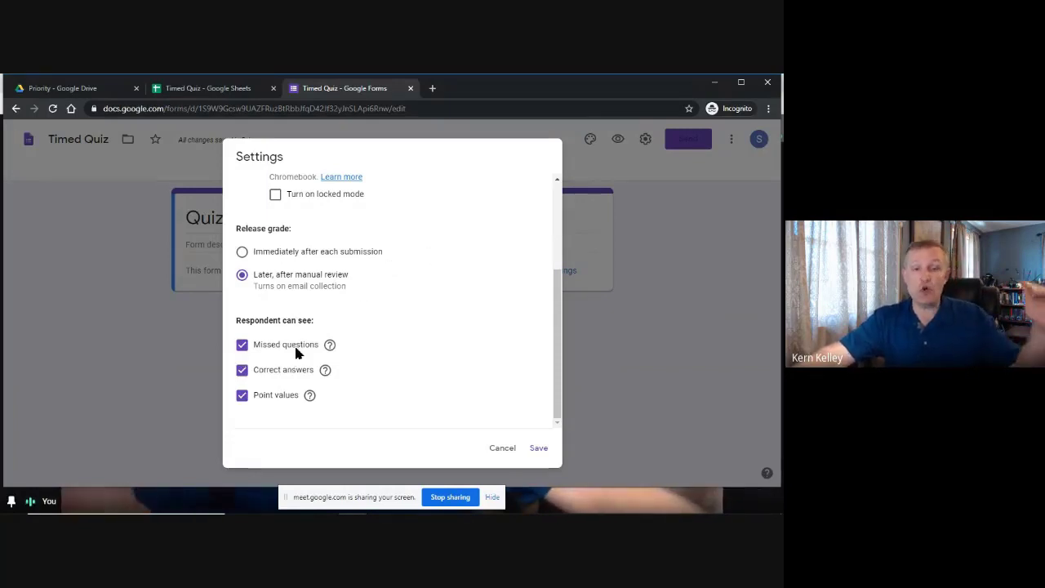
{"action": "left_click", "coordinate": [242, 346]}
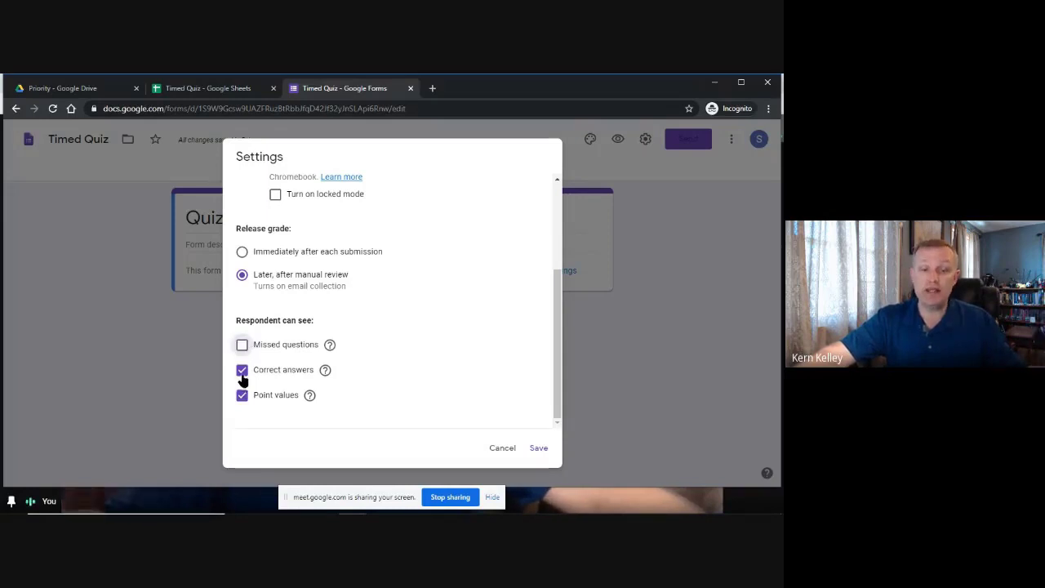
{"action": "left_click", "coordinate": [243, 372]}
{"action": "left_click", "coordinate": [243, 396]}
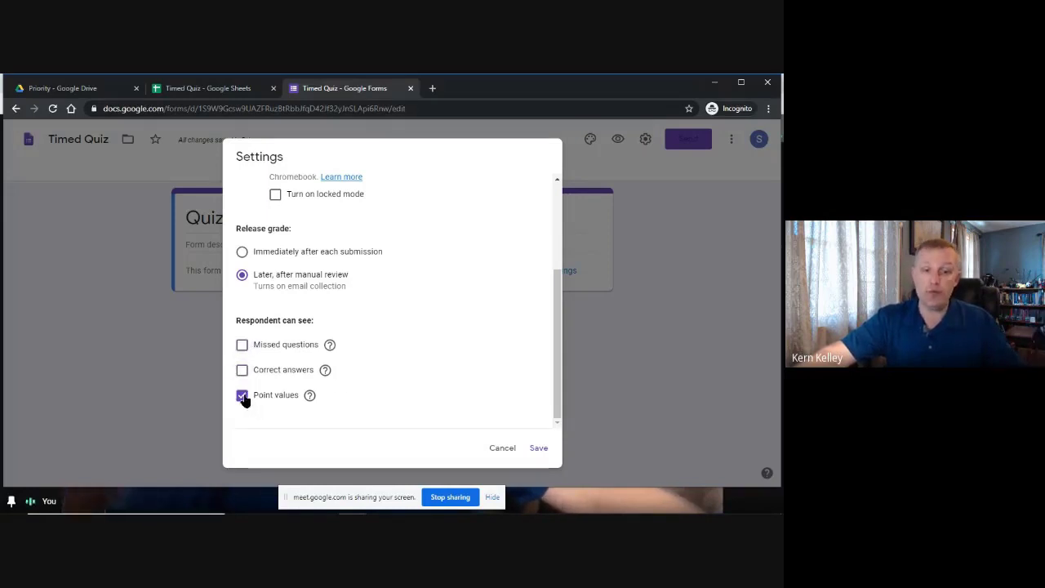
{"action": "left_click", "coordinate": [243, 399]}
{"action": "left_click", "coordinate": [243, 373]}
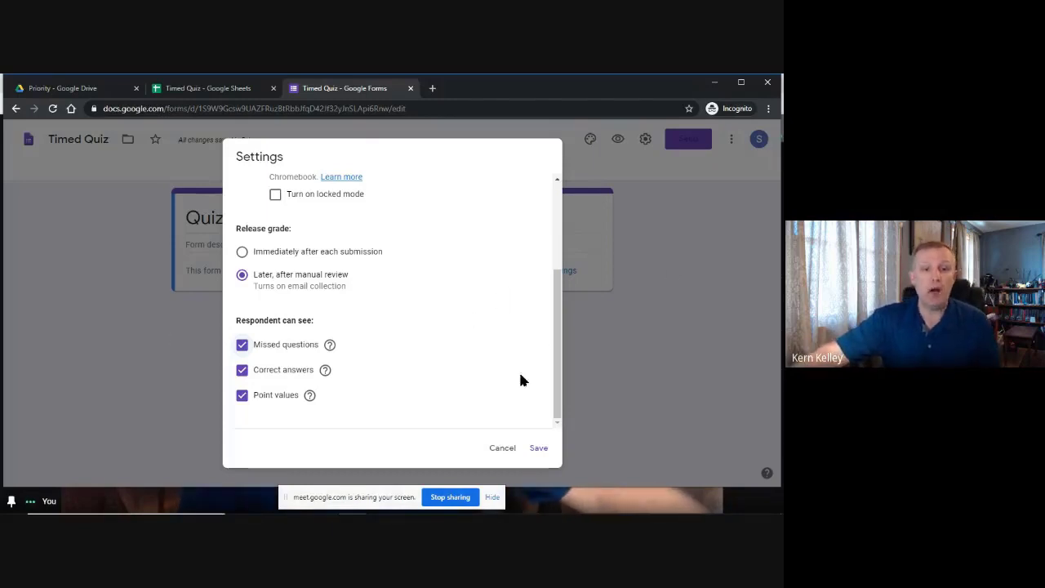
{"action": "left_click", "coordinate": [539, 450]}
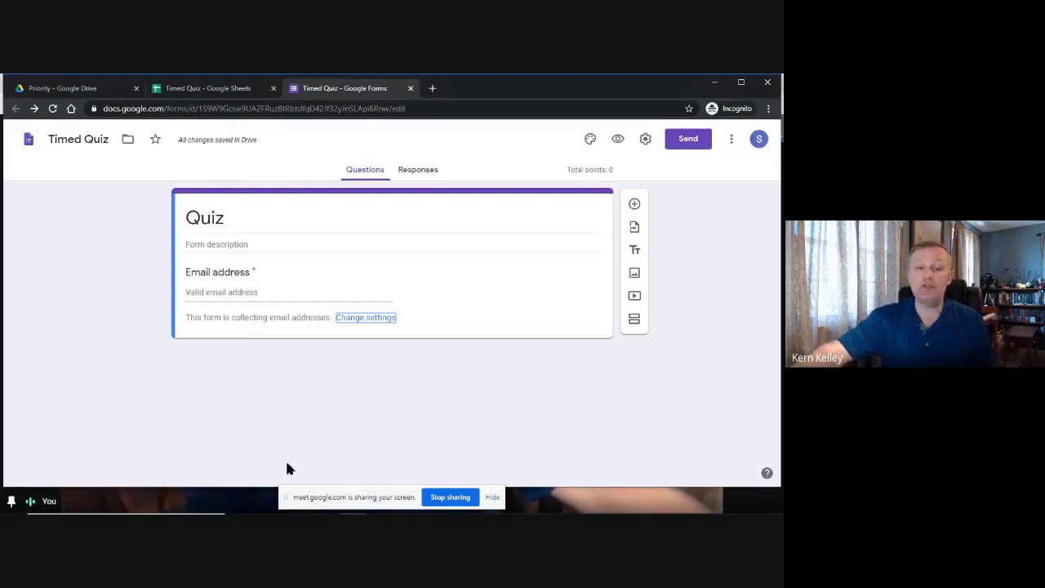
Search 'youtube 15 minute timer' in a new tab and open the 15 Minute Timer video.
{"action": "left_click", "coordinate": [433, 88]}
{"action": "type", "text": "yout"}
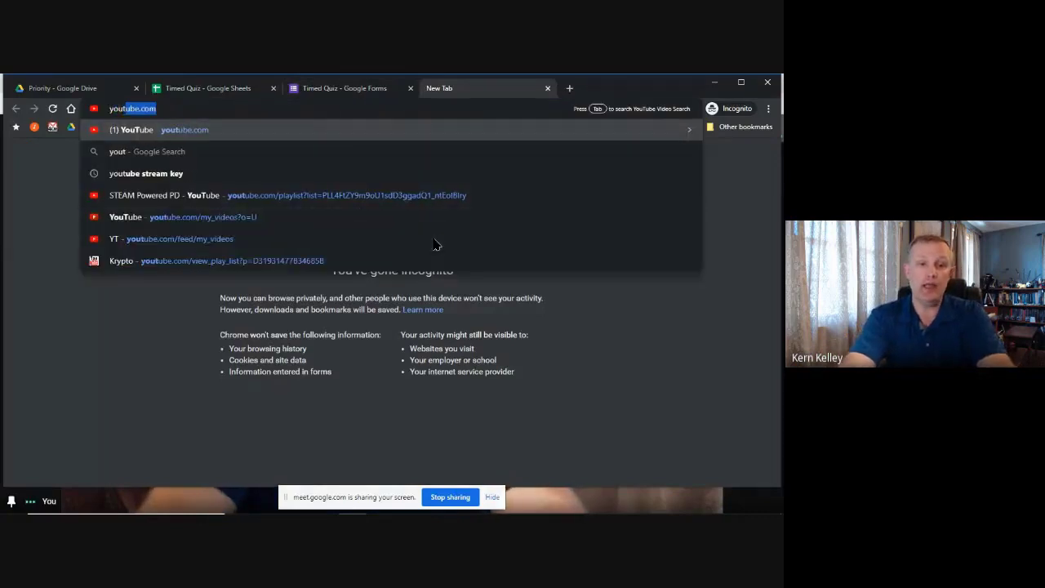
{"action": "type", "text": "ube 15 minute timer"}
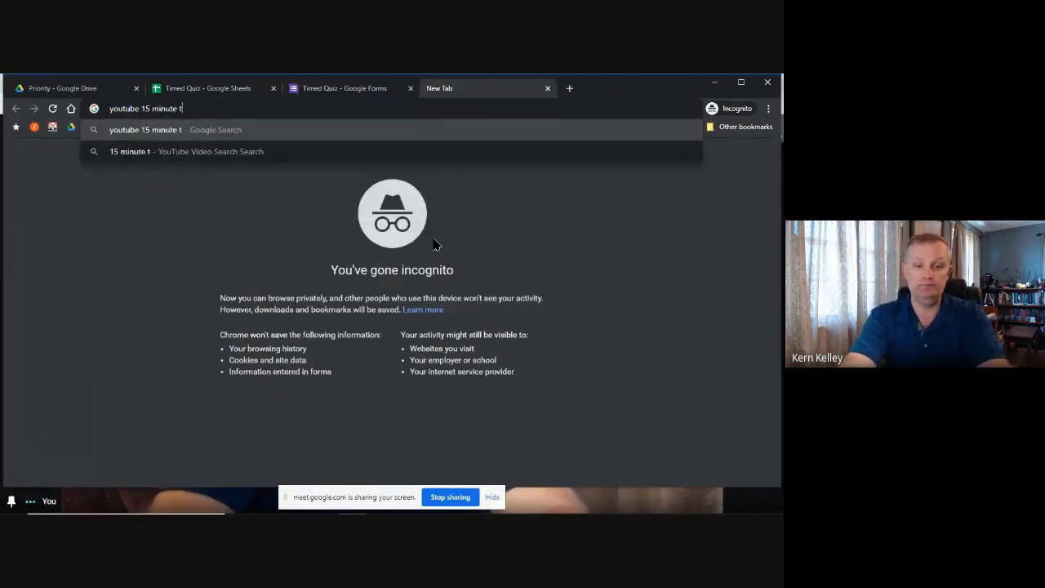
{"action": "key", "text": "Return"}
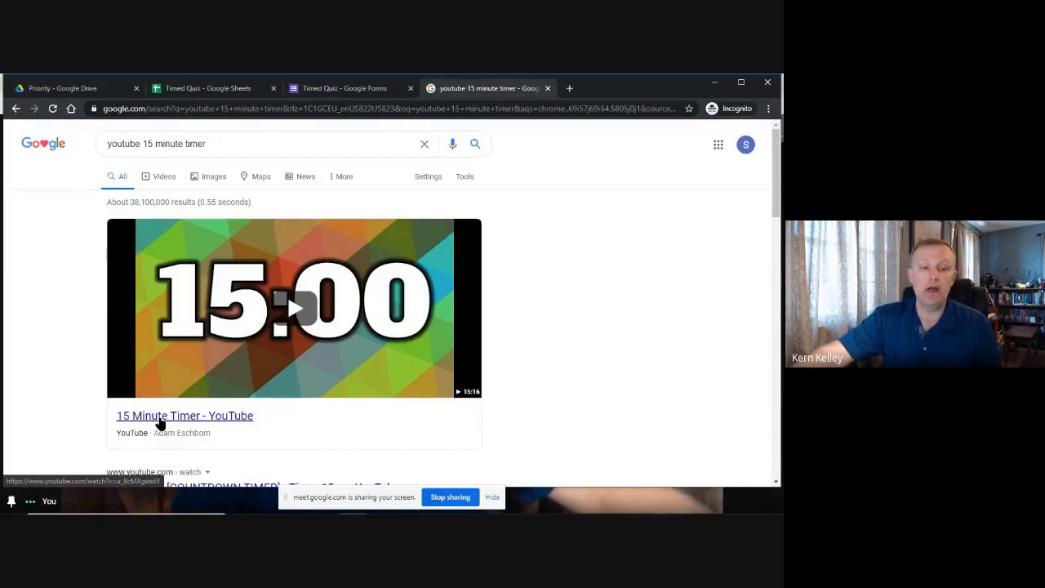
{"action": "left_click", "coordinate": [181, 418]}
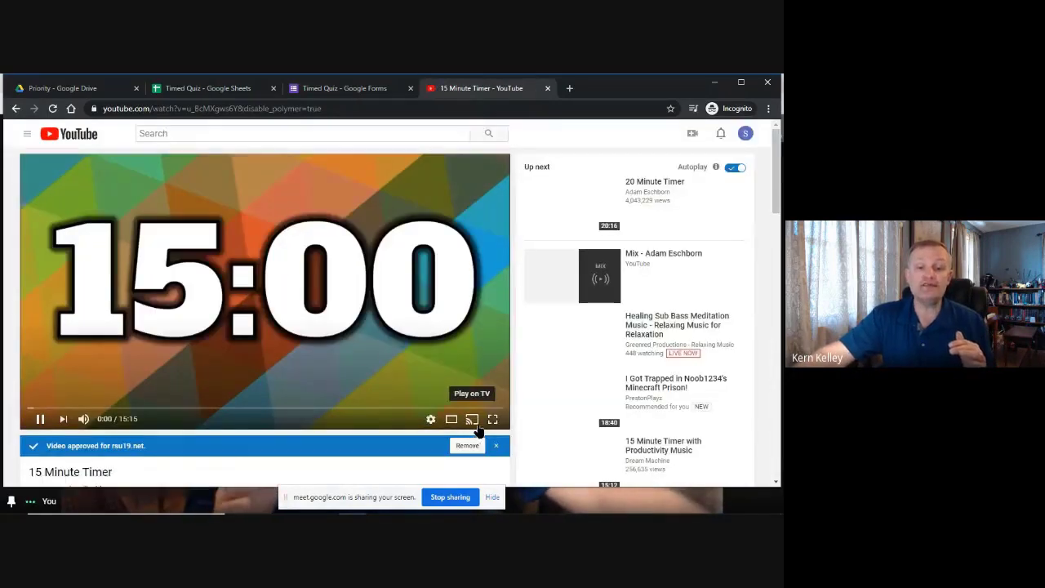
Put the timer video in theater mode, copy its address, and return to the Timed Quiz form.
{"action": "left_click", "coordinate": [456, 419]}
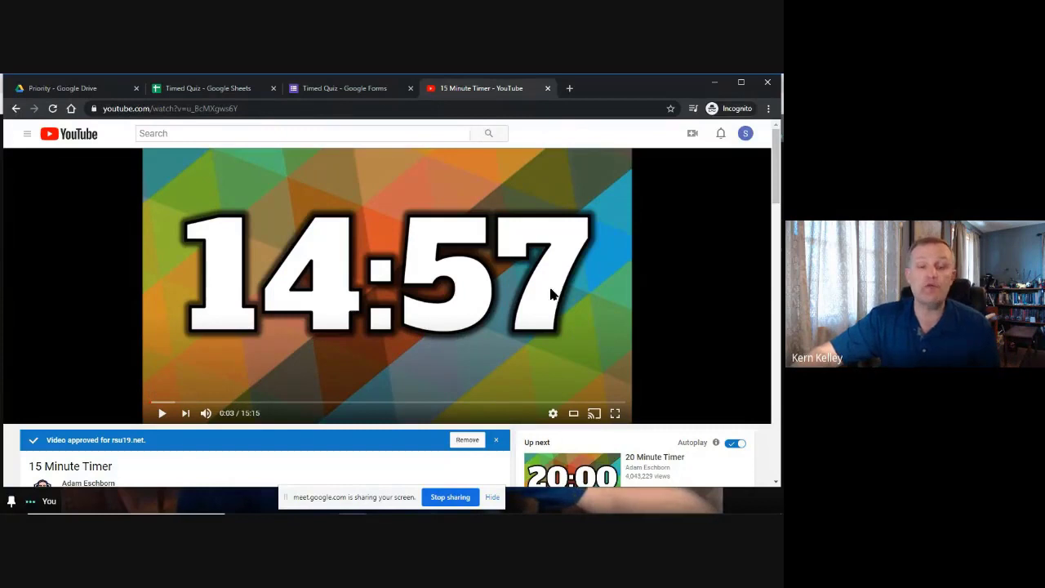
{"action": "left_click", "coordinate": [218, 108]}
{"action": "key", "text": "ctrl+c"}
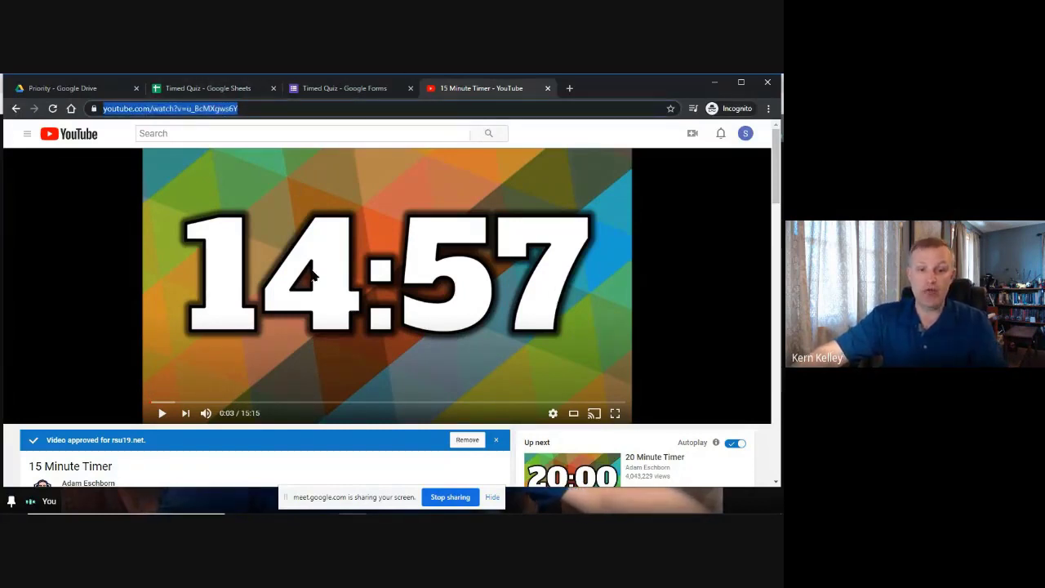
{"action": "left_click", "coordinate": [337, 94]}
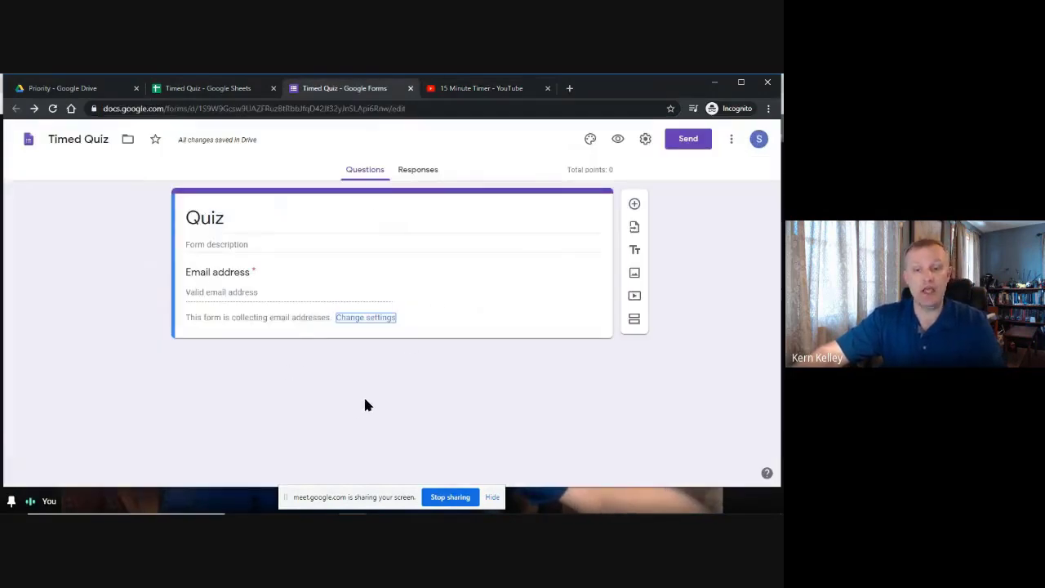
Insert the copied 15 Minute Timer video into the form by URL and centre it.
{"action": "left_click", "coordinate": [636, 297]}
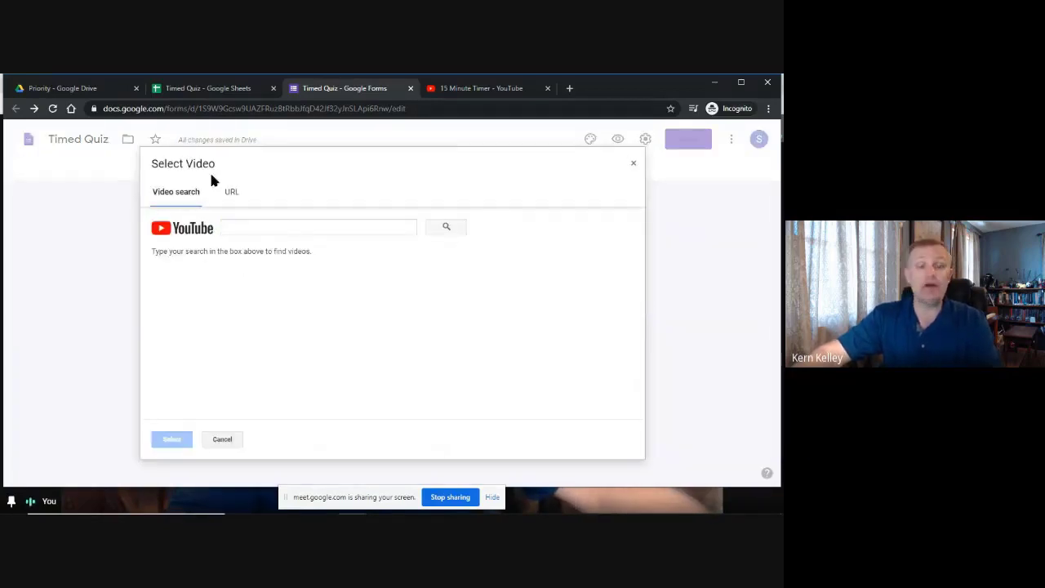
{"action": "left_click", "coordinate": [231, 192]}
{"action": "key", "text": "ctrl+v"}
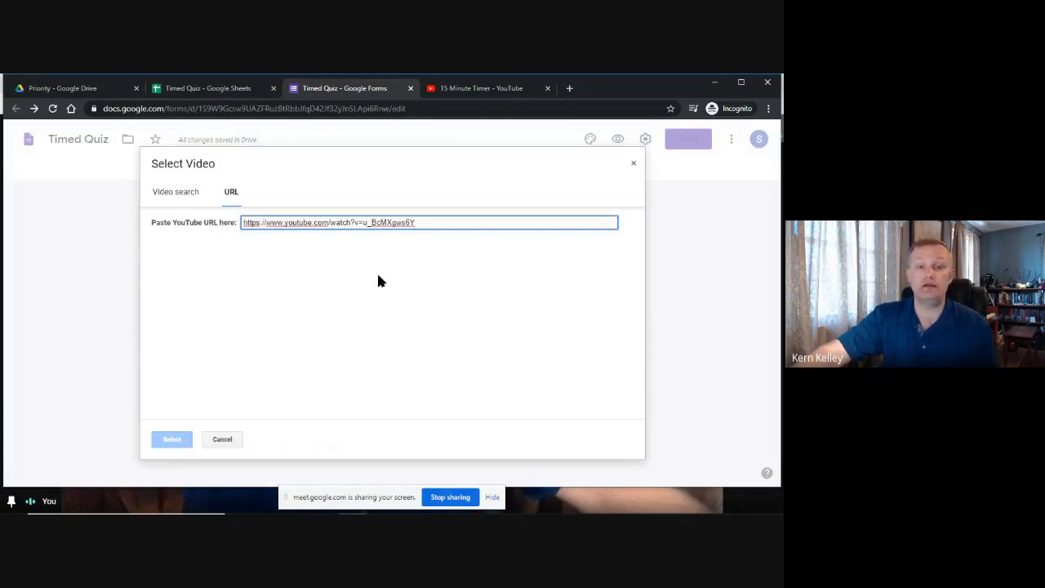
{"action": "left_click", "coordinate": [172, 440]}
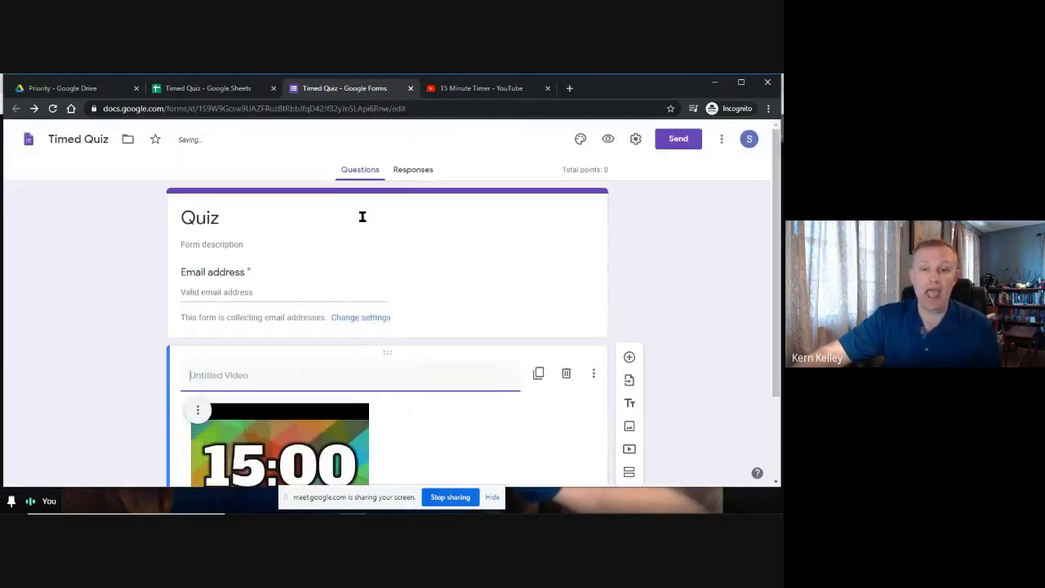
{"action": "scroll", "coordinate": [489, 237], "scroll_direction": "down", "scroll_amount": 2}
{"action": "left_click", "coordinate": [191, 304]}
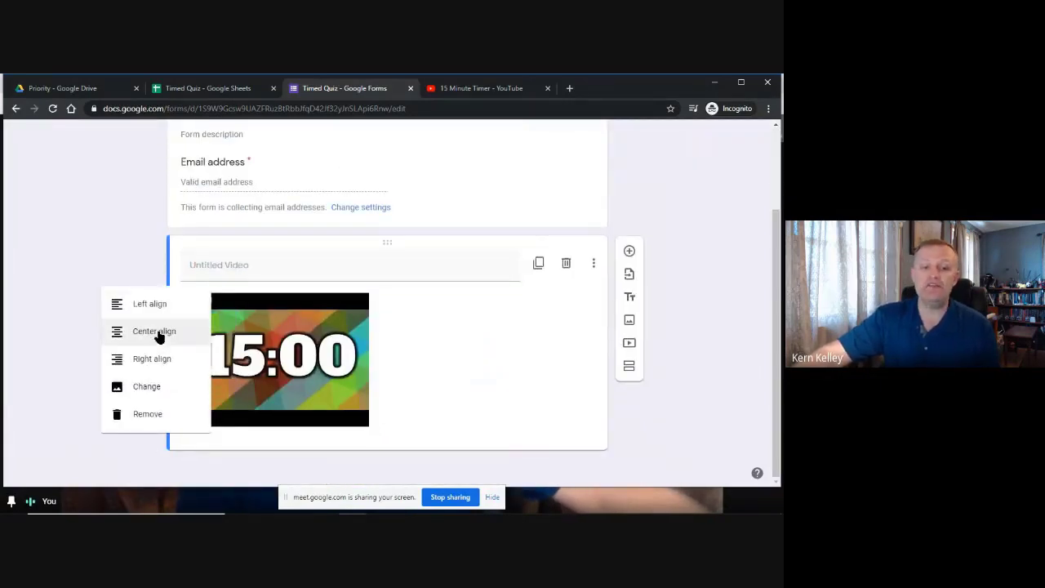
{"action": "left_click", "coordinate": [157, 335]}
Caption the video 'Click PLAY to remind you how much time is left.' and close the YouTube tab.
{"action": "left_click", "coordinate": [230, 266]}
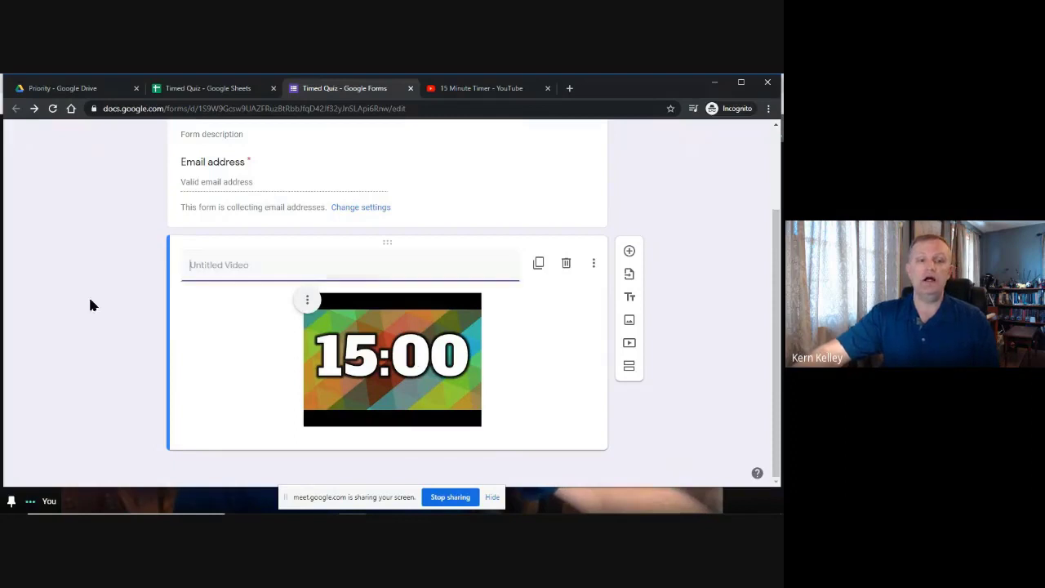
{"action": "type", "text": "Click PA"}
{"action": "key", "text": "BackSpace"}
{"action": "type", "text": "LAU"}
{"action": "key", "text": "BackSpace"}
{"action": "key", "text": "BackSpace"}
{"action": "type", "text": "Y to remind you how much tim"}
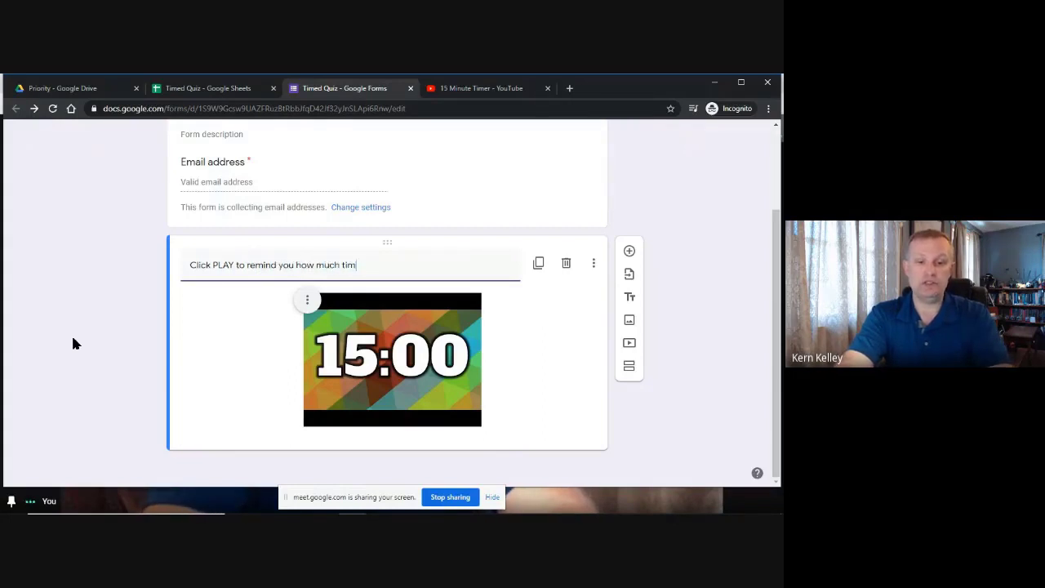
{"action": "type", "text": "e is left."}
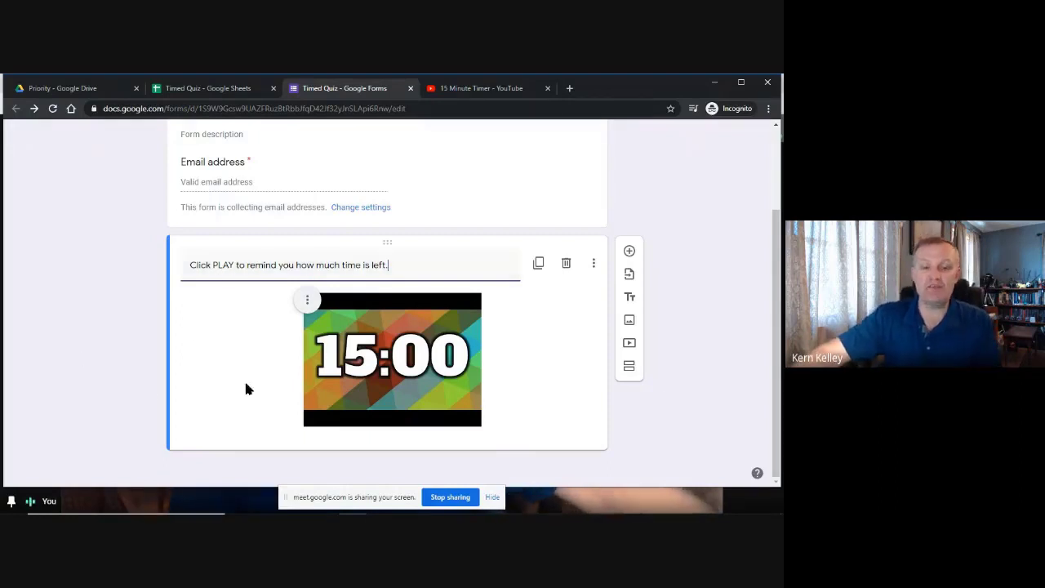
{"action": "left_click", "coordinate": [136, 304]}
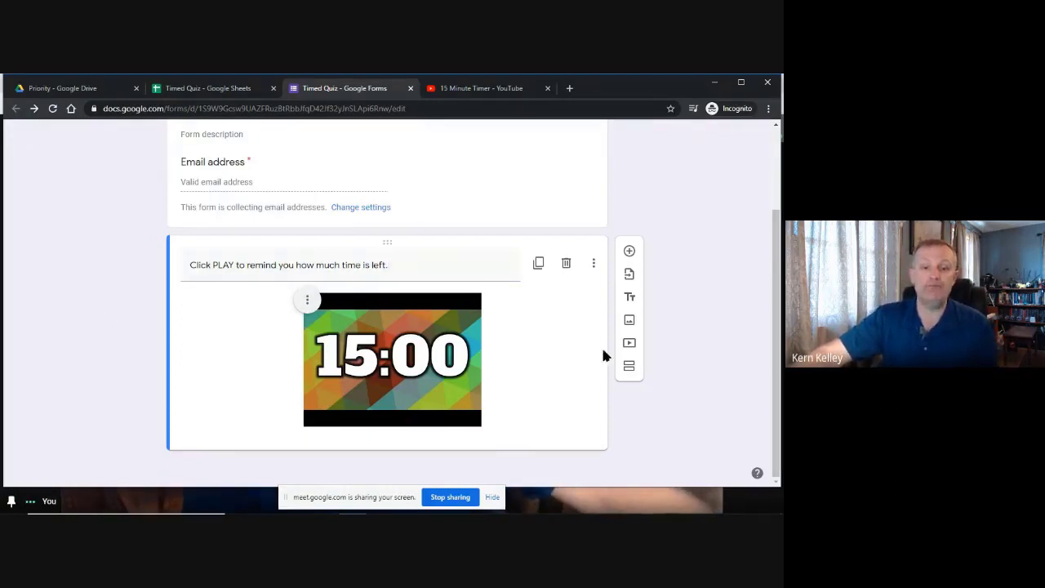
{"action": "scroll", "coordinate": [569, 321], "scroll_direction": "up", "scroll_amount": 3}
{"action": "left_click", "coordinate": [547, 87]}
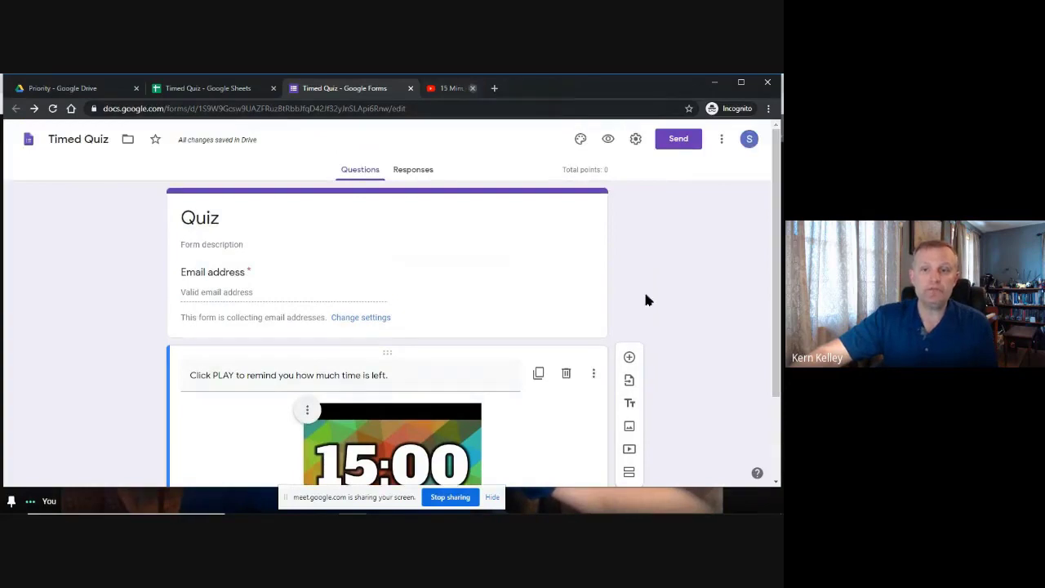
{"action": "scroll", "coordinate": [490, 399], "scroll_direction": "down", "scroll_amount": 2}
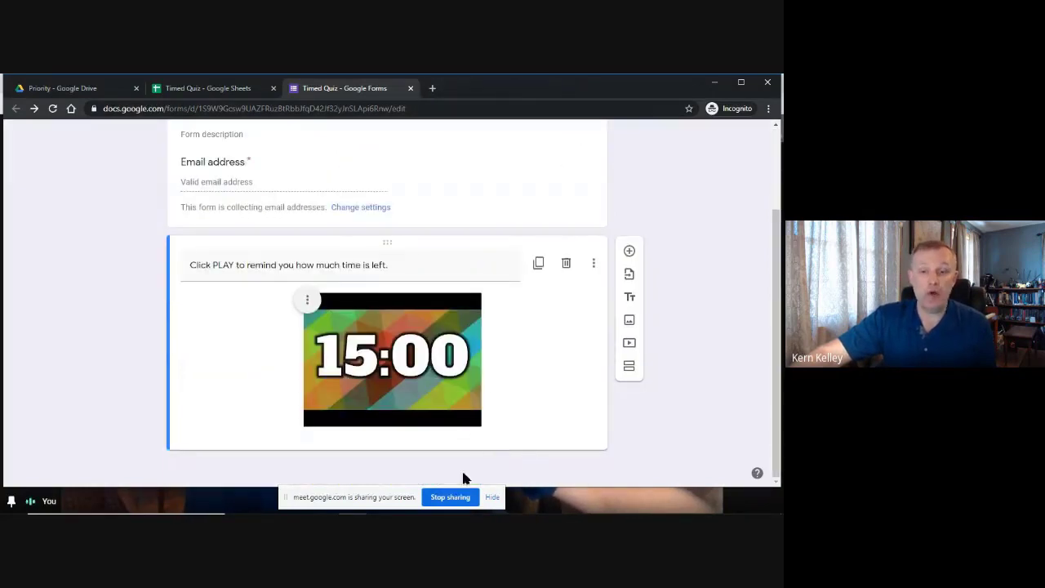
Add a multiple-choice question titled 'Question 1' with options A, B, C and D.
{"action": "left_click", "coordinate": [629, 251]}
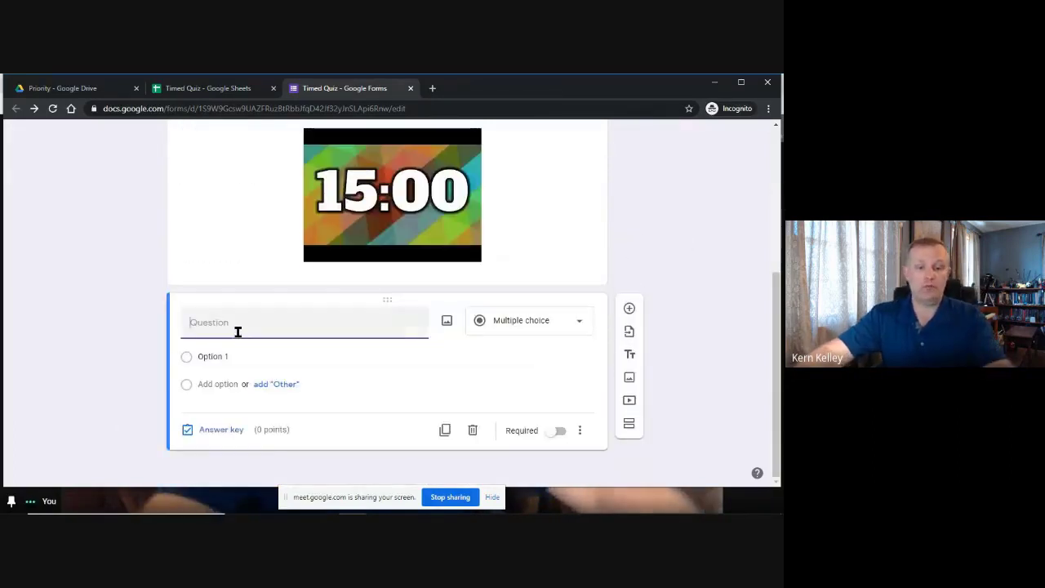
{"action": "type", "text": "Qu"}
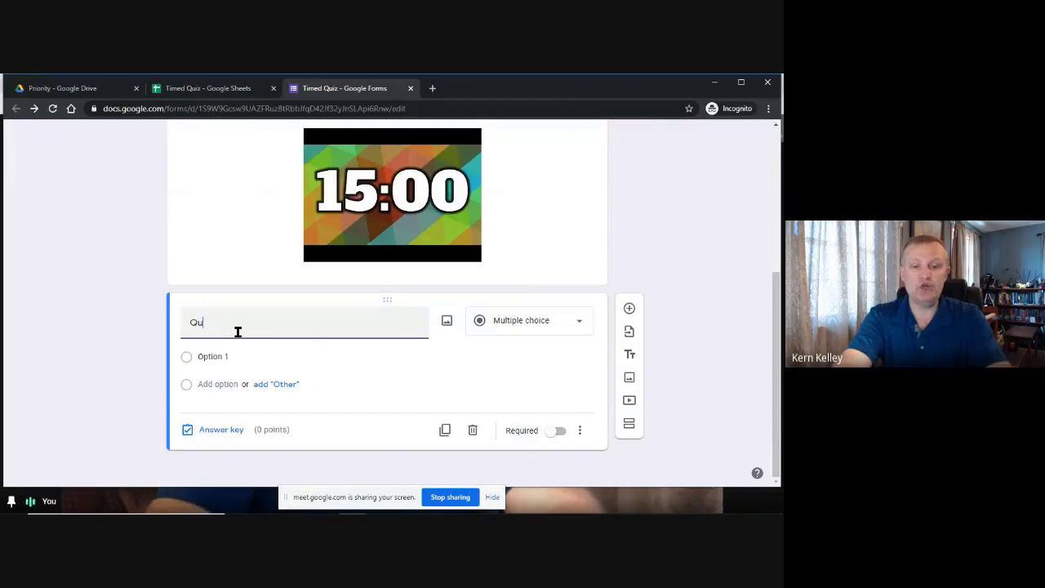
{"action": "type", "text": "estion 1"}
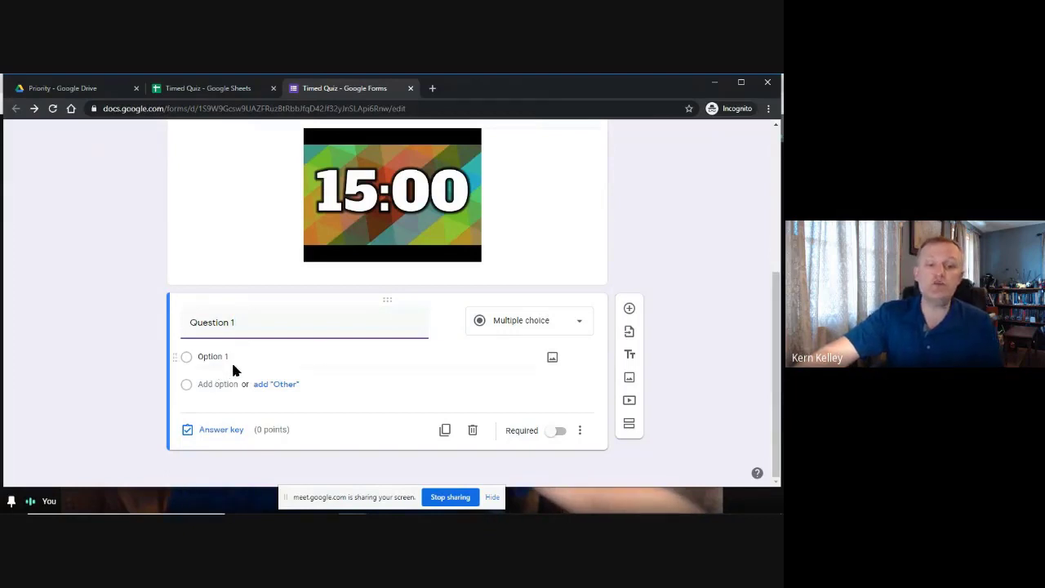
{"action": "left_click", "coordinate": [225, 360]}
{"action": "type", "text": "A"}
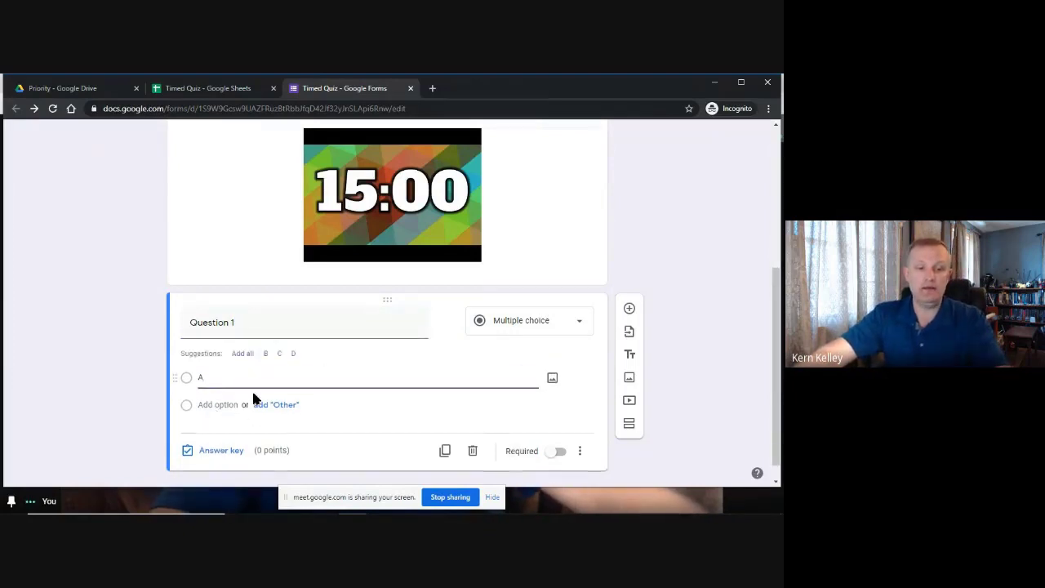
{"action": "left_click", "coordinate": [242, 353]}
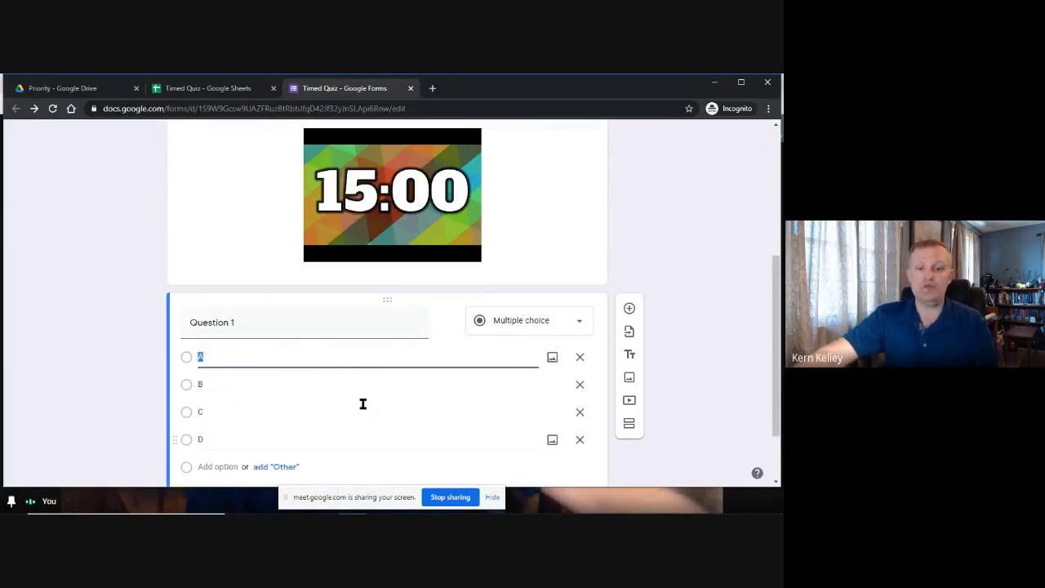
{"action": "scroll", "coordinate": [142, 322], "scroll_direction": "down", "scroll_amount": 1}
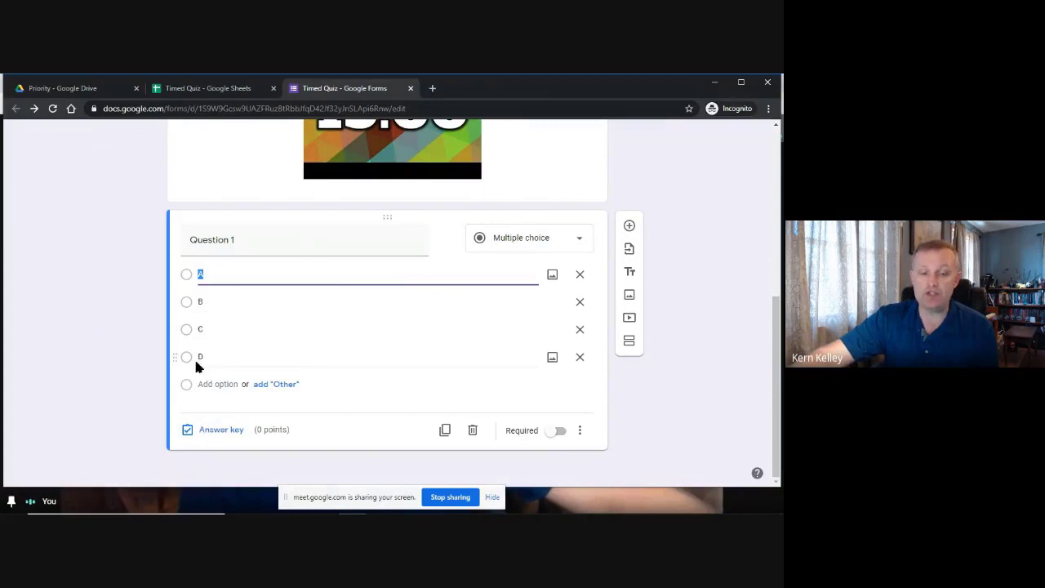
Keep Question 1 as multiple choice without option images, make it required, and open its answer key.
{"action": "left_click", "coordinate": [538, 245]}
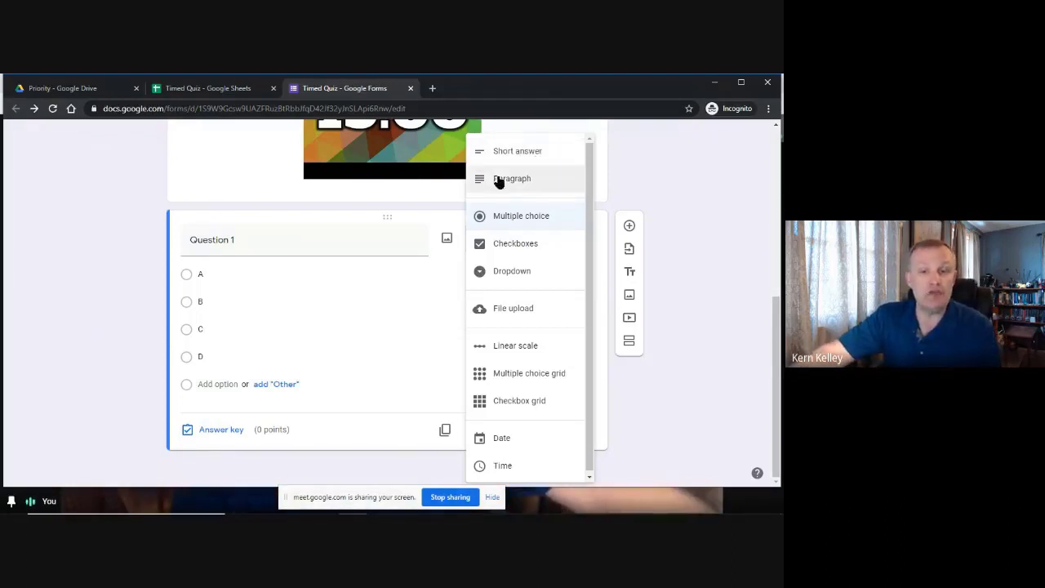
{"action": "left_click", "coordinate": [261, 238]}
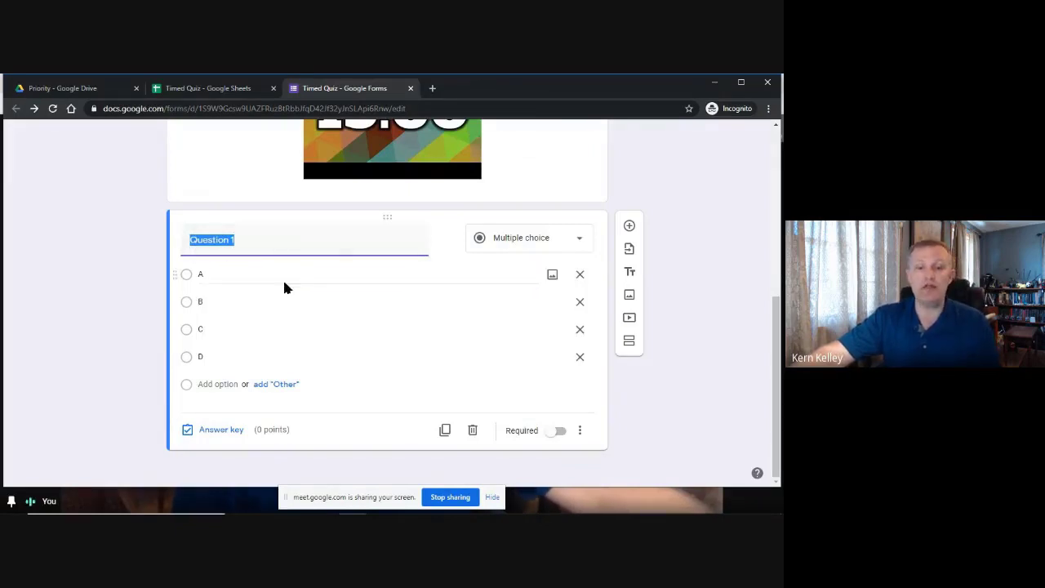
{"action": "left_click", "coordinate": [553, 275]}
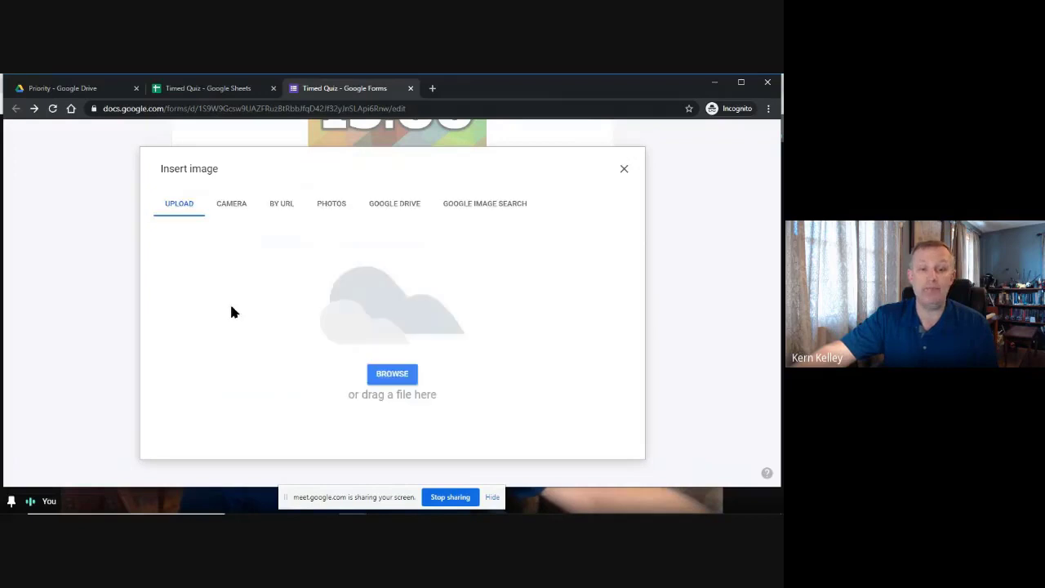
{"action": "left_click", "coordinate": [623, 172]}
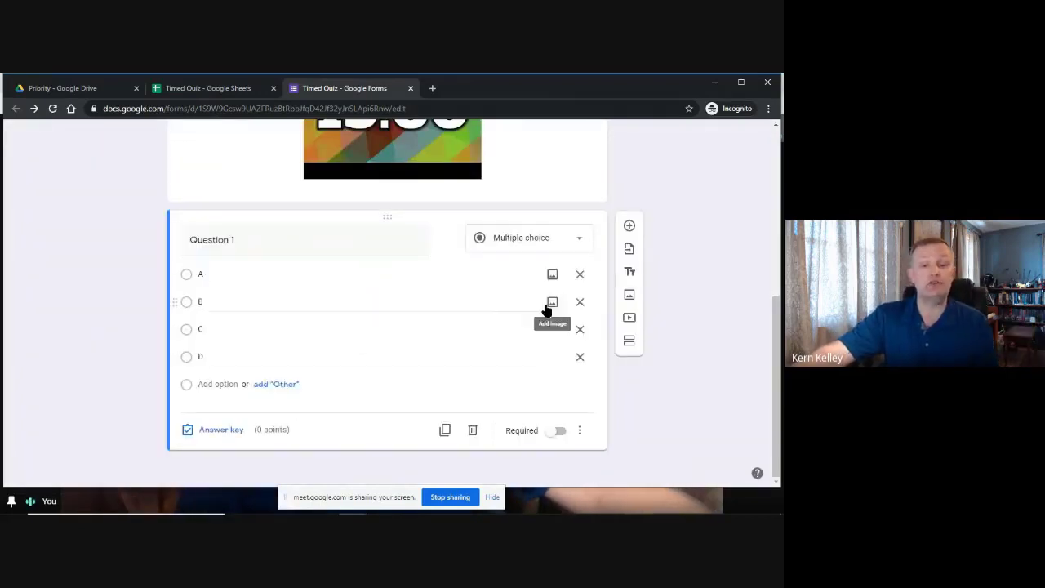
{"action": "left_click", "coordinate": [559, 431]}
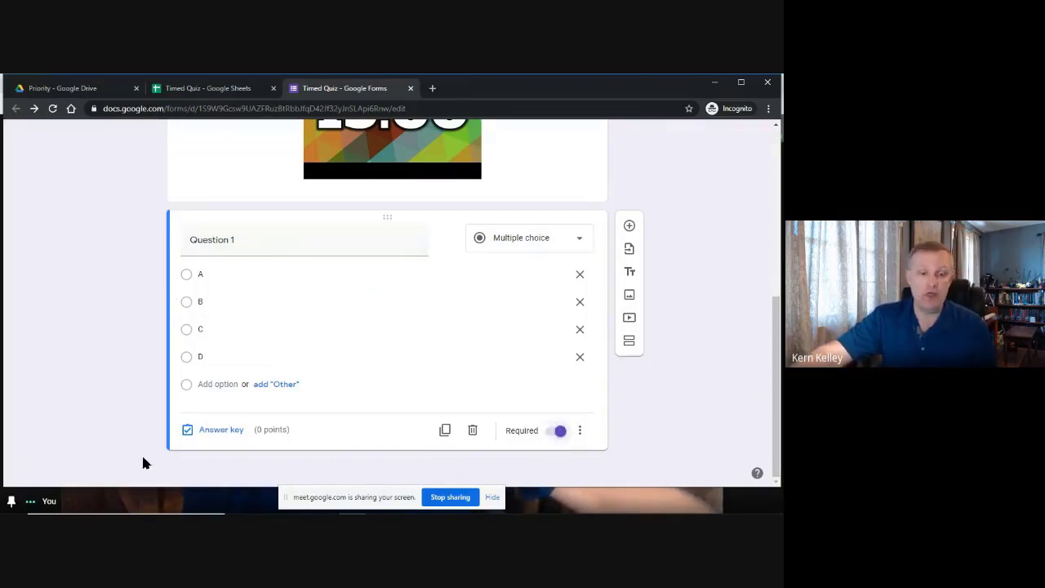
{"action": "left_click", "coordinate": [217, 432]}
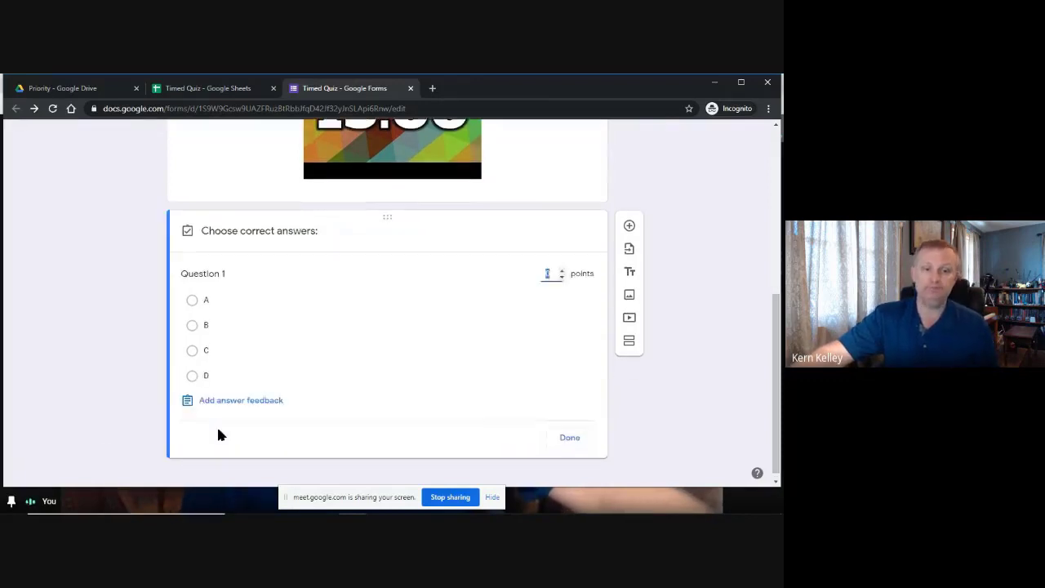
Mark B correct for 20 points and add 'Nice job!' and 'Try Again' answer feedback.
{"action": "left_click", "coordinate": [193, 325]}
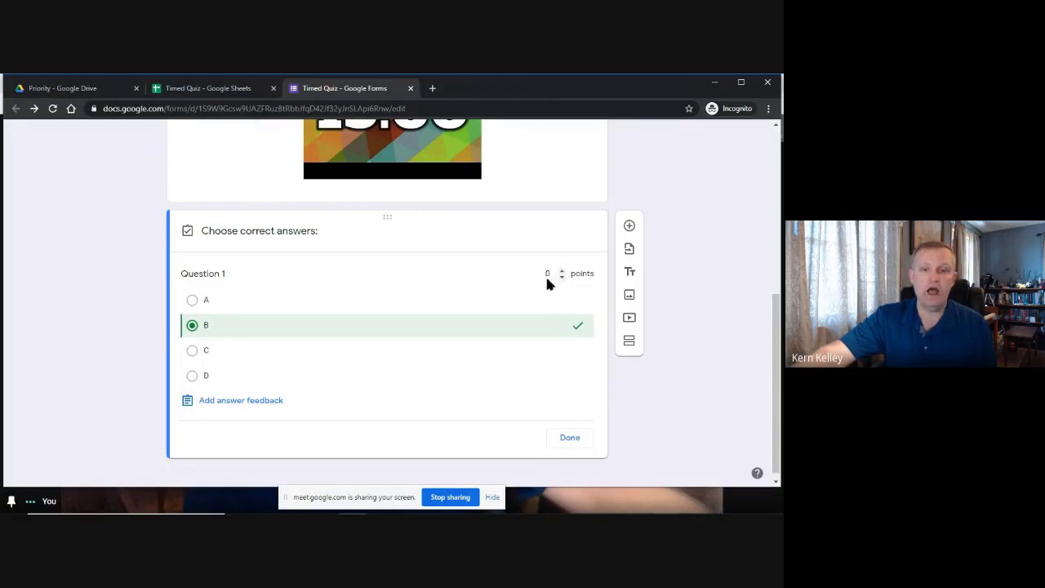
{"action": "type", "text": "2"}
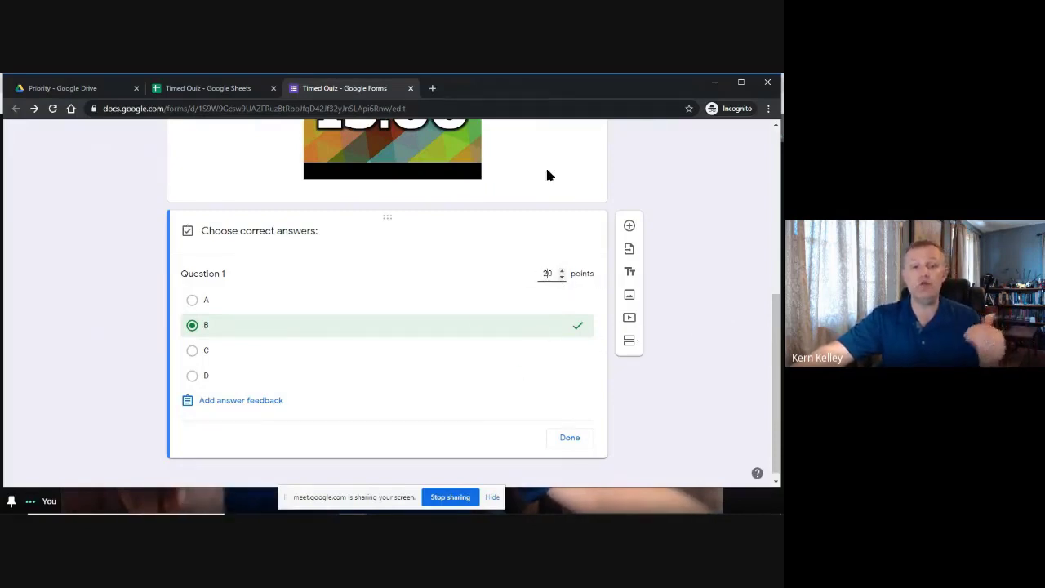
{"action": "left_click", "coordinate": [239, 402]}
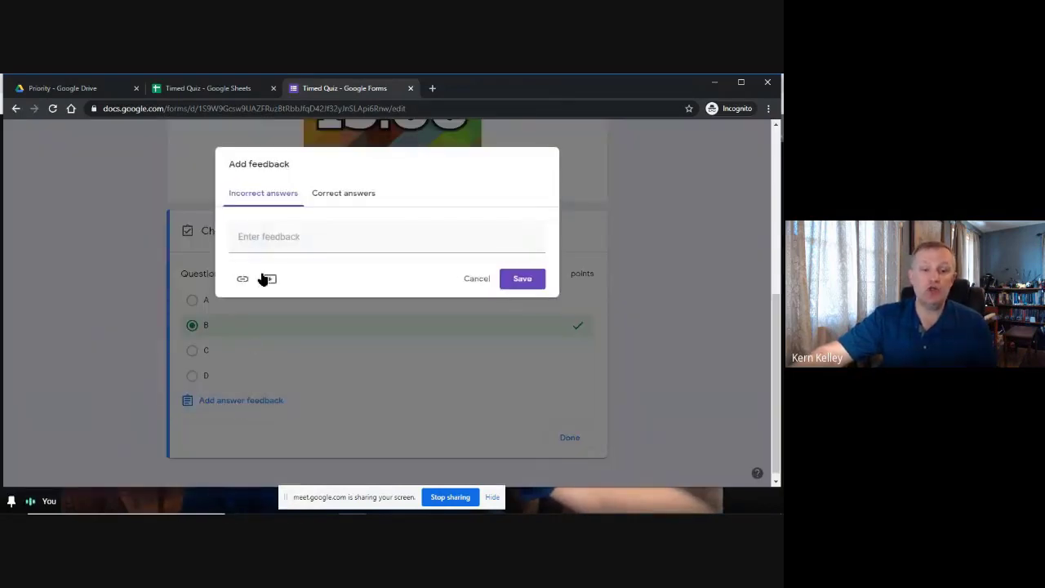
{"action": "left_click", "coordinate": [314, 196]}
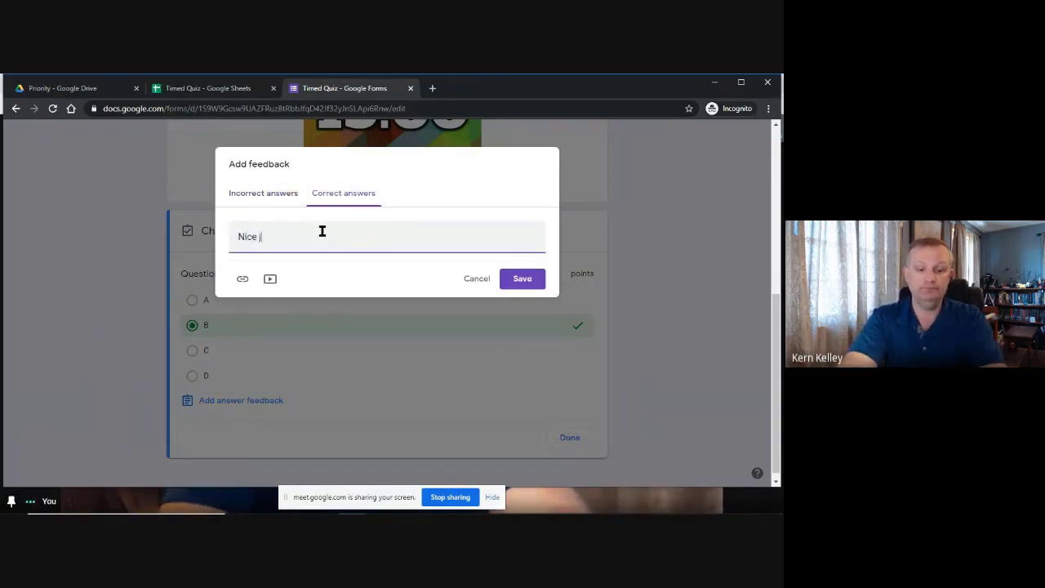
{"action": "left_click", "coordinate": [254, 194]}
{"action": "type", "text": "T"}
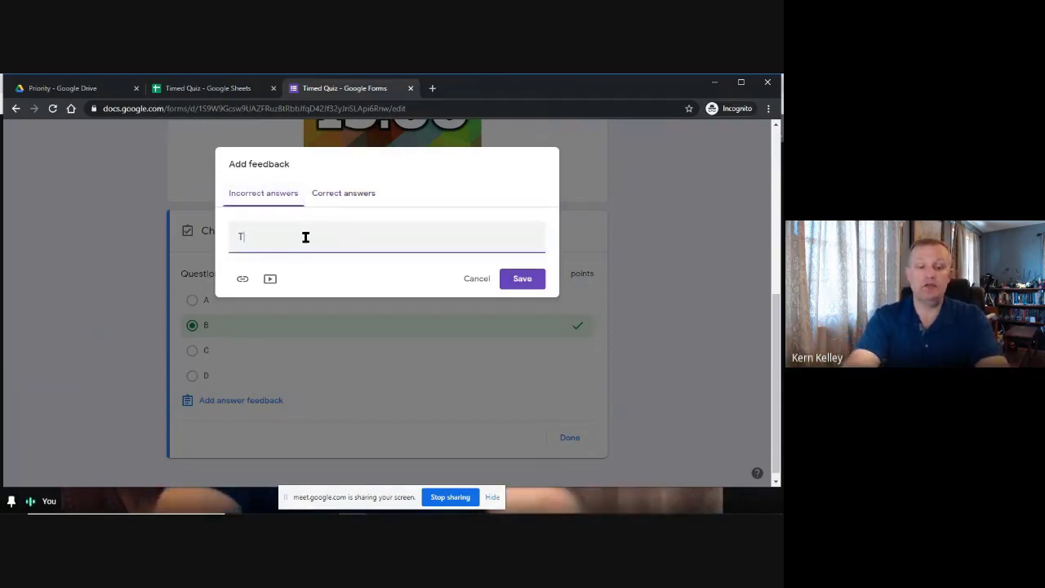
{"action": "type", "text": "ry Again"}
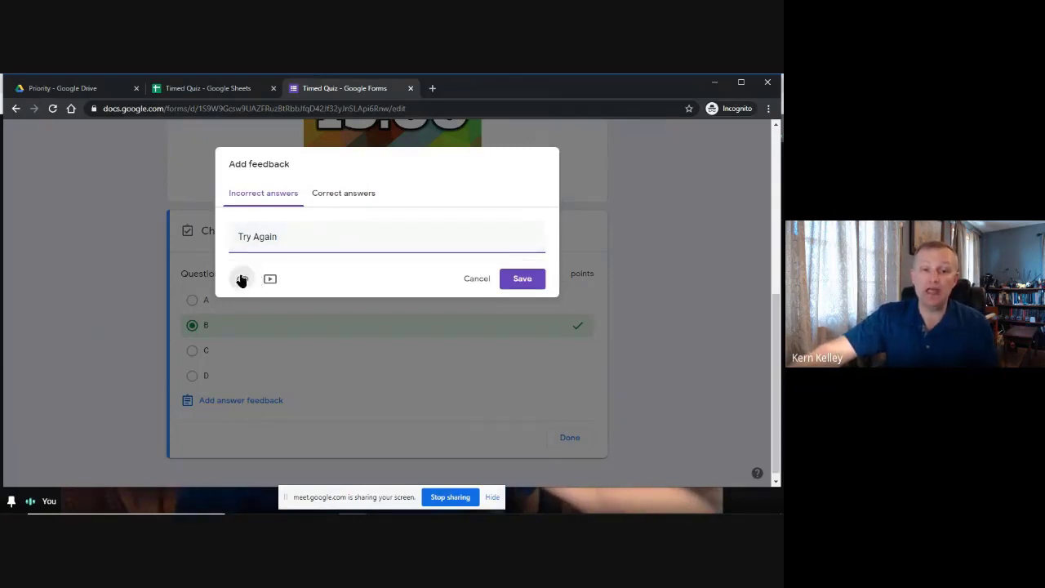
{"action": "left_click", "coordinate": [242, 279]}
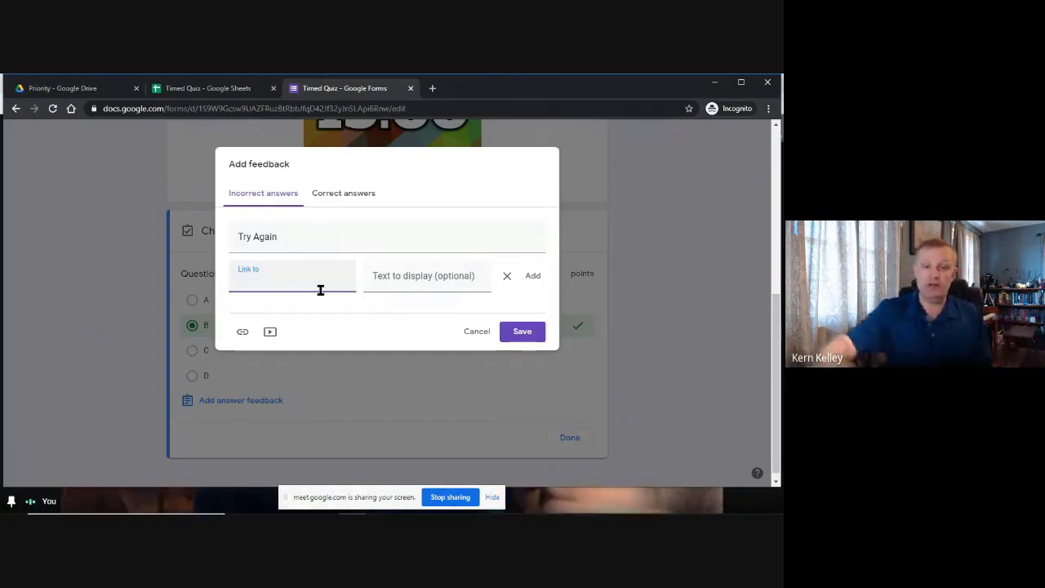
{"action": "left_click", "coordinate": [454, 275]}
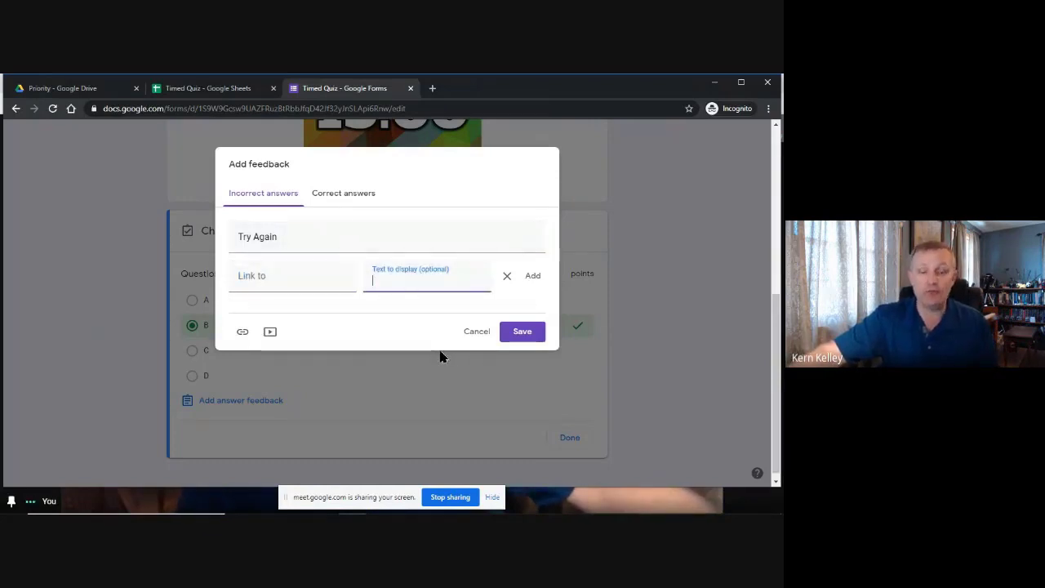
{"action": "left_click", "coordinate": [507, 276]}
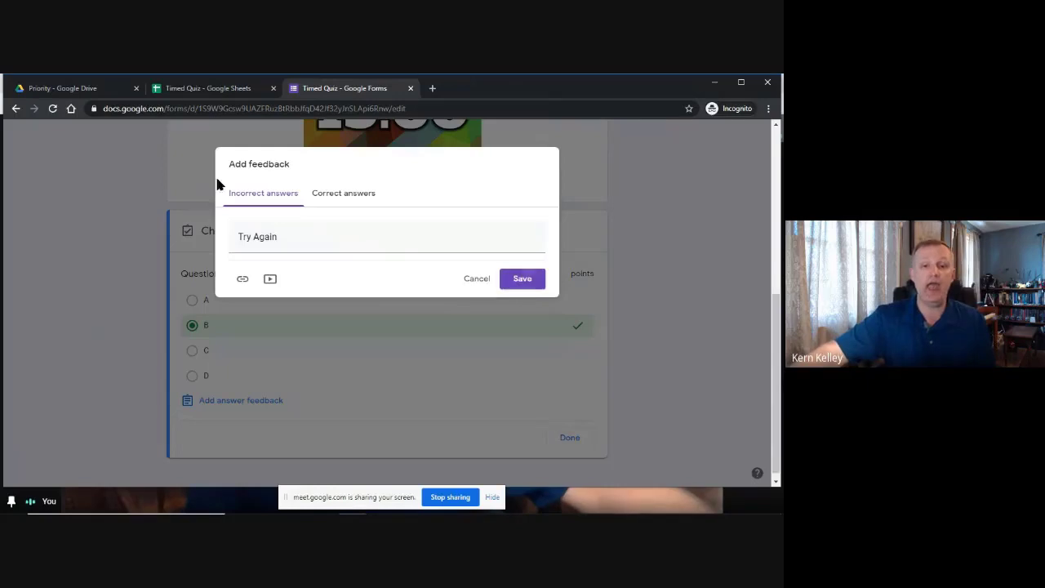
{"action": "left_click", "coordinate": [531, 286]}
Confirm B as Question 1's only correct answer and close the answer key.
{"action": "scroll", "coordinate": [377, 340], "scroll_direction": "down", "scroll_amount": 2}
{"action": "scroll", "coordinate": [245, 375], "scroll_direction": "up", "scroll_amount": 2}
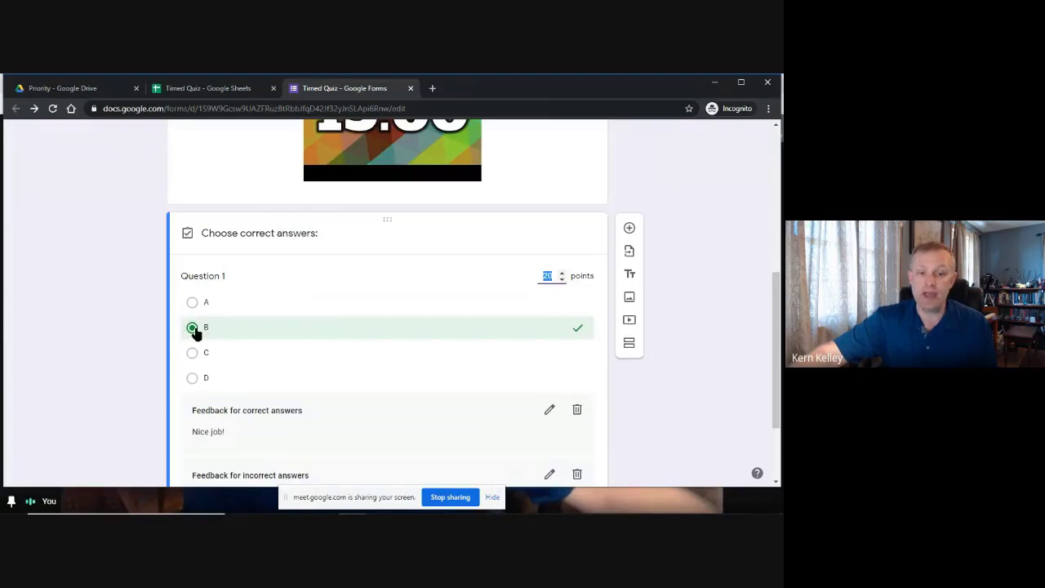
{"action": "left_click", "coordinate": [192, 359]}
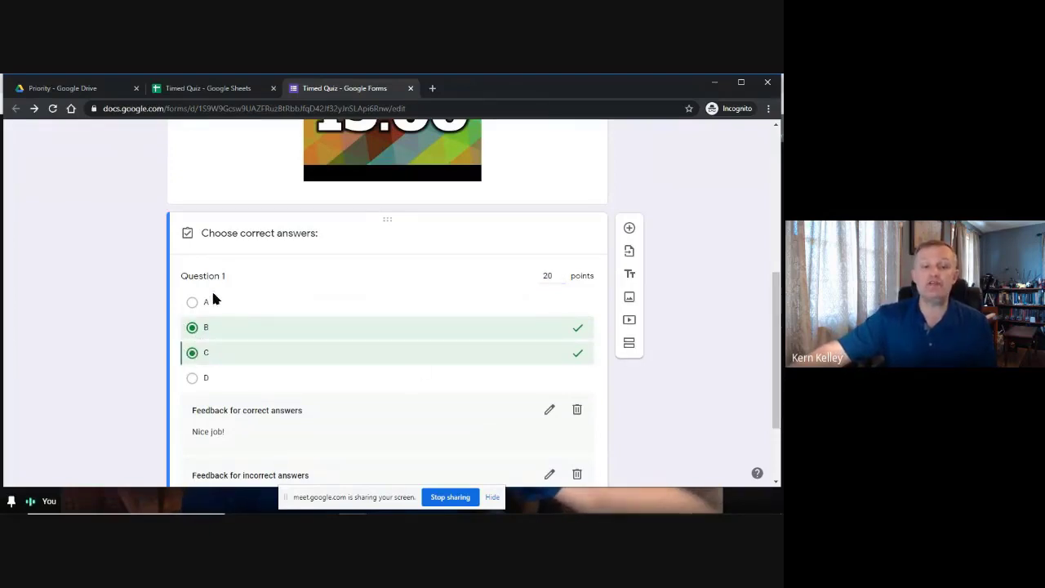
{"action": "left_click", "coordinate": [192, 354]}
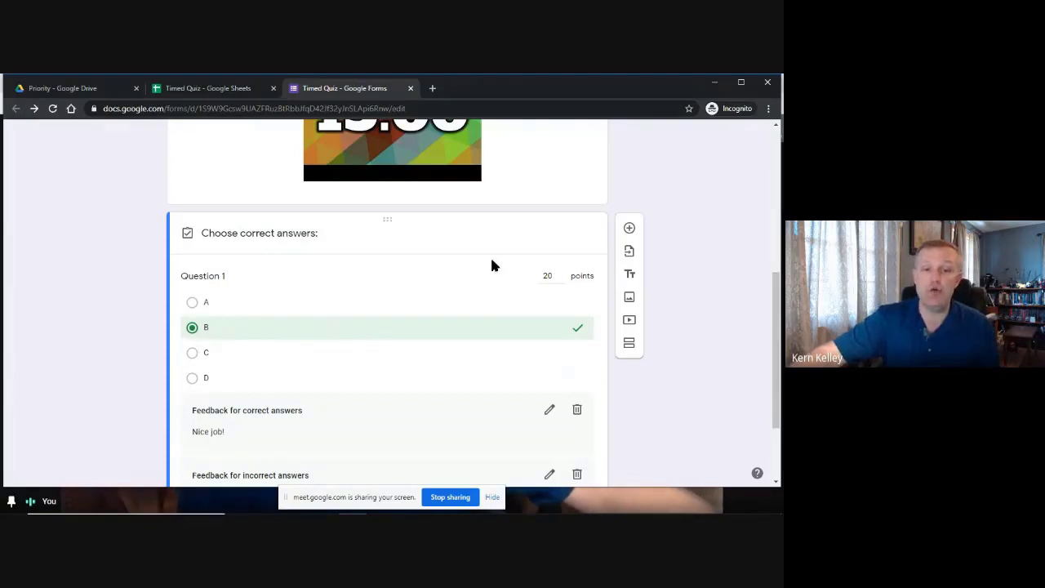
{"action": "scroll", "coordinate": [491, 270], "scroll_direction": "down", "scroll_amount": 2}
{"action": "scroll", "coordinate": [485, 306], "scroll_direction": "up", "scroll_amount": 3}
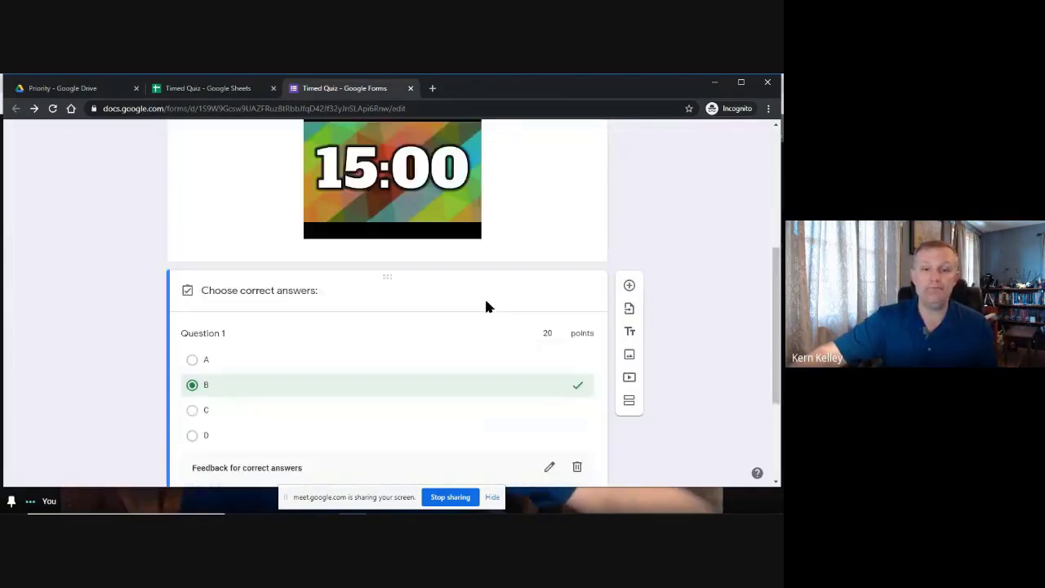
{"action": "scroll", "coordinate": [486, 306], "scroll_direction": "down", "scroll_amount": 2}
{"action": "left_click", "coordinate": [581, 430]}
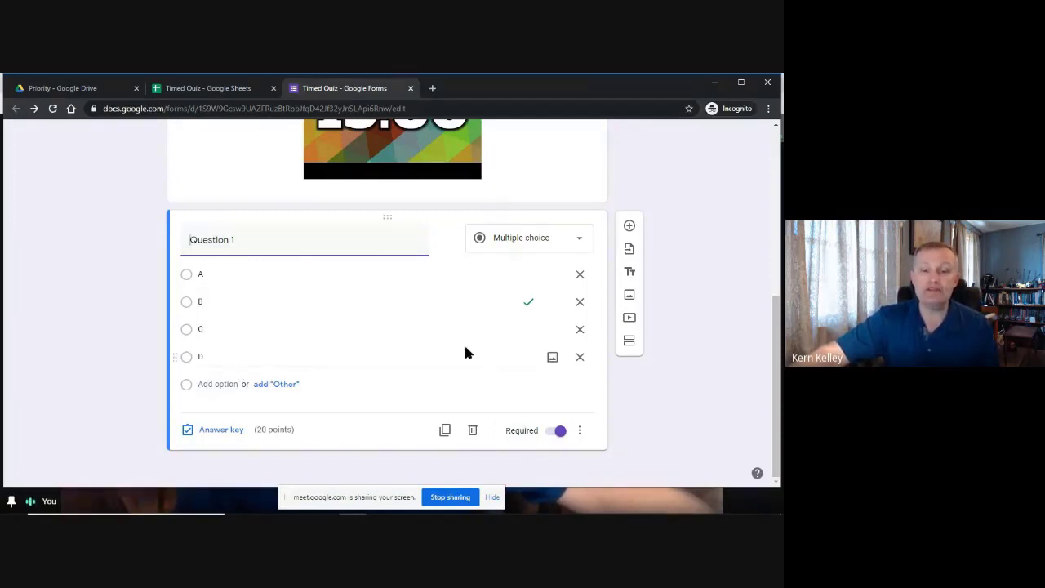
Duplicate Question 1 and rename the copy Question 2.
{"action": "left_click", "coordinate": [445, 431]}
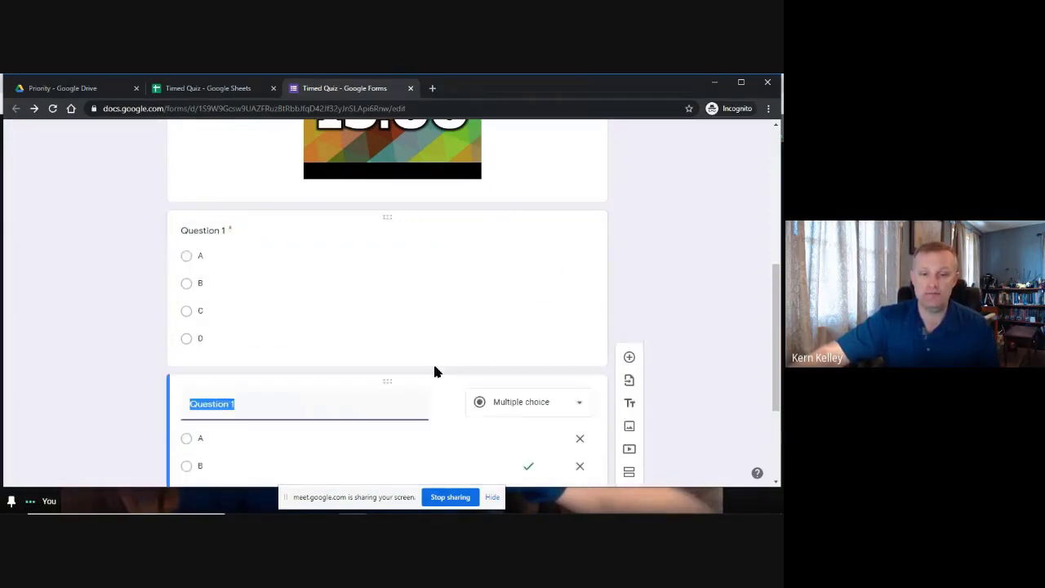
{"action": "left_click", "coordinate": [277, 241]}
{"action": "key", "text": "BackSpace"}
{"action": "type", "text": "2"}
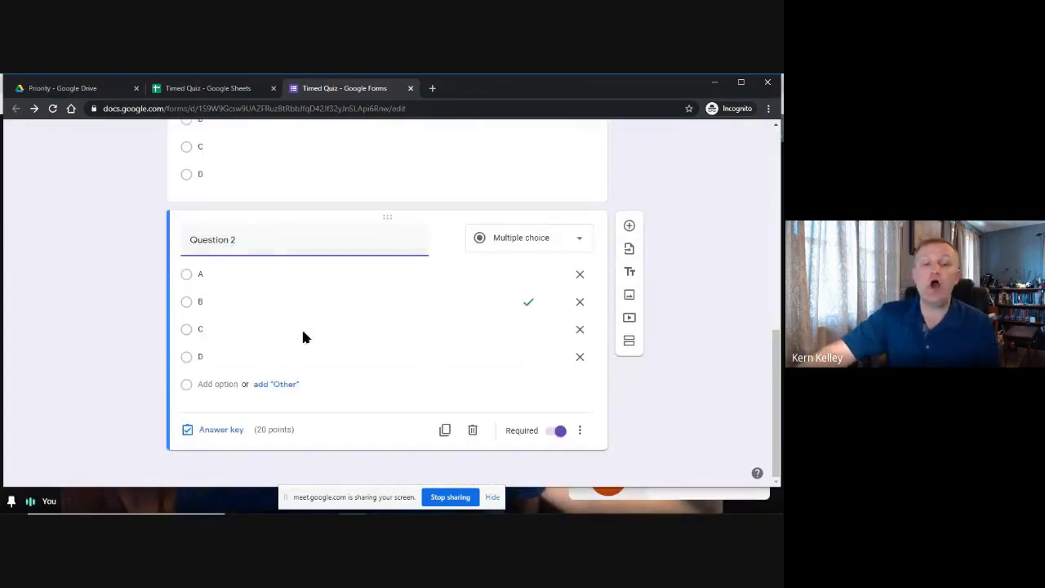
Make C the correct answer for Question 2 and close its answer key.
{"action": "left_click", "coordinate": [214, 429]}
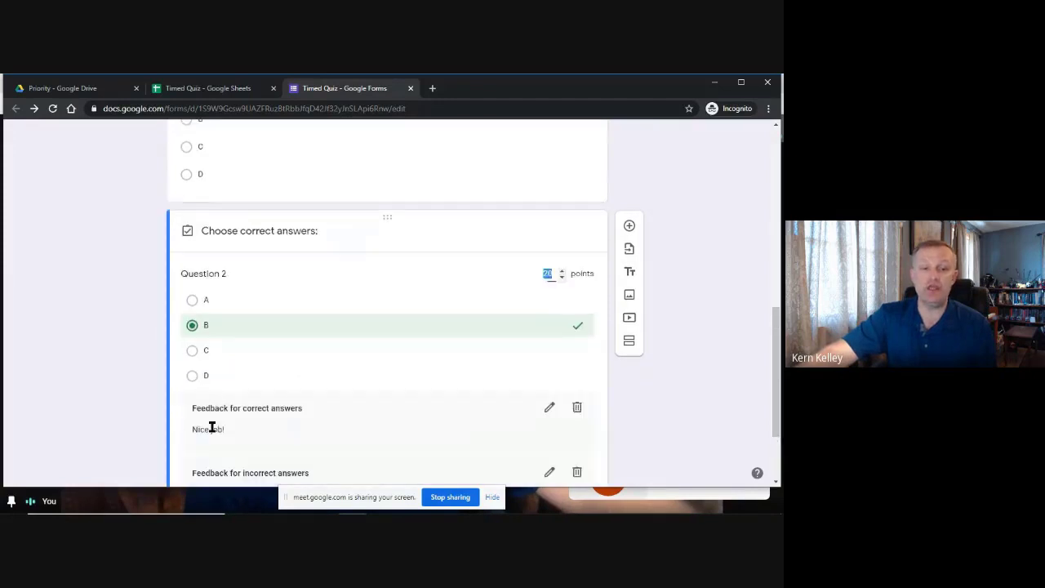
{"action": "left_click", "coordinate": [201, 351]}
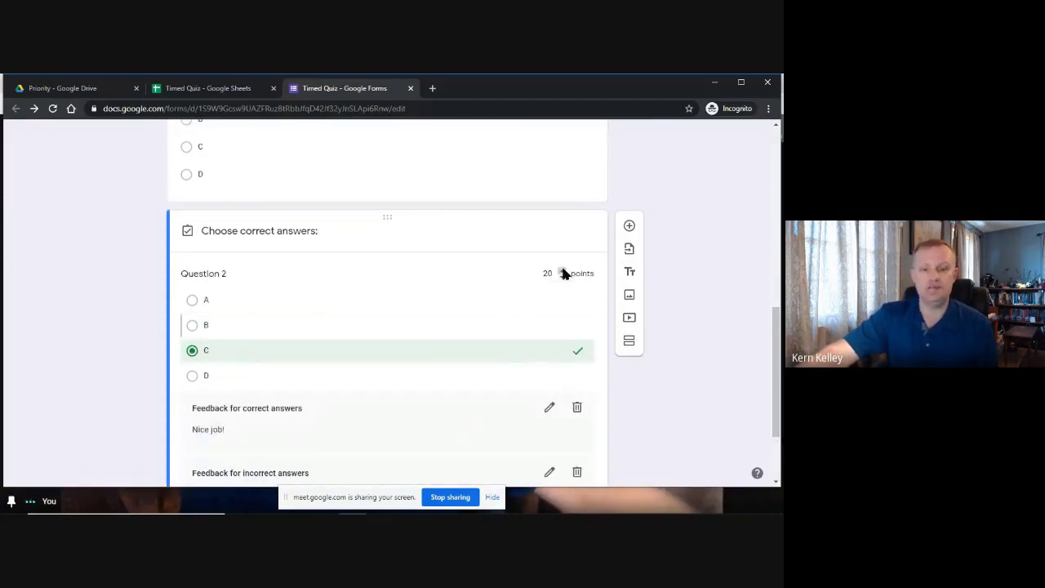
{"action": "scroll", "coordinate": [279, 296], "scroll_direction": "down", "scroll_amount": 2}
{"action": "scroll", "coordinate": [436, 373], "scroll_direction": "up", "scroll_amount": 2}
{"action": "scroll", "coordinate": [351, 400], "scroll_direction": "down", "scroll_amount": 2}
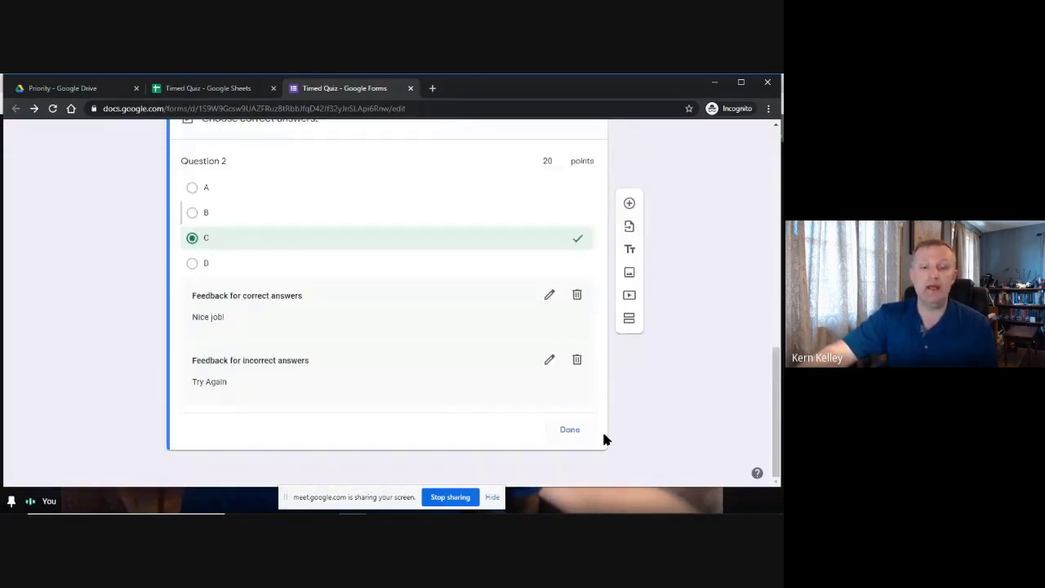
{"action": "left_click", "coordinate": [570, 431]}
Add and then remove an Other choice, and add a new blank question below Question 2.
{"action": "scroll", "coordinate": [404, 318], "scroll_direction": "up", "scroll_amount": 3}
{"action": "scroll", "coordinate": [408, 324], "scroll_direction": "down", "scroll_amount": 3}
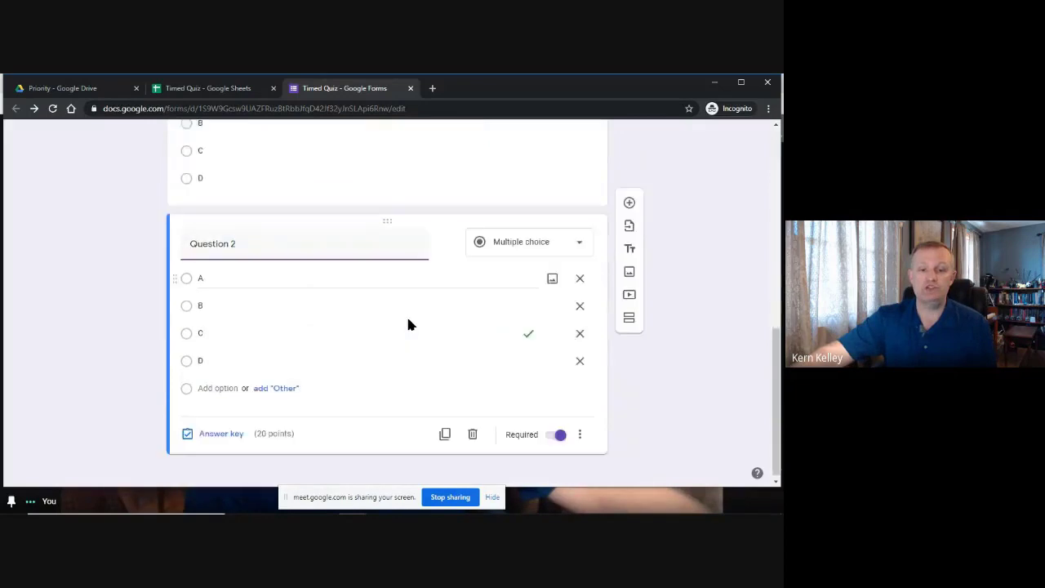
{"action": "left_click", "coordinate": [276, 387]}
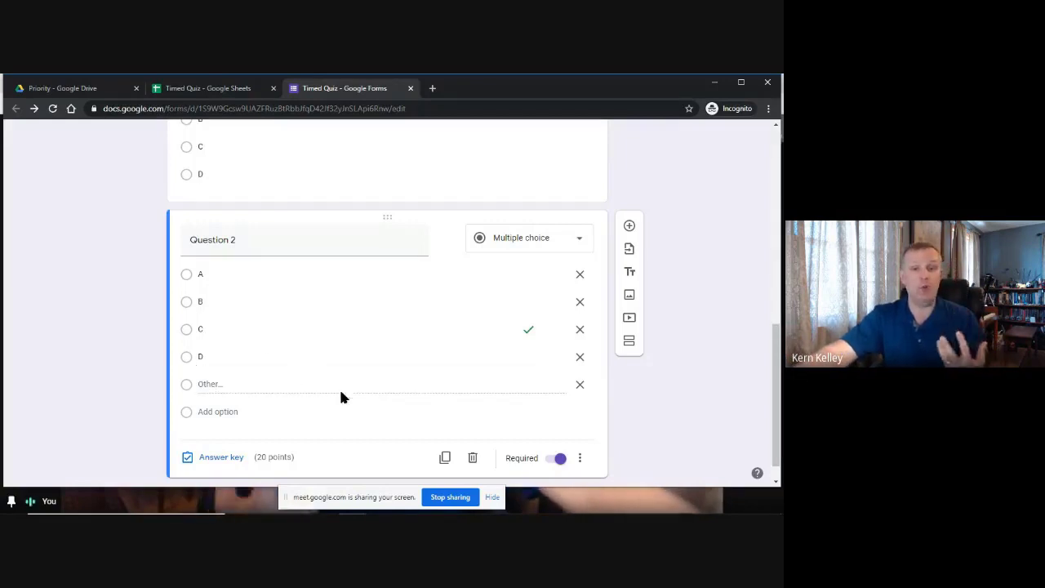
{"action": "left_click", "coordinate": [582, 384]}
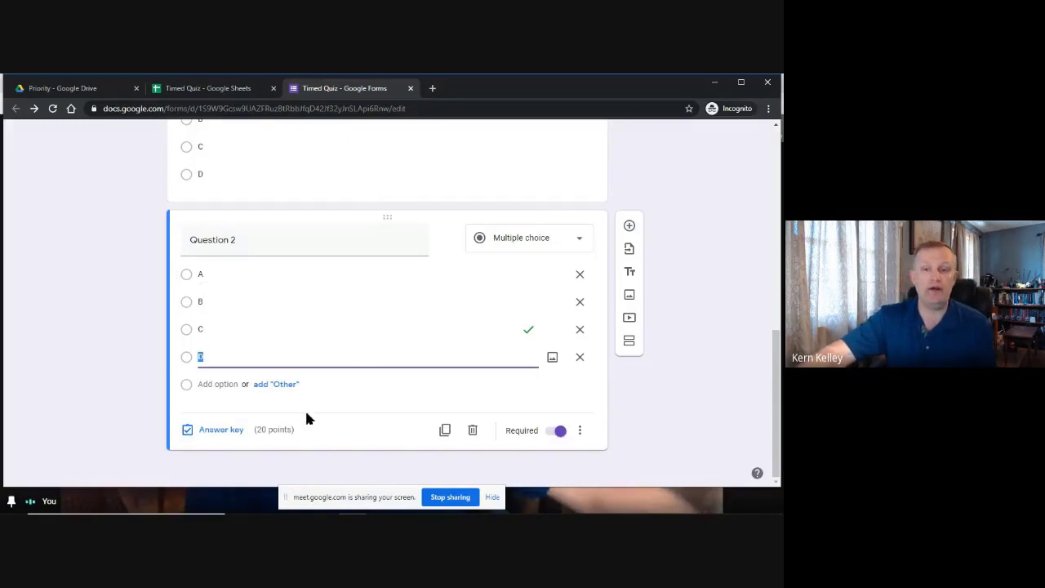
{"action": "scroll", "coordinate": [423, 339], "scroll_direction": "up", "scroll_amount": 3}
{"action": "scroll", "coordinate": [422, 339], "scroll_direction": "down", "scroll_amount": 3}
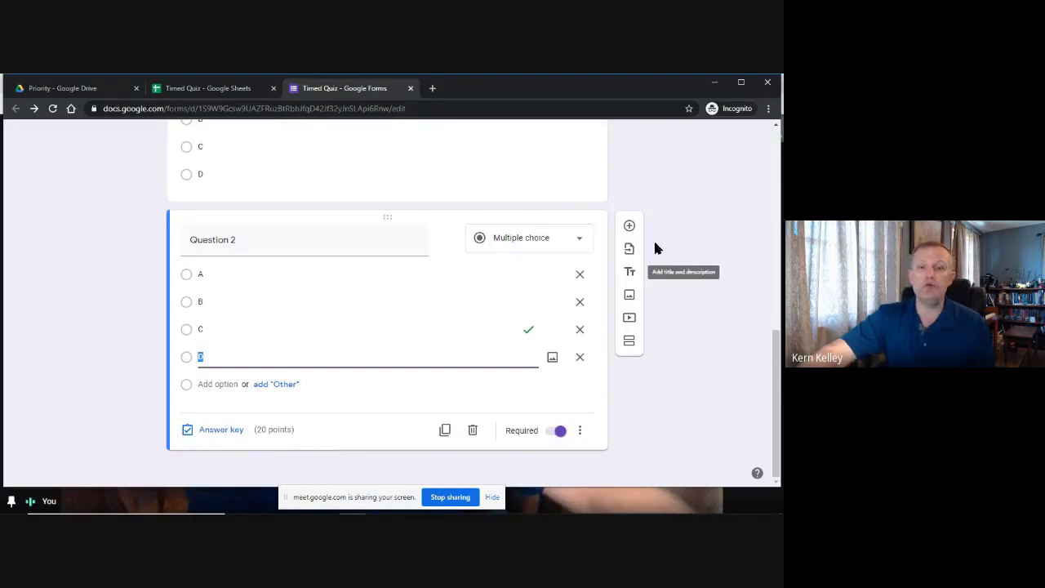
{"action": "left_click", "coordinate": [630, 225]}
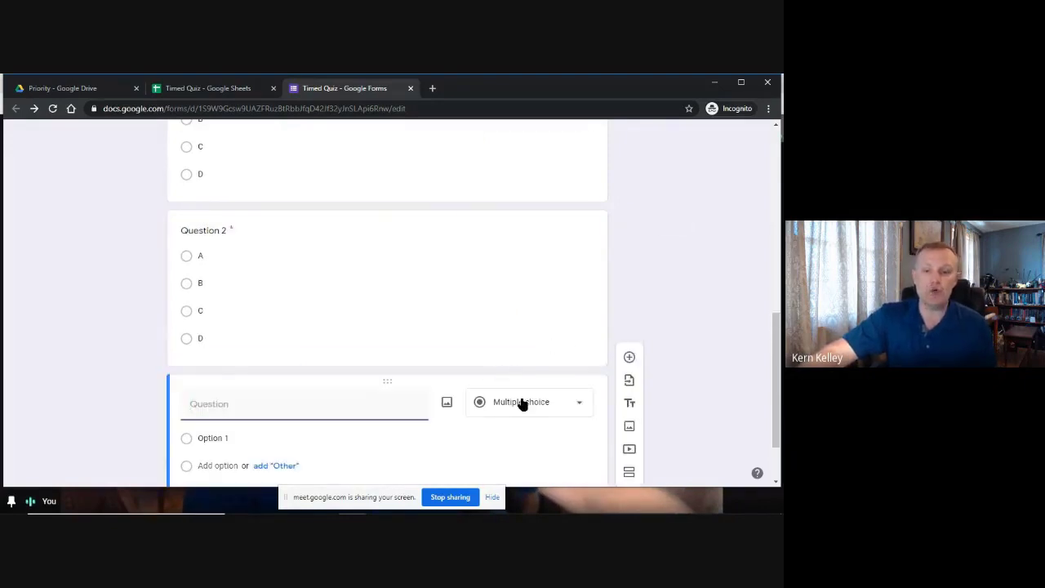
Add a required short-answer question titled 'What is the capital of Maine?', fixing the 'captal' typo.
{"action": "left_click", "coordinate": [522, 404]}
{"action": "left_click", "coordinate": [531, 152]}
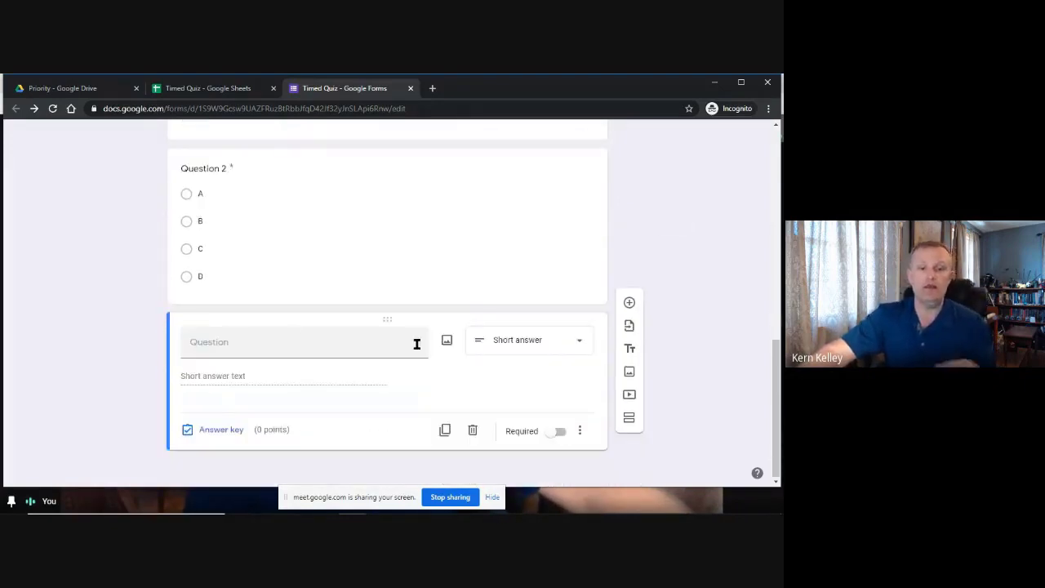
{"action": "left_click", "coordinate": [296, 343]}
{"action": "type", "text": "What is the c"}
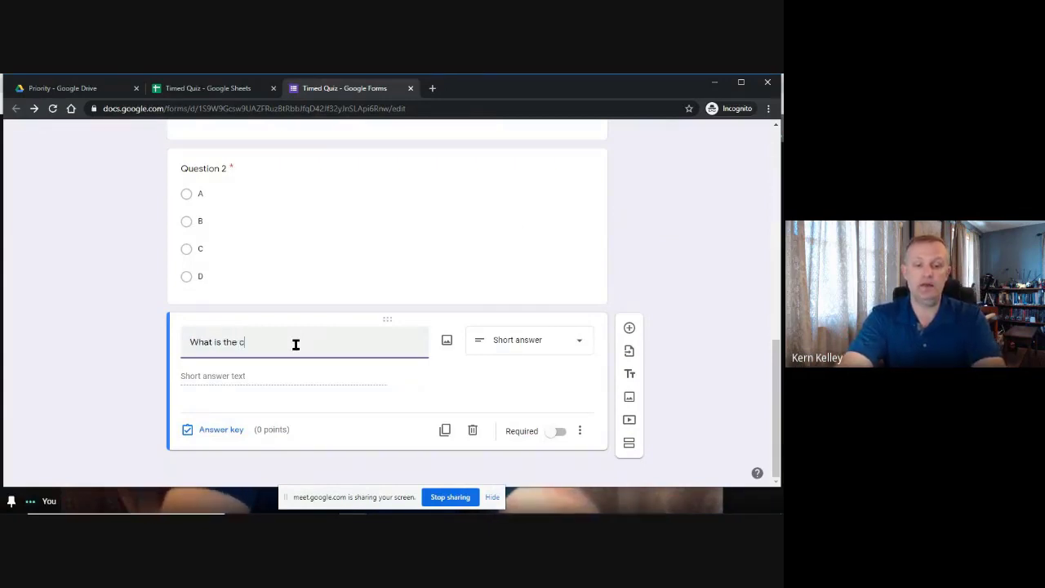
{"action": "type", "text": "aptal of Maine?"}
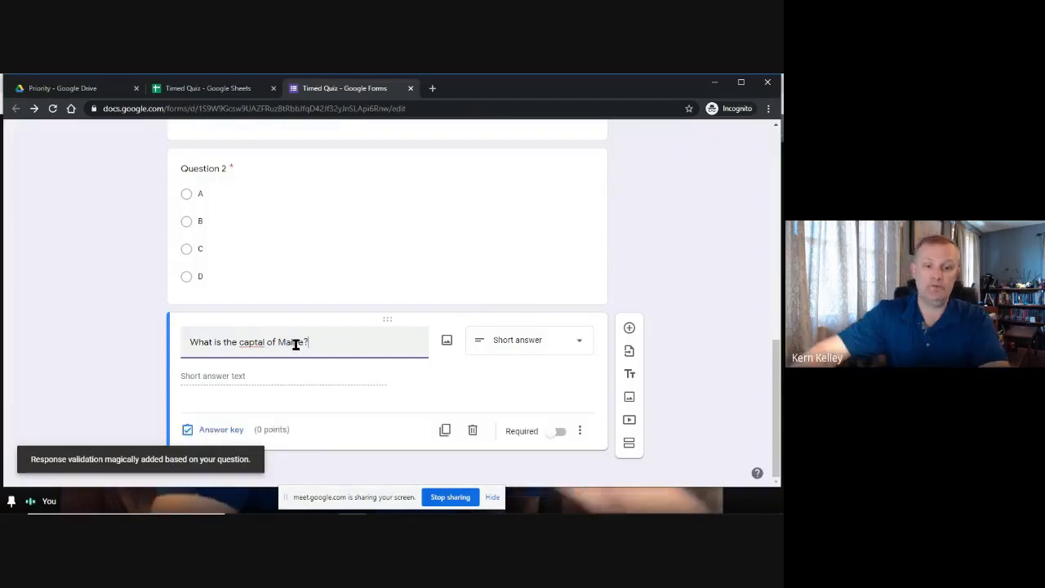
{"action": "right_click", "coordinate": [255, 347]}
{"action": "left_click", "coordinate": [293, 353]}
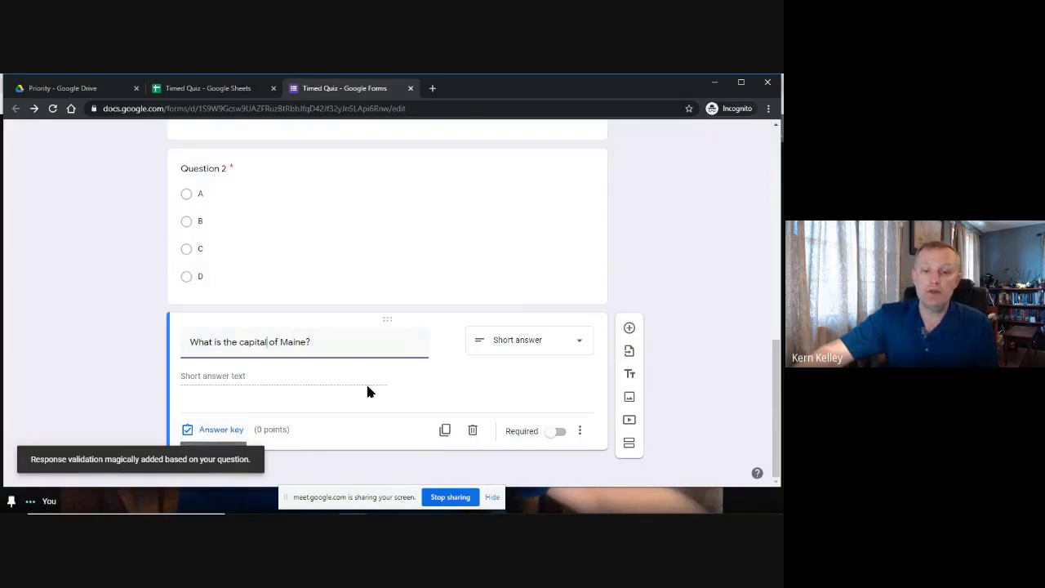
{"action": "left_click", "coordinate": [560, 433]}
Set the Maine question's answer key to Augusta, worth 20 points.
{"action": "left_click", "coordinate": [210, 429]}
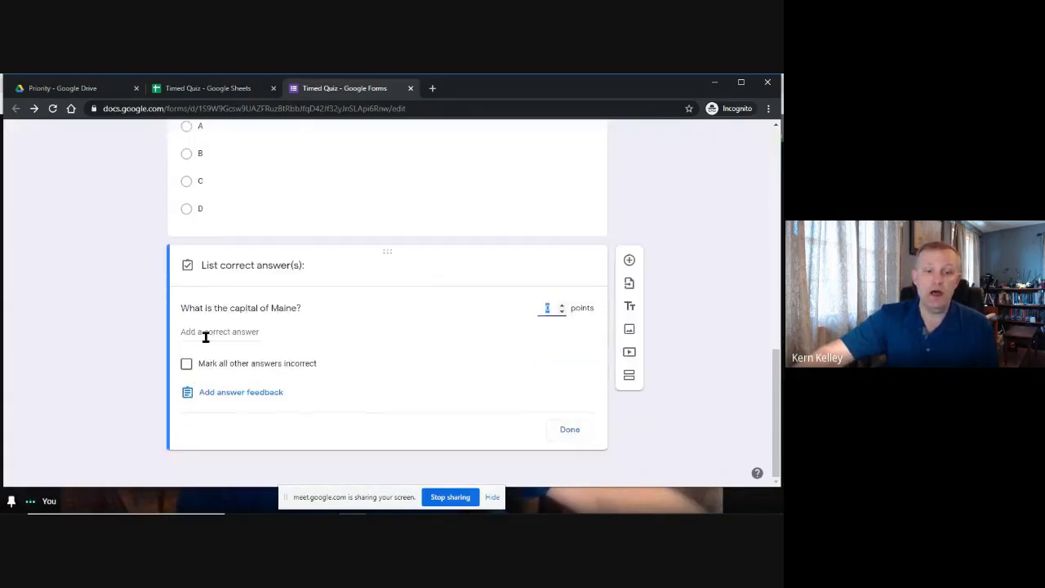
{"action": "left_click", "coordinate": [206, 337]}
{"action": "type", "text": "Augusta"}
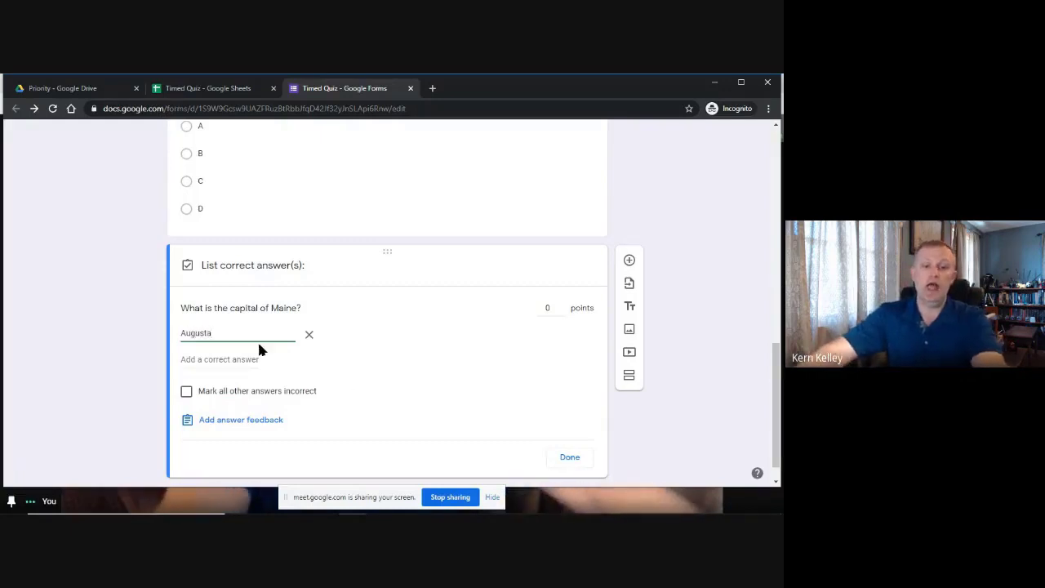
{"action": "left_click", "coordinate": [216, 361]}
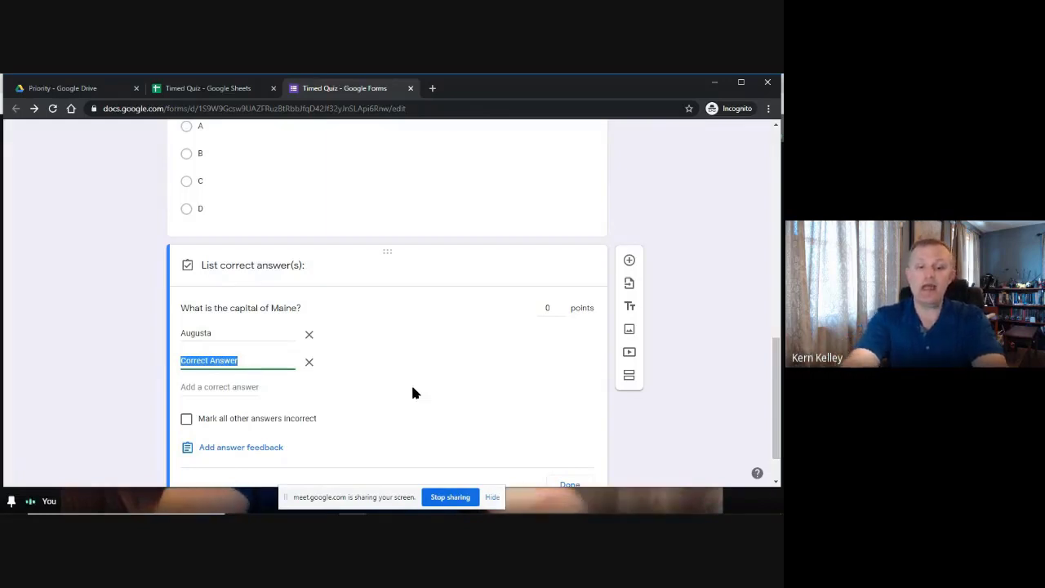
{"action": "type", "text": "aug"}
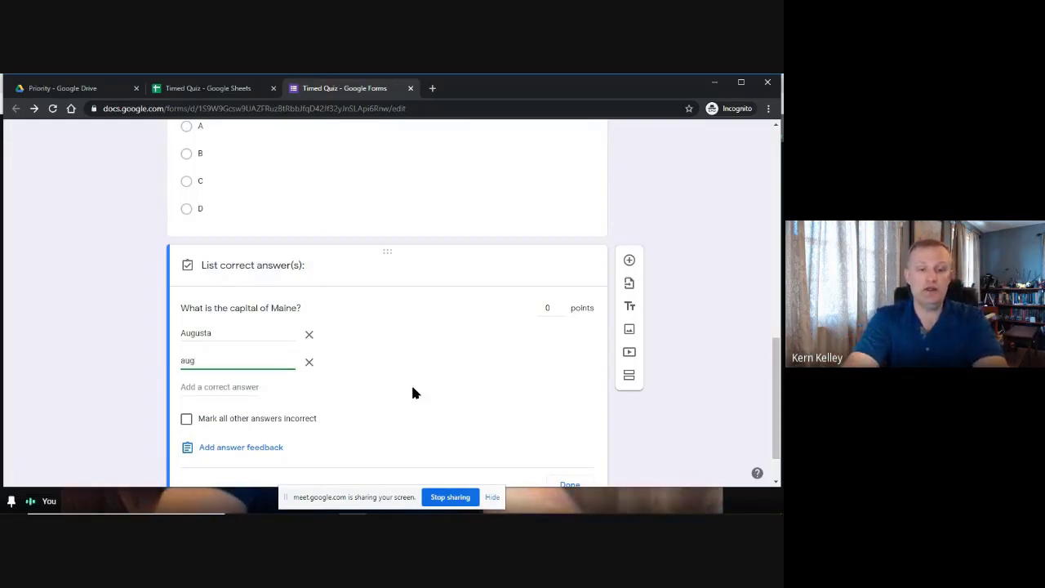
{"action": "type", "text": "stua"}
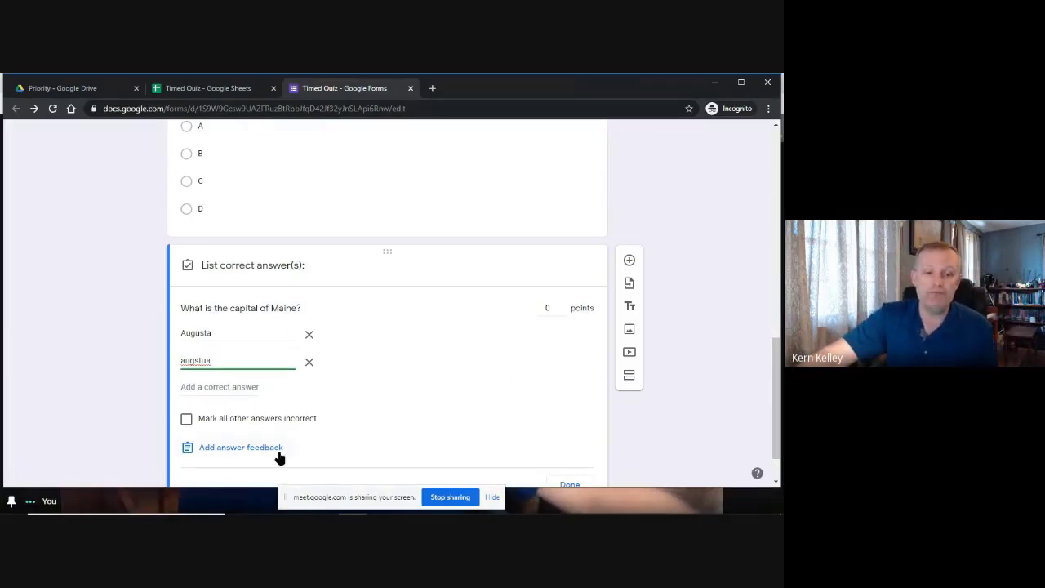
{"action": "scroll", "coordinate": [274, 403], "scroll_direction": "down", "scroll_amount": 1}
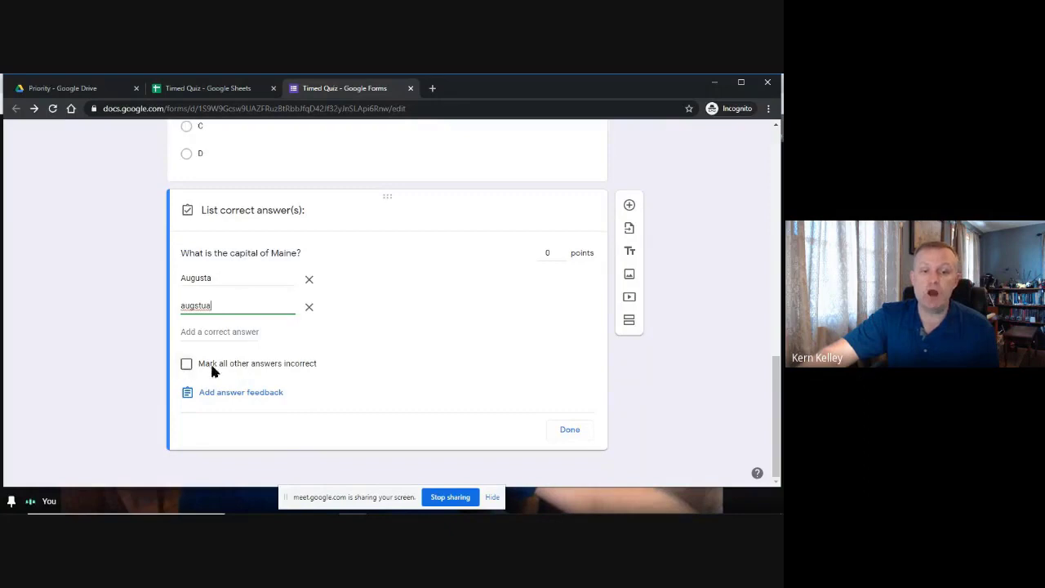
{"action": "left_click", "coordinate": [309, 308]}
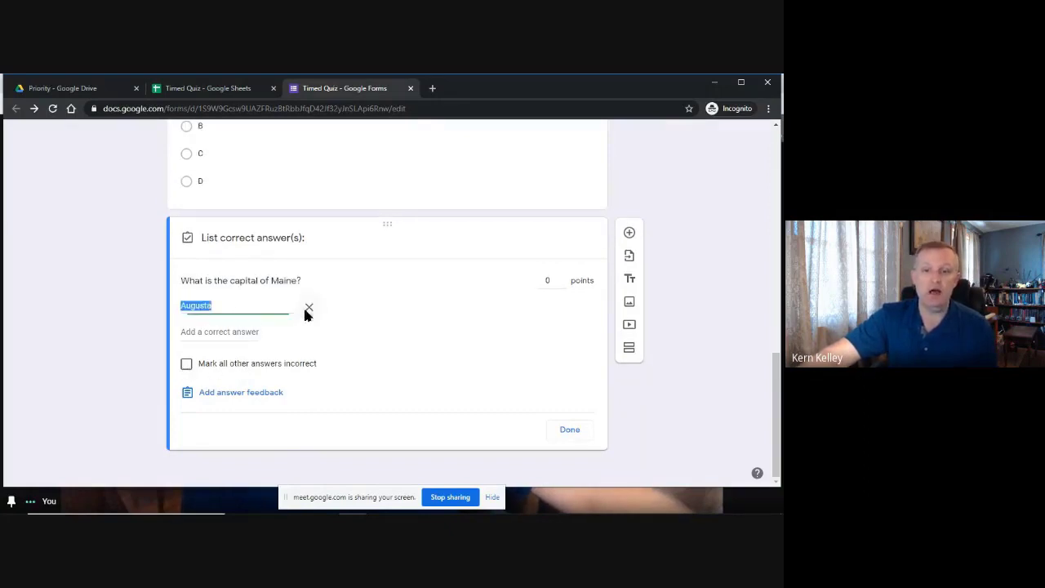
{"action": "left_click", "coordinate": [550, 280]}
{"action": "type", "text": "20"}
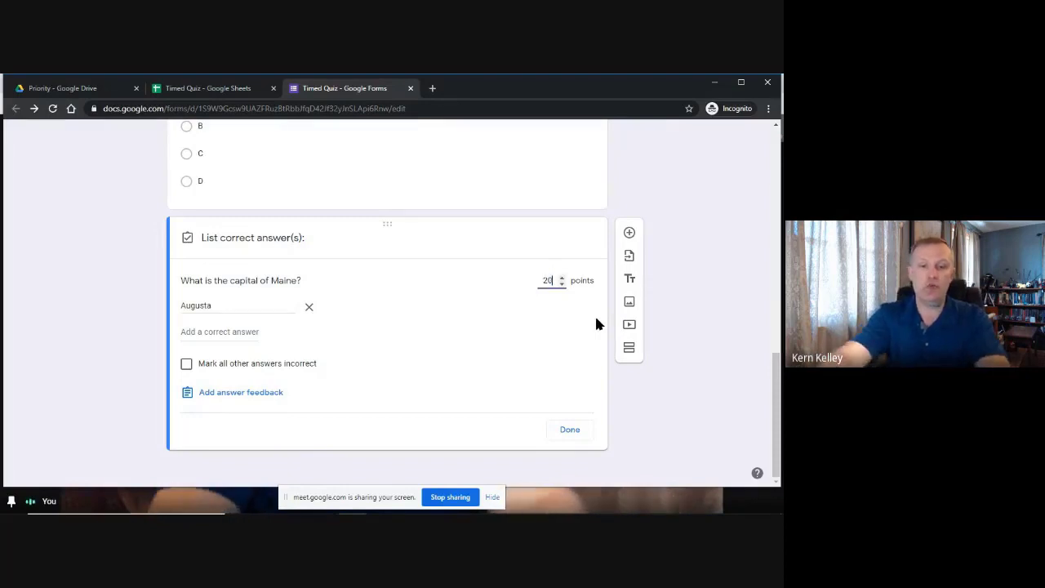
{"action": "left_click", "coordinate": [570, 429]}
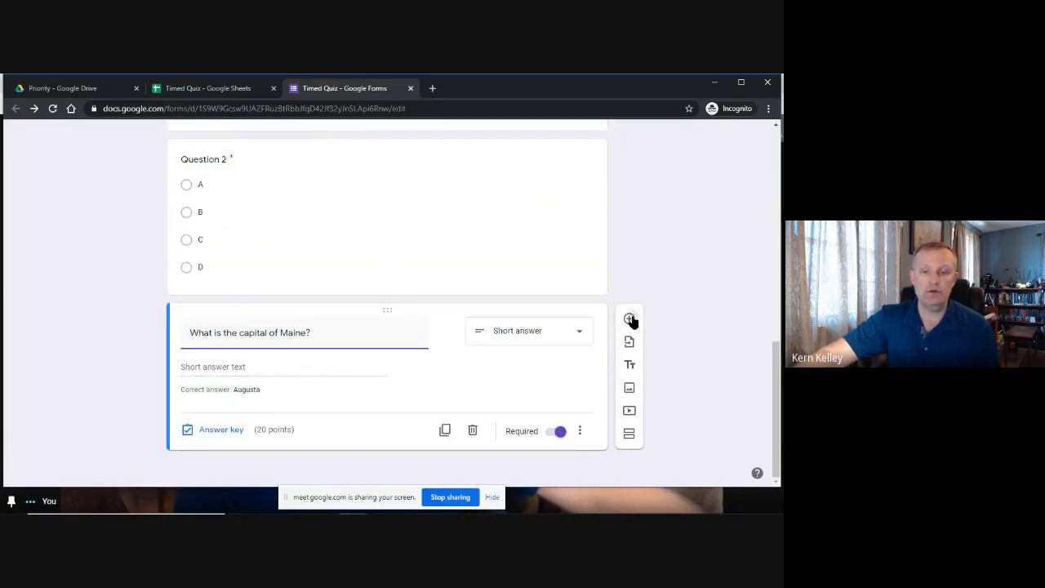
Add a multiple-choice question titled Question 3 with options A, B, C and D.
{"action": "left_click", "coordinate": [630, 319]}
{"action": "type", "text": "Qu"}
{"action": "type", "text": "3"}
{"action": "left_click", "coordinate": [210, 360]}
{"action": "type", "text": "A"}
{"action": "key", "text": "Return"}
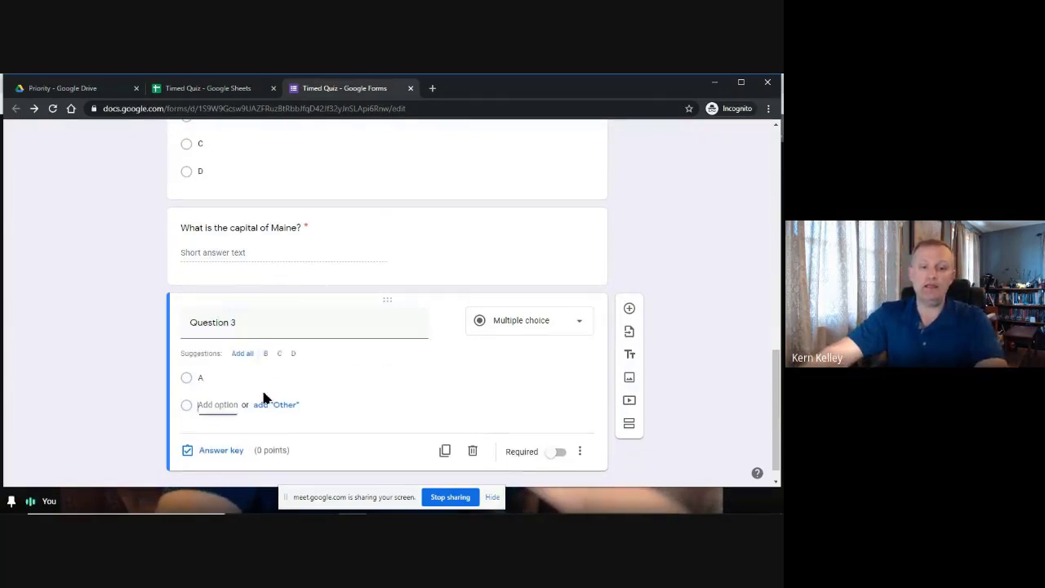
{"action": "left_click", "coordinate": [265, 353]}
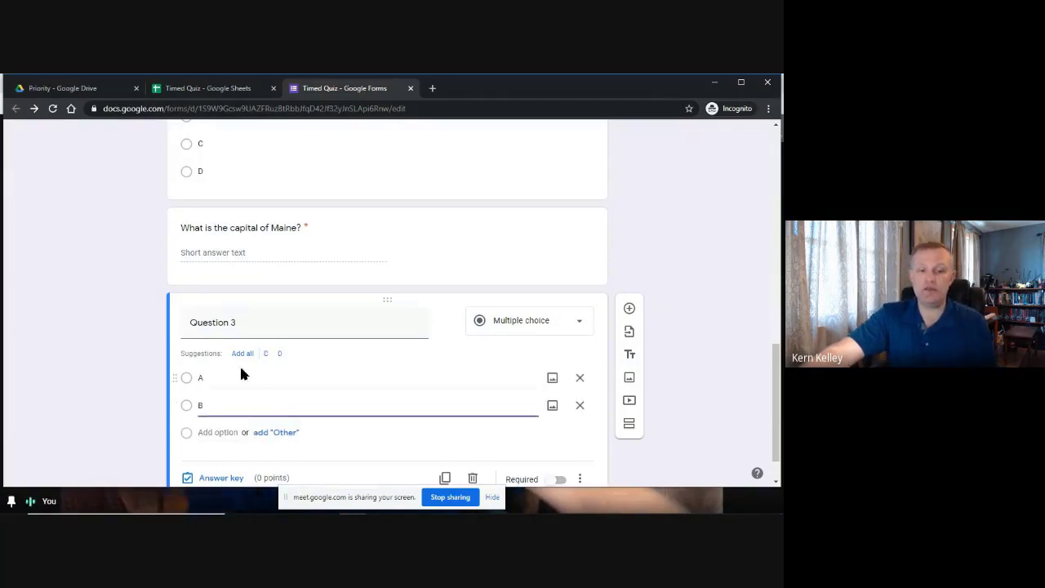
{"action": "left_click", "coordinate": [243, 352]}
{"action": "scroll", "coordinate": [234, 326], "scroll_direction": "down", "scroll_amount": 1}
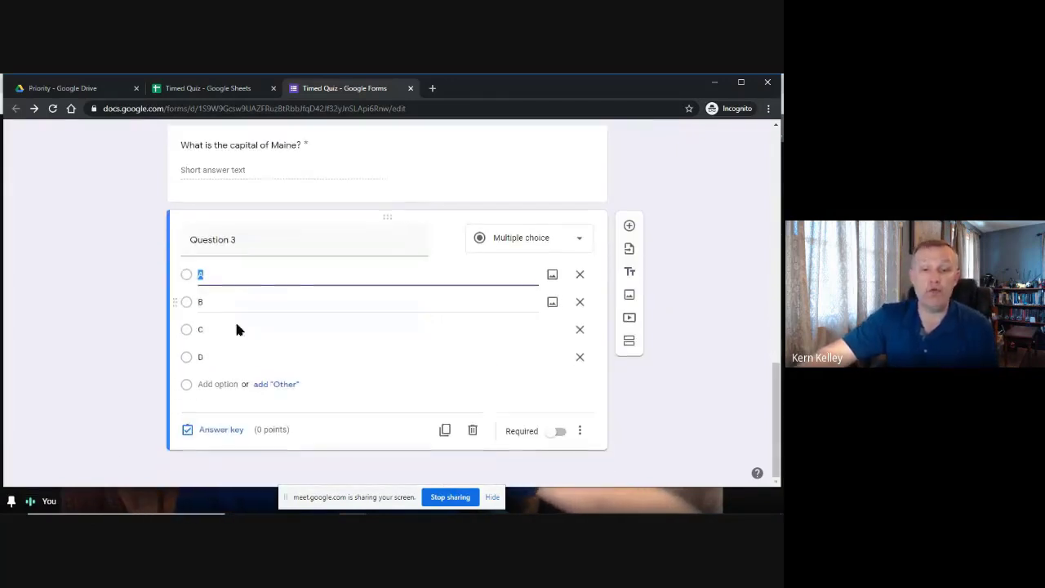
Mark A as Question 3's correct answer for 20 points and make it required.
{"action": "left_click", "coordinate": [214, 431]}
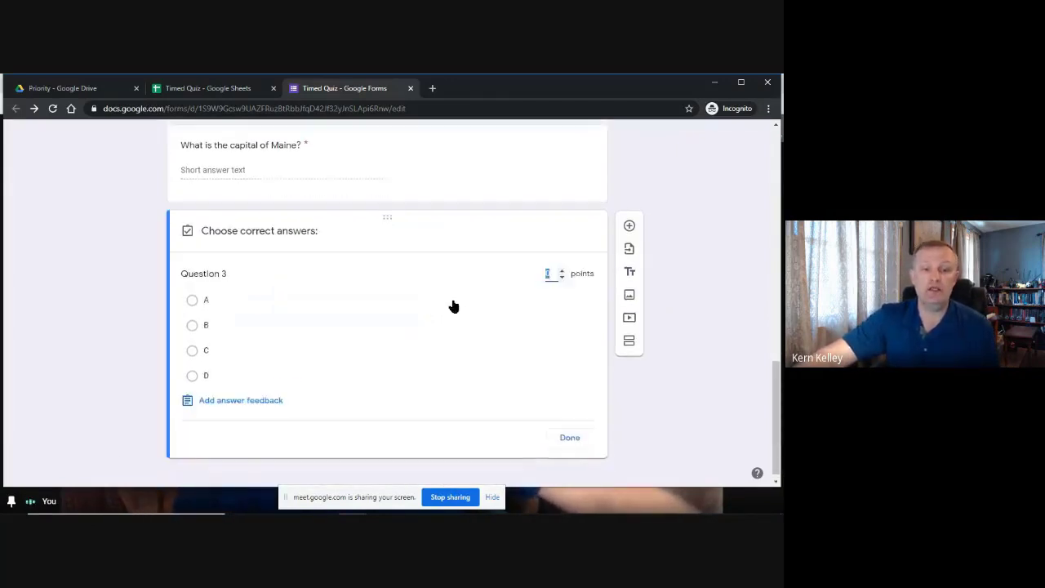
{"action": "left_click", "coordinate": [192, 302]}
{"action": "left_click", "coordinate": [546, 273]}
{"action": "type", "text": "2"}
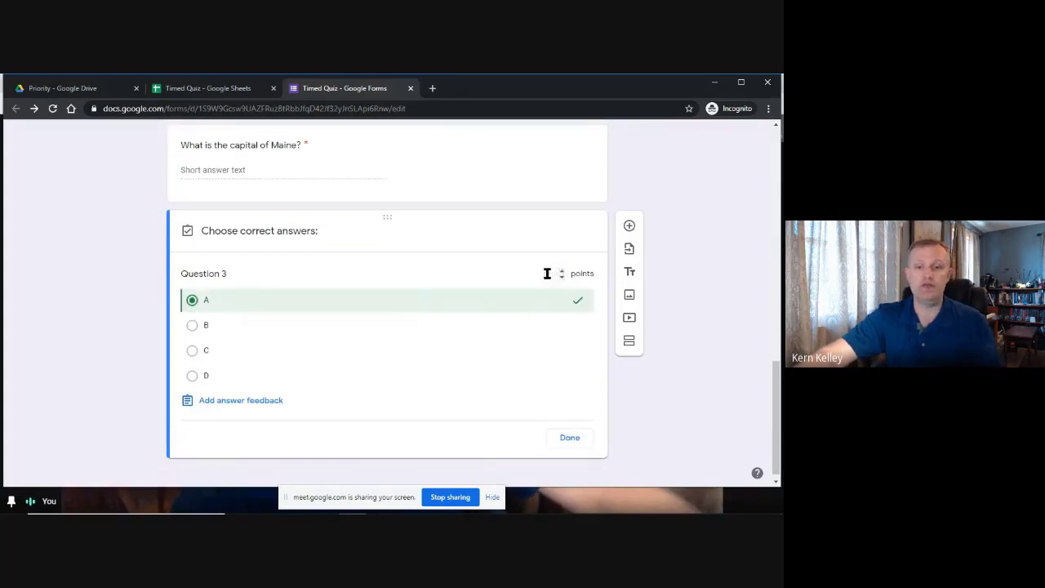
{"action": "left_click", "coordinate": [564, 435]}
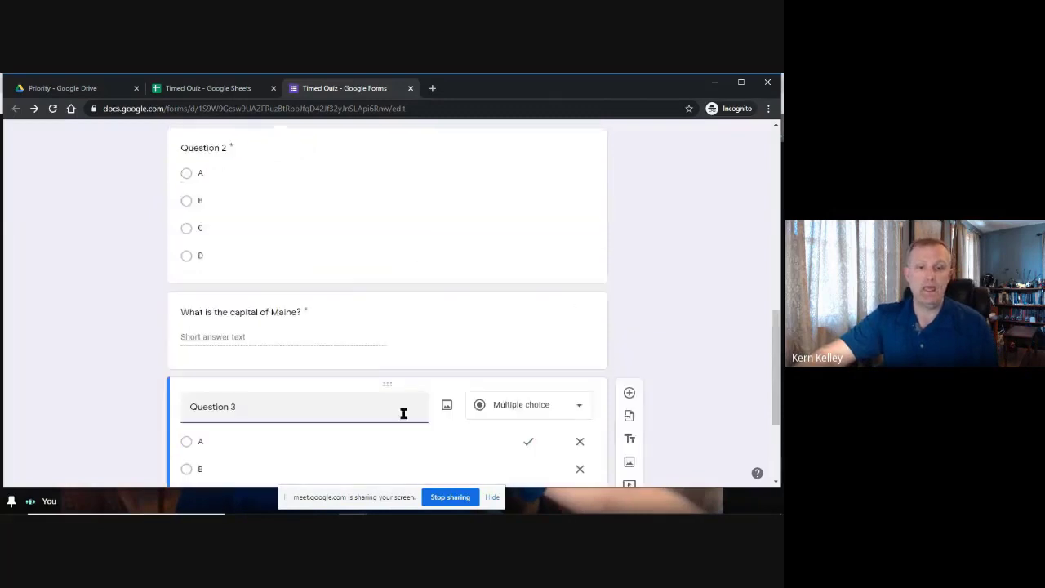
{"action": "left_click", "coordinate": [559, 431]}
Duplicate Question 3 twice, retitling the copies Question 4 and Question 5.
{"action": "left_click", "coordinate": [447, 432]}
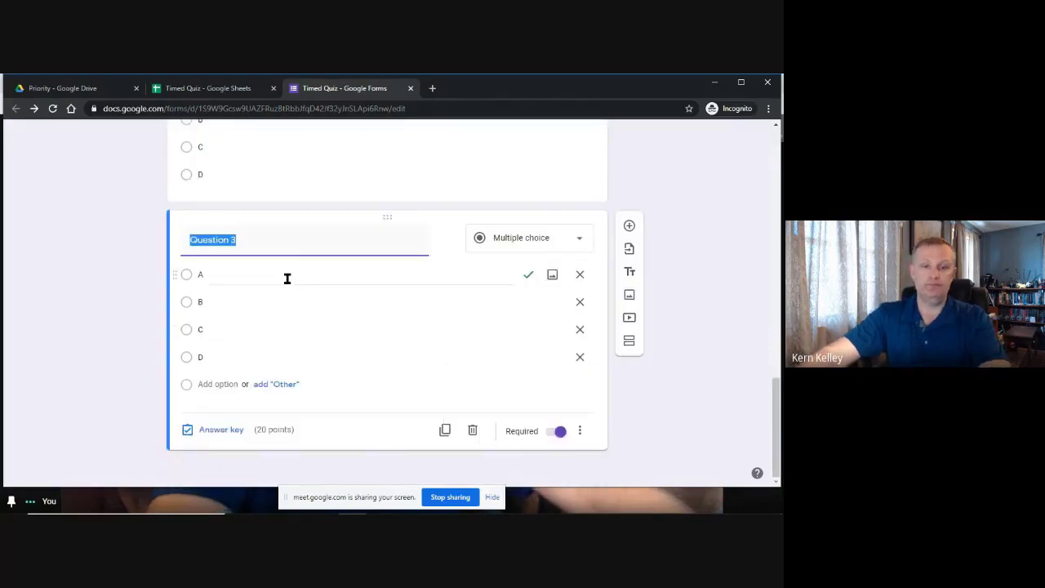
{"action": "left_click", "coordinate": [292, 248]}
{"action": "key", "text": "BackSpace"}
{"action": "type", "text": "4"}
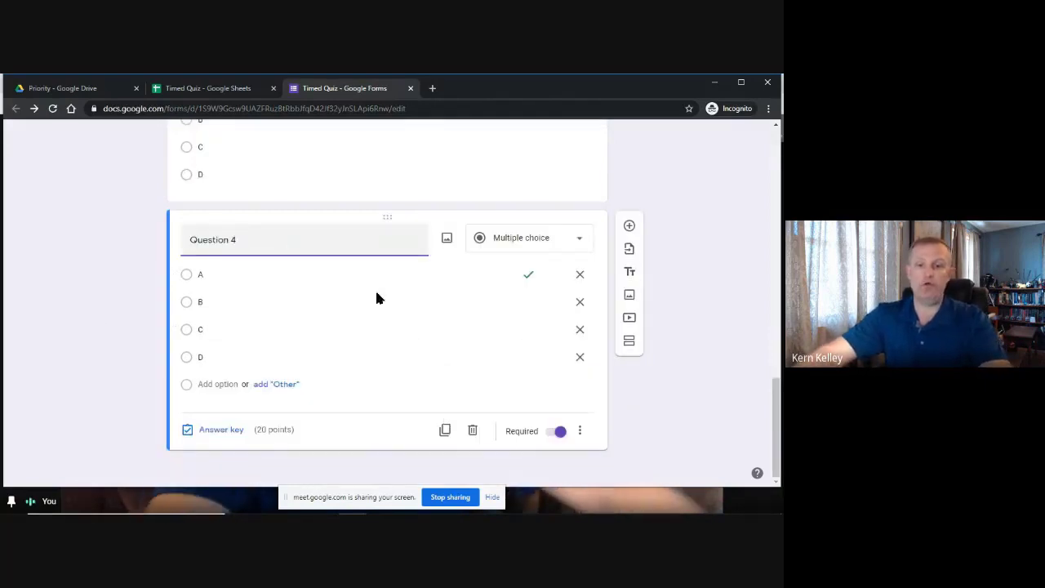
{"action": "left_click", "coordinate": [446, 431]}
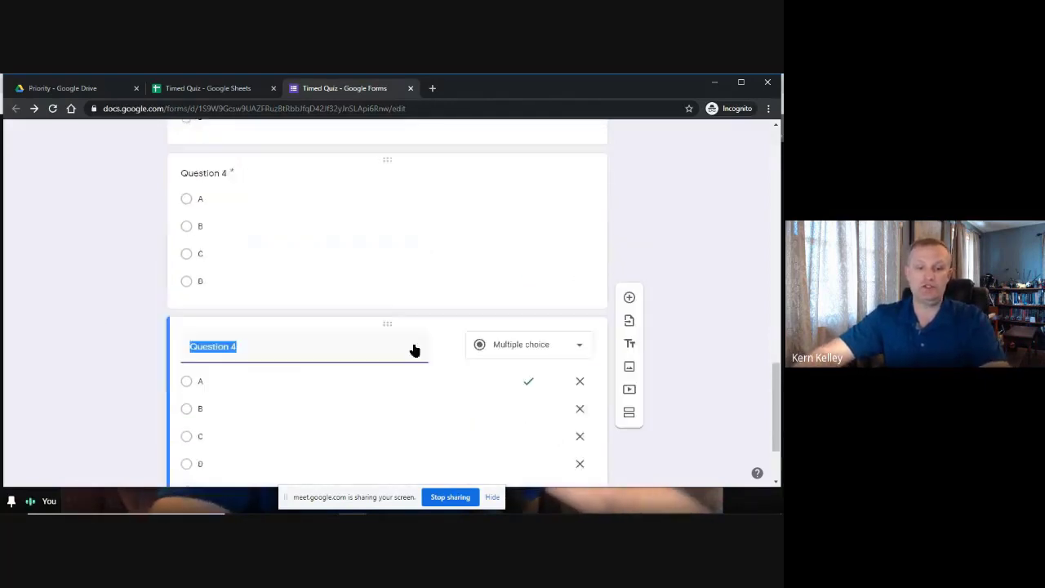
{"action": "left_click", "coordinate": [365, 249]}
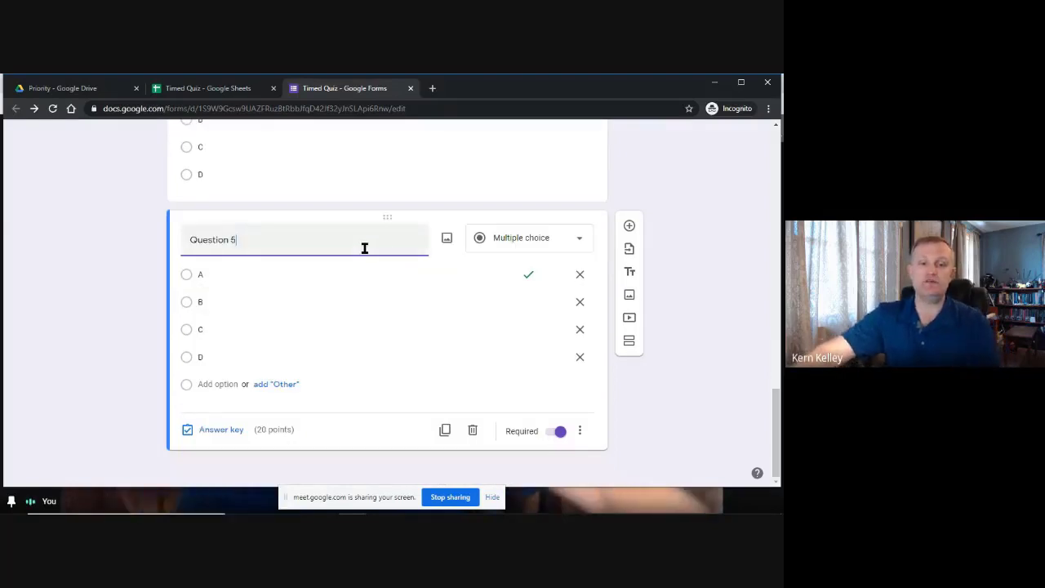
{"action": "scroll", "coordinate": [362, 372], "scroll_direction": "up", "scroll_amount": 5}
{"action": "scroll", "coordinate": [371, 374], "scroll_direction": "up", "scroll_amount": 2}
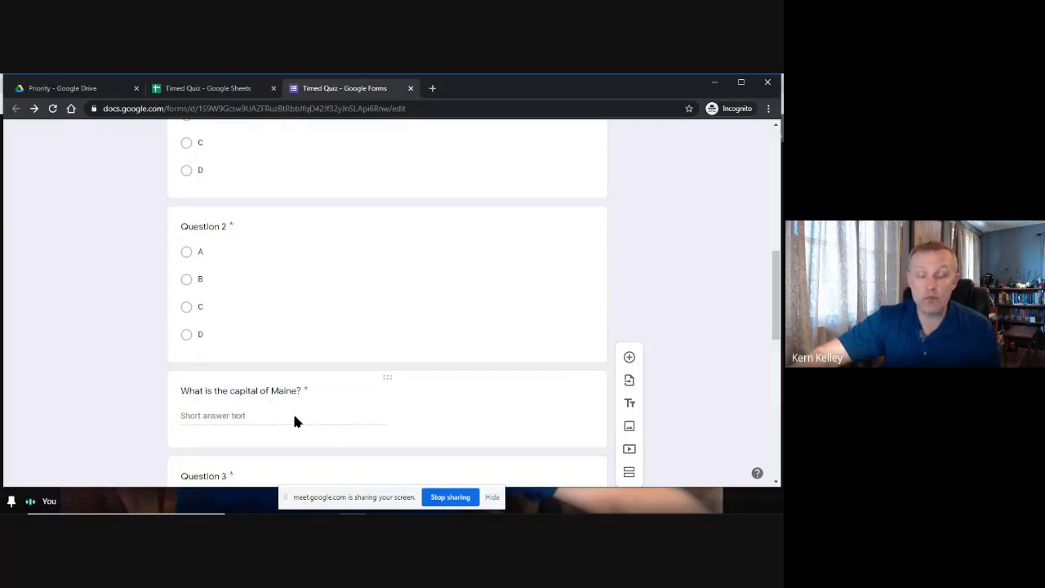
Enter 'THE TIMER HAS STARTED!' as the Quiz form's description text.
{"action": "scroll", "coordinate": [295, 420], "scroll_direction": "up", "scroll_amount": 4}
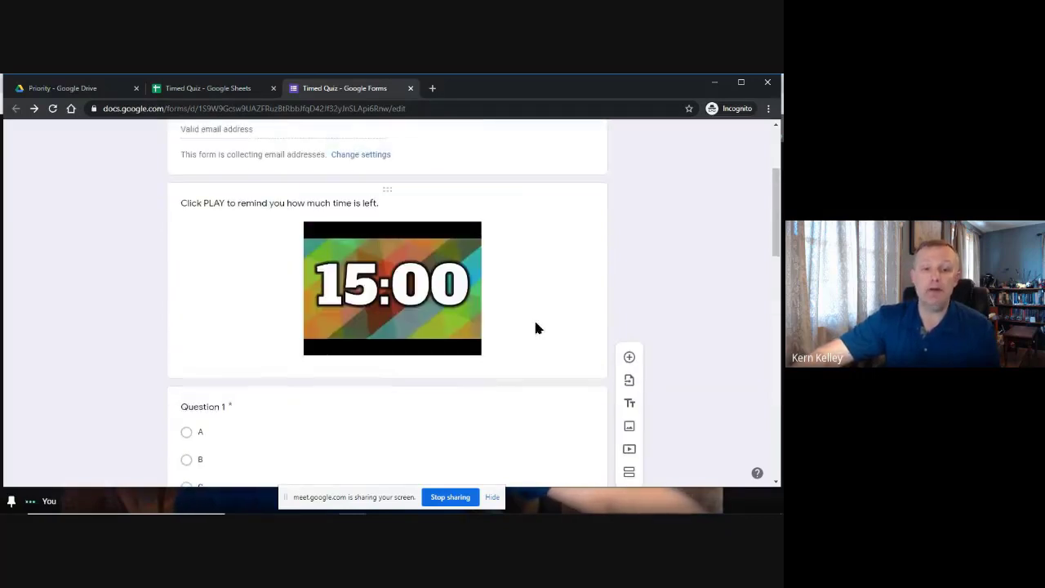
{"action": "scroll", "coordinate": [392, 327], "scroll_direction": "down", "scroll_amount": 9}
{"action": "left_click", "coordinate": [346, 376]}
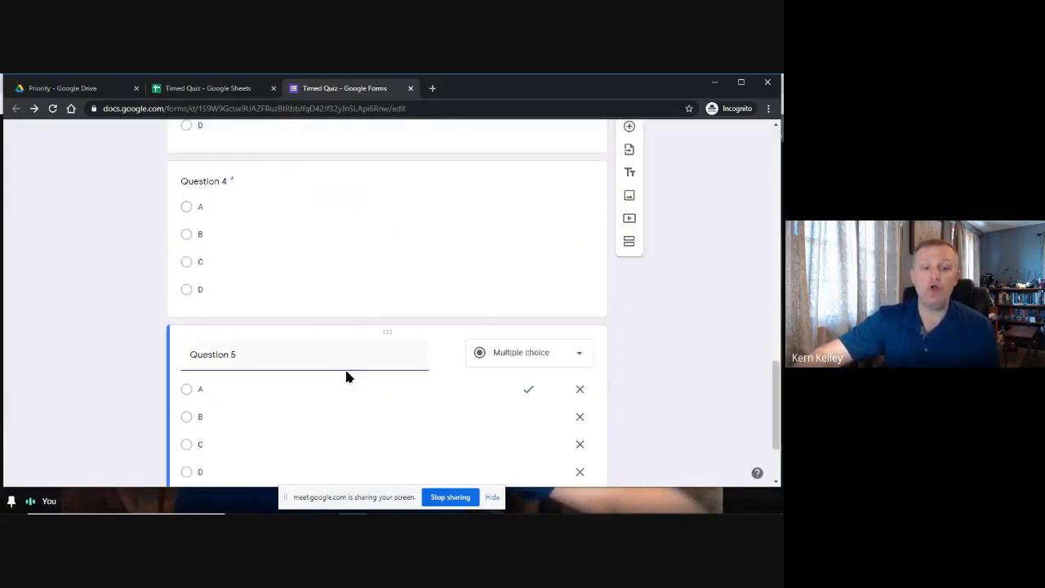
{"action": "scroll", "coordinate": [391, 376], "scroll_direction": "down", "scroll_amount": 2}
{"action": "scroll", "coordinate": [387, 369], "scroll_direction": "up", "scroll_amount": 10}
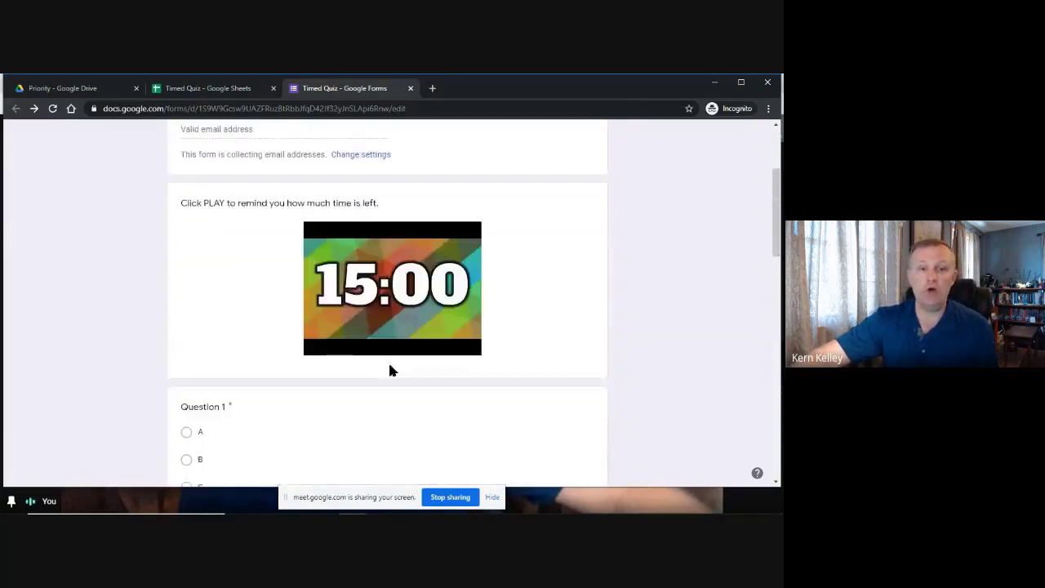
{"action": "scroll", "coordinate": [389, 370], "scroll_direction": "up", "scroll_amount": 3}
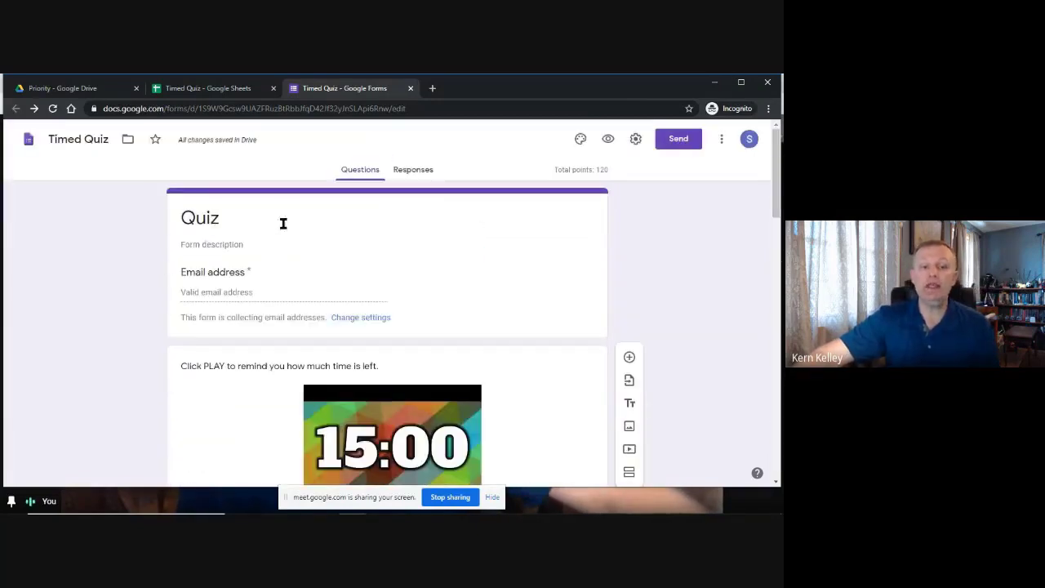
{"action": "left_click", "coordinate": [229, 246]}
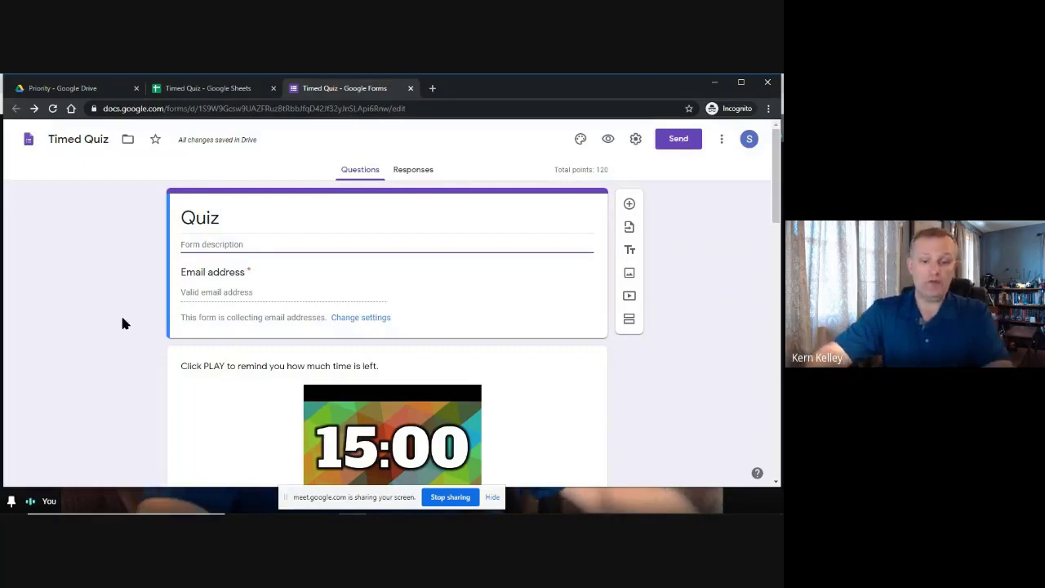
{"action": "type", "text": "THIS"}
{"action": "key", "text": "BackSpace"}
{"action": "key", "text": "BackSpace"}
{"action": "key", "text": "BackSpace"}
{"action": "type", "text": "E "}
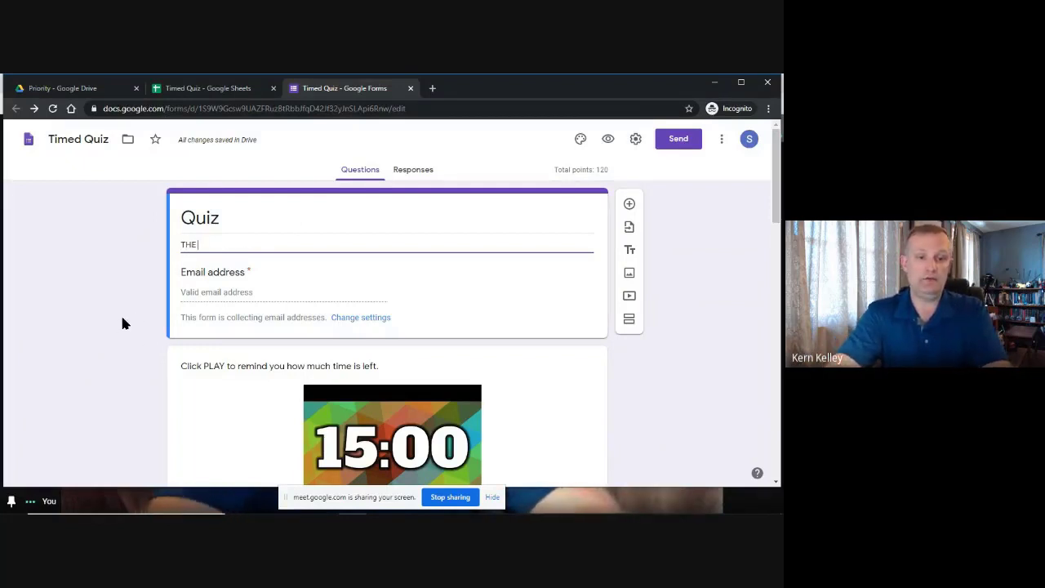
{"action": "type", "text": "TIMER HAS "}
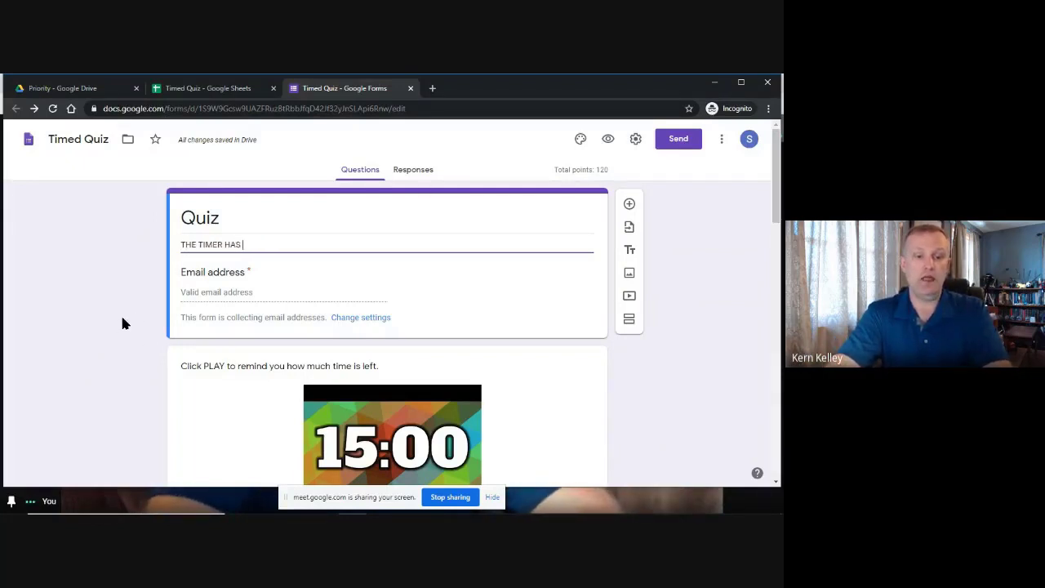
{"action": "type", "text": "STARTED!"}
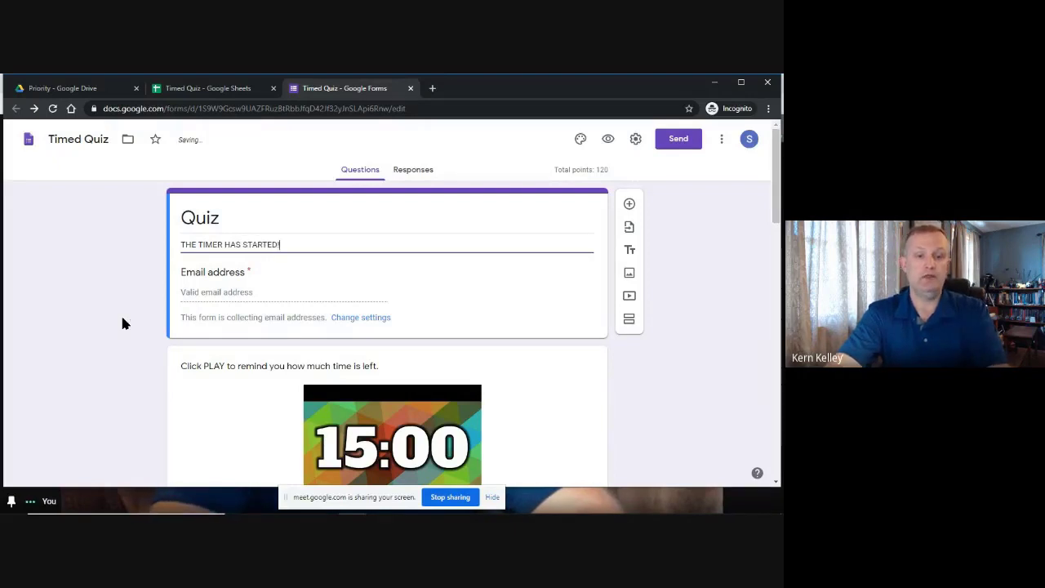
{"action": "left_click", "coordinate": [106, 239]}
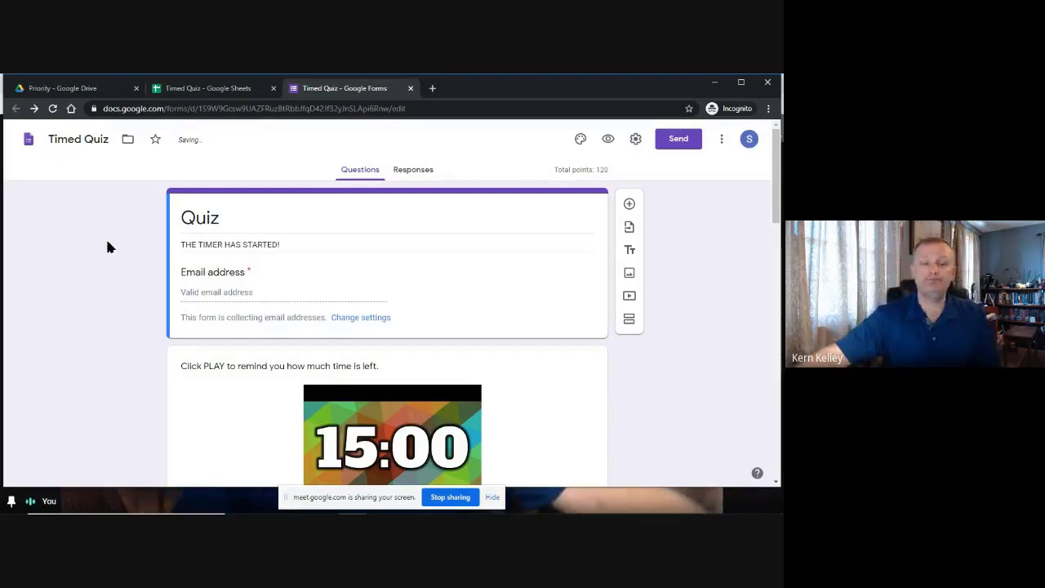
{"action": "scroll", "coordinate": [90, 294], "scroll_direction": "down", "scroll_amount": 10}
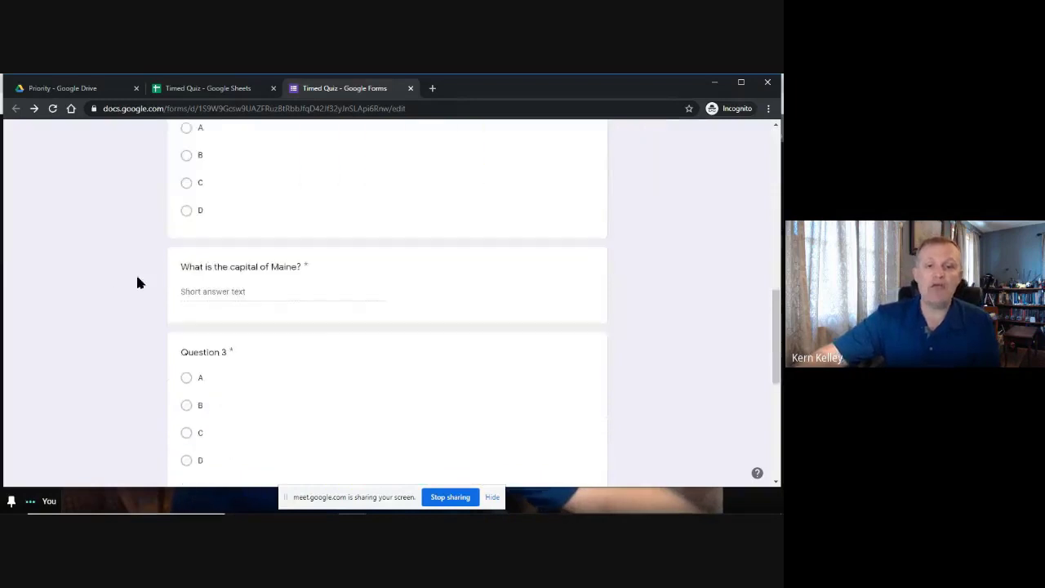
Move the untitled text block to the end of the form, after Question 5.
{"action": "scroll", "coordinate": [145, 268], "scroll_direction": "down", "scroll_amount": 1}
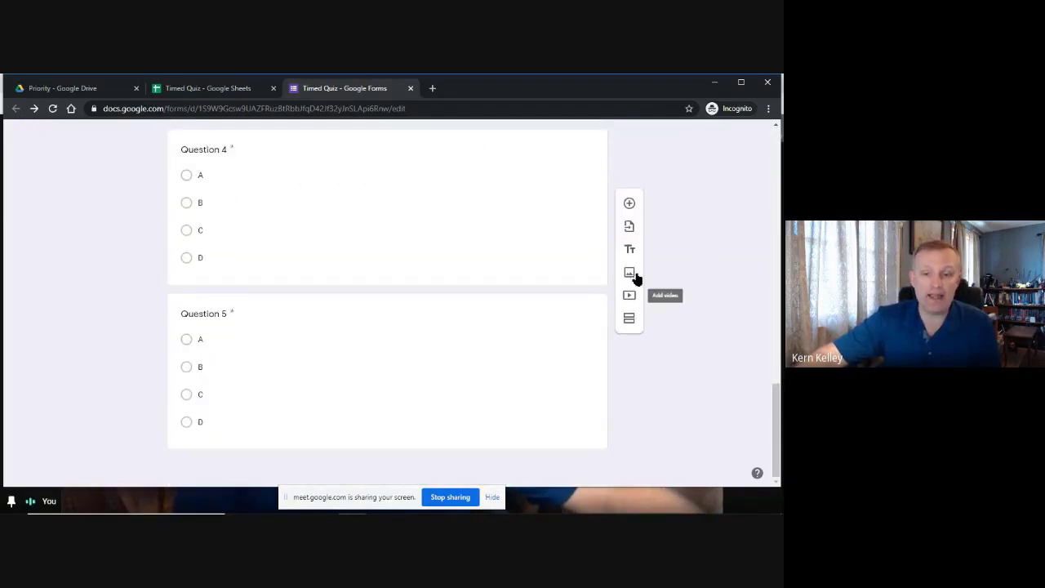
{"action": "scroll", "coordinate": [633, 250], "scroll_direction": "up", "scroll_amount": 6}
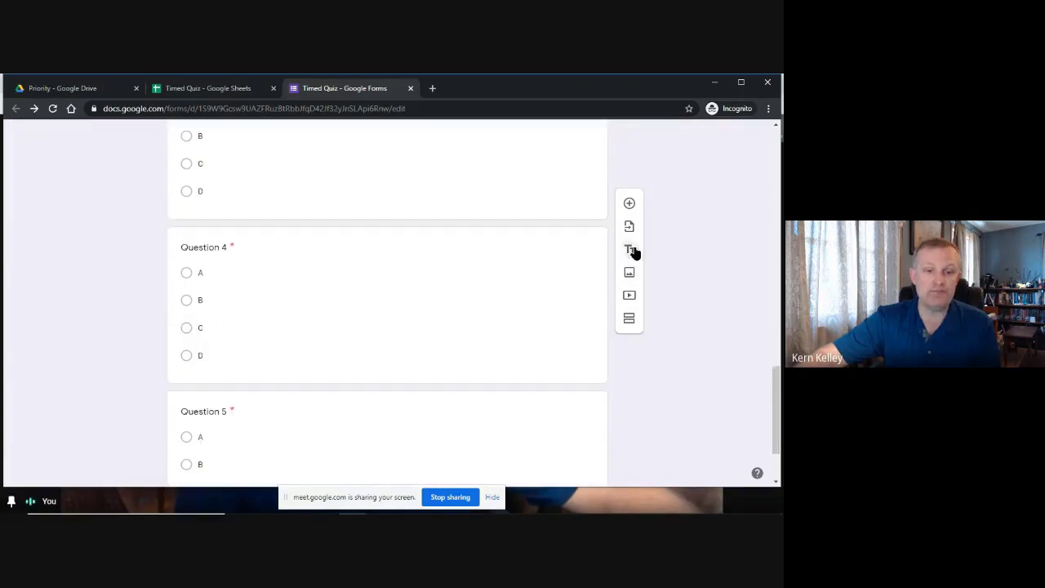
{"action": "scroll", "coordinate": [500, 323], "scroll_direction": "up", "scroll_amount": 10}
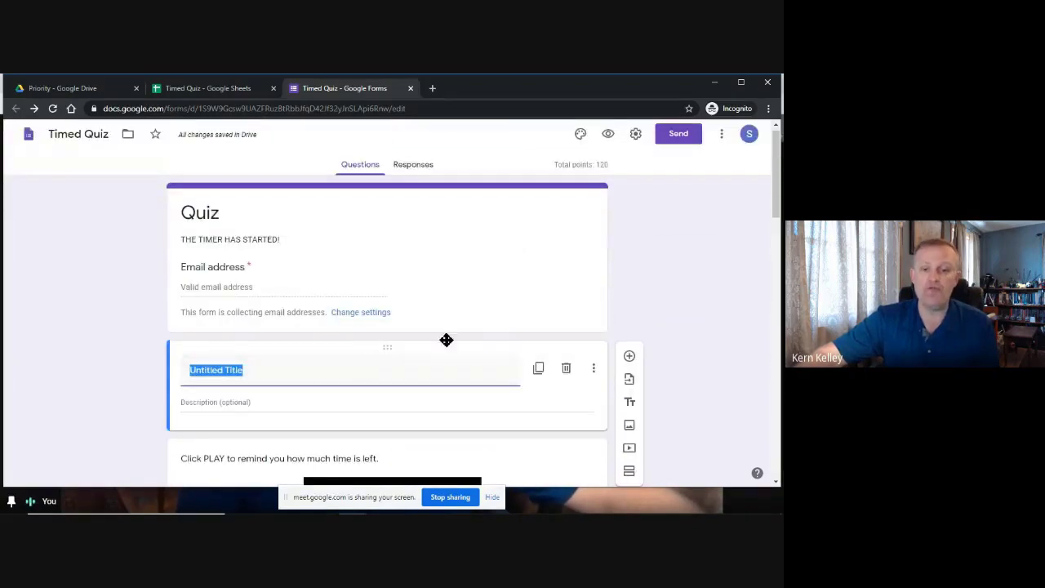
{"action": "scroll", "coordinate": [643, 242], "scroll_direction": "down", "scroll_amount": 2}
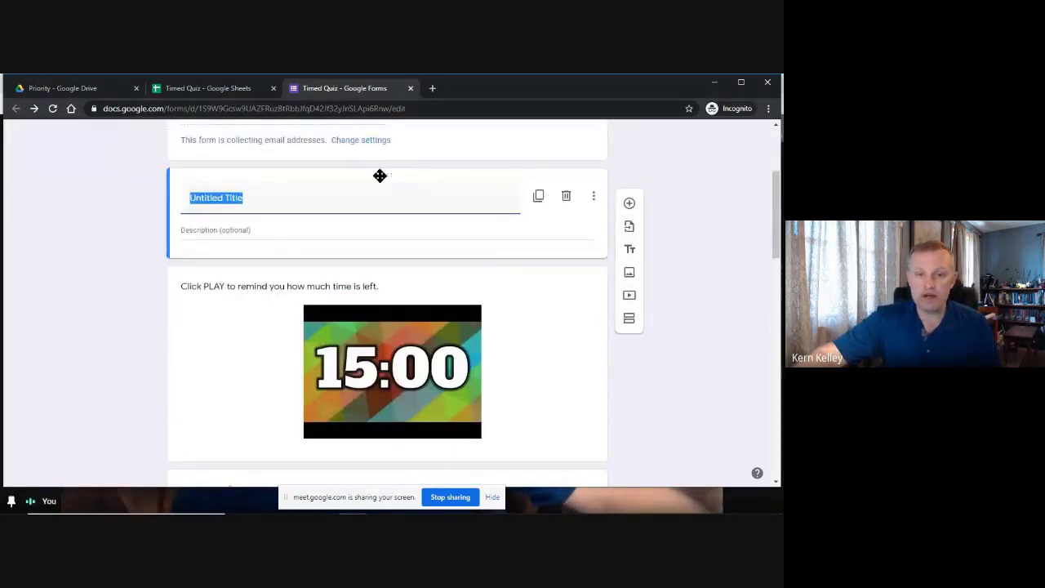
{"action": "left_click_drag", "start_coordinate": [385, 176], "coordinate": [375, 343]}
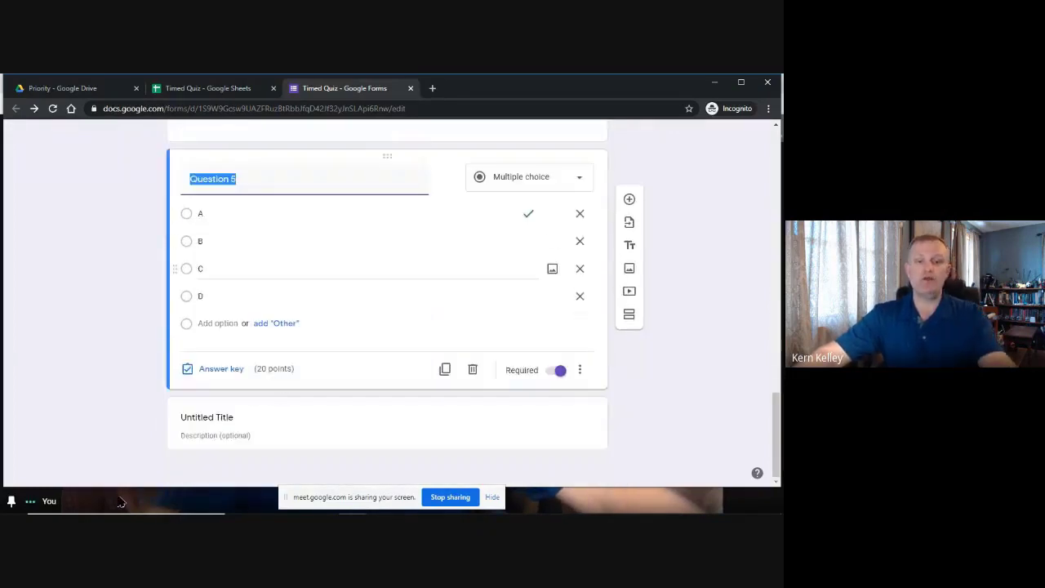
Title the text block 'The time stops once you click SUBMIT'.
{"action": "left_click", "coordinate": [219, 414]}
{"action": "left_click", "coordinate": [221, 395]}
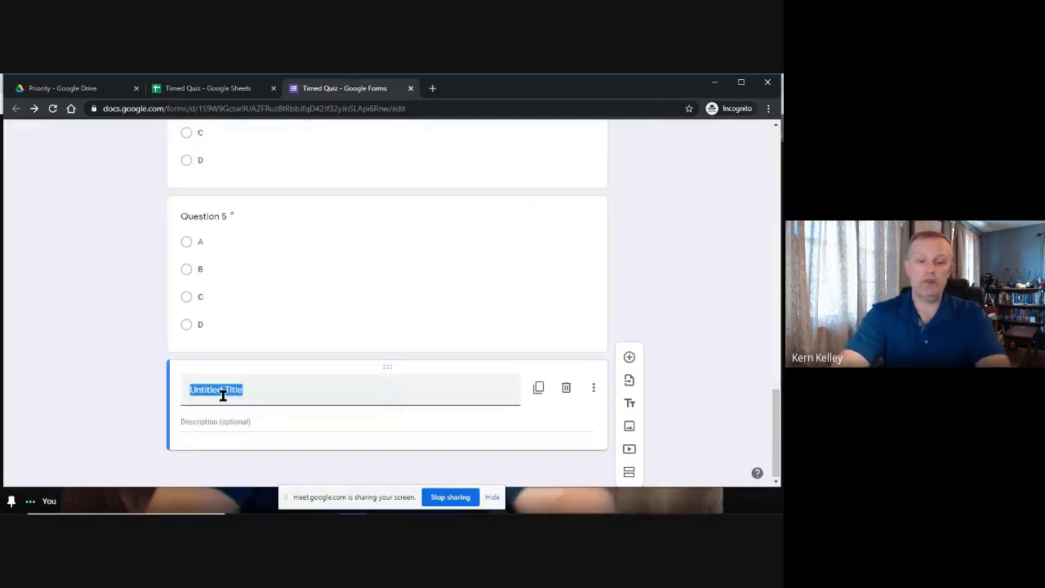
{"action": "type", "text": "THe"}
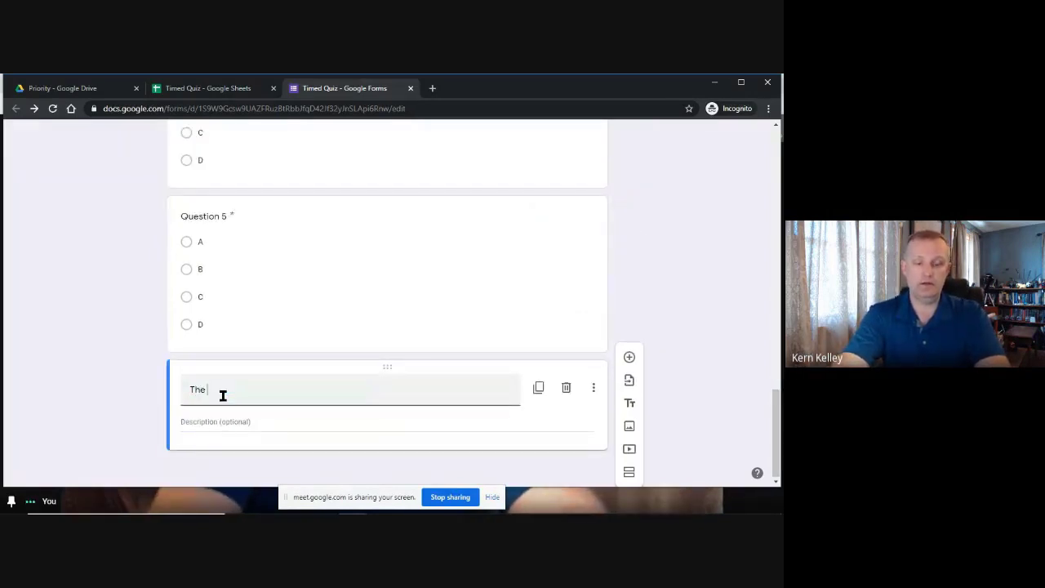
{"action": "type", "text": " timer"}
{"action": "key", "text": "BackSpace"}
{"action": "key", "text": "BackSpace"}
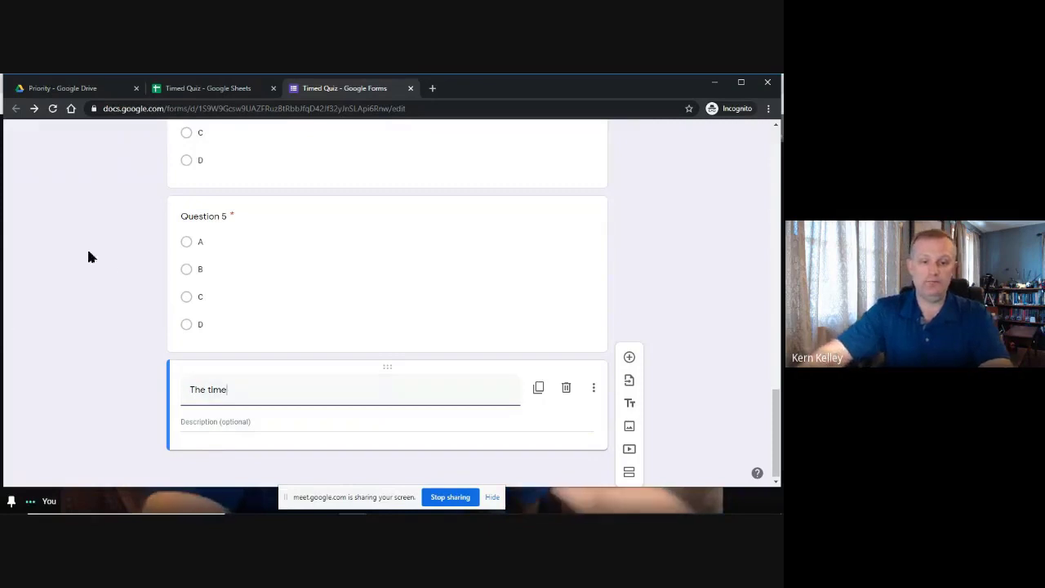
{"action": "type", "text": "stops"}
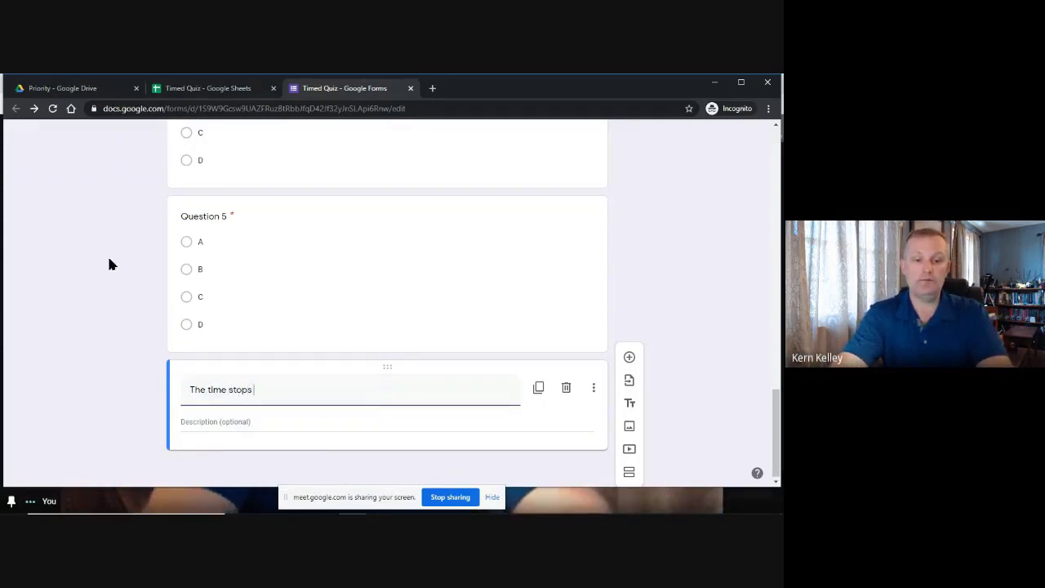
{"action": "type", "text": " once you "}
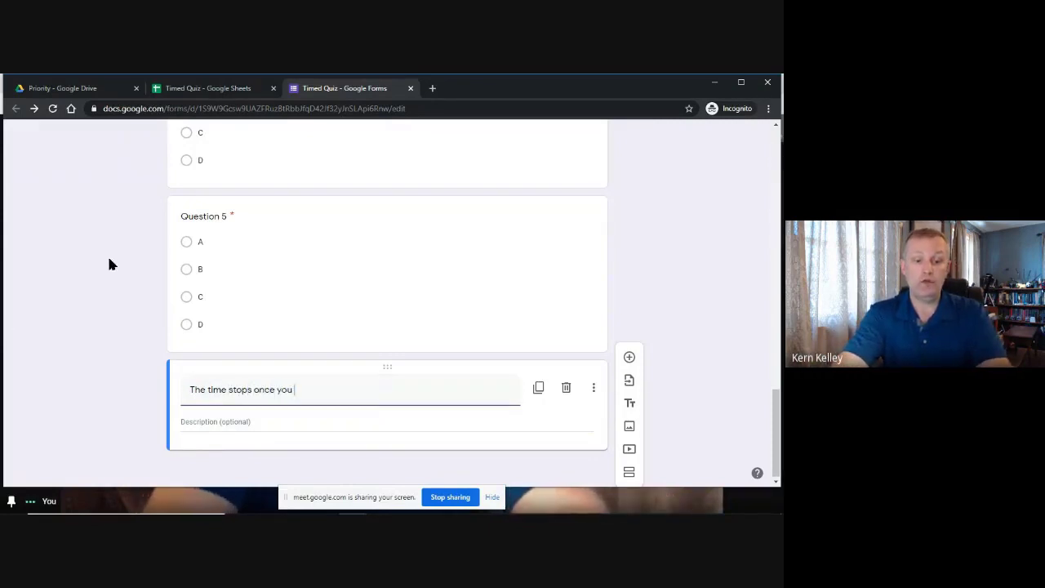
{"action": "type", "text": "click SUBMIT"}
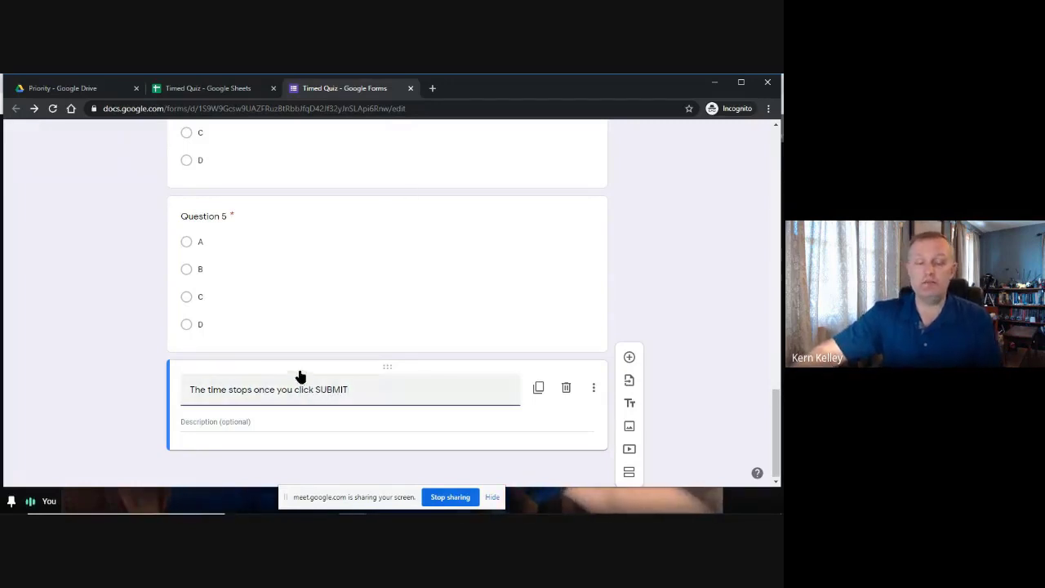
{"action": "left_click", "coordinate": [159, 427]}
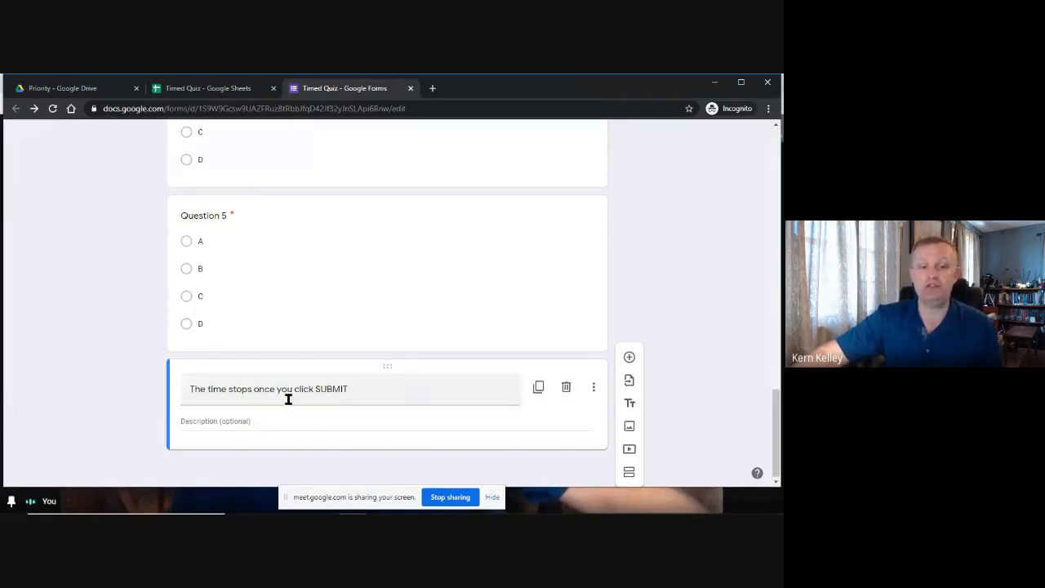
{"action": "scroll", "coordinate": [371, 387], "scroll_direction": "up", "scroll_amount": 15}
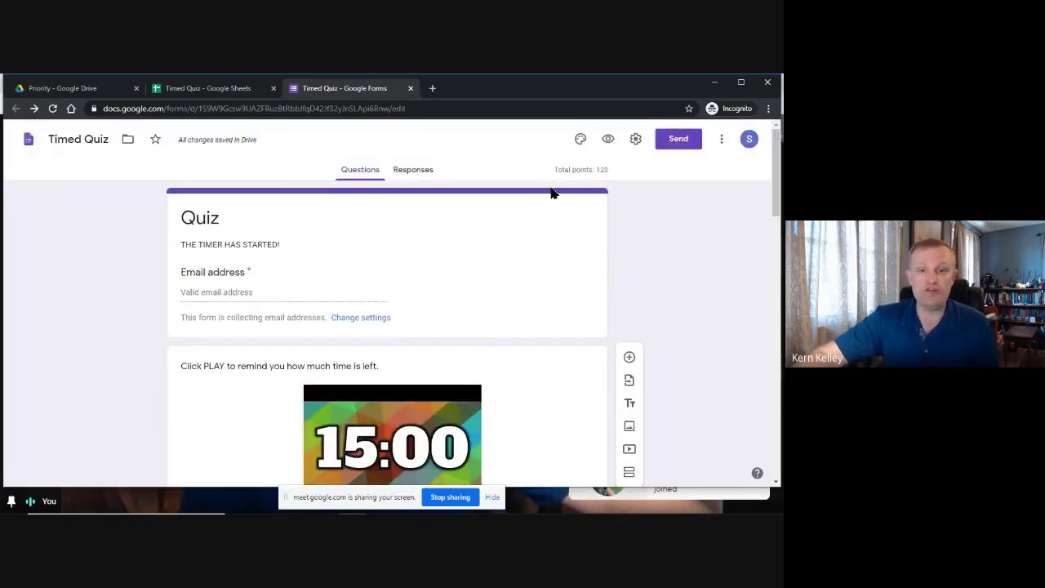
Open the live Quiz preview and start the countdown timer video muted.
{"action": "left_click", "coordinate": [609, 141]}
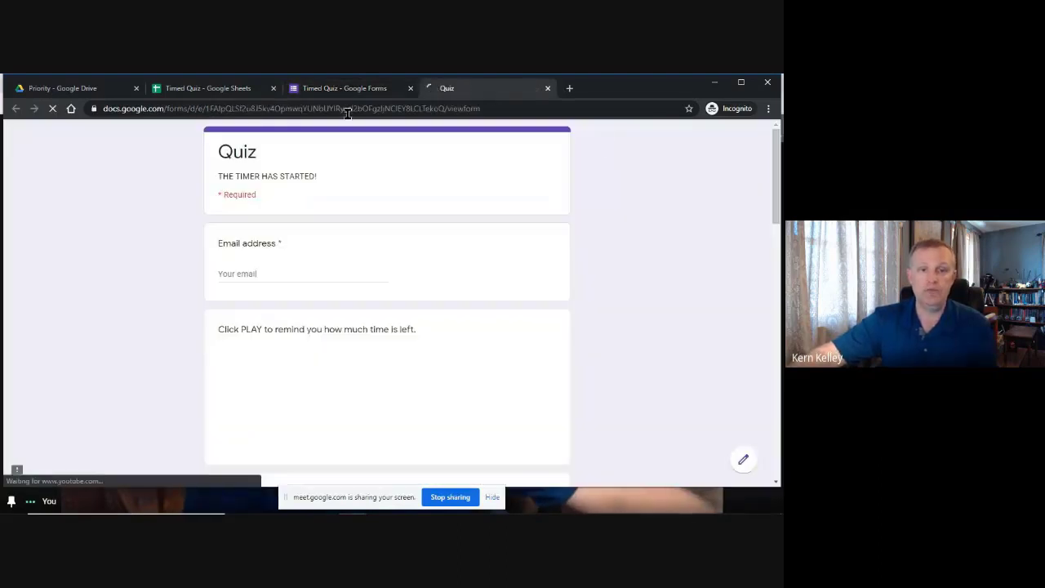
{"action": "left_click", "coordinate": [279, 269]}
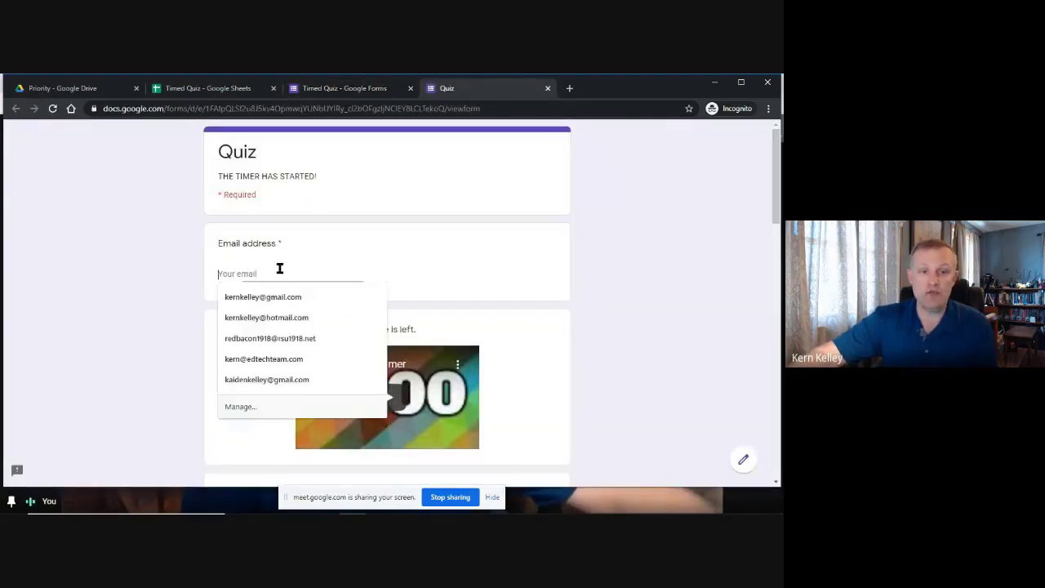
{"action": "left_click", "coordinate": [162, 275]}
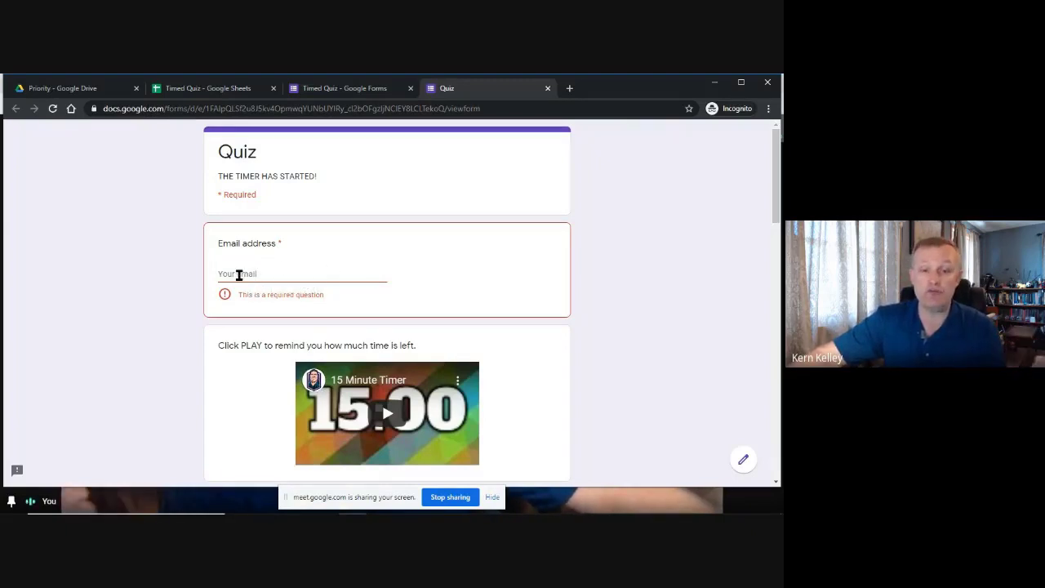
{"action": "scroll", "coordinate": [238, 275], "scroll_direction": "down", "scroll_amount": 2}
{"action": "left_click", "coordinate": [388, 250]}
{"action": "left_click", "coordinate": [338, 283]}
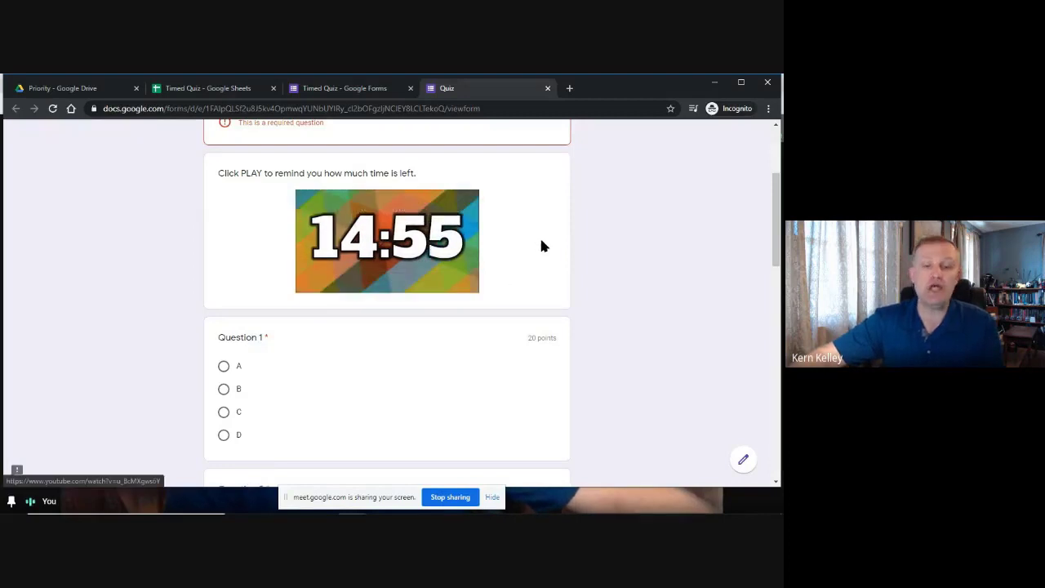
{"action": "scroll", "coordinate": [659, 264], "scroll_direction": "down", "scroll_amount": 10}
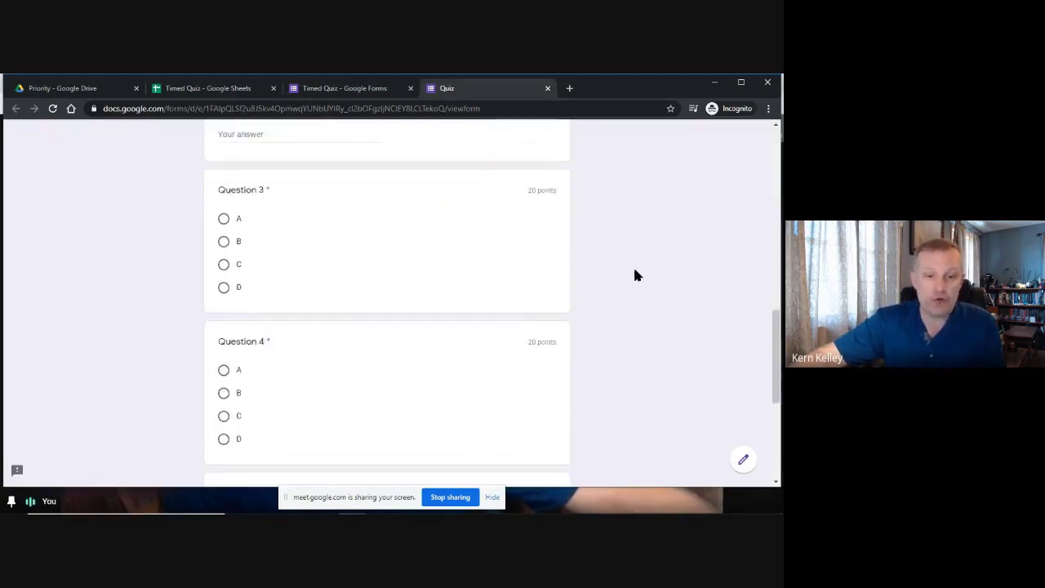
{"action": "scroll", "coordinate": [637, 315], "scroll_direction": "up", "scroll_amount": 5}
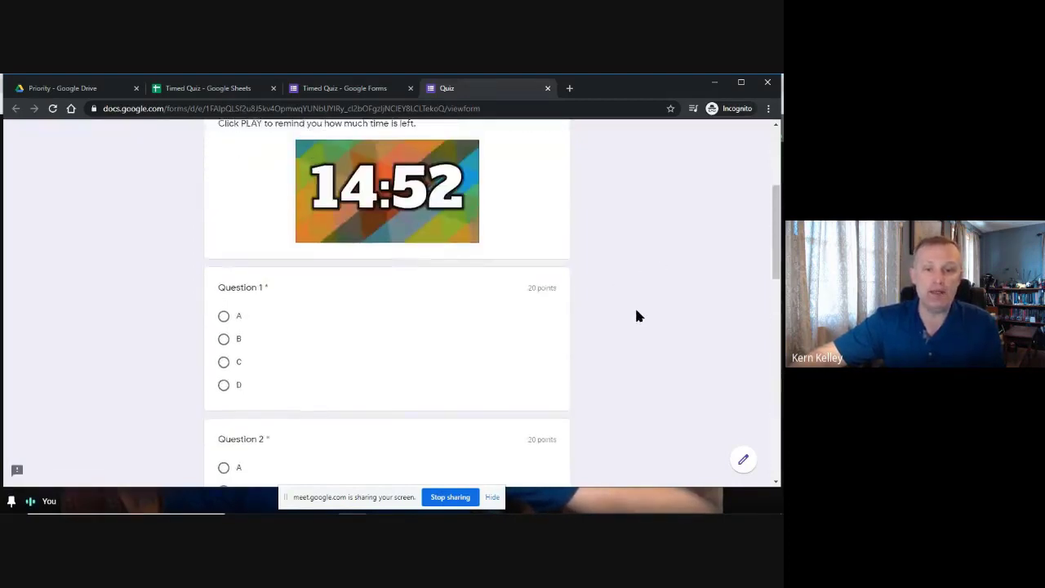
{"action": "scroll", "coordinate": [637, 315], "scroll_direction": "up", "scroll_amount": 2}
{"action": "scroll", "coordinate": [658, 263], "scroll_direction": "down", "scroll_amount": 4}
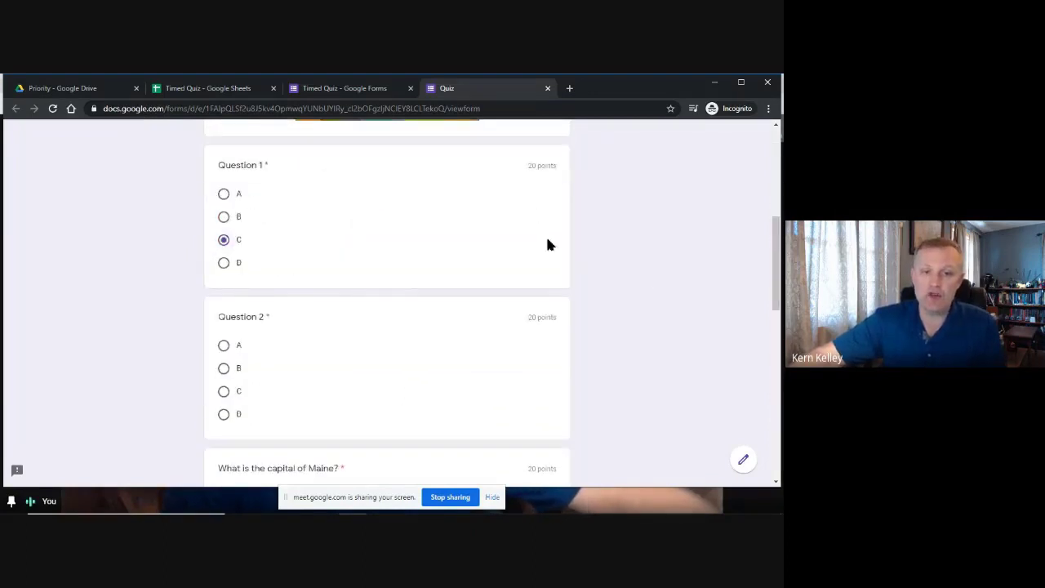
{"action": "scroll", "coordinate": [548, 244], "scroll_direction": "down", "scroll_amount": 2}
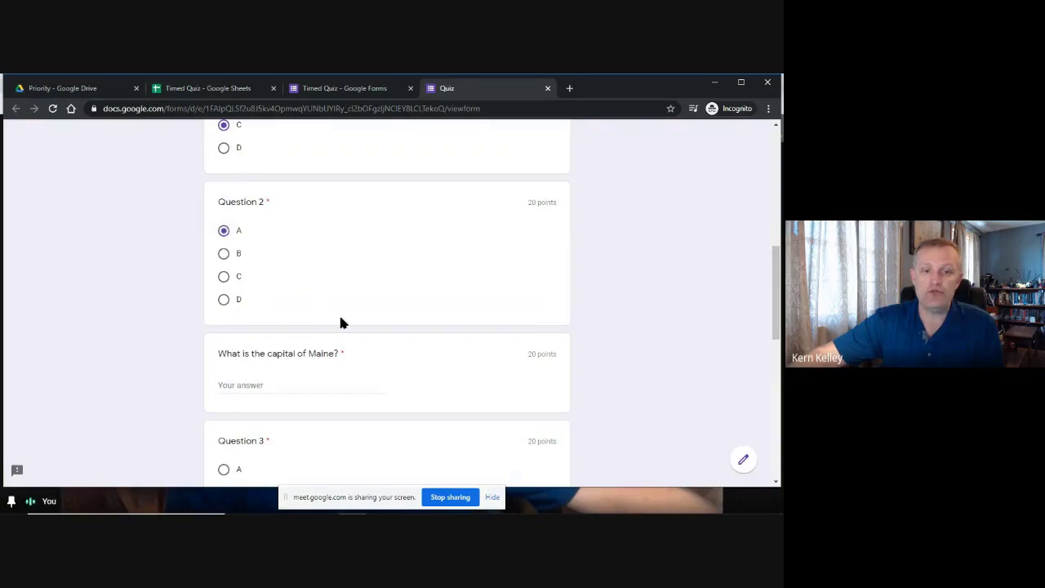
{"action": "scroll", "coordinate": [341, 322], "scroll_direction": "down", "scroll_amount": 3}
Answer Augusta for the Maine question and A for Questions 3 and 4.
{"action": "type", "text": "Augusta"}
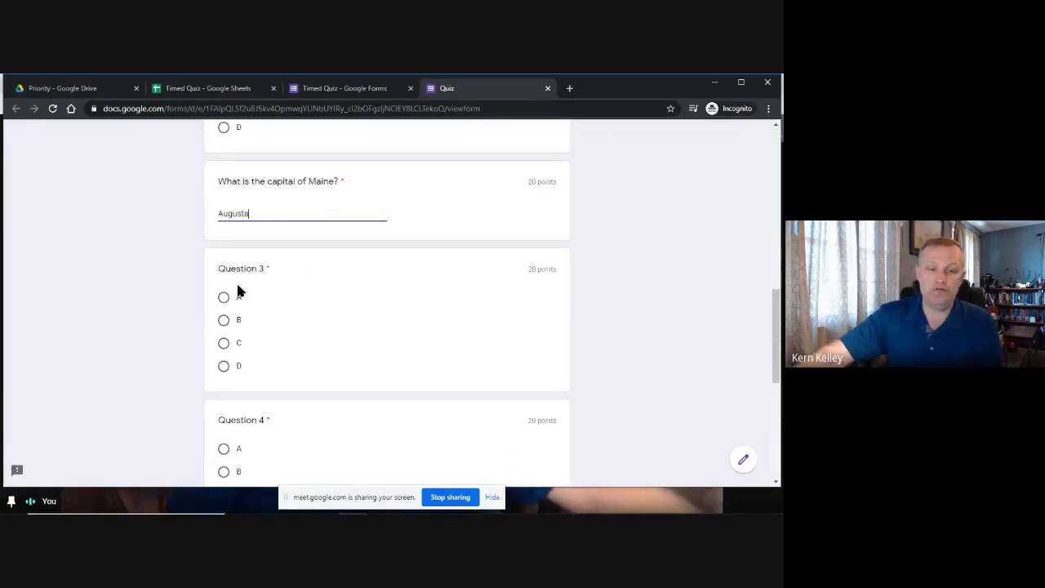
{"action": "left_click", "coordinate": [236, 296]}
{"action": "scroll", "coordinate": [327, 360], "scroll_direction": "down", "scroll_amount": 3}
{"action": "left_click", "coordinate": [223, 277]}
{"action": "scroll", "coordinate": [219, 286], "scroll_direction": "down", "scroll_amount": 3}
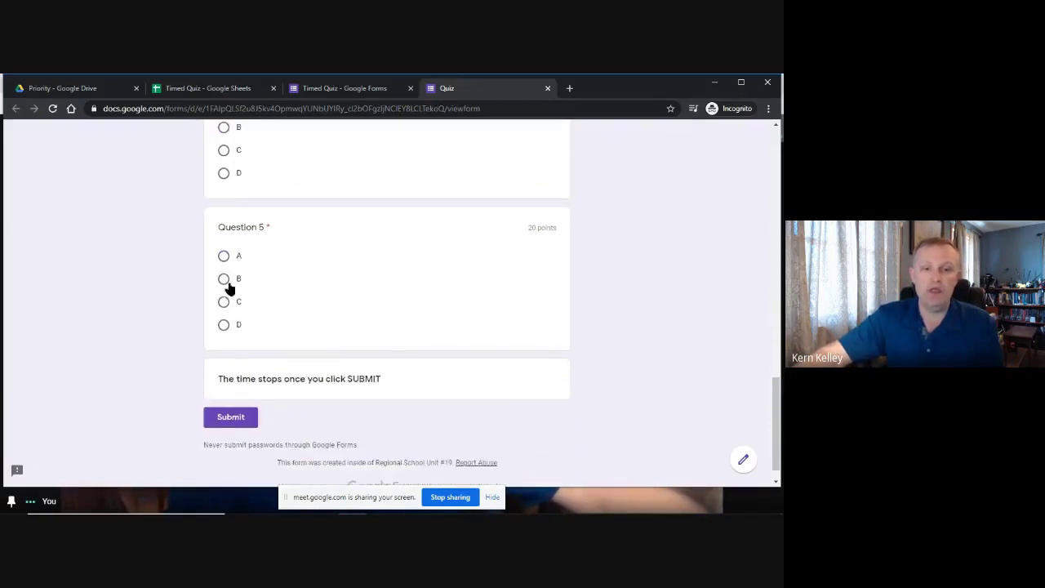
{"action": "scroll", "coordinate": [392, 291], "scroll_direction": "up", "scroll_amount": 6}
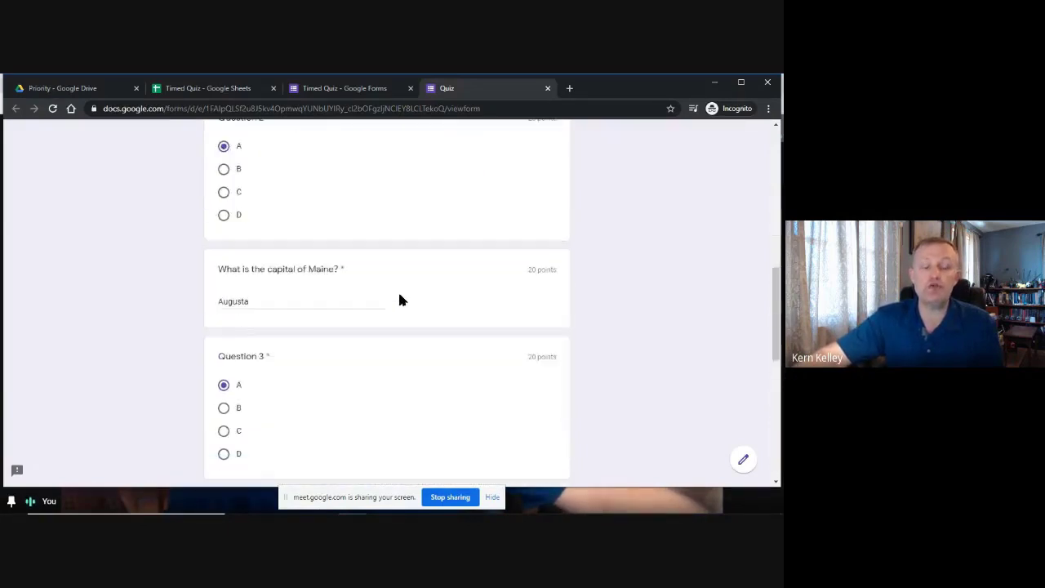
{"action": "scroll", "coordinate": [398, 290], "scroll_direction": "down", "scroll_amount": 3}
{"action": "scroll", "coordinate": [399, 291], "scroll_direction": "down", "scroll_amount": 4}
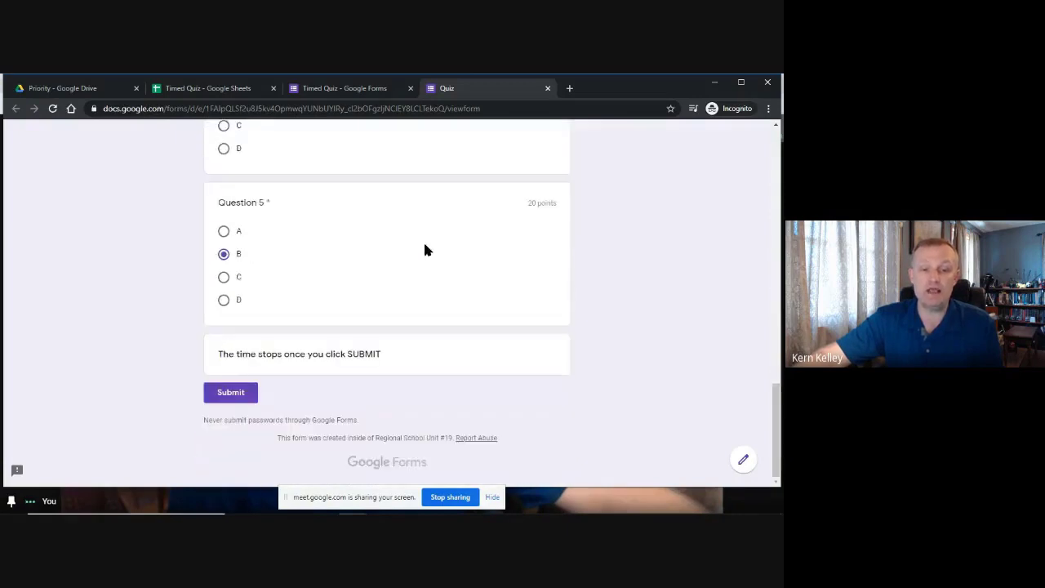
{"action": "left_click", "coordinate": [231, 395]}
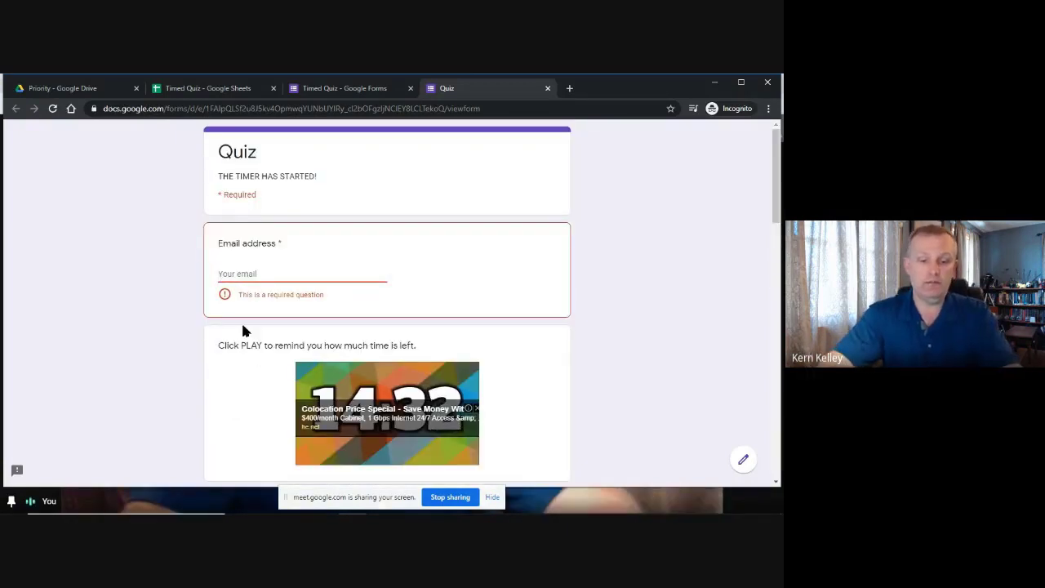
Fill in the respondent's email address from the suggestion and submit the quiz.
{"action": "type", "text": "kkelely"}
{"action": "key", "text": "BackSpace"}
{"action": "key", "text": "BackSpace"}
{"action": "key", "text": "BackSpace"}
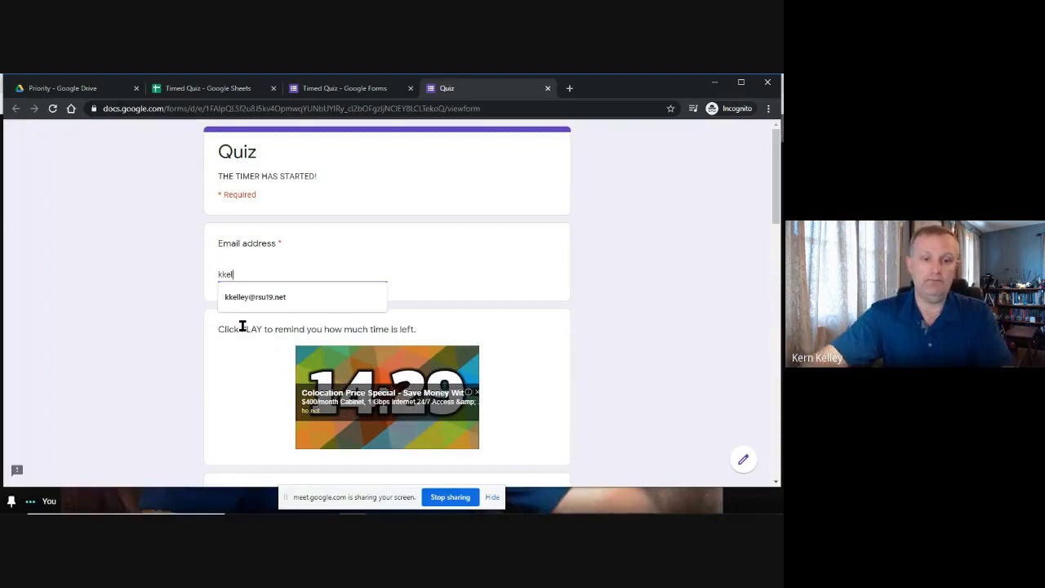
{"action": "left_click", "coordinate": [258, 300]}
{"action": "left_click", "coordinate": [55, 275]}
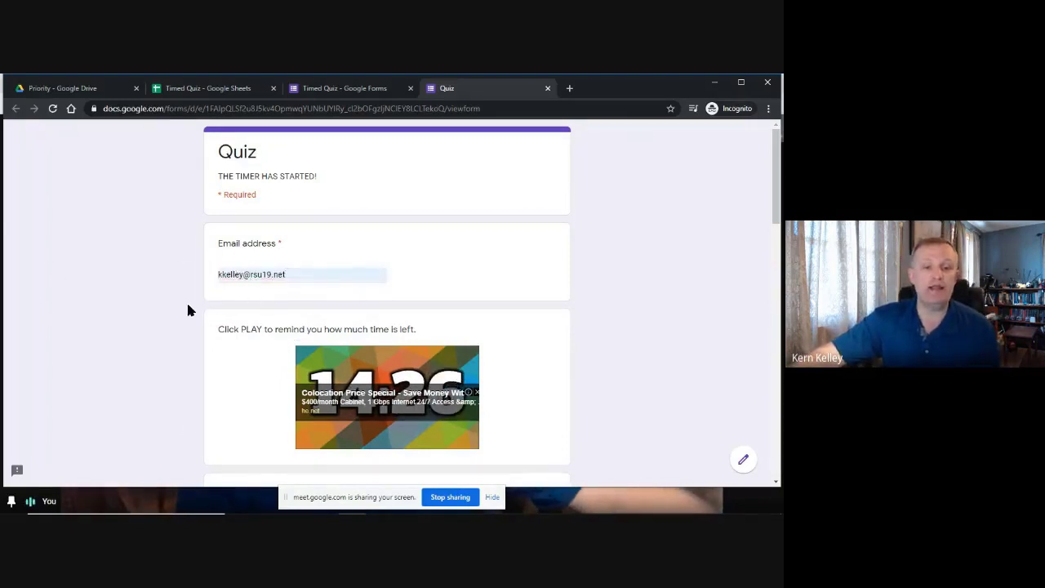
{"action": "scroll", "coordinate": [186, 300], "scroll_direction": "down", "scroll_amount": 9}
{"action": "scroll", "coordinate": [166, 261], "scroll_direction": "down", "scroll_amount": 5}
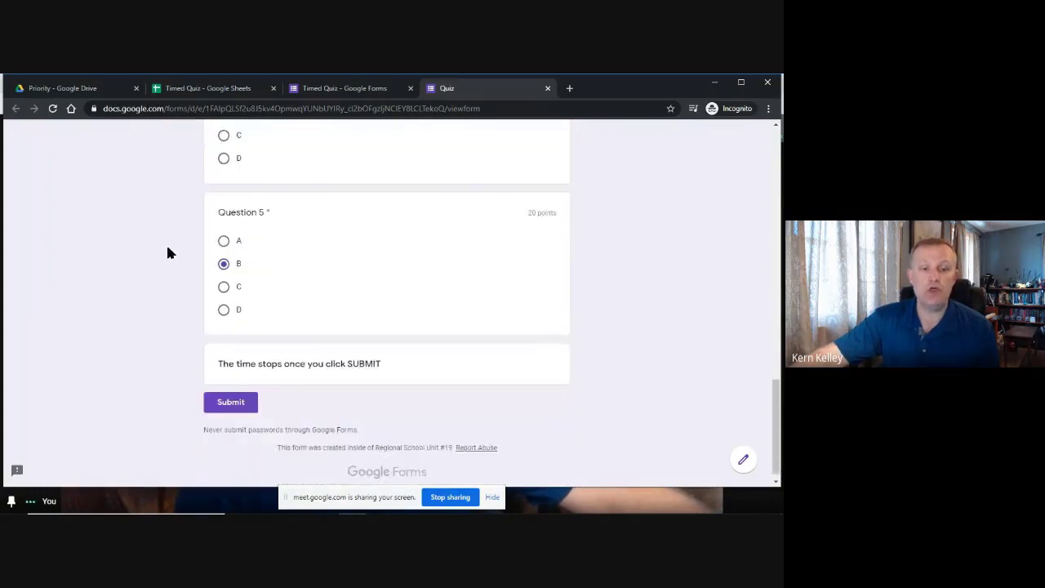
{"action": "left_click", "coordinate": [230, 393]}
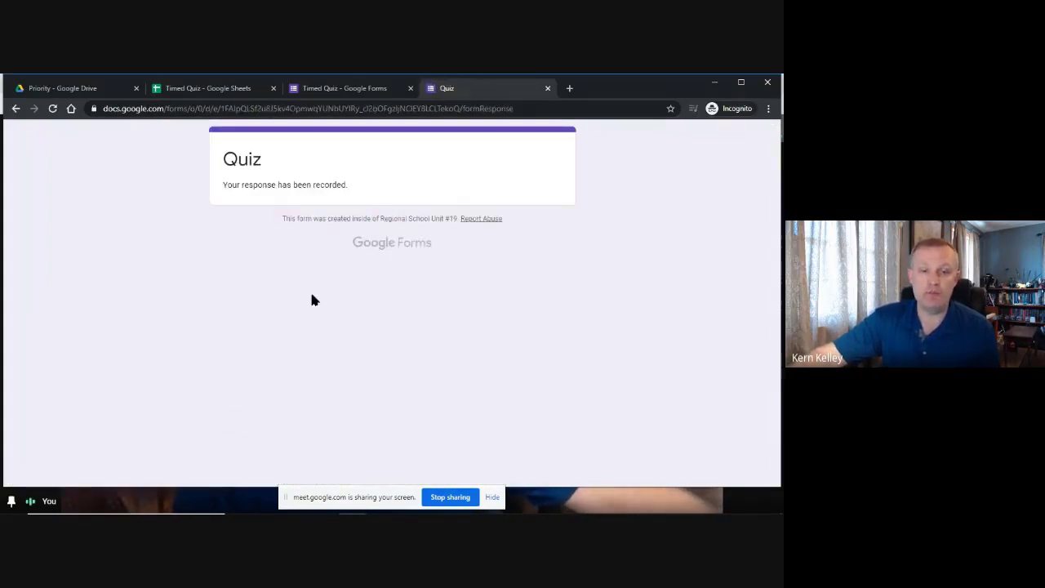
Close the submitted quiz page and copy the live Quiz form's link from a new preview.
{"action": "left_click", "coordinate": [548, 88]}
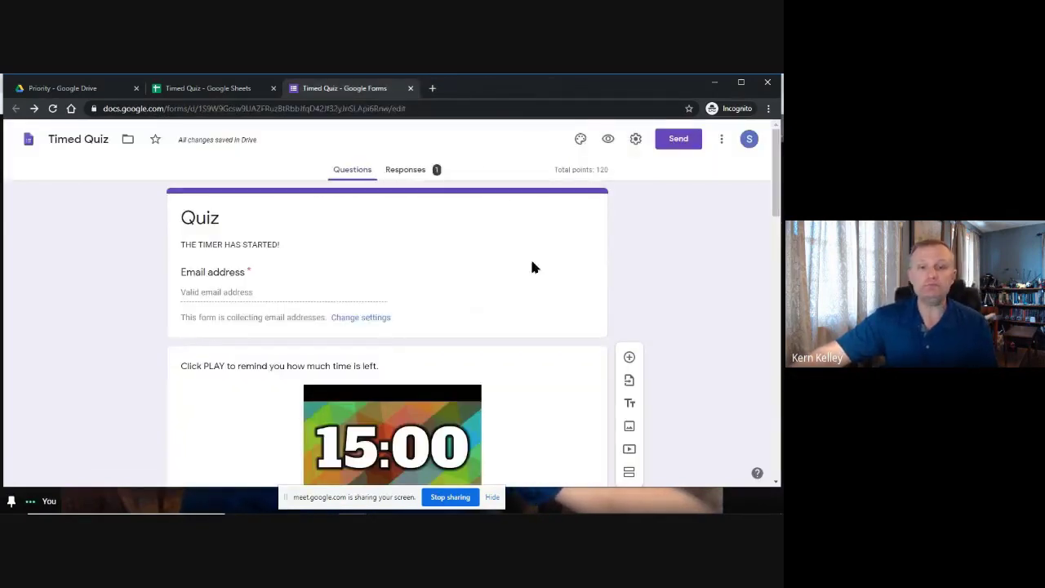
{"action": "left_click", "coordinate": [609, 140]}
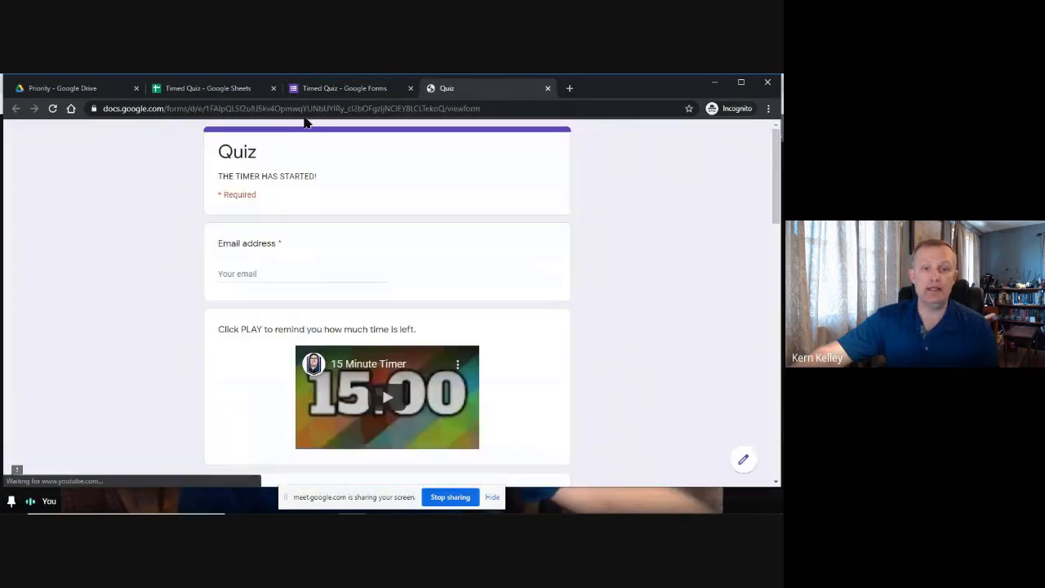
{"action": "scroll", "coordinate": [204, 254], "scroll_direction": "down", "scroll_amount": 4}
{"action": "scroll", "coordinate": [202, 249], "scroll_direction": "up", "scroll_amount": 4}
{"action": "left_click", "coordinate": [349, 109]}
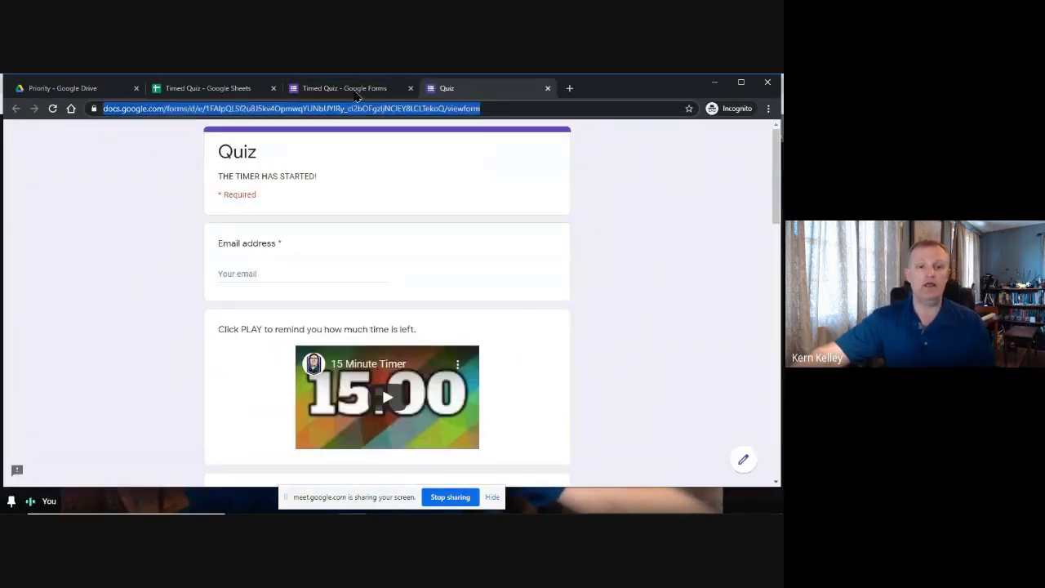
Close the Quiz preview and switch to the Timed Quiz responses spreadsheet.
{"action": "left_click", "coordinate": [343, 89]}
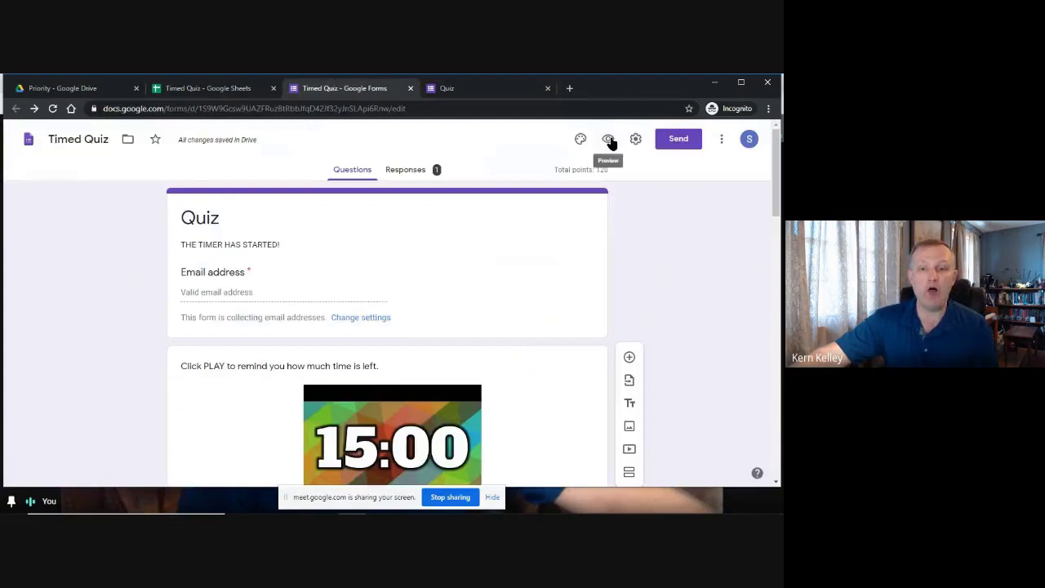
{"action": "left_click", "coordinate": [499, 86]}
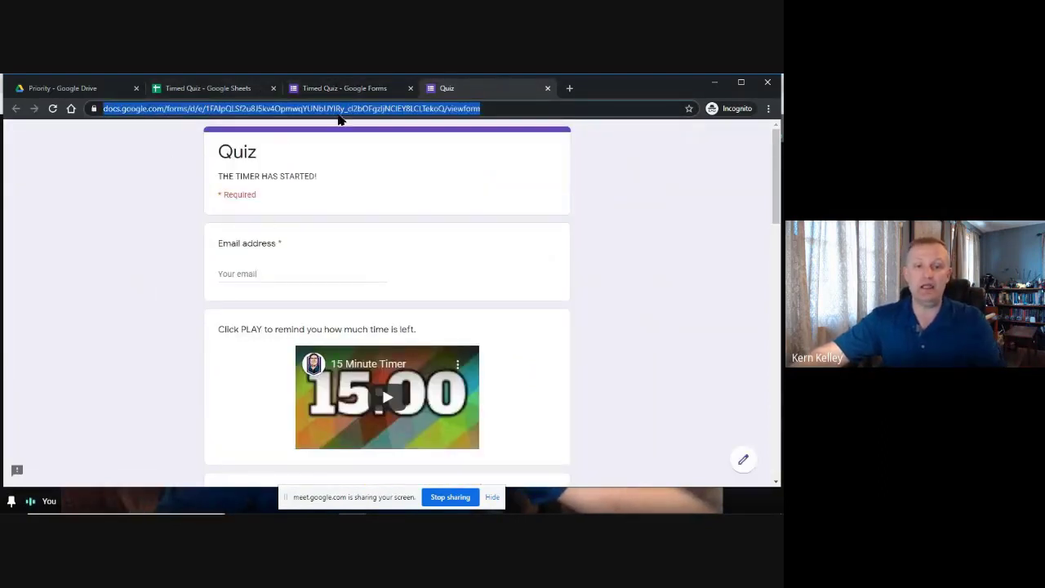
{"action": "left_click", "coordinate": [548, 88]}
{"action": "left_click", "coordinate": [194, 91]}
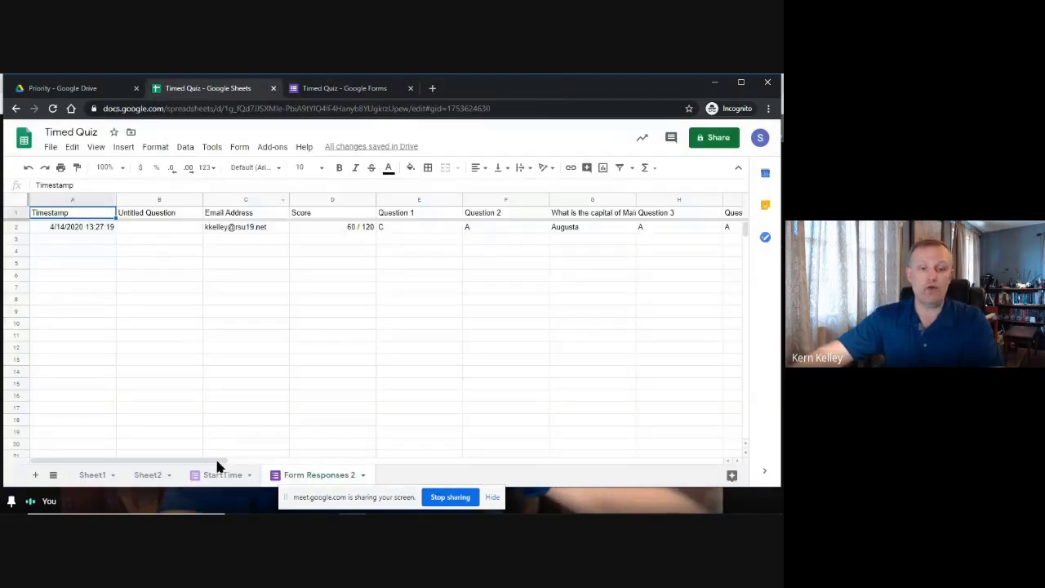
Rename the Form Responses 2 tab to Quiz, then go back to the StartTime tab.
{"action": "left_click", "coordinate": [220, 477]}
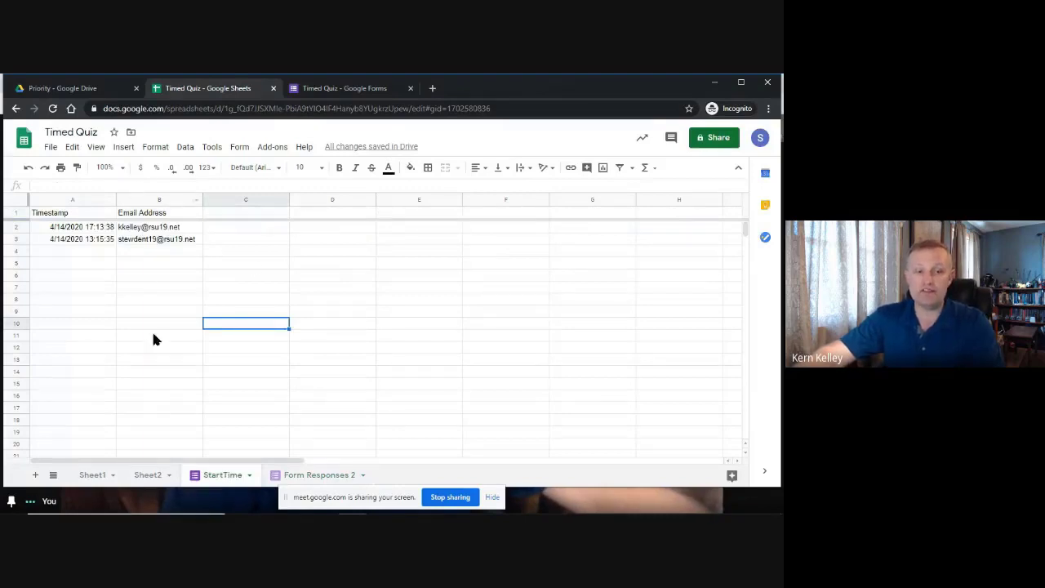
{"action": "left_click", "coordinate": [318, 478]}
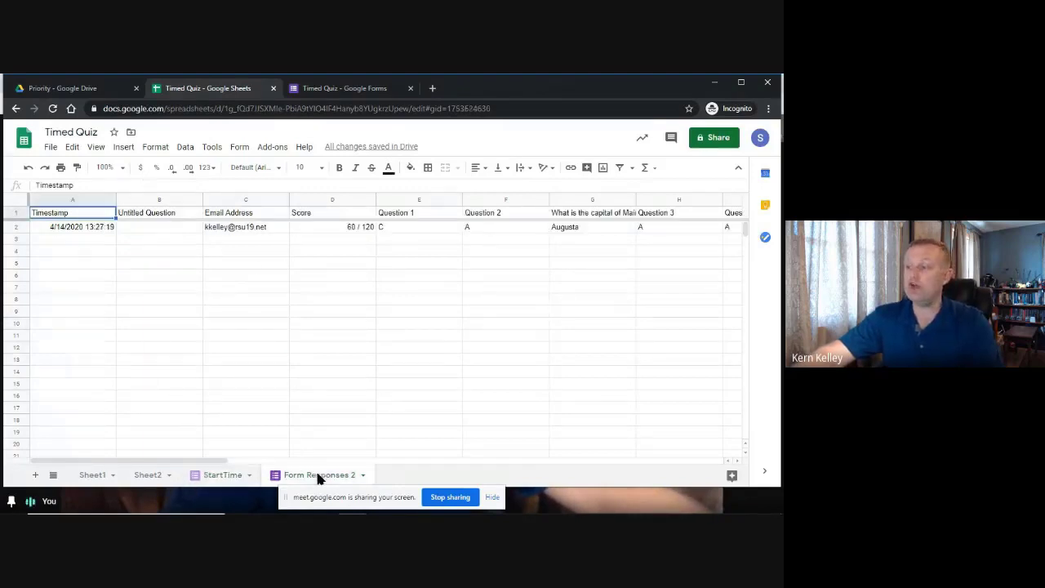
{"action": "double_click", "coordinate": [310, 481]}
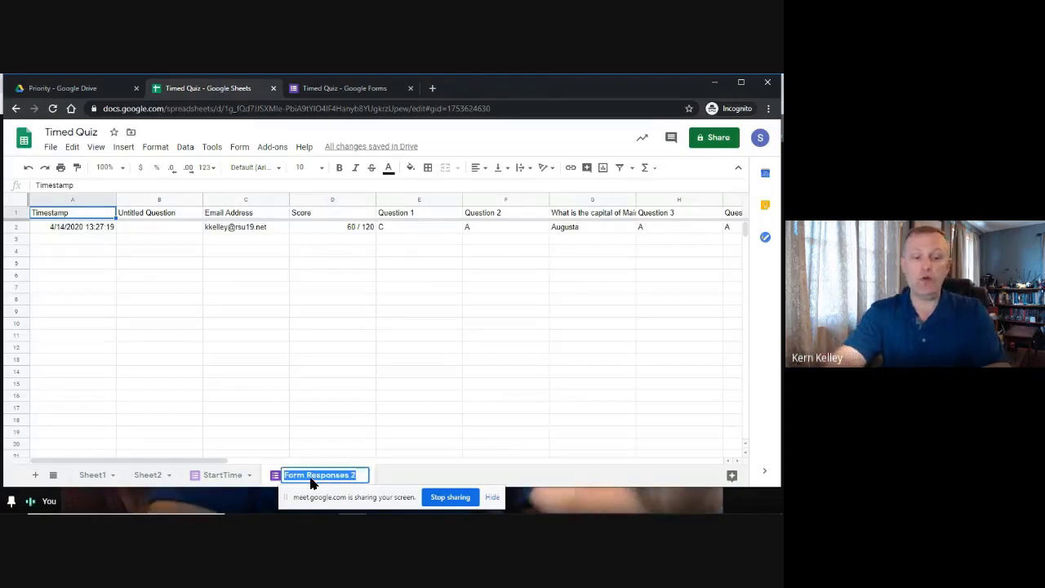
{"action": "type", "text": "Quiz"}
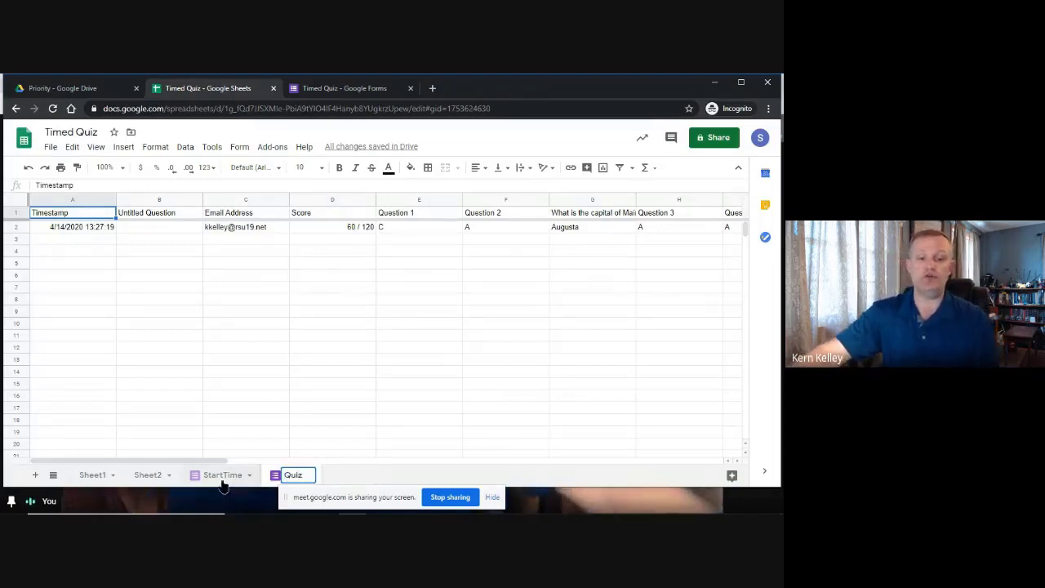
{"action": "left_click", "coordinate": [276, 420]}
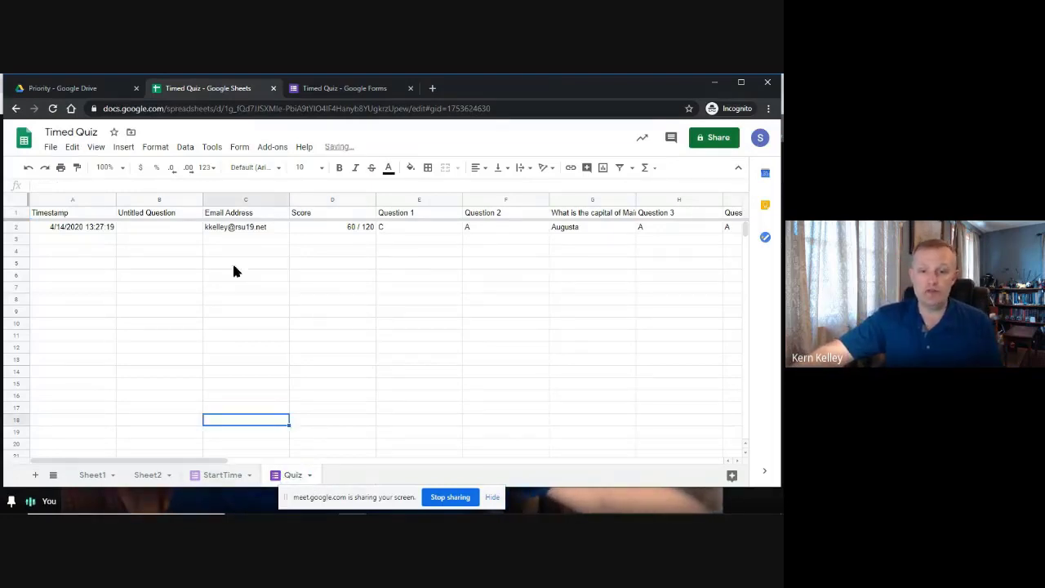
{"action": "left_click", "coordinate": [221, 475]}
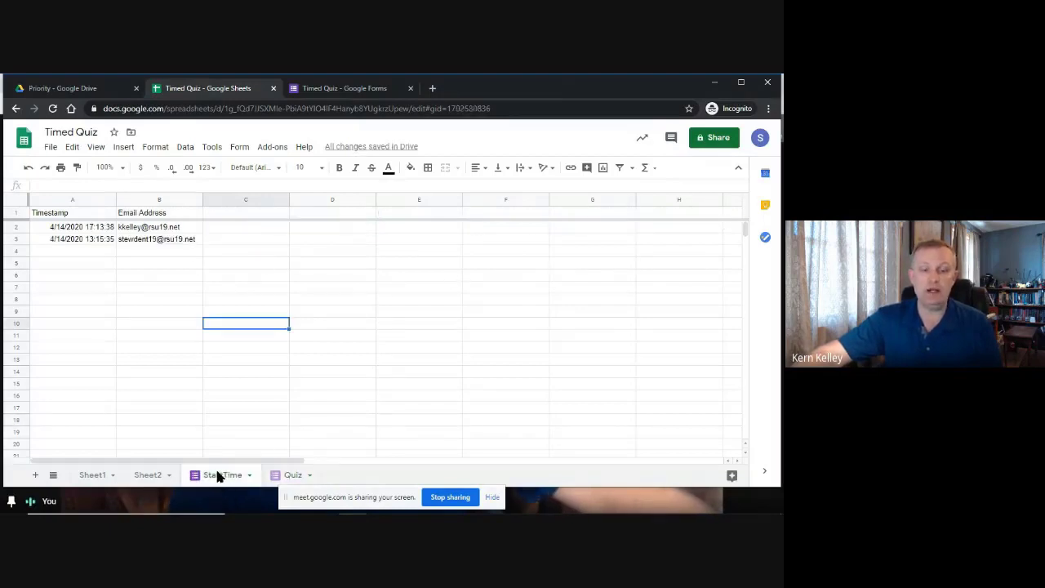
Open the linked Start Time form's Presentation settings from the spreadsheet.
{"action": "left_click", "coordinate": [238, 146]}
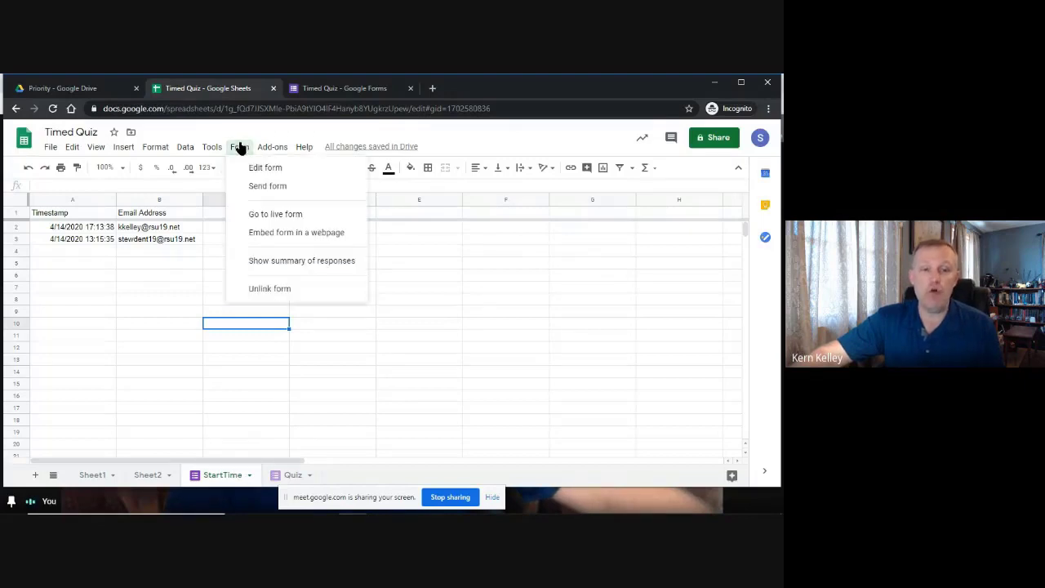
{"action": "left_click", "coordinate": [273, 169]}
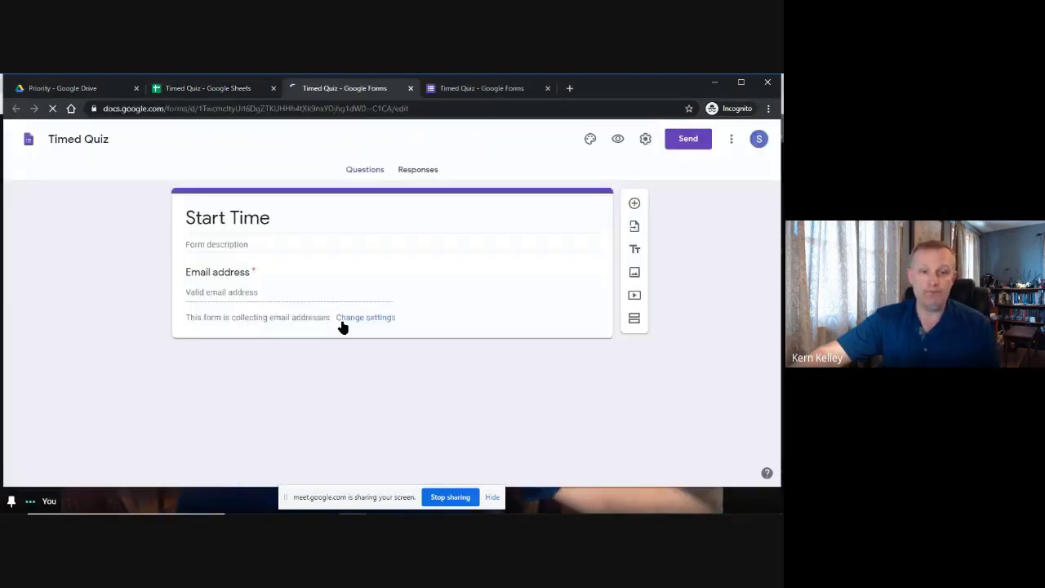
{"action": "left_click", "coordinate": [645, 139]}
{"action": "left_click", "coordinate": [390, 194]}
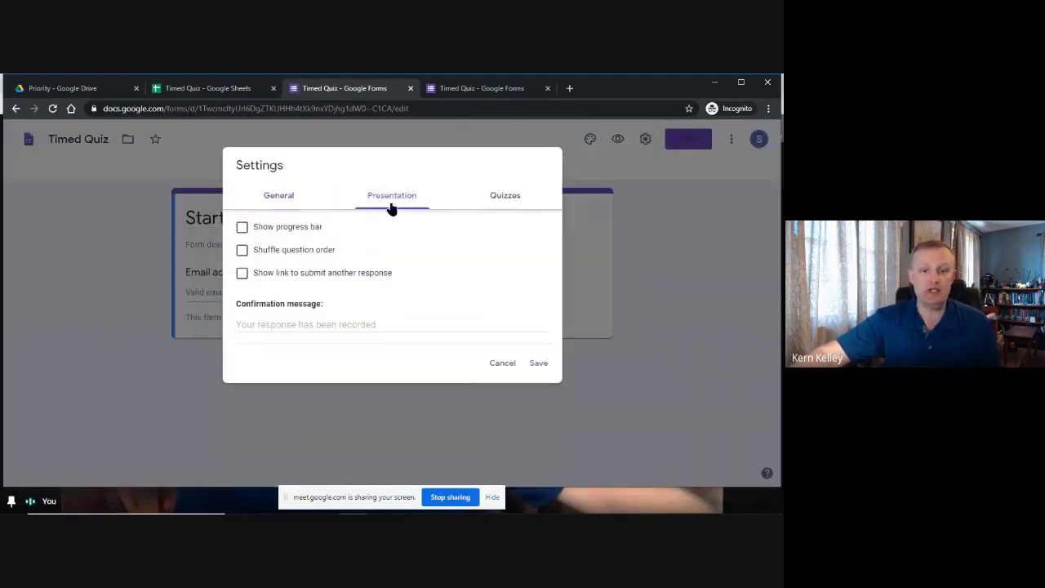
Write the confirmation 'Your time has begun. Please click the following link:' and paste the quiz URL.
{"action": "left_click", "coordinate": [384, 325]}
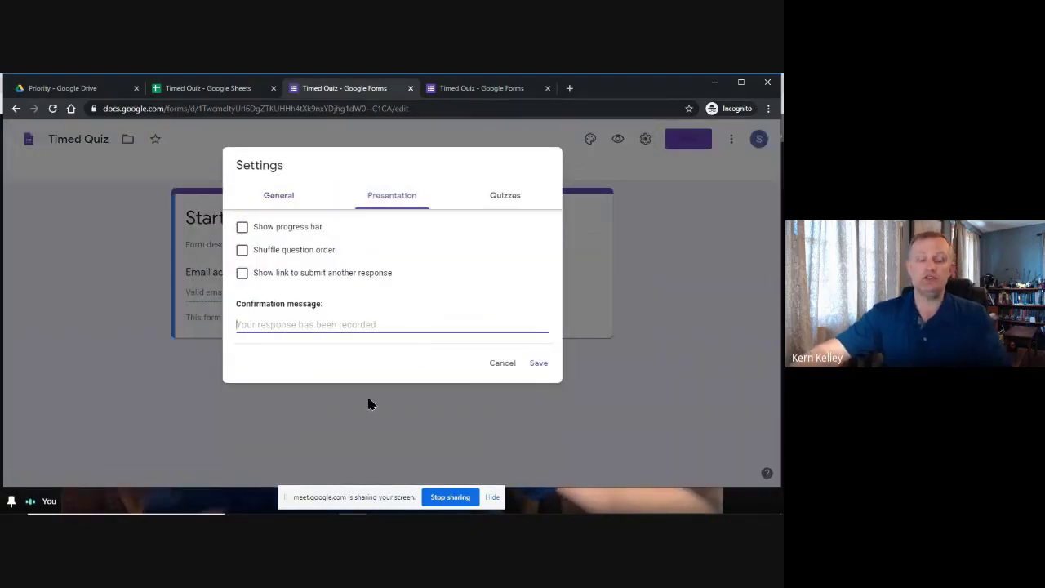
{"action": "type", "text": "Your time has begun. Please click"}
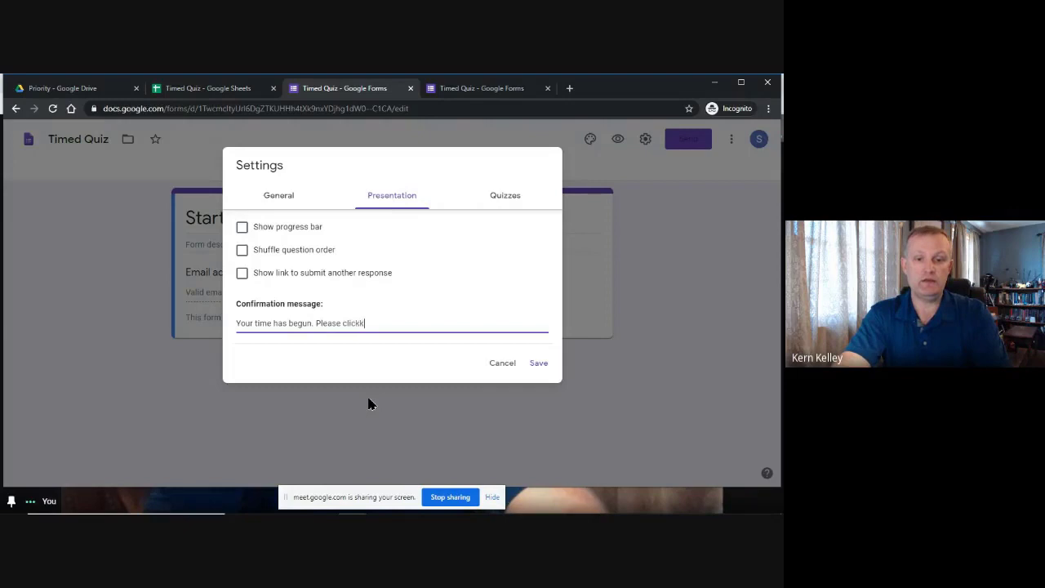
{"action": "key", "text": "BackSpace"}
{"action": "type", "text": "the following lin"}
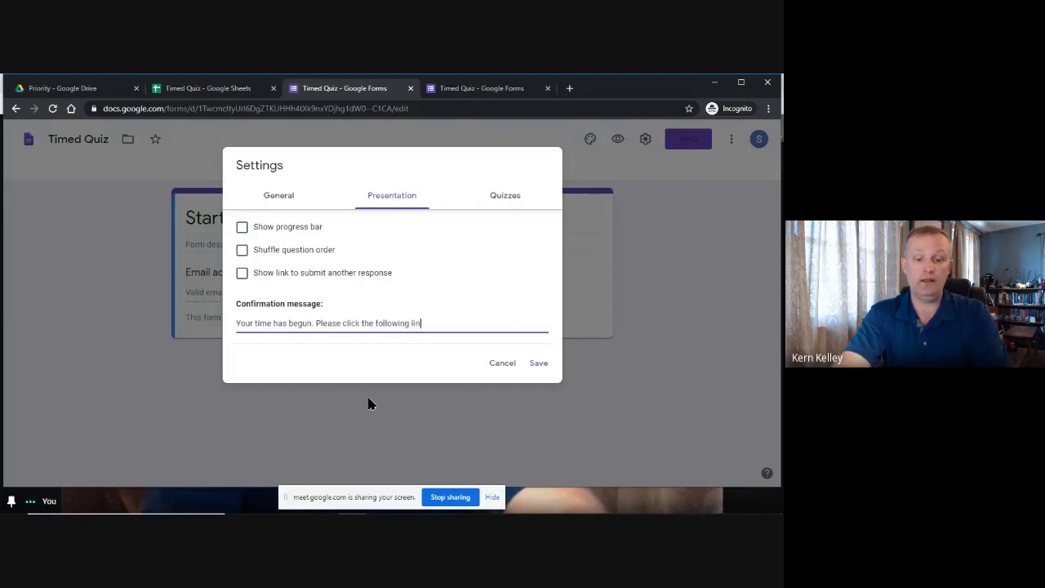
{"action": "type", "text": "k:"}
{"action": "key", "text": "Return"}
{"action": "key", "text": "Return"}
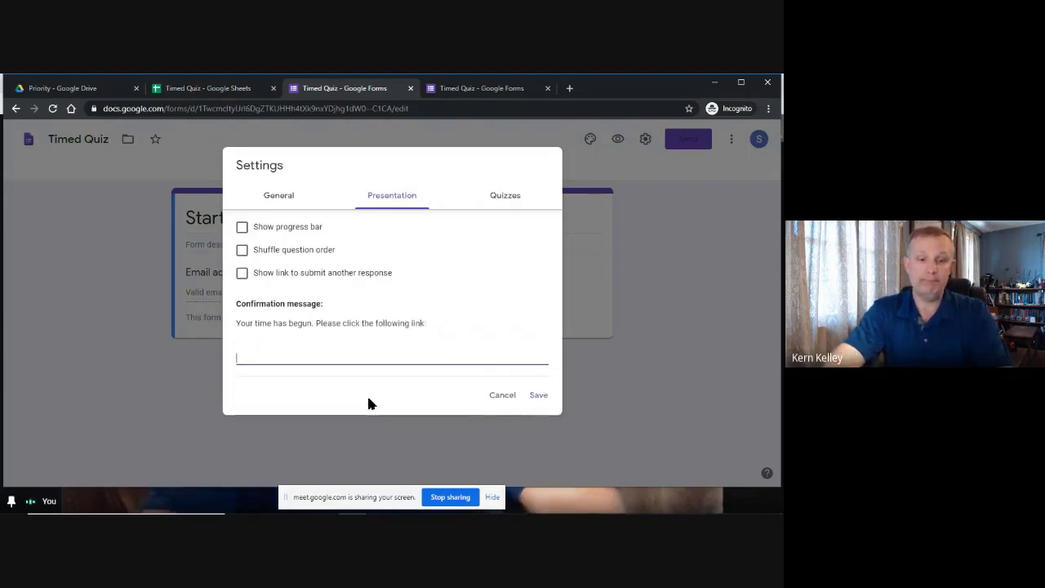
{"action": "type", "text": "https://docs.google.com/forms/d/e/1FAIpQLSf2u8J5kv4OpmwqYUNbUYIRy_cl2bOFgzljNCIEY8LCLTekoQ/viewform"}
{"action": "key", "text": "Return"}
{"action": "key", "text": "Return"}
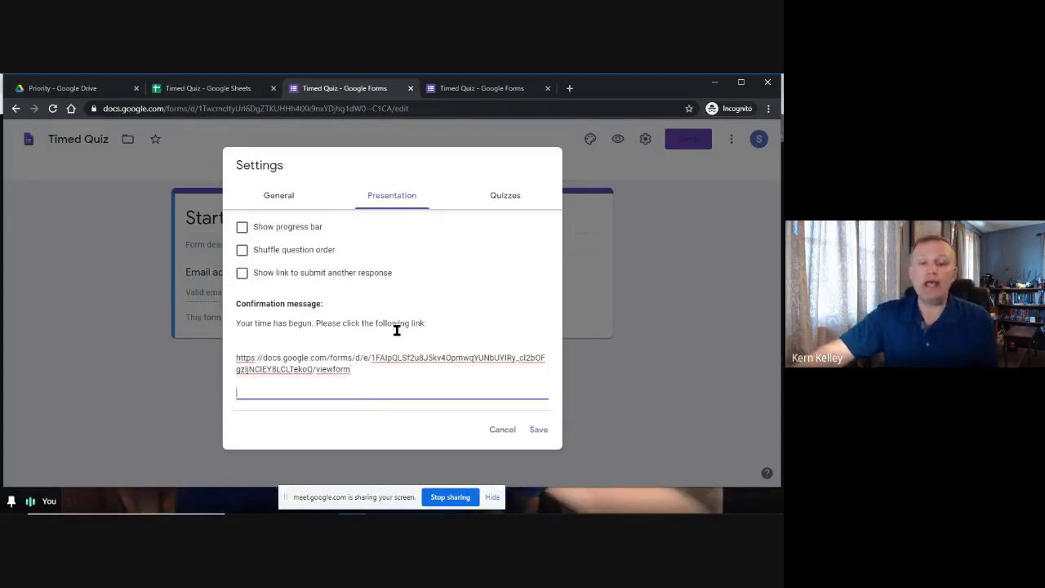
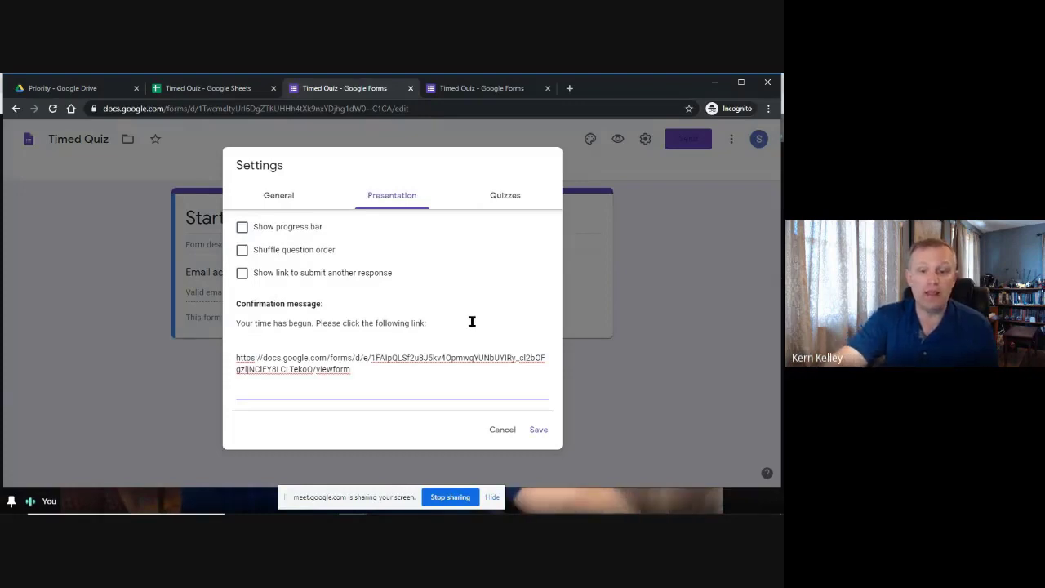
Remove the blank line above the quiz link in the Start Time confirmation message and save it.
{"action": "key", "text": "BackSpace"}
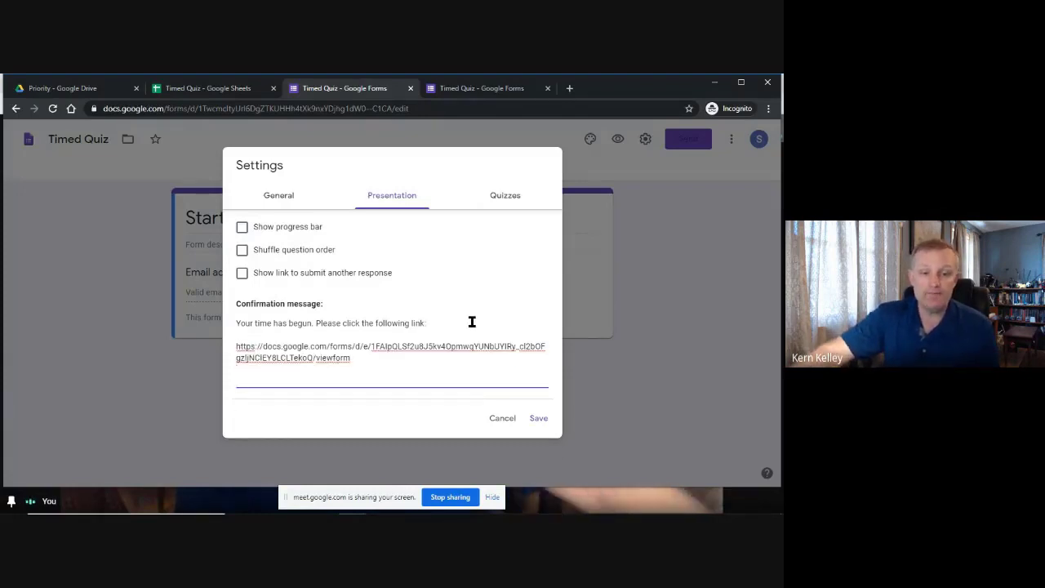
{"action": "left_click_drag", "start_coordinate": [365, 363], "coordinate": [213, 350]}
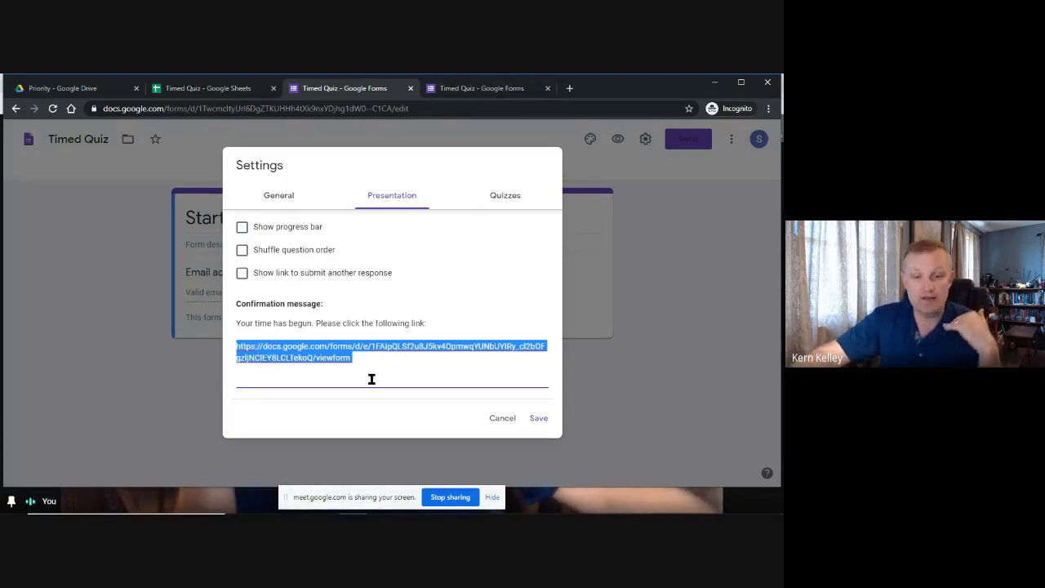
{"action": "left_click", "coordinate": [538, 419]}
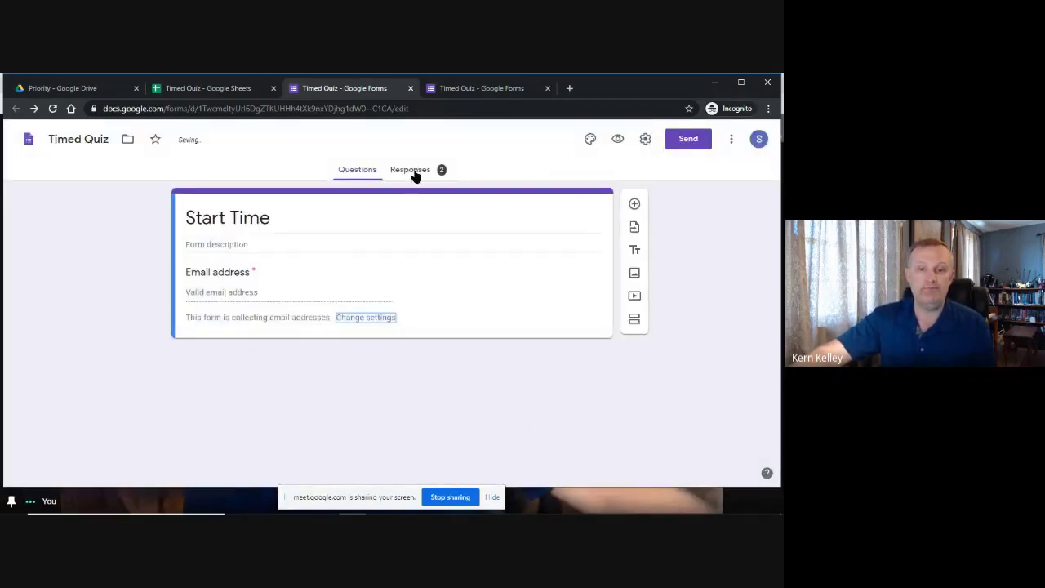
Delete the Untitled Question column on the Quiz sheet and review the remaining response columns.
{"action": "left_click", "coordinate": [196, 88]}
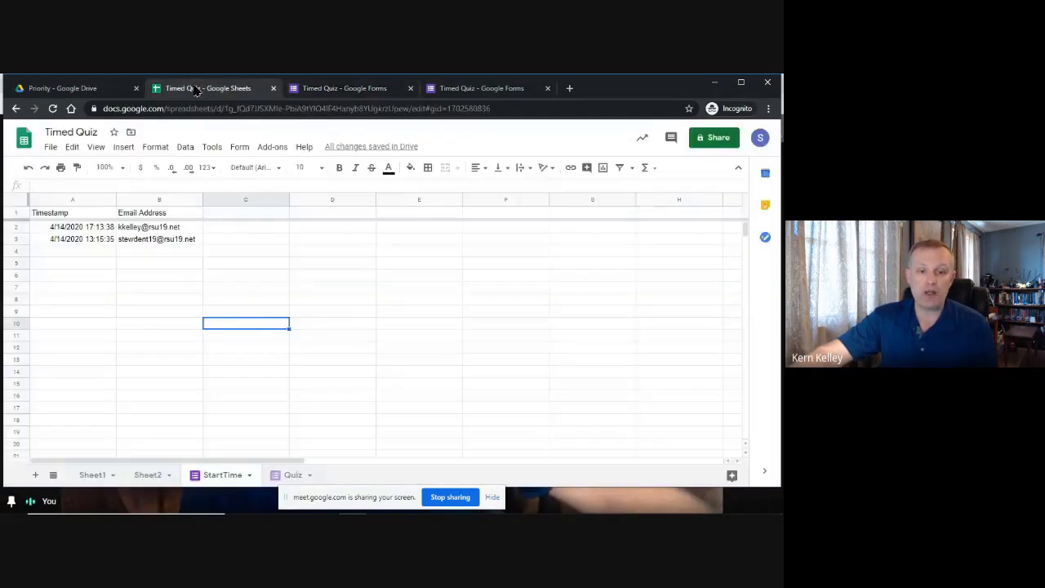
{"action": "left_click", "coordinate": [290, 476]}
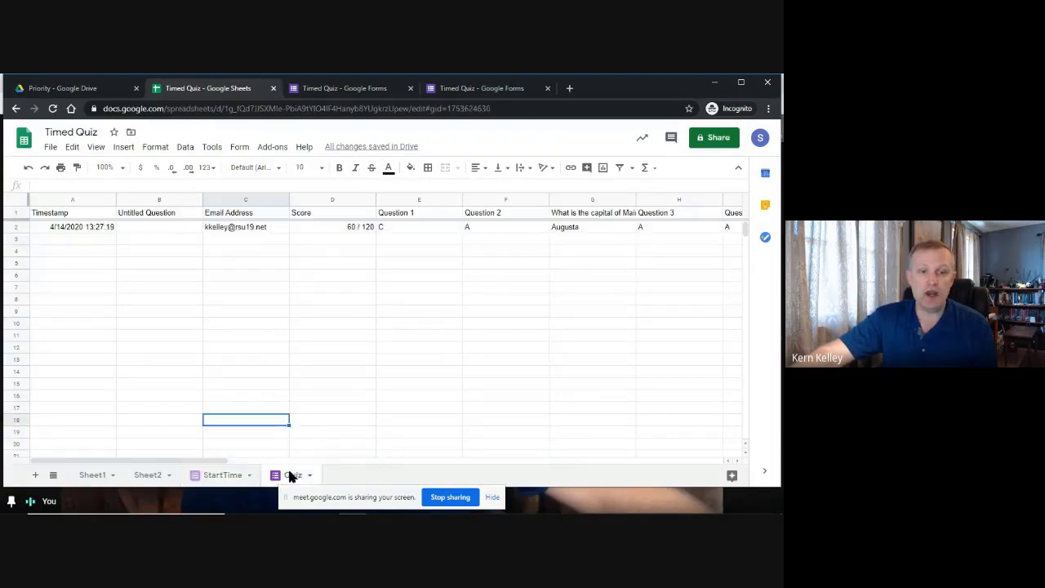
{"action": "left_click", "coordinate": [155, 202]}
{"action": "left_click", "coordinate": [196, 202]}
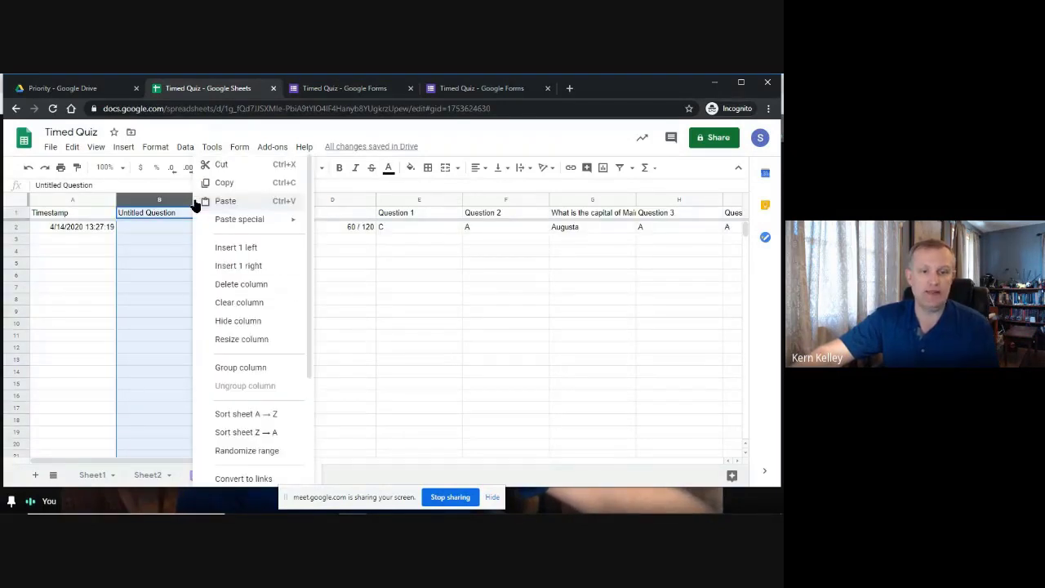
{"action": "left_click", "coordinate": [256, 291]}
{"action": "left_click", "coordinate": [164, 261]}
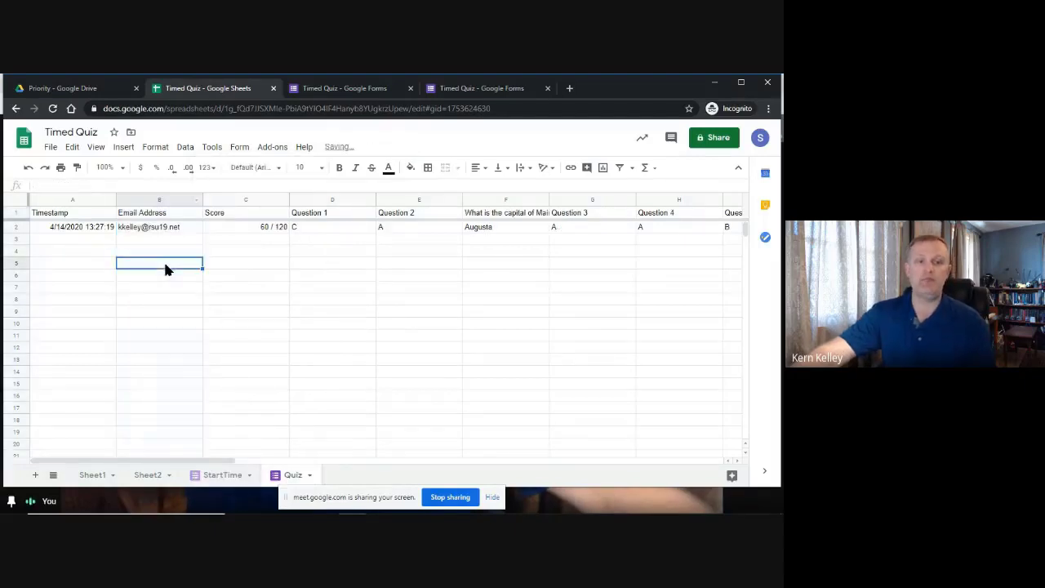
{"action": "left_click", "coordinate": [70, 249]}
{"action": "key", "text": "Right"}
{"action": "key", "text": "Right"}
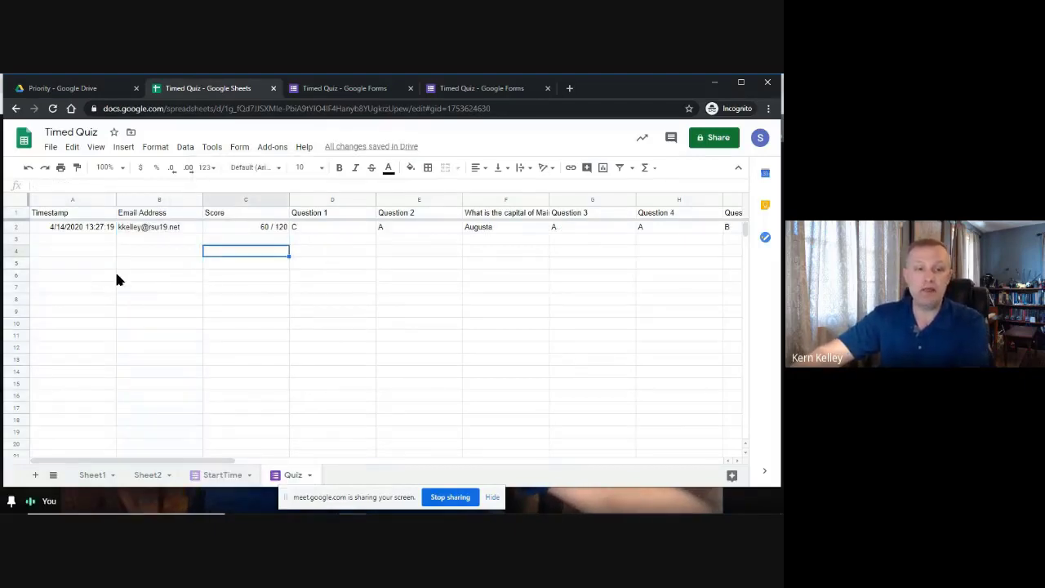
{"action": "key", "text": "Right"}
{"action": "key", "text": "Right"}
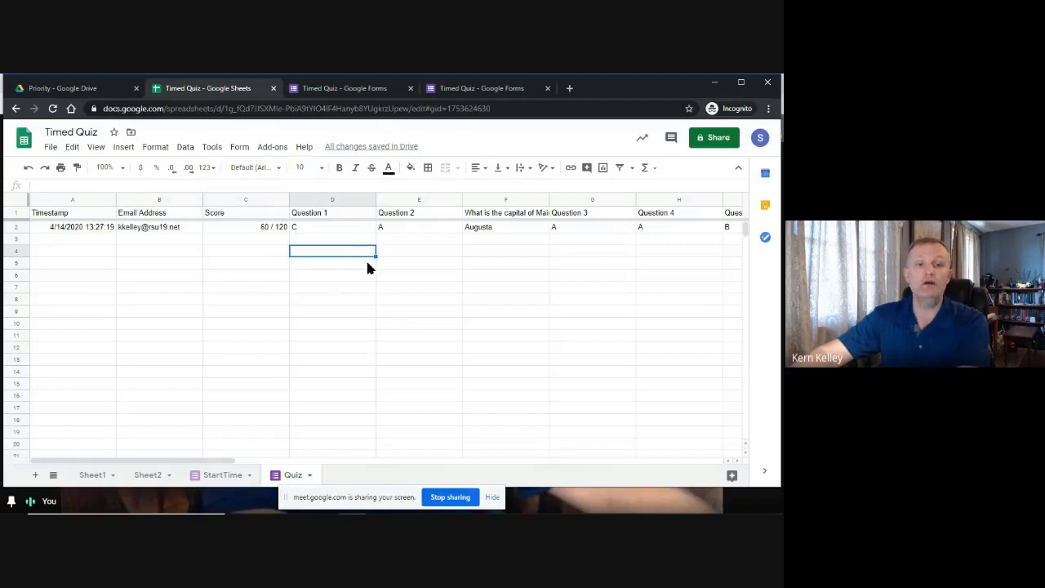
{"action": "key", "text": "Right"}
{"action": "key", "text": "Right"}
{"action": "key", "text": "Right"}
{"action": "key", "text": "Right"}
{"action": "key", "text": "Right"}
{"action": "key", "text": "Left"}
{"action": "key", "text": "Left"}
{"action": "key", "text": "Left"}
{"action": "key", "text": "Left"}
{"action": "key", "text": "Left"}
{"action": "key", "text": "Left"}
{"action": "key", "text": "Left"}
{"action": "key", "text": "Left"}
{"action": "key", "text": "Left"}
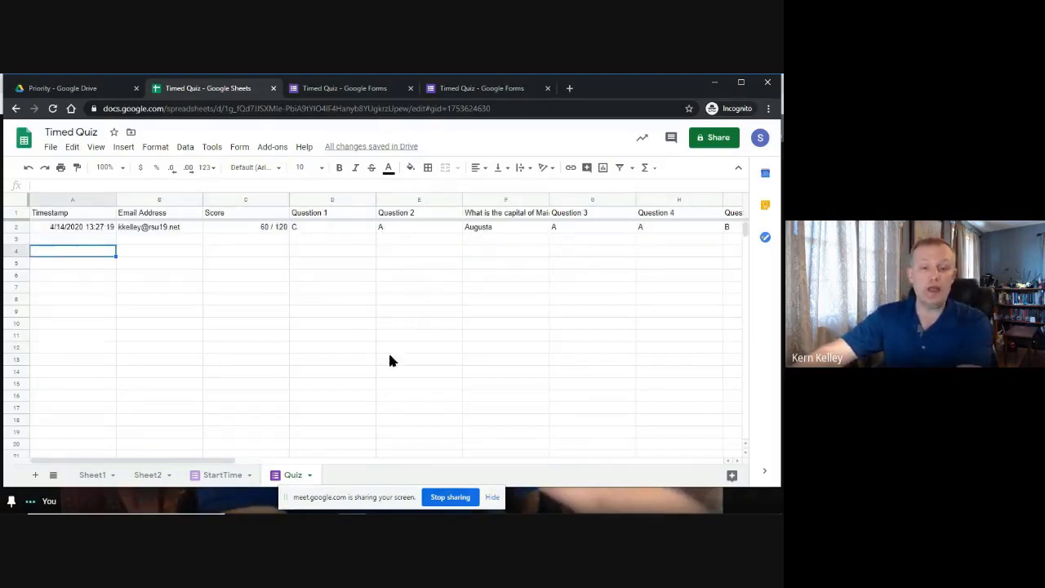
{"action": "left_click", "coordinate": [244, 228]}
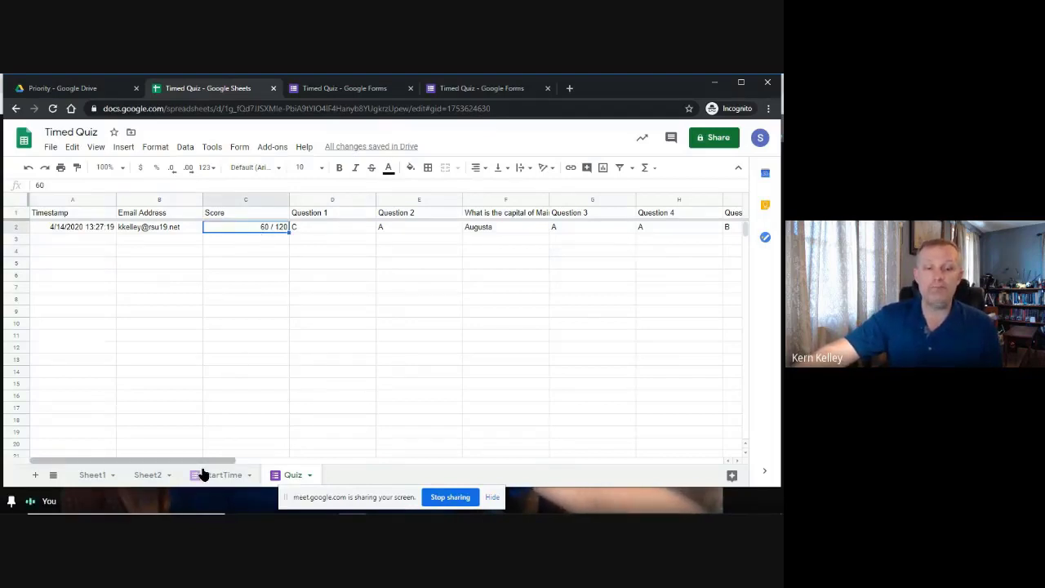
Clear the second start-time response in row 3 of the StartTime sheet.
{"action": "left_click", "coordinate": [226, 475]}
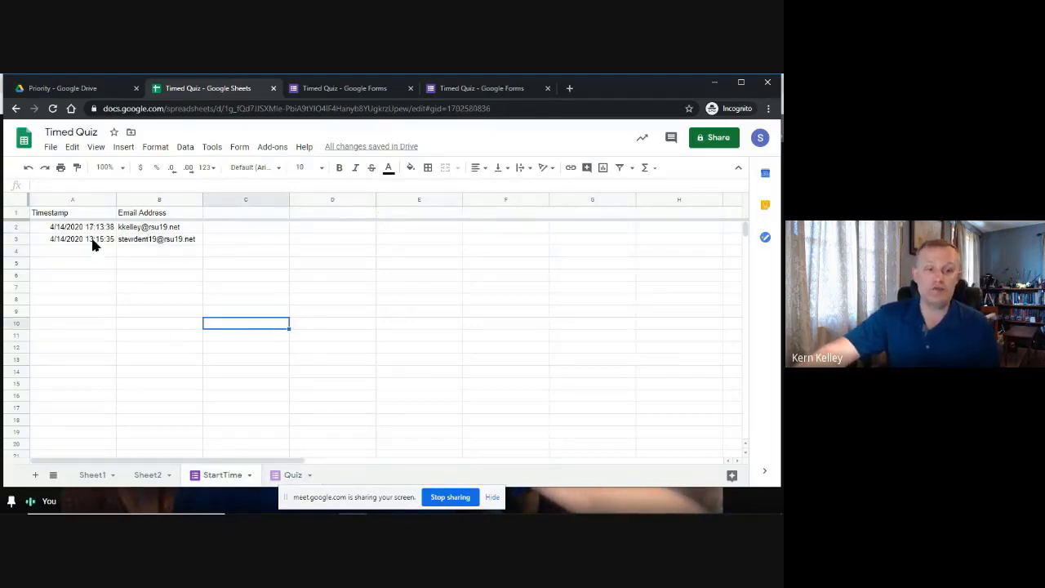
{"action": "left_click_drag", "start_coordinate": [93, 239], "coordinate": [163, 242]}
{"action": "key", "text": "Delete"}
{"action": "left_click", "coordinate": [164, 288]}
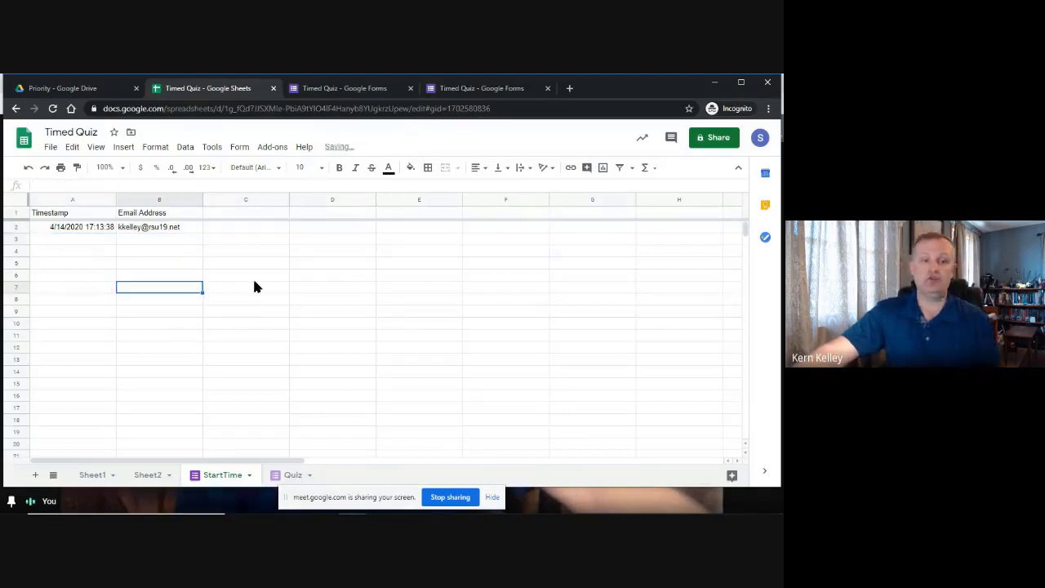
{"action": "left_click", "coordinate": [253, 276]}
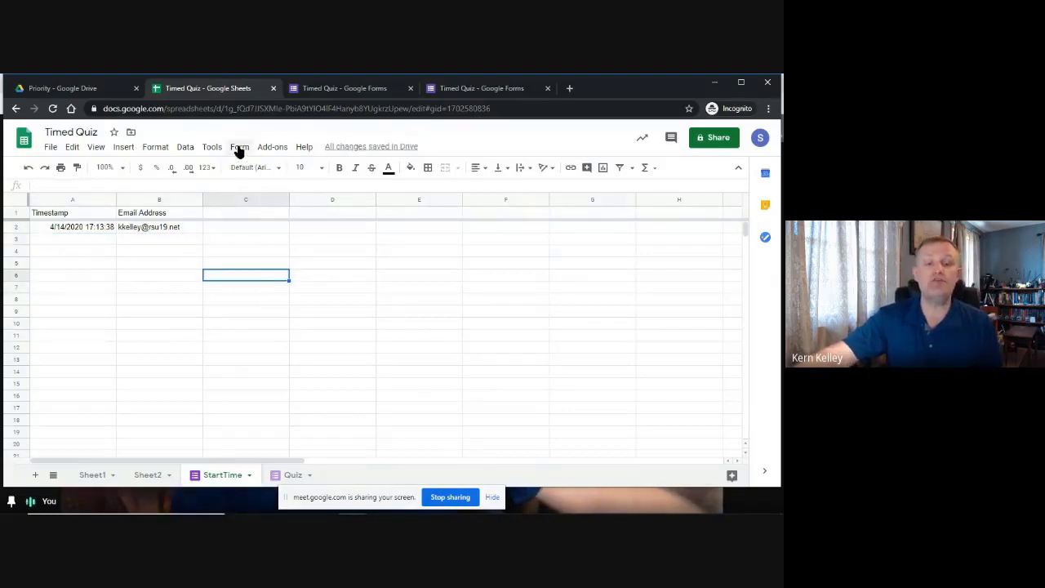
Submit the live Start Time form with a student e-mail and follow the confirmation's quiz link.
{"action": "left_click", "coordinate": [239, 148]}
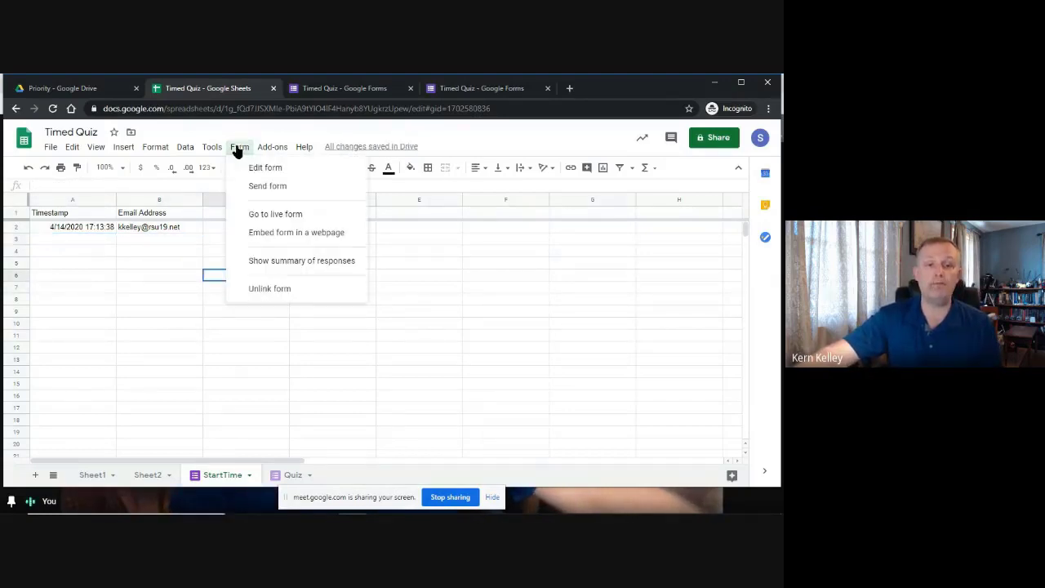
{"action": "left_click", "coordinate": [267, 215]}
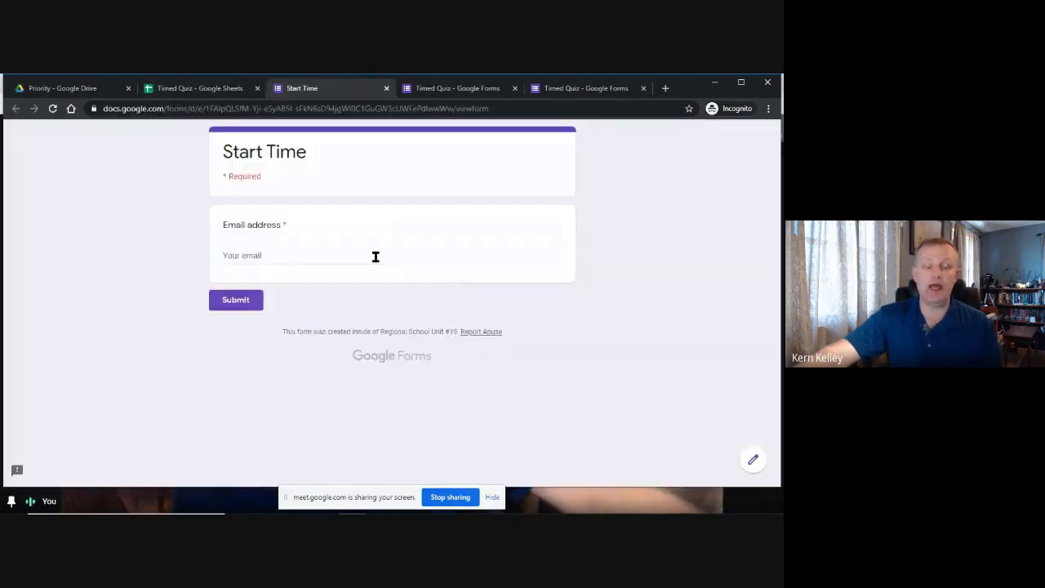
{"action": "left_click", "coordinate": [271, 254]}
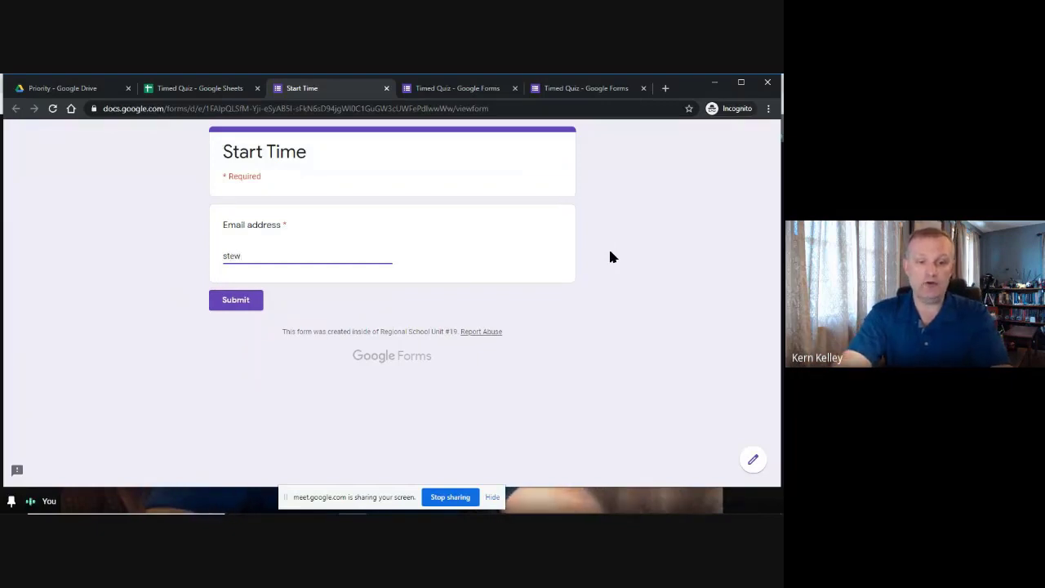
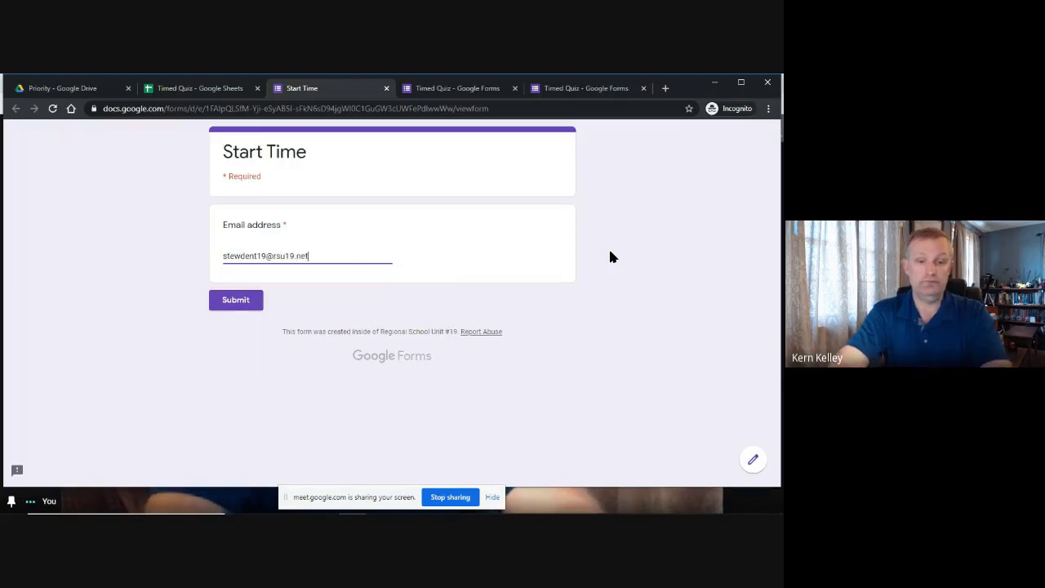
{"action": "key", "text": "ctrl+a"}
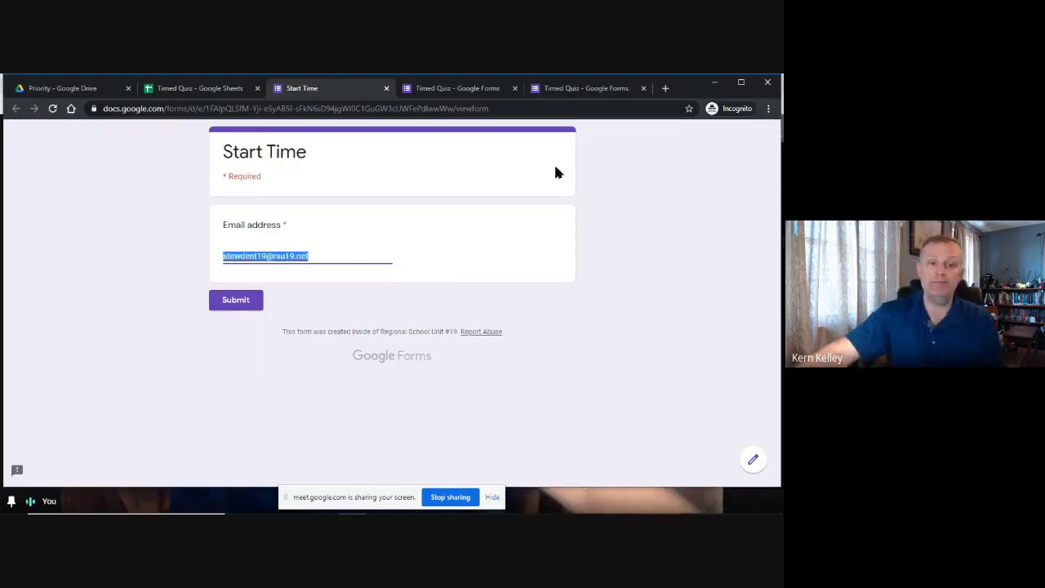
{"action": "left_click", "coordinate": [221, 302]}
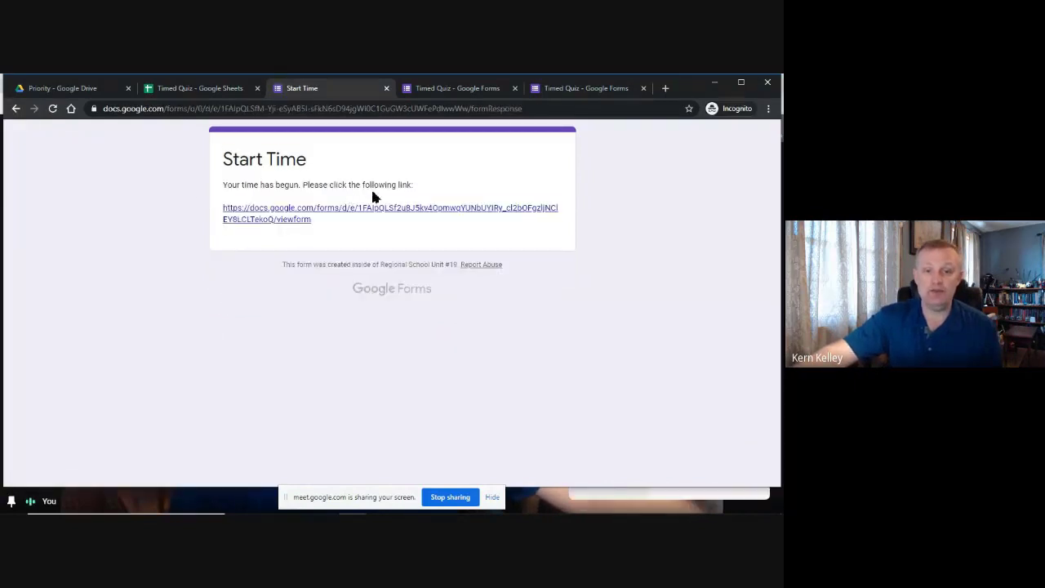
{"action": "left_click", "coordinate": [298, 218]}
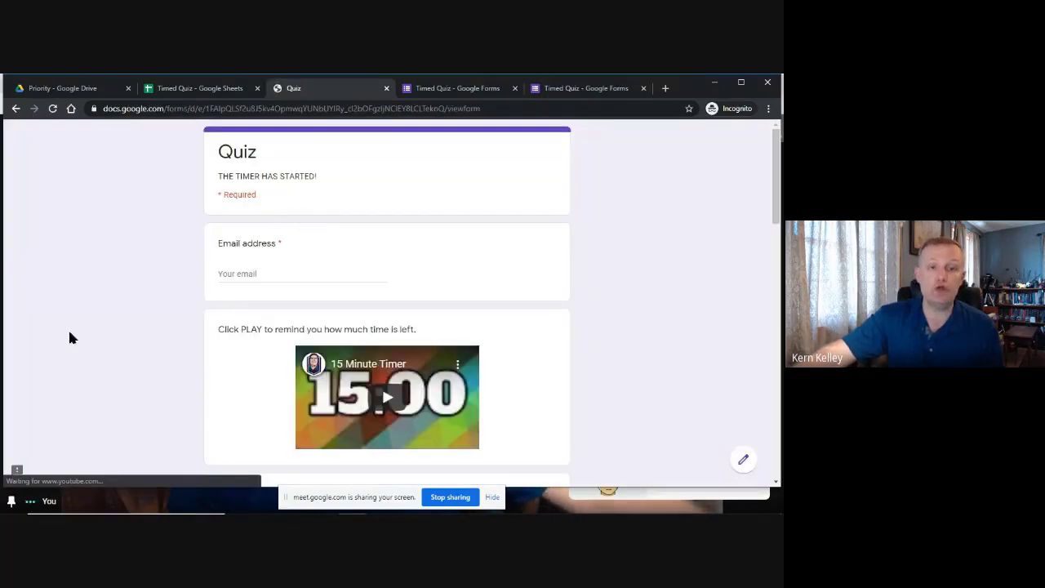
Fill in the quiz e-mail, start the 15 Minute Timer video, and answer B for Question 1.
{"action": "left_click", "coordinate": [284, 275]}
{"action": "left_click", "coordinate": [261, 296]}
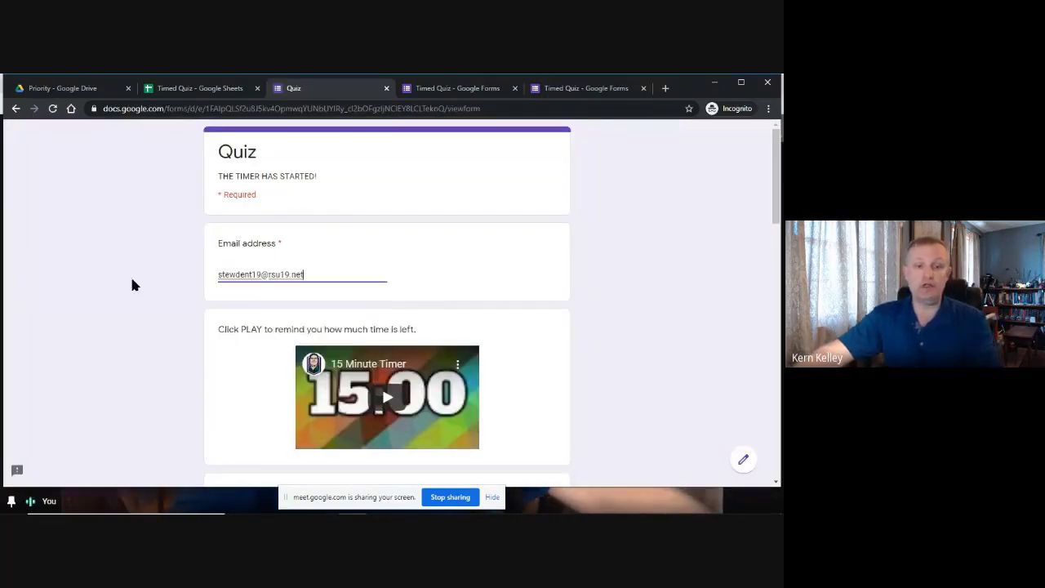
{"action": "scroll", "coordinate": [185, 303], "scroll_direction": "down", "scroll_amount": 2}
{"action": "left_click", "coordinate": [403, 223]}
{"action": "scroll", "coordinate": [592, 239], "scroll_direction": "down", "scroll_amount": 3}
{"action": "scroll", "coordinate": [630, 243], "scroll_direction": "up", "scroll_amount": 3}
{"action": "scroll", "coordinate": [531, 254], "scroll_direction": "down", "scroll_amount": 1}
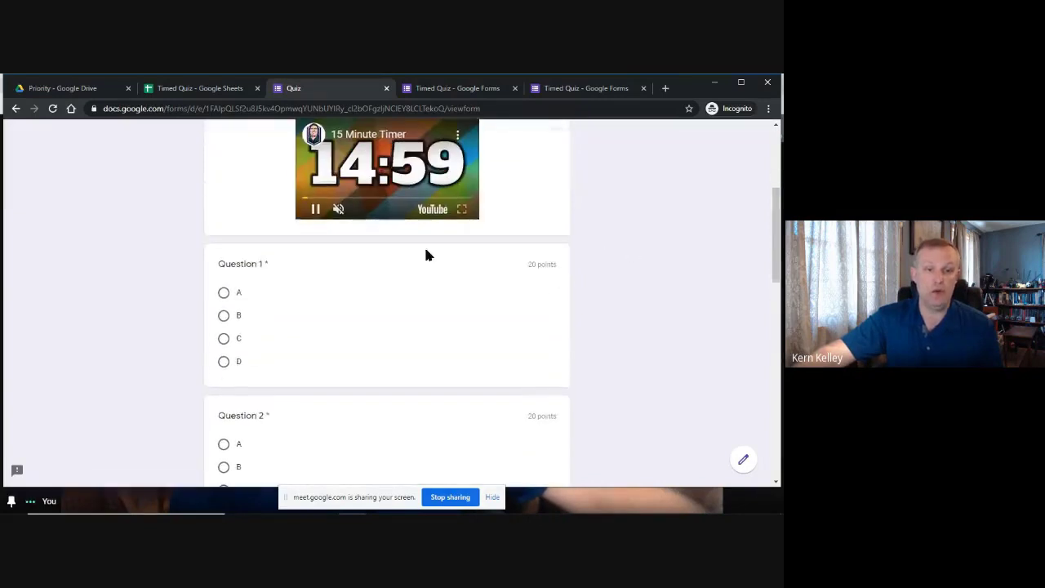
{"action": "left_click", "coordinate": [222, 315]}
{"action": "scroll", "coordinate": [343, 335], "scroll_direction": "down", "scroll_amount": 3}
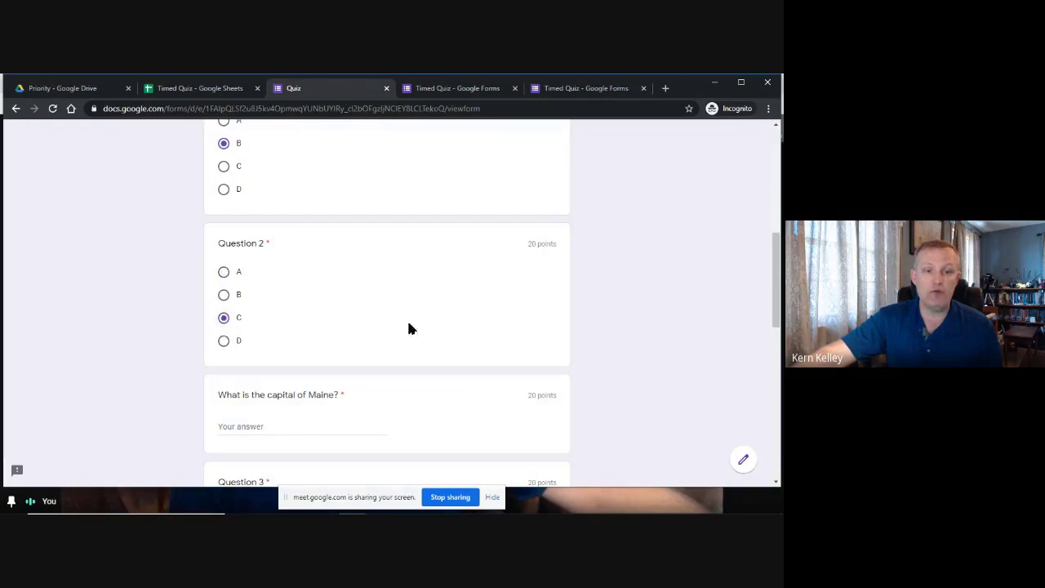
{"action": "scroll", "coordinate": [409, 327], "scroll_direction": "down", "scroll_amount": 3}
Answer Concord for the capital of Maine, A for Question 3 and B for Question 4.
{"action": "left_click", "coordinate": [278, 197]}
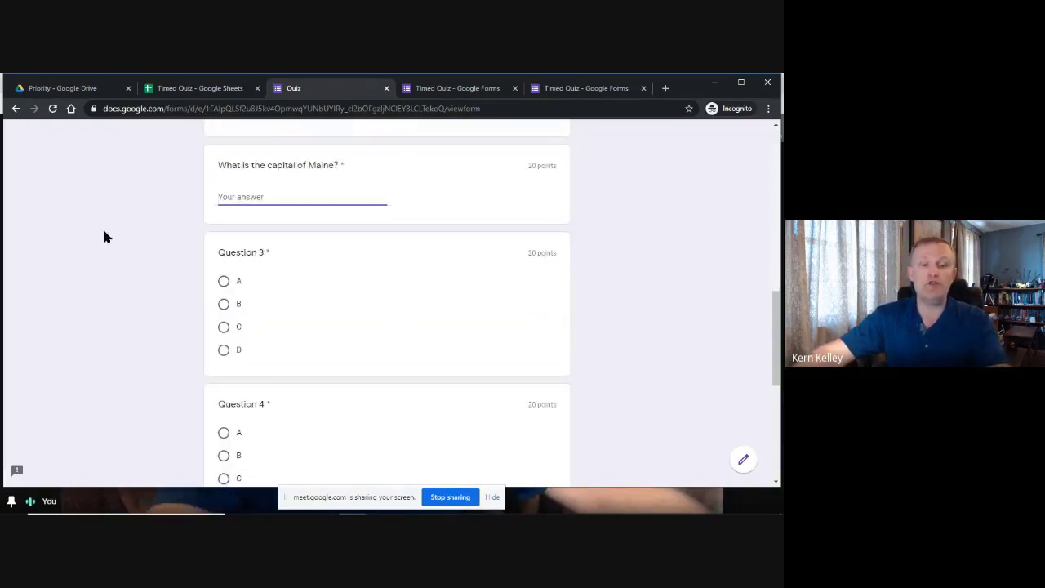
{"action": "type", "text": "Concord"}
{"action": "left_click", "coordinate": [82, 223]}
{"action": "scroll", "coordinate": [270, 207], "scroll_direction": "down", "scroll_amount": 2}
{"action": "left_click", "coordinate": [245, 167]}
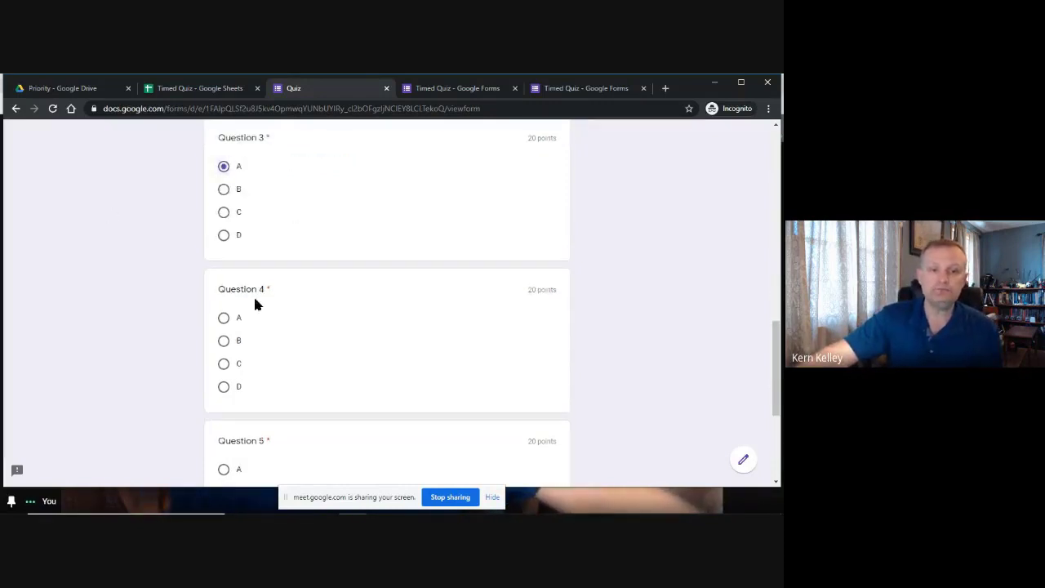
{"action": "left_click", "coordinate": [223, 340]}
{"action": "scroll", "coordinate": [322, 373], "scroll_direction": "down", "scroll_amount": 2}
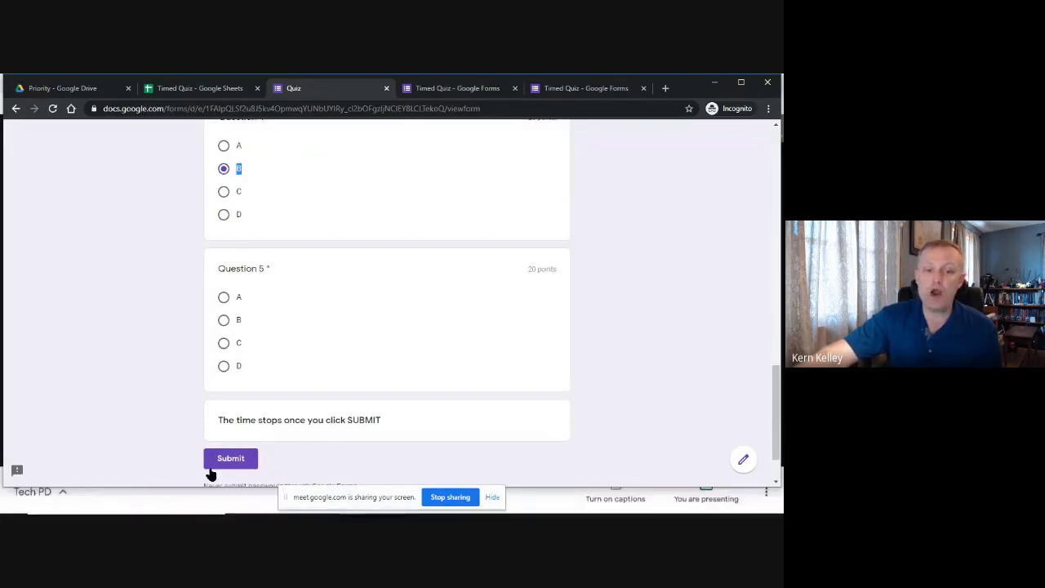
Answer the required Question 5 with option A and submit the quiz.
{"action": "left_click", "coordinate": [242, 463]}
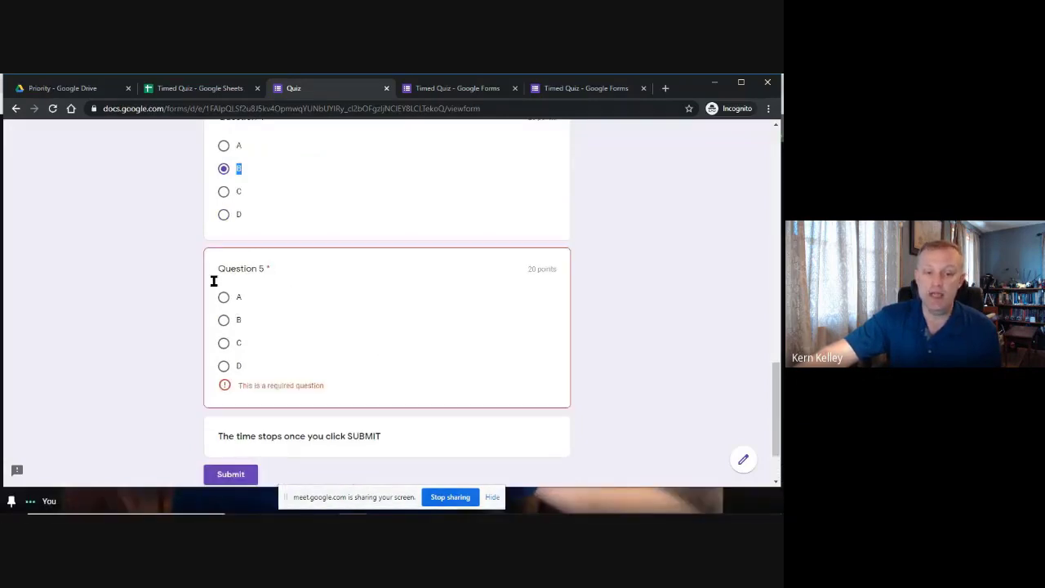
{"action": "scroll", "coordinate": [368, 355], "scroll_direction": "down", "scroll_amount": 1}
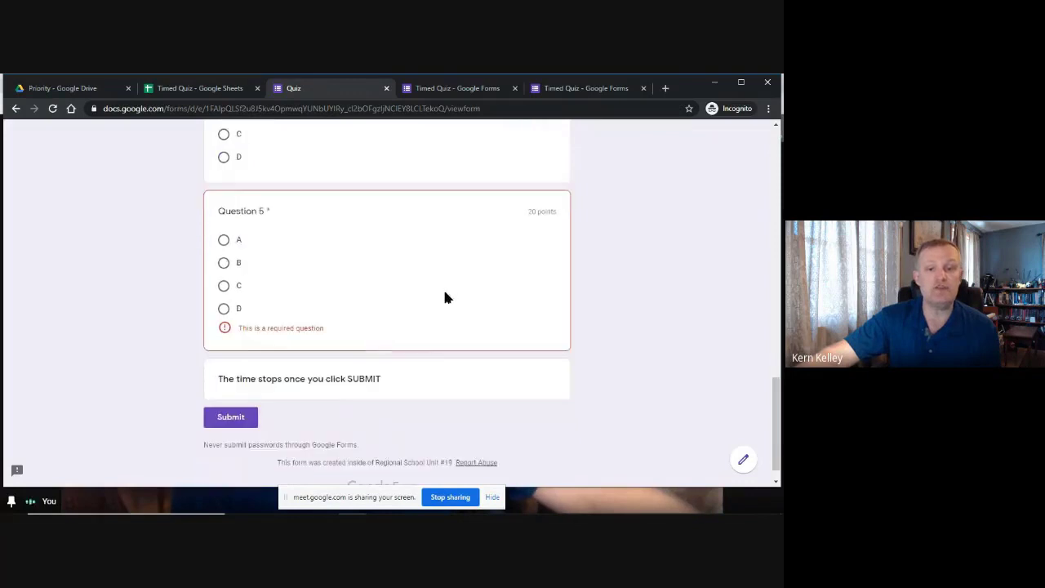
{"action": "left_click", "coordinate": [224, 240]}
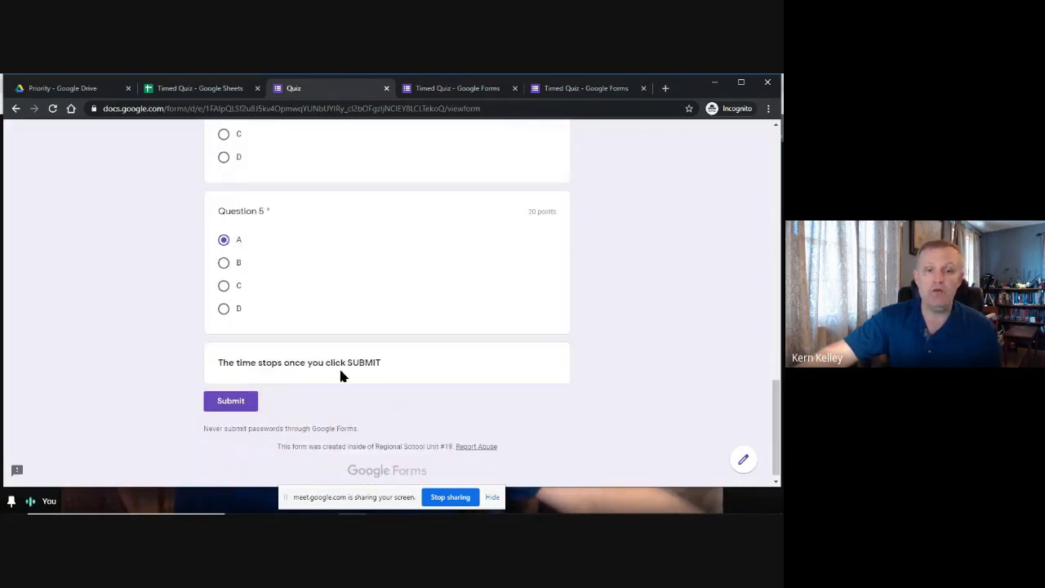
{"action": "left_click", "coordinate": [233, 402]}
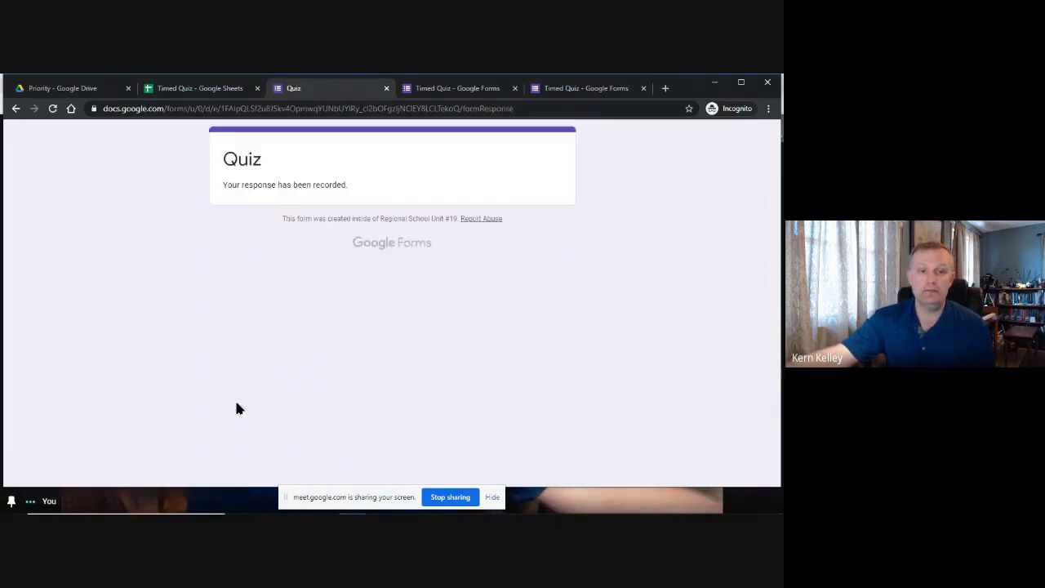
Delete the empty row 3 from StartTime and check the new 13:29:36 start entry.
{"action": "left_click", "coordinate": [198, 87]}
{"action": "left_click", "coordinate": [223, 239]}
{"action": "left_click", "coordinate": [72, 146]}
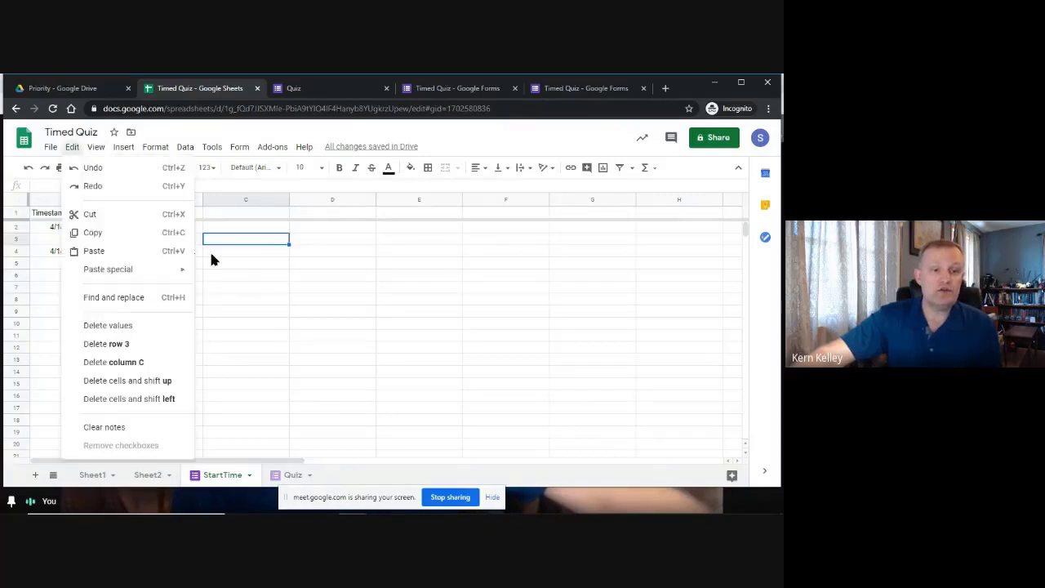
{"action": "left_click", "coordinate": [123, 344]}
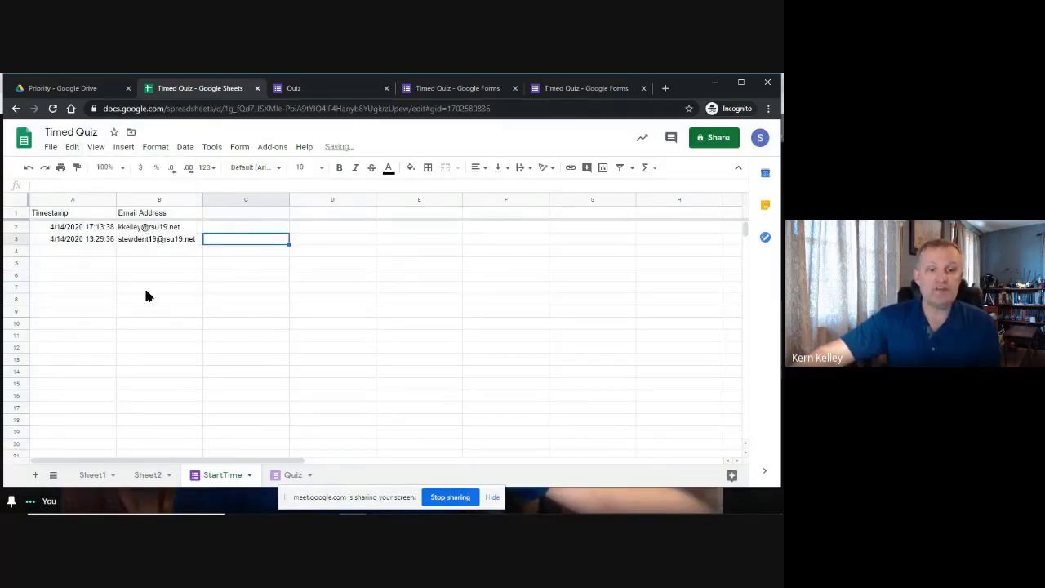
{"action": "left_click", "coordinate": [63, 239]}
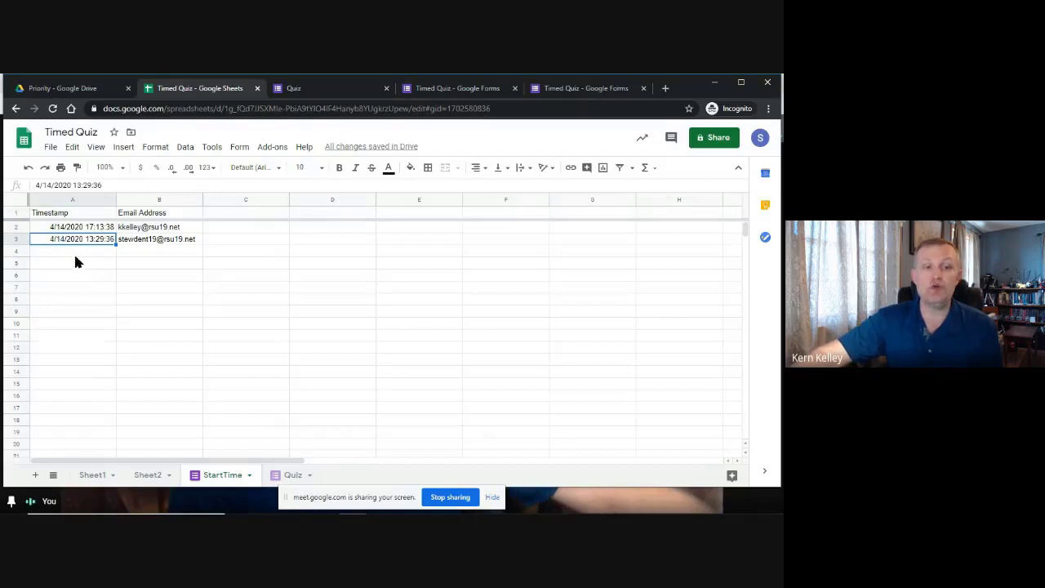
{"action": "left_click", "coordinate": [159, 239]}
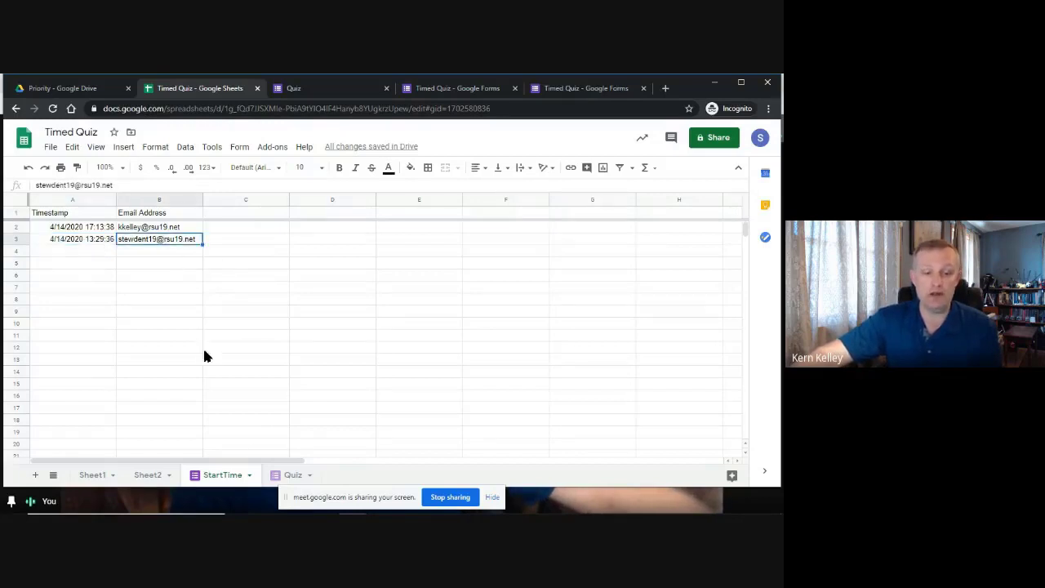
Review the matching Quiz response's timestamp, e-mail, 80 / 120 score and Question 1 answer.
{"action": "left_click", "coordinate": [290, 476]}
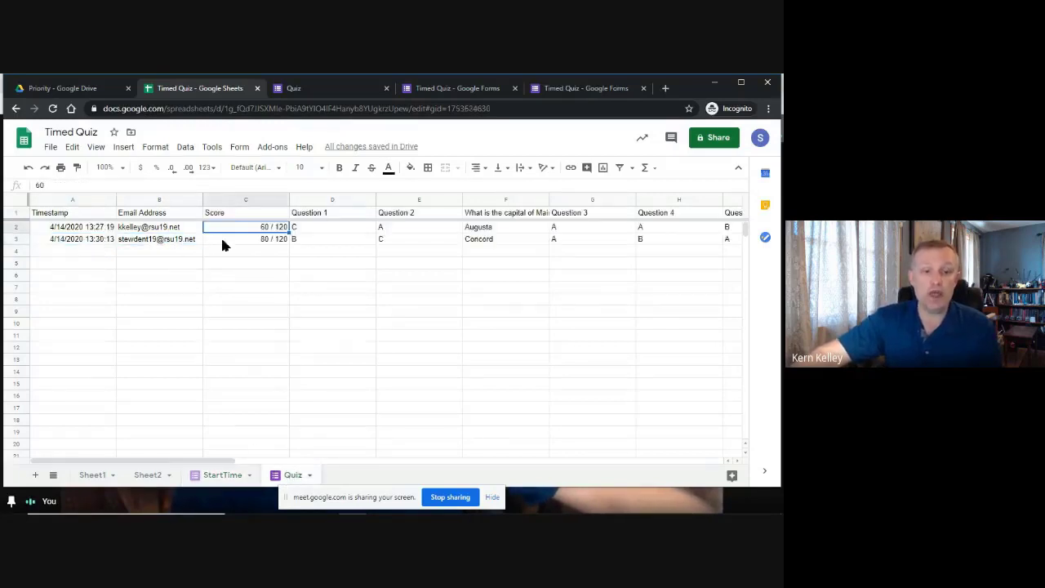
{"action": "left_click", "coordinate": [97, 240]}
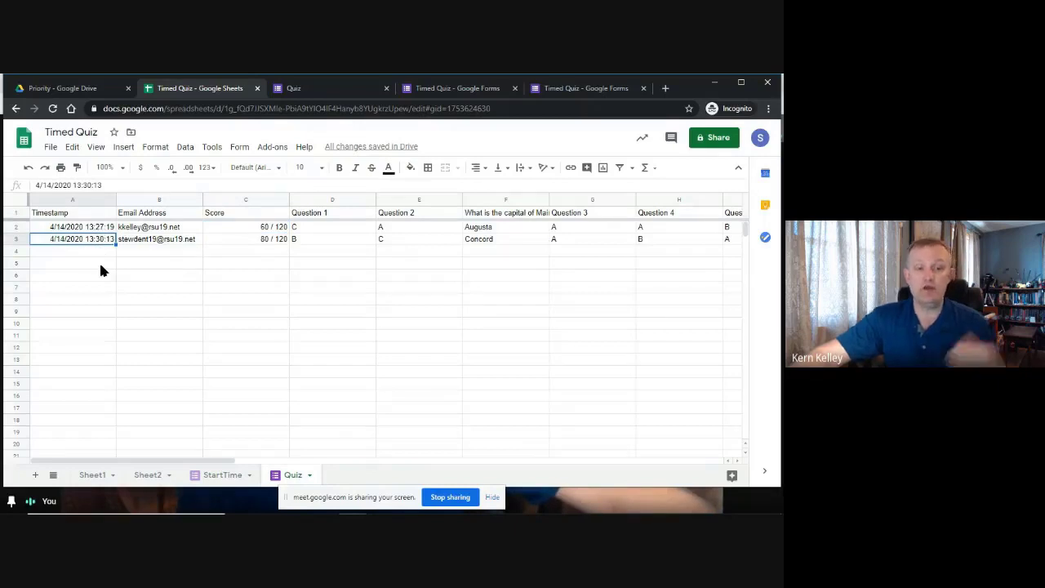
{"action": "left_click", "coordinate": [154, 240]}
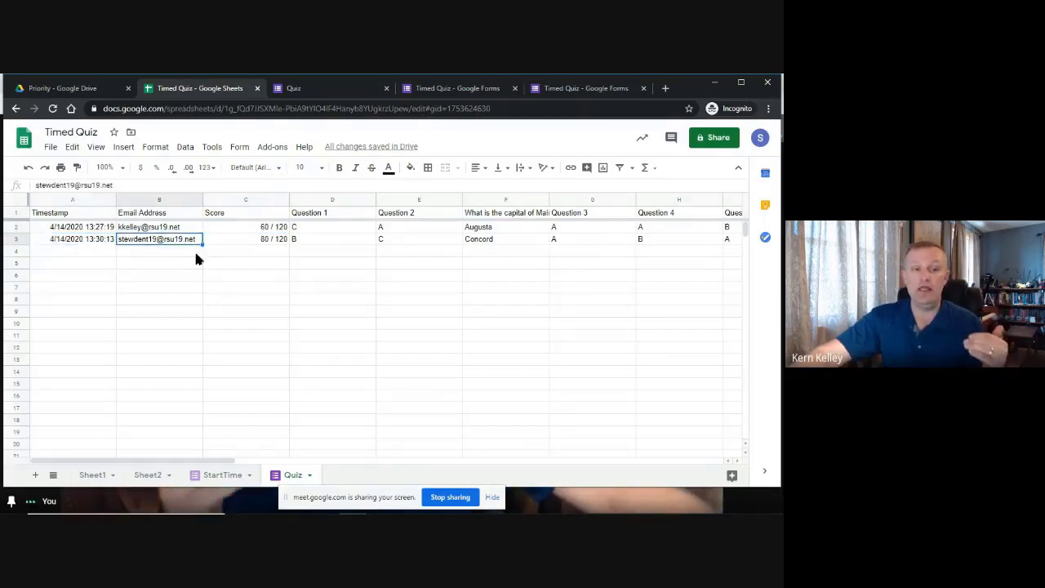
{"action": "left_click", "coordinate": [237, 240]}
{"action": "left_click", "coordinate": [328, 240]}
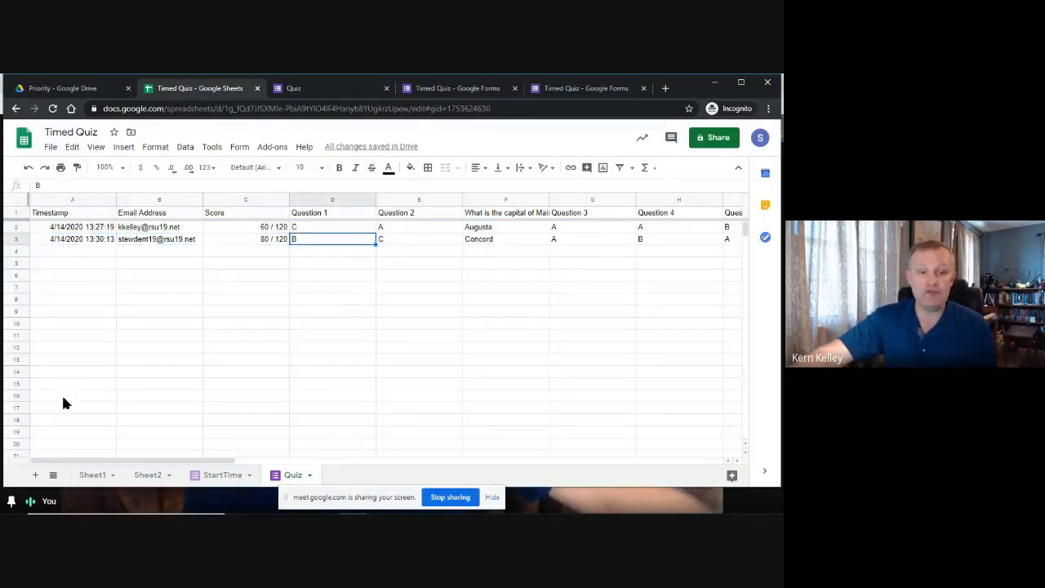
{"action": "left_click", "coordinate": [147, 475]}
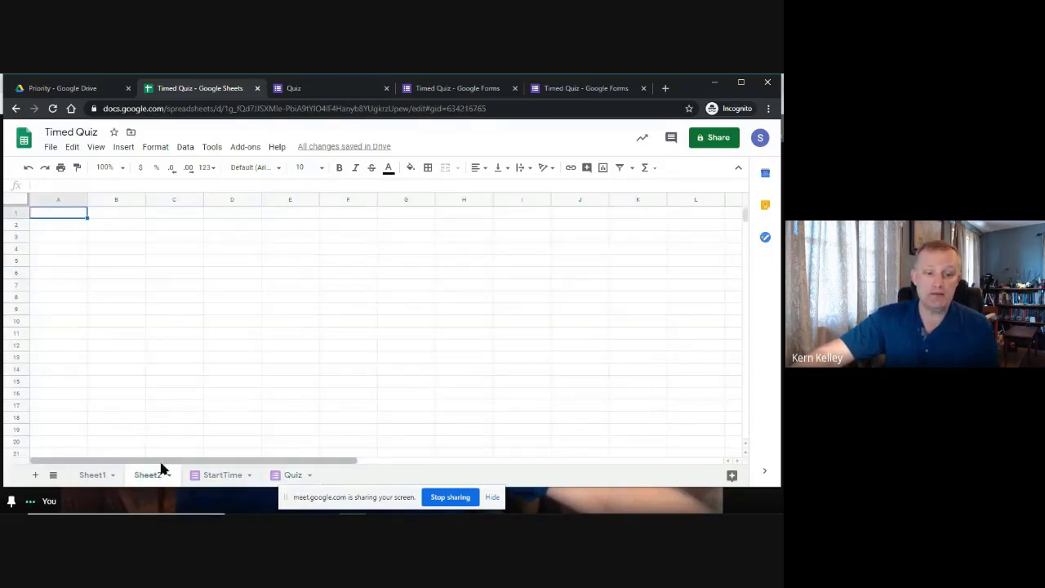
Rename the Sheet2 tab to Results.
{"action": "double_click", "coordinate": [141, 476]}
{"action": "type", "text": "Res"}
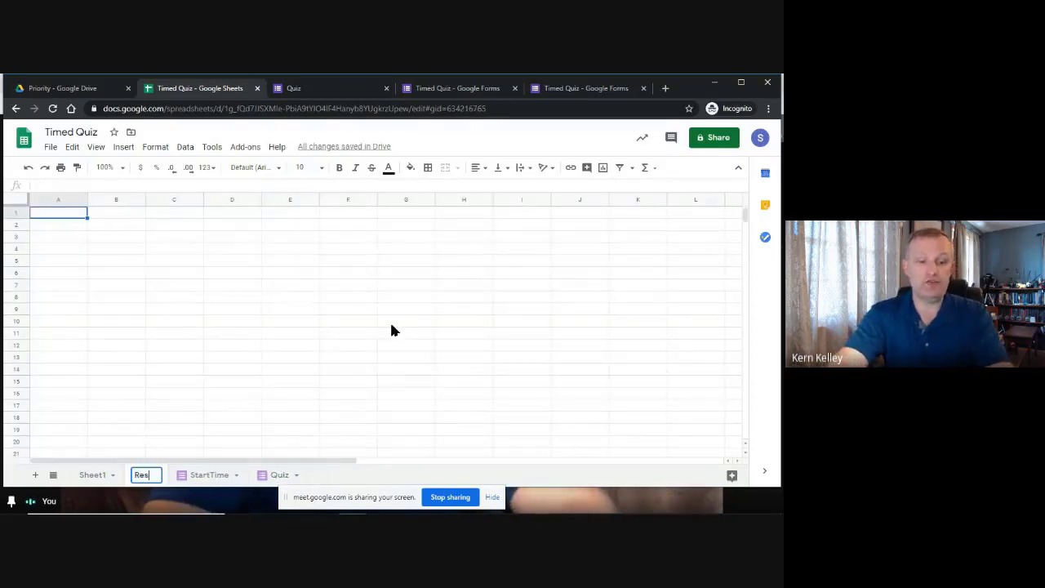
{"action": "type", "text": "ults"}
{"action": "key", "text": "Return"}
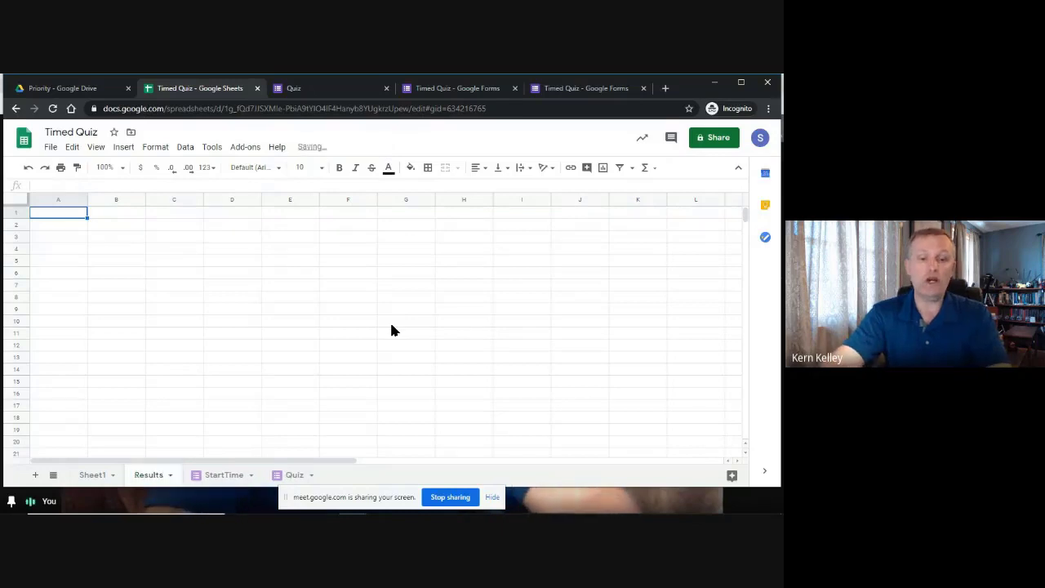
Delete the Sheet1 tab, confirming the deletion.
{"action": "left_click", "coordinate": [116, 482]}
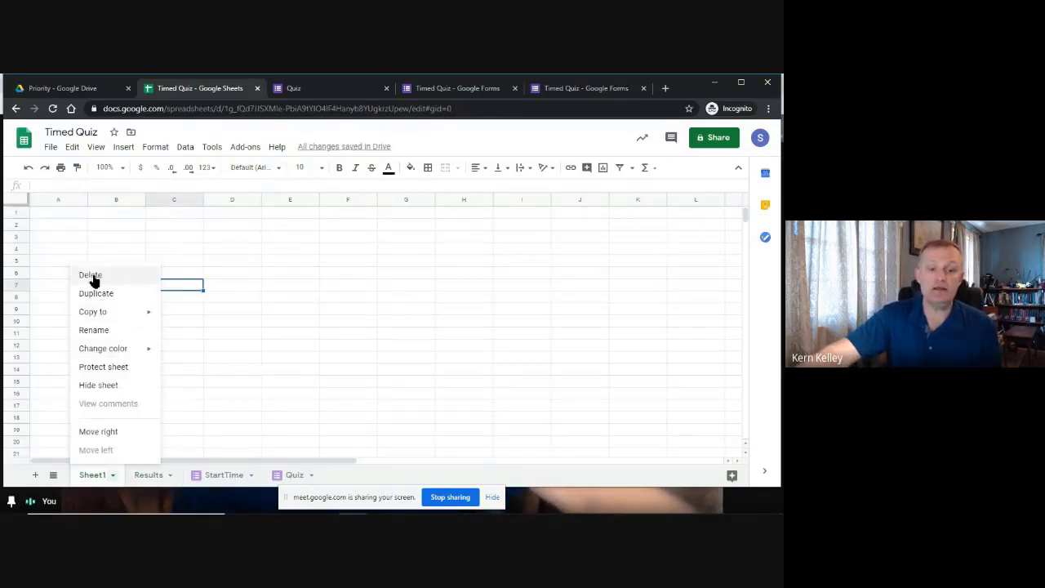
{"action": "left_click", "coordinate": [89, 274]}
{"action": "left_click", "coordinate": [528, 327]}
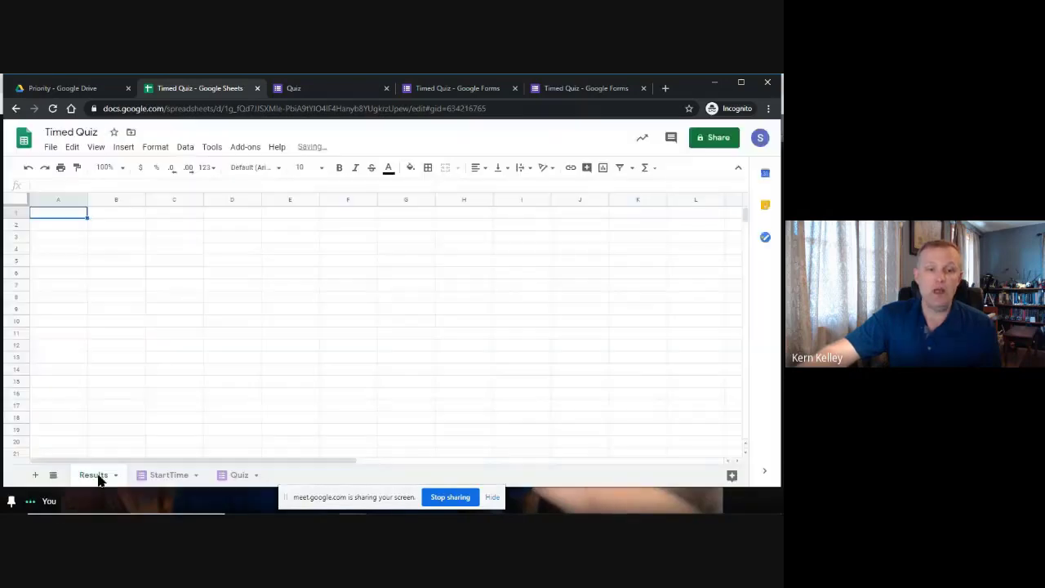
Look over the StartTime and Quiz tabs, then survey cells on the blank Results sheet.
{"action": "left_click", "coordinate": [166, 475]}
{"action": "left_click", "coordinate": [239, 475]}
{"action": "left_click", "coordinate": [155, 476]}
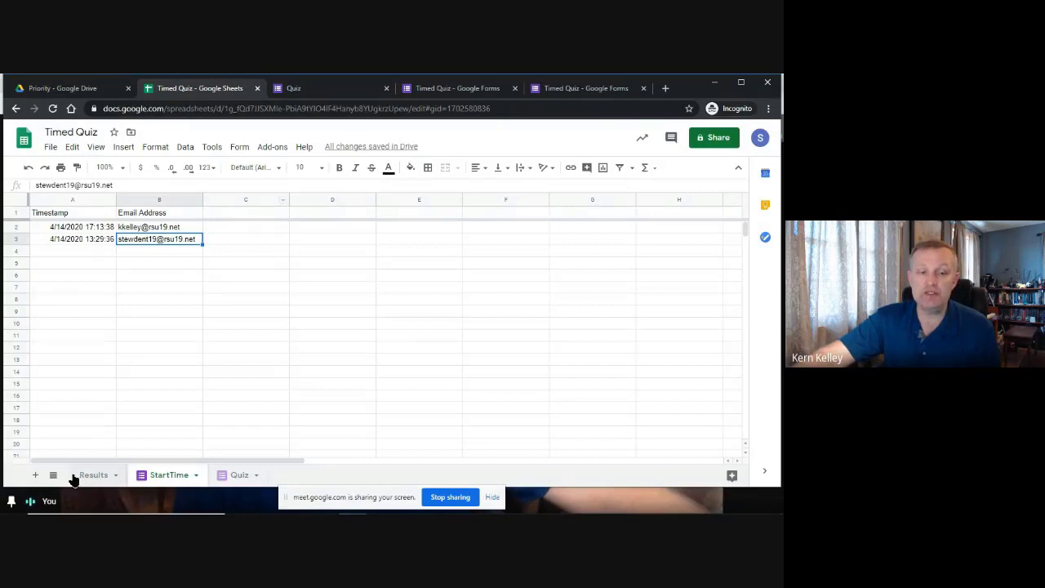
{"action": "left_click", "coordinate": [92, 477]}
{"action": "left_click", "coordinate": [103, 238]}
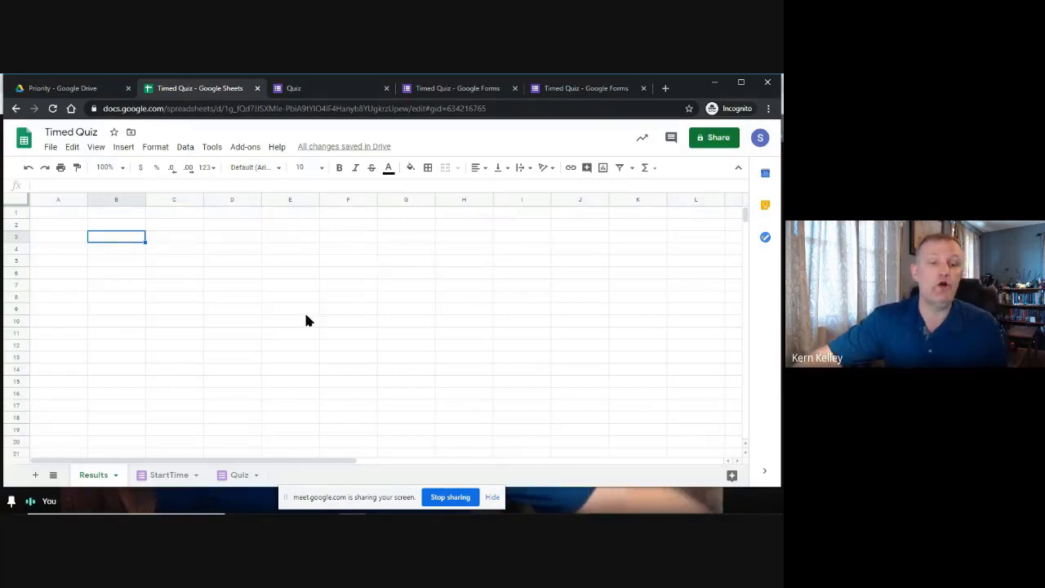
{"action": "left_click", "coordinate": [194, 274]}
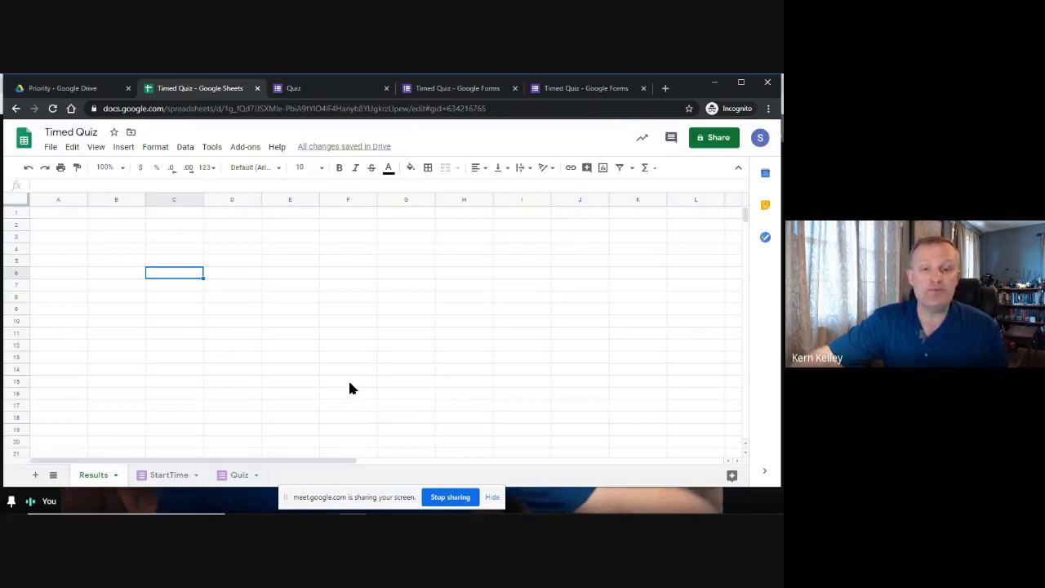
{"action": "left_click_drag", "start_coordinate": [232, 237], "coordinate": [493, 349]}
{"action": "left_click", "coordinate": [174, 294]}
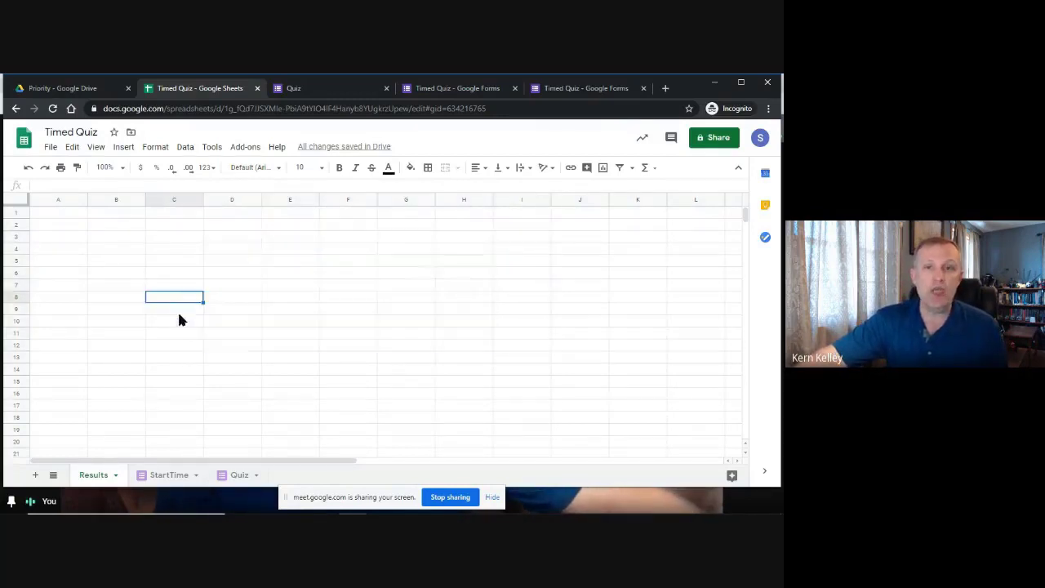
{"action": "left_click", "coordinate": [152, 263]}
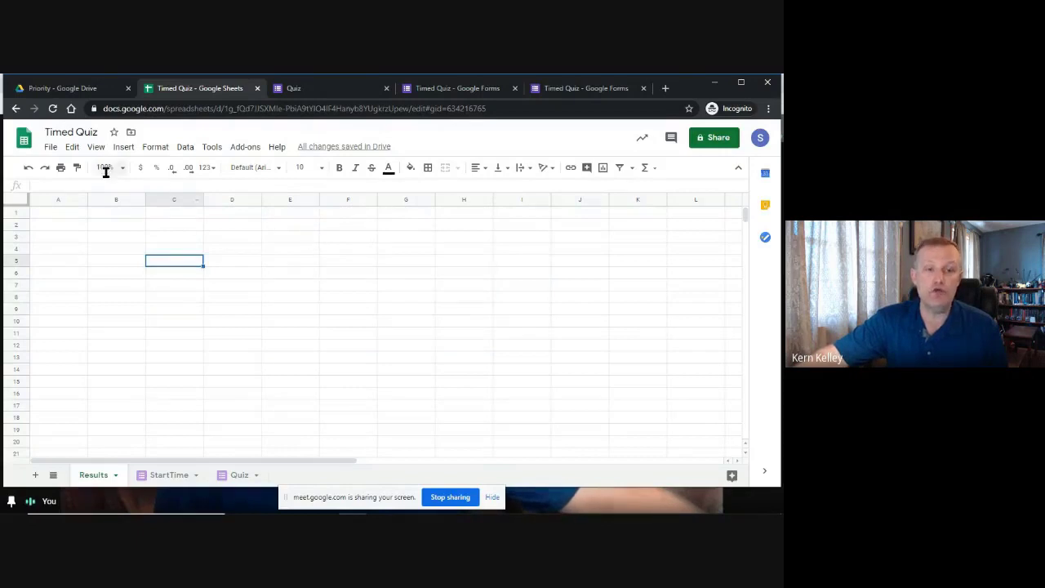
Turn off gridlines on the Results sheet.
{"action": "left_click", "coordinate": [93, 146]}
{"action": "mouse_move", "coordinate": [72, 147]}
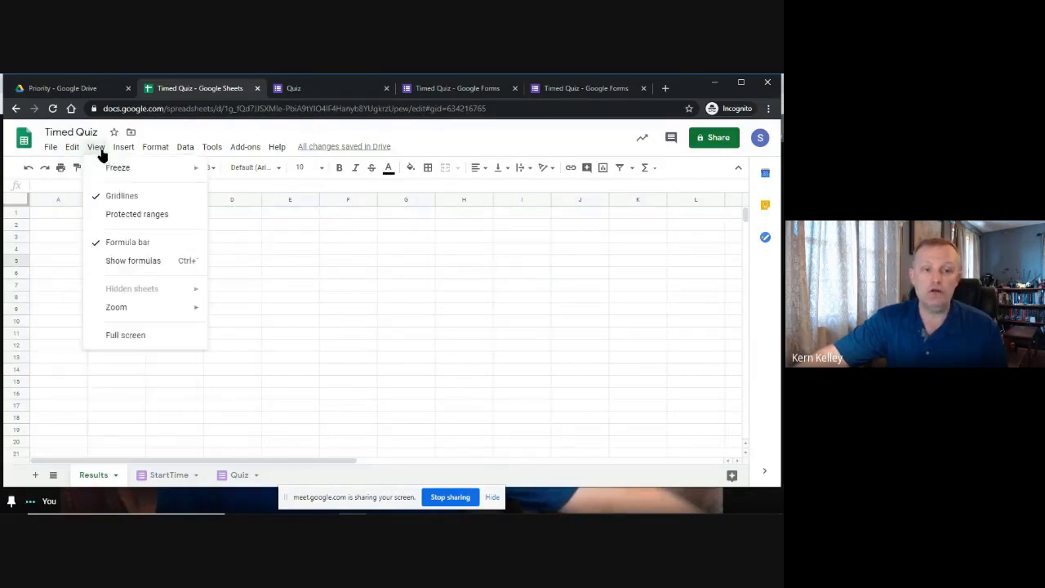
{"action": "left_click", "coordinate": [113, 200]}
{"action": "left_click", "coordinate": [408, 308]}
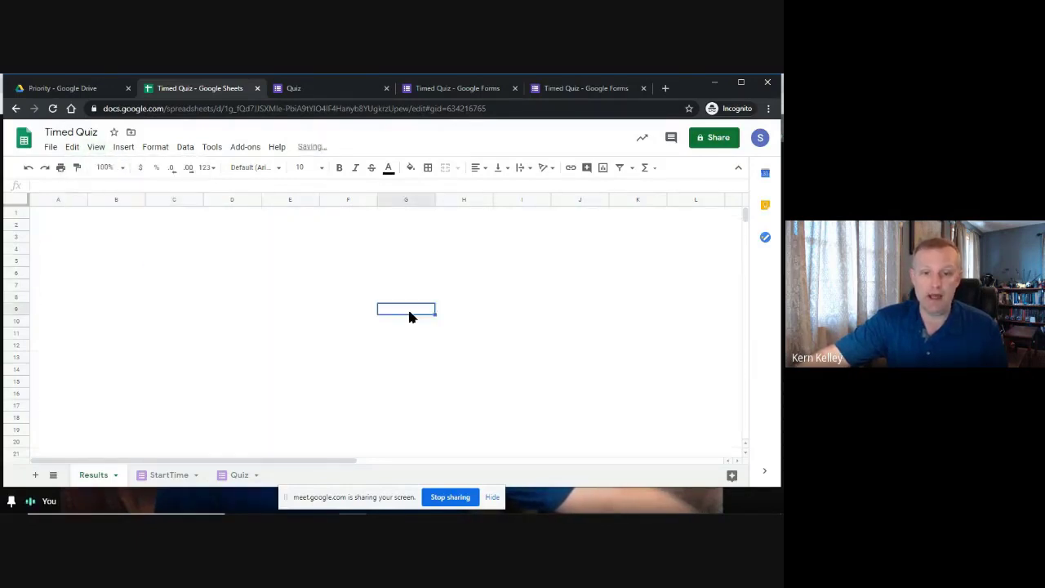
{"action": "left_click_drag", "start_coordinate": [22, 211], "coordinate": [77, 244]}
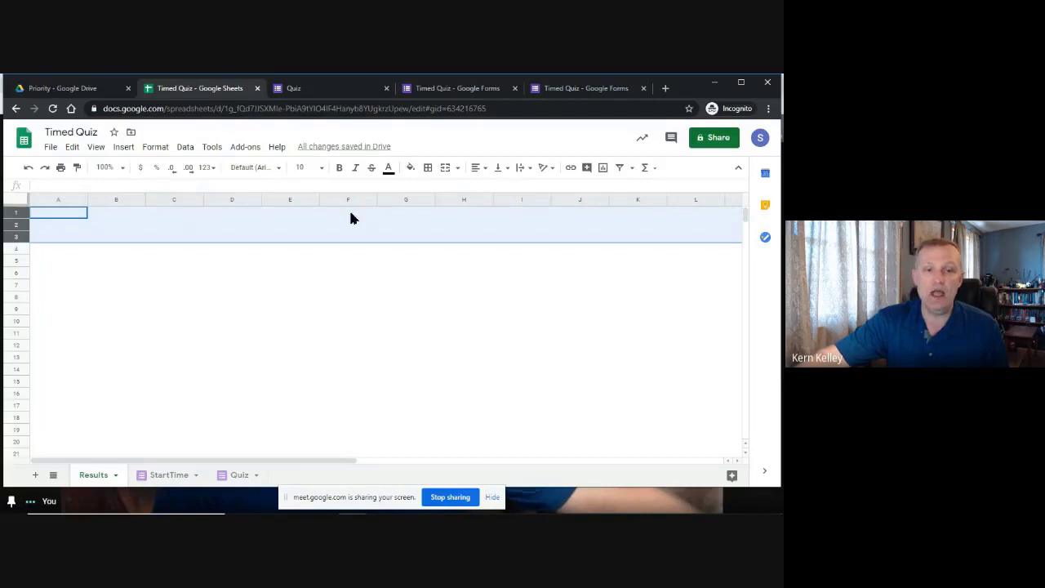
Fill rows 1–3 of Results with light blue.
{"action": "left_click", "coordinate": [411, 167]}
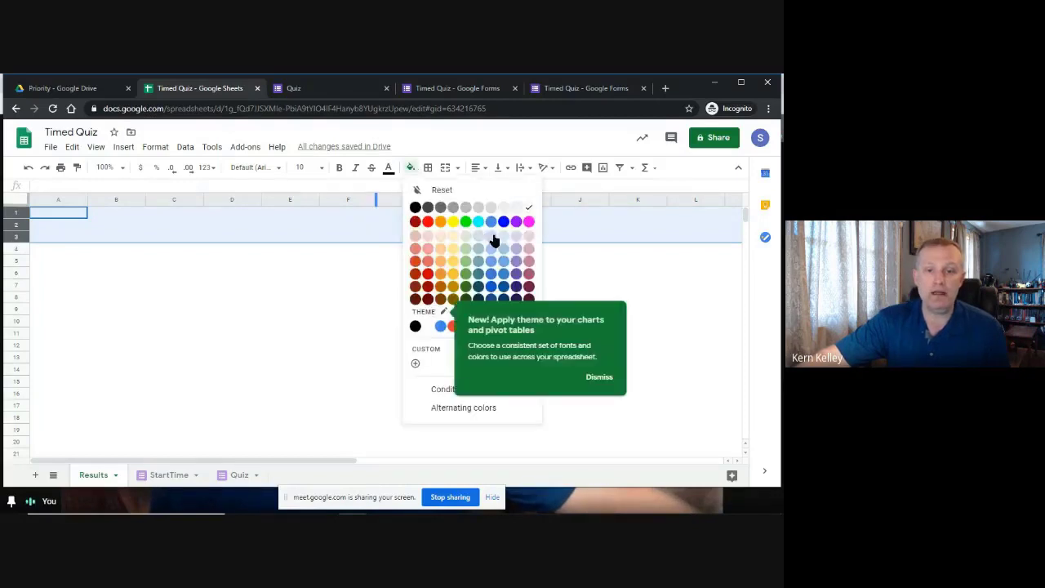
{"action": "left_click", "coordinate": [492, 237]}
{"action": "left_click", "coordinate": [172, 274]}
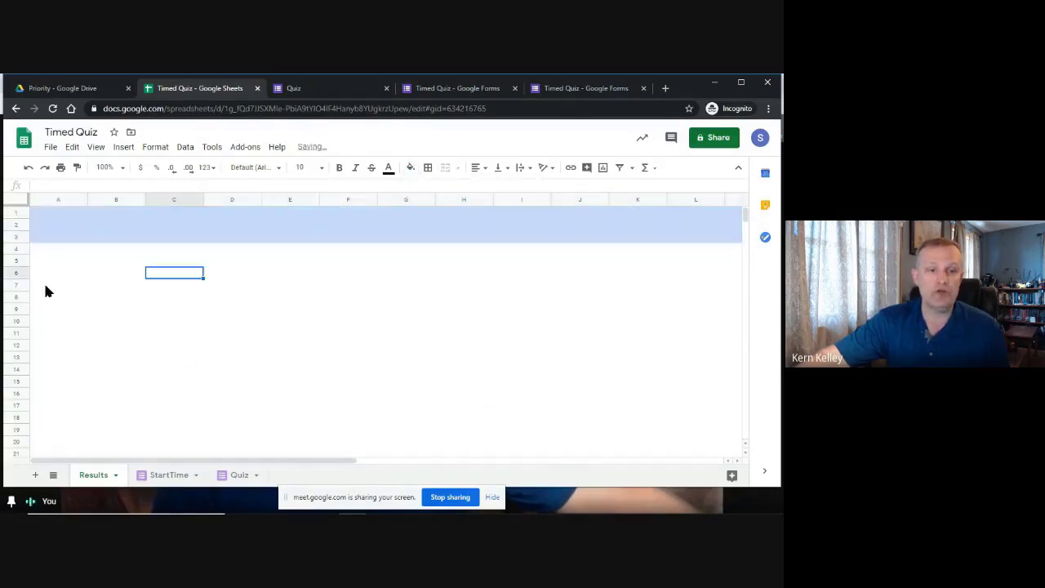
{"action": "left_click", "coordinate": [45, 250]}
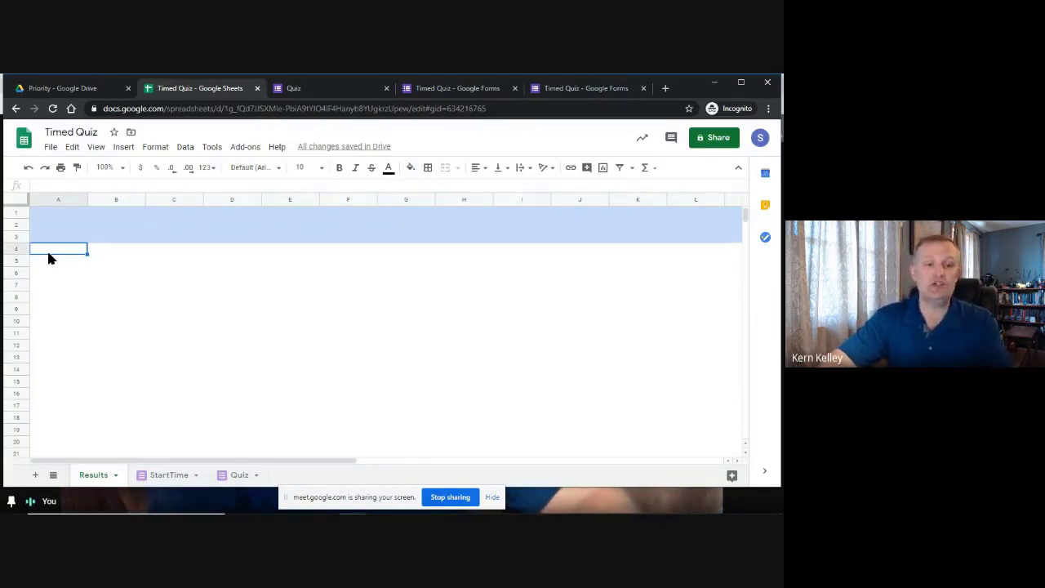
Select the entire Results sheet and bring up the fill colour options, including Alternating colors.
{"action": "left_click", "coordinate": [21, 202]}
{"action": "left_click", "coordinate": [91, 297]}
{"action": "left_click", "coordinate": [61, 200]}
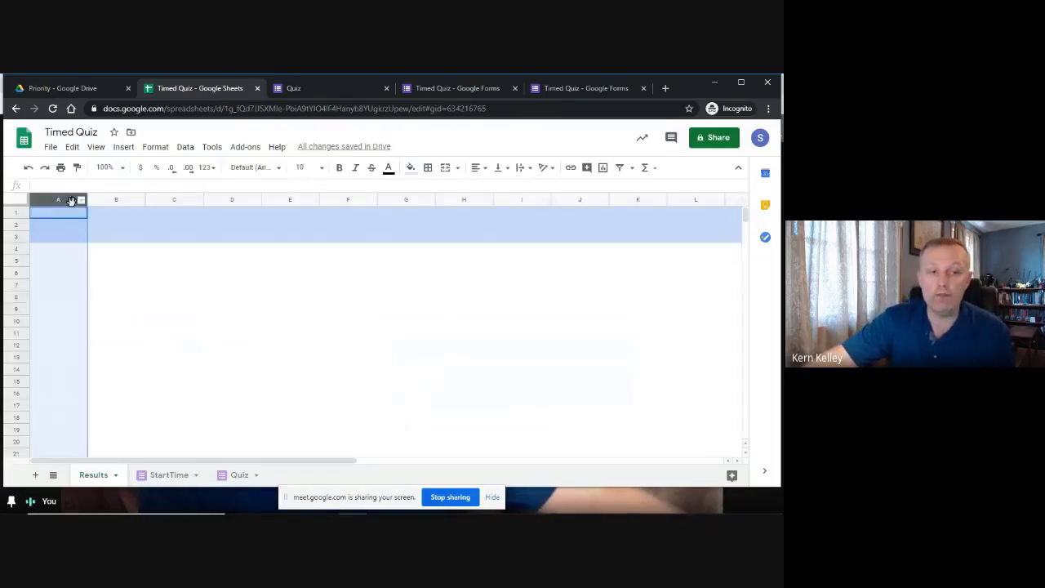
{"action": "left_click", "coordinate": [110, 201]}
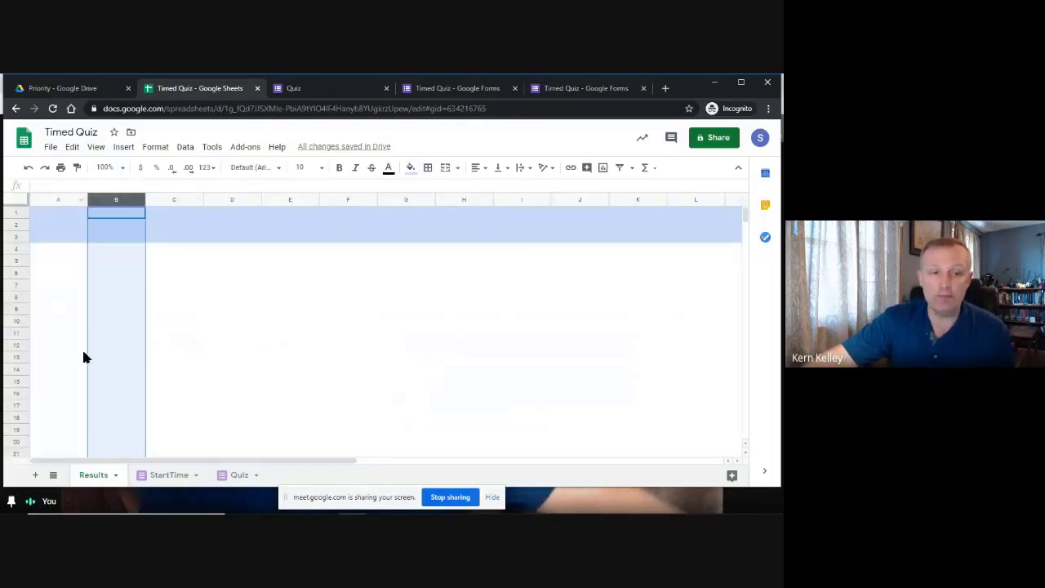
{"action": "left_click", "coordinate": [16, 276]}
{"action": "left_click", "coordinate": [15, 298]}
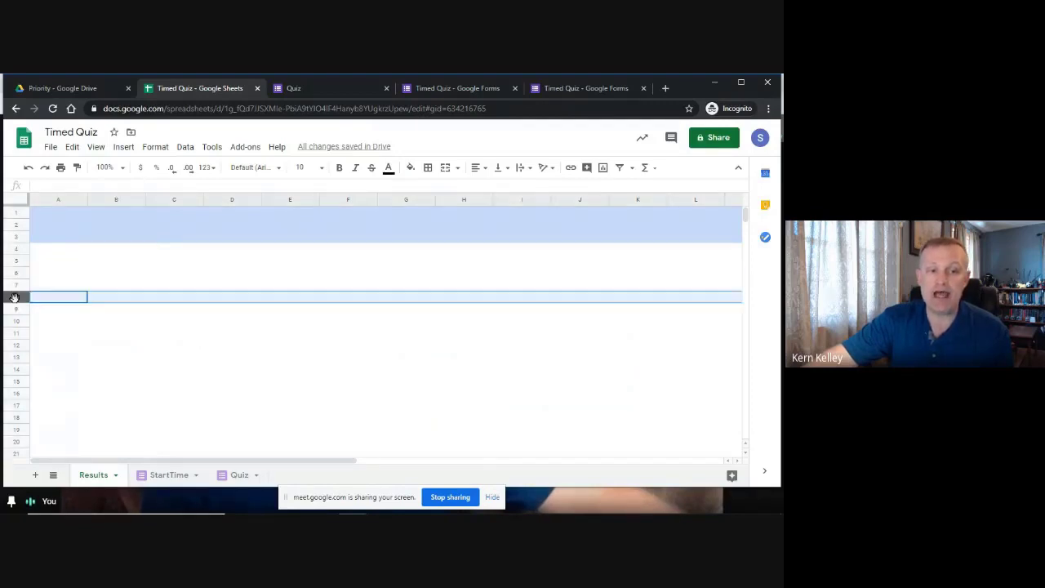
{"action": "left_click", "coordinate": [150, 252]}
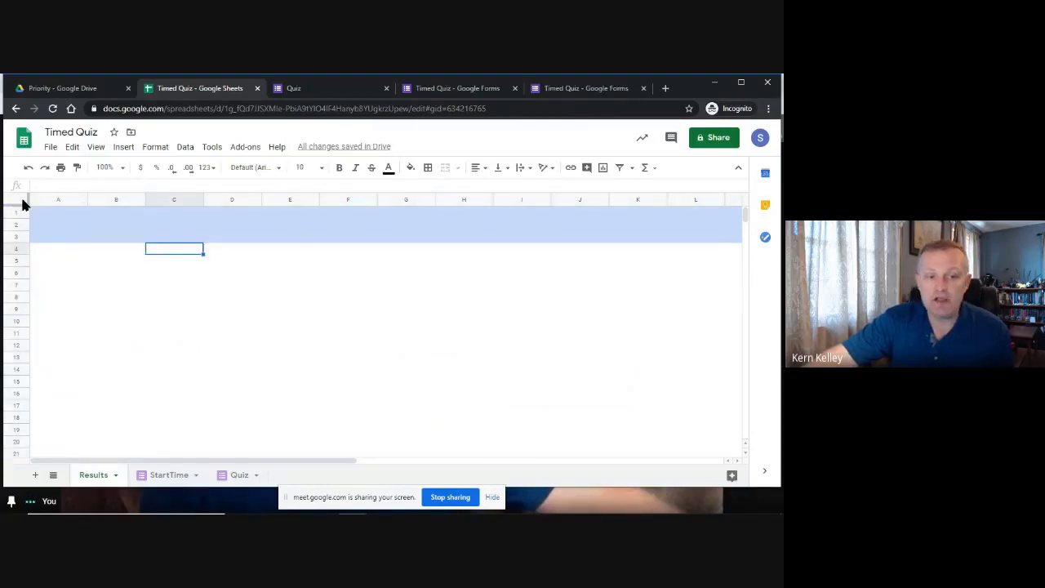
{"action": "left_click", "coordinate": [22, 200]}
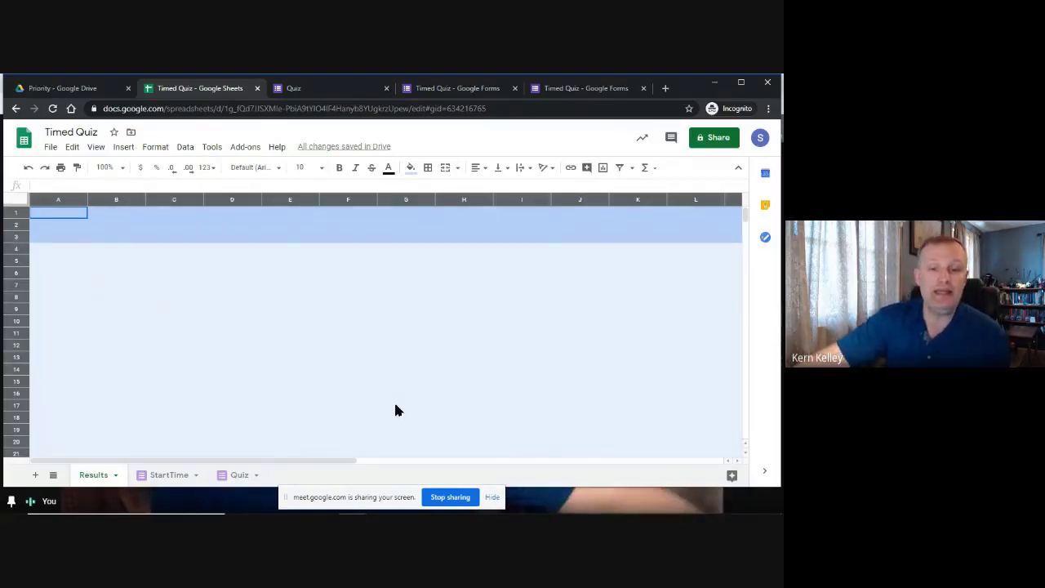
{"action": "left_click", "coordinate": [412, 168]}
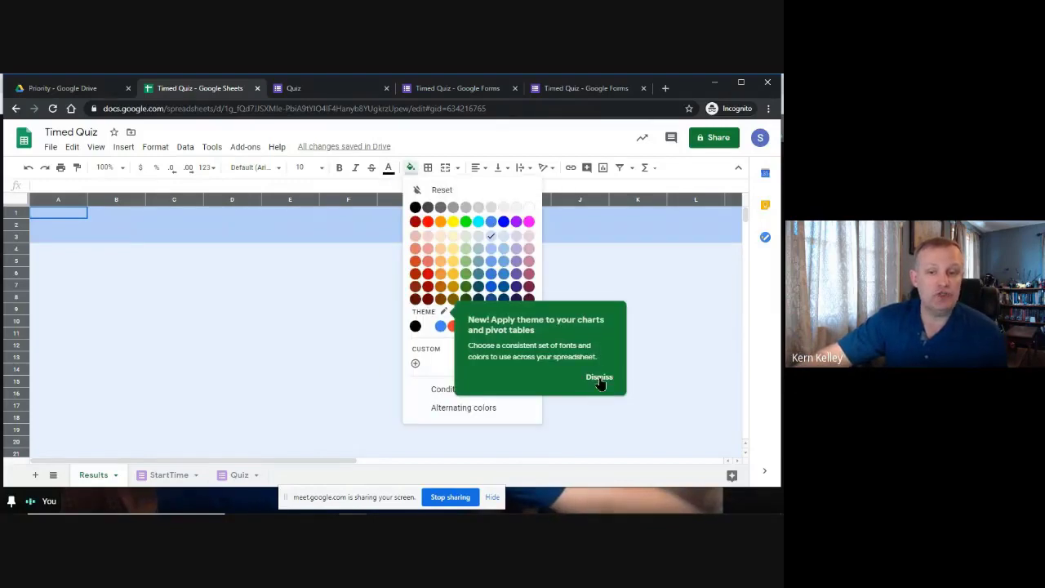
{"action": "left_click", "coordinate": [412, 168]}
{"action": "left_click", "coordinate": [412, 170]}
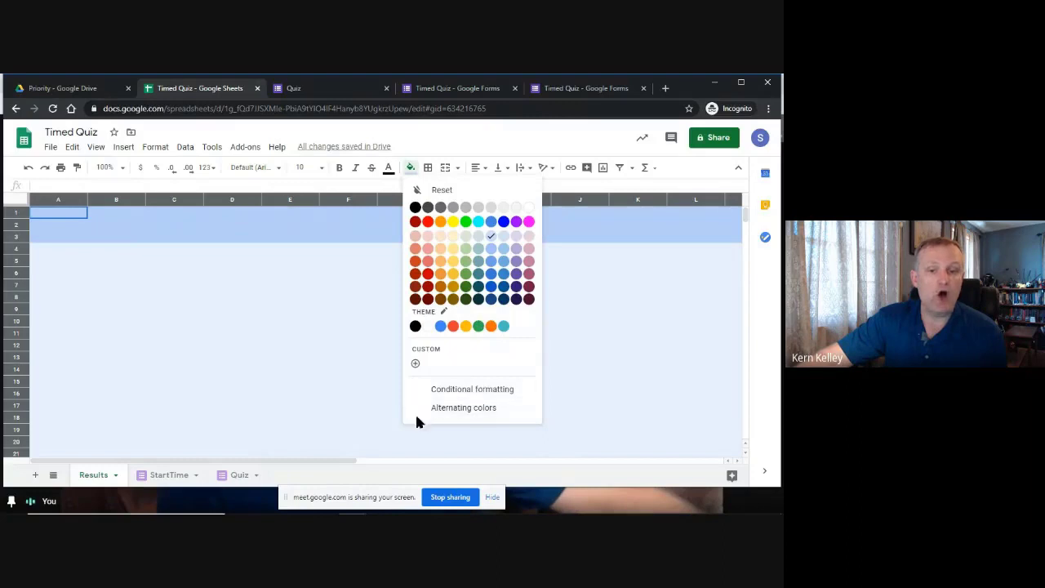
Apply grey alternating row colours with no header colour and a footer colour.
{"action": "left_click", "coordinate": [462, 412]}
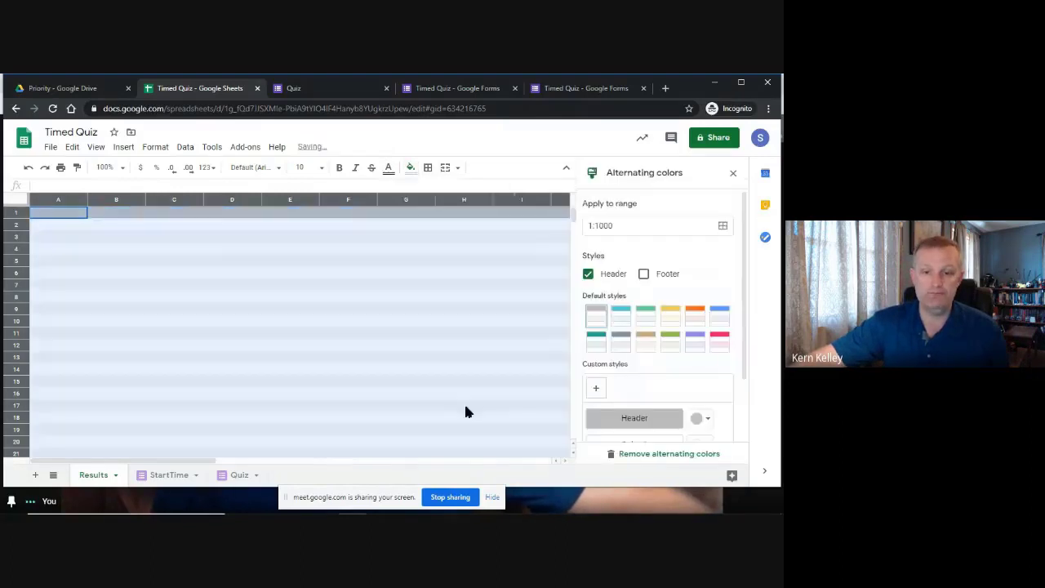
{"action": "left_click", "coordinate": [589, 274]}
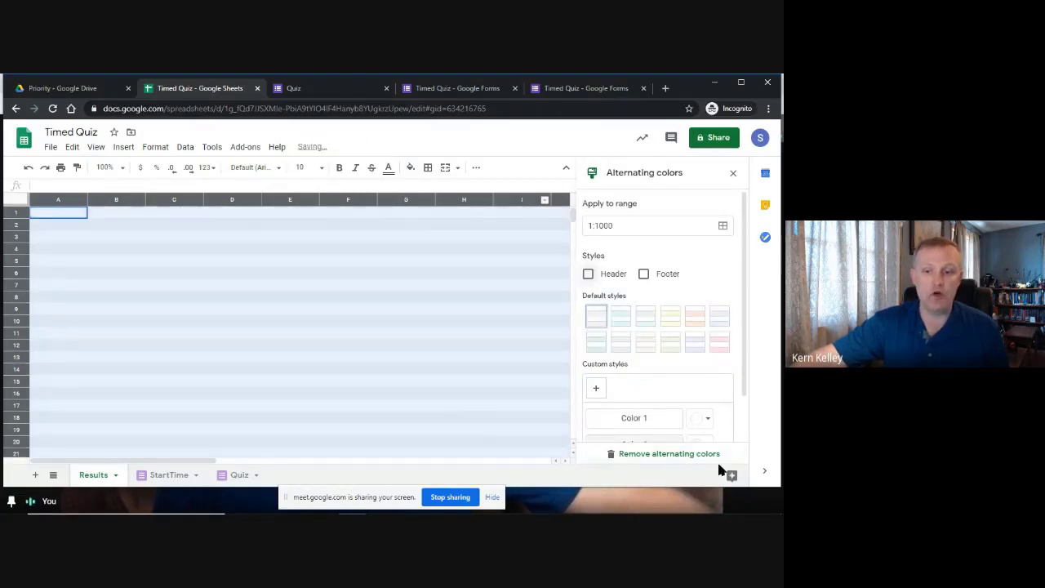
{"action": "scroll", "coordinate": [723, 376], "scroll_direction": "down", "scroll_amount": 1}
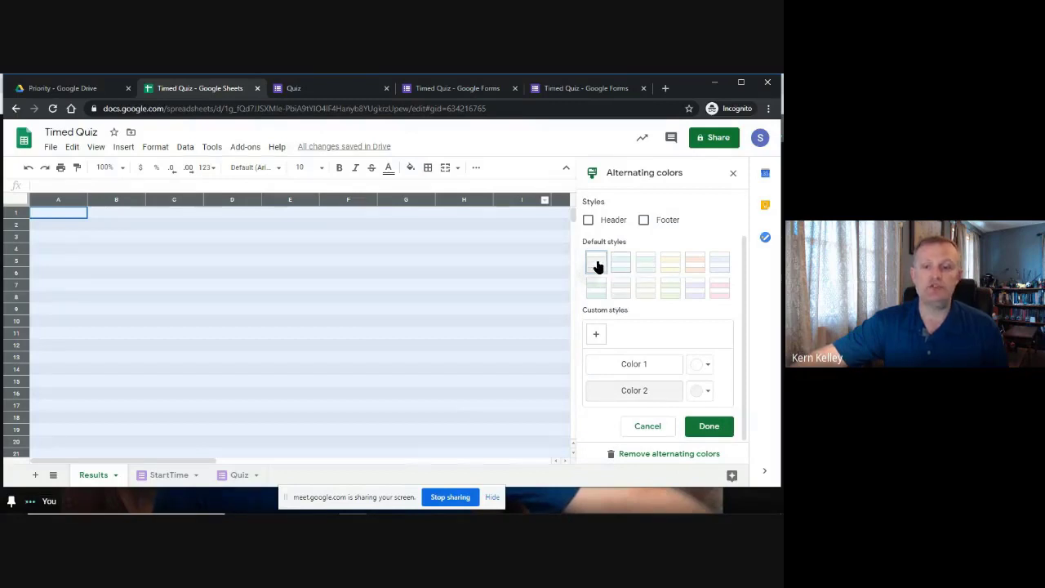
{"action": "left_click", "coordinate": [621, 262]}
{"action": "left_click", "coordinate": [598, 266]}
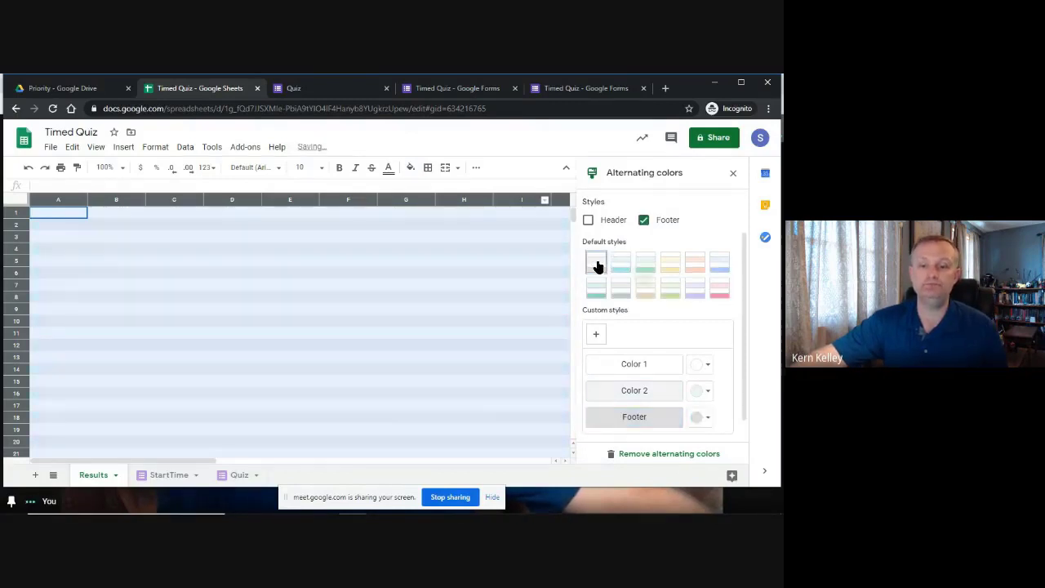
{"action": "scroll", "coordinate": [723, 367], "scroll_direction": "down", "scroll_amount": 1}
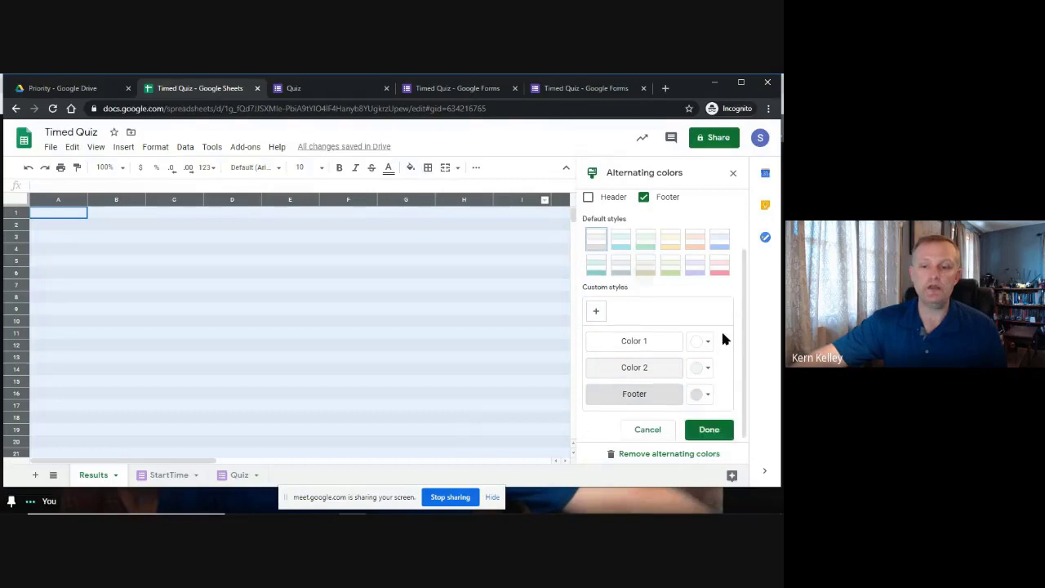
{"action": "left_click", "coordinate": [708, 426]}
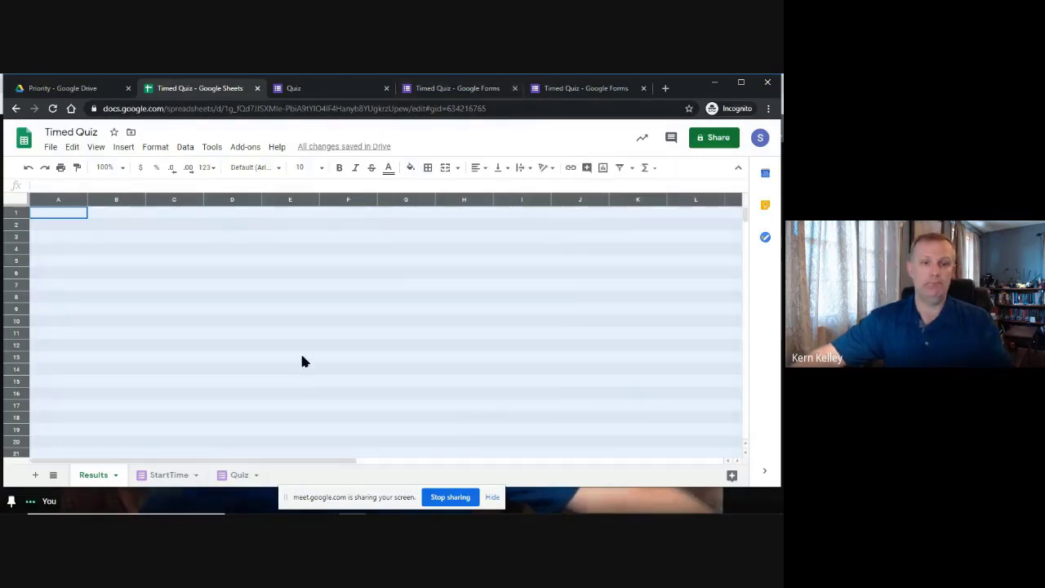
{"action": "left_click", "coordinate": [255, 274]}
Fill rows 1–3 light blue and freeze the top three rows.
{"action": "left_click_drag", "start_coordinate": [27, 215], "coordinate": [15, 237]}
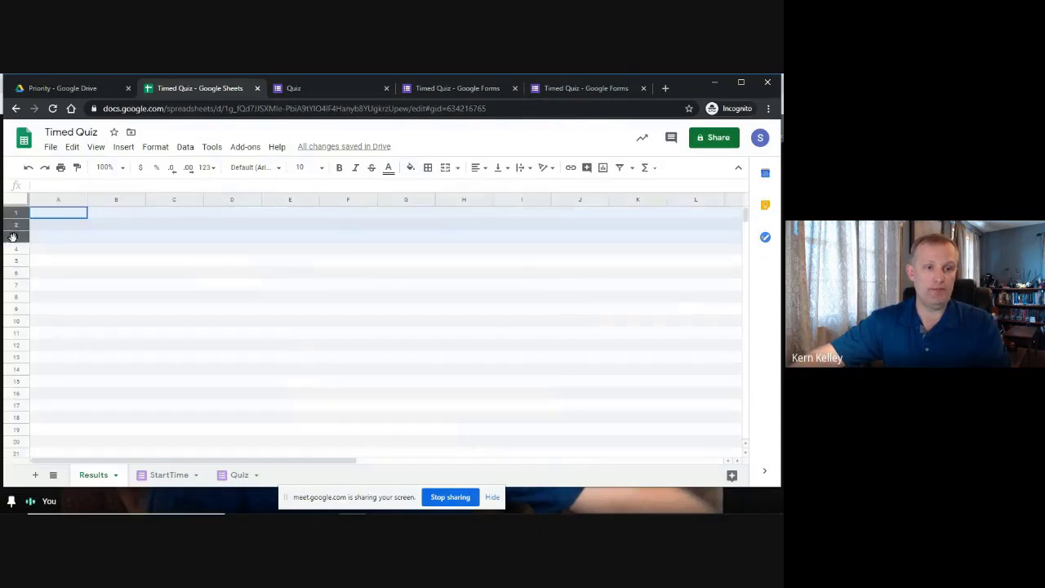
{"action": "left_click", "coordinate": [411, 168]}
{"action": "left_click", "coordinate": [502, 239]}
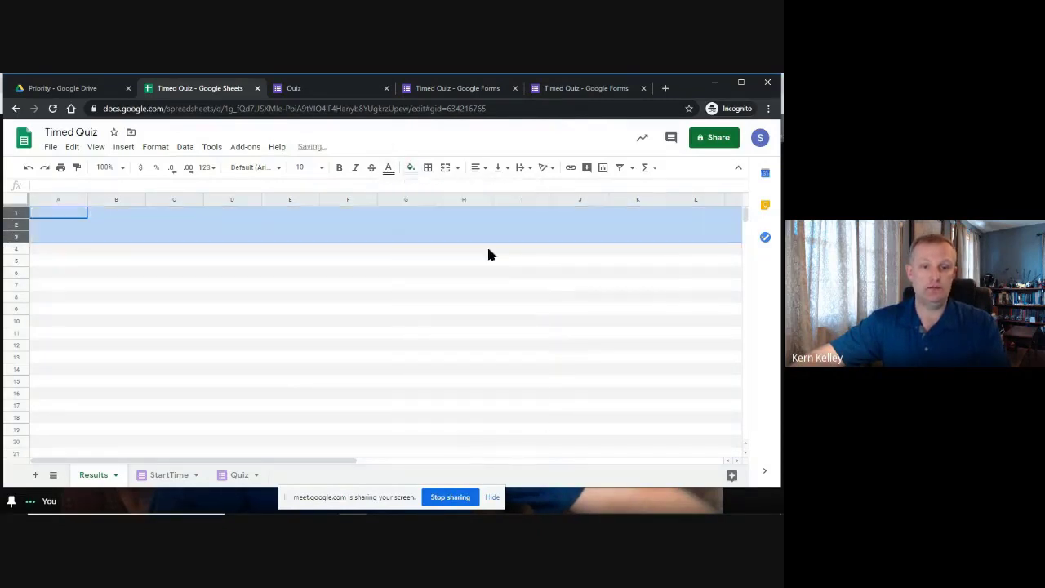
{"action": "left_click", "coordinate": [290, 321]}
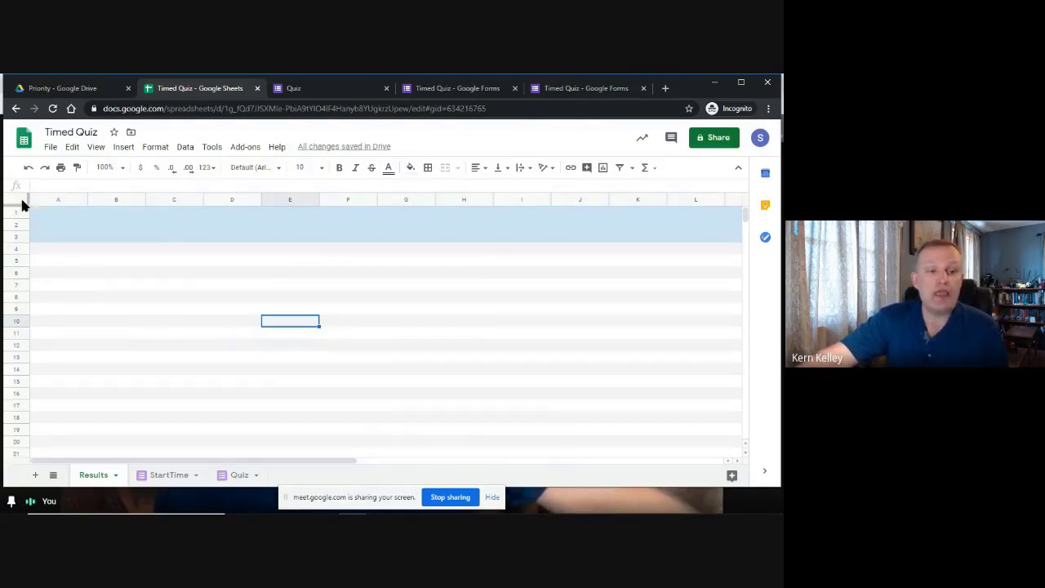
{"action": "left_click_drag", "start_coordinate": [17, 205], "coordinate": [9, 245]}
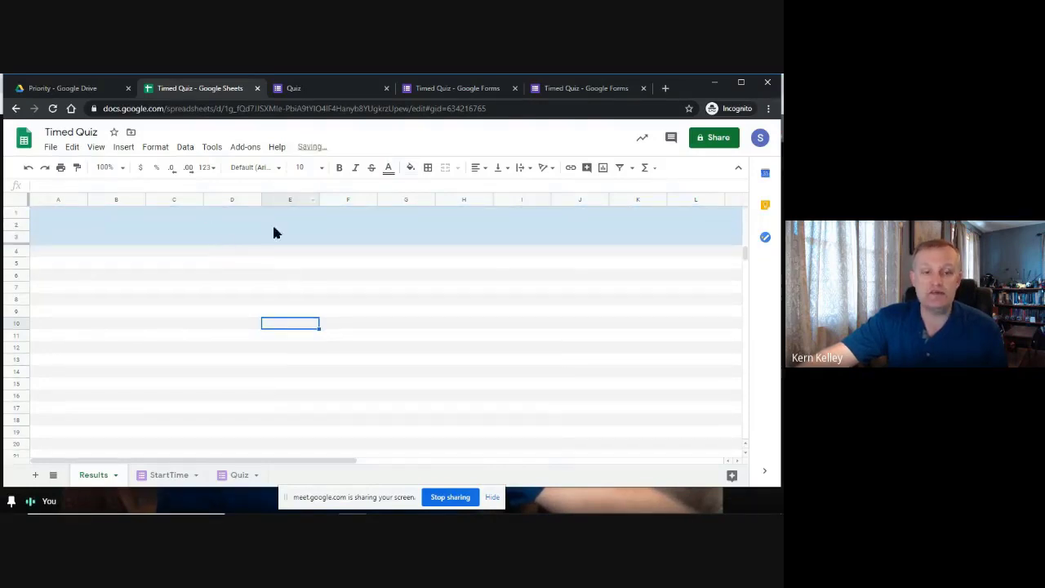
{"action": "left_click", "coordinate": [226, 235]}
Enter the headers EMAIL, START TIME and END TIME in cells B3–D3.
{"action": "left_click", "coordinate": [120, 238]}
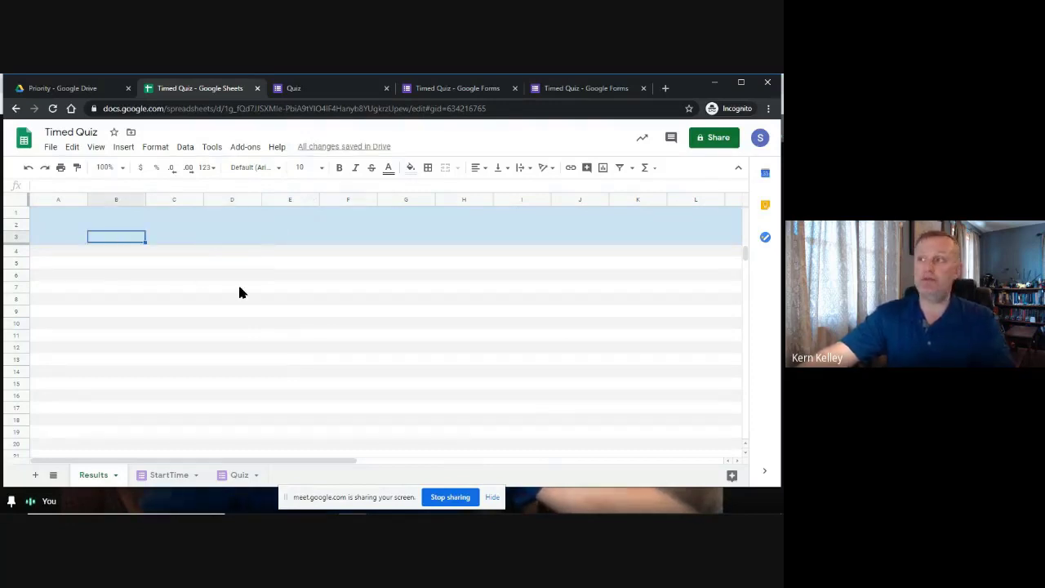
{"action": "type", "text": "EMAIL"}
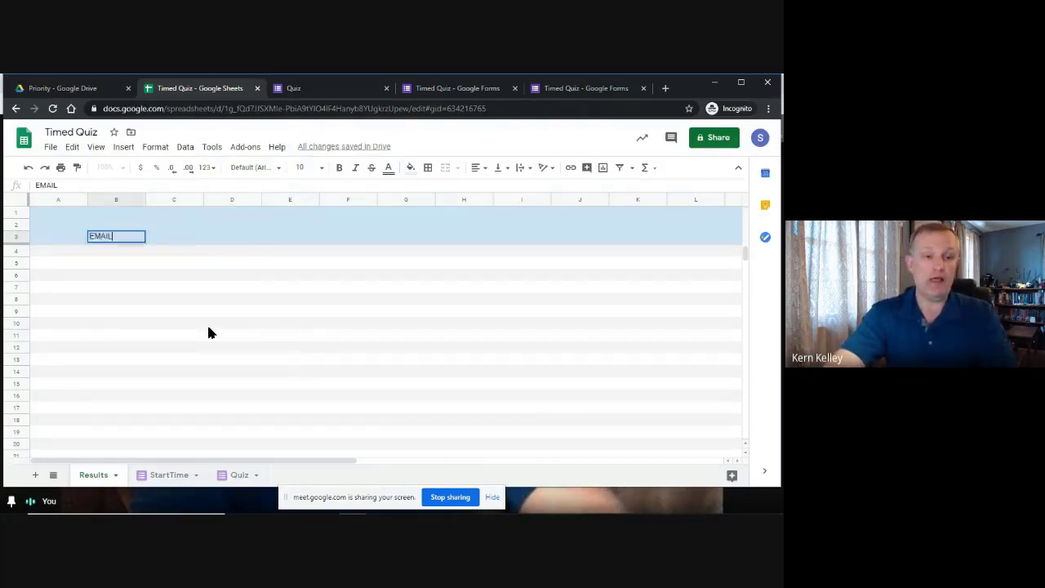
{"action": "key", "text": "Return"}
{"action": "key", "text": "Up"}
{"action": "key", "text": "Right"}
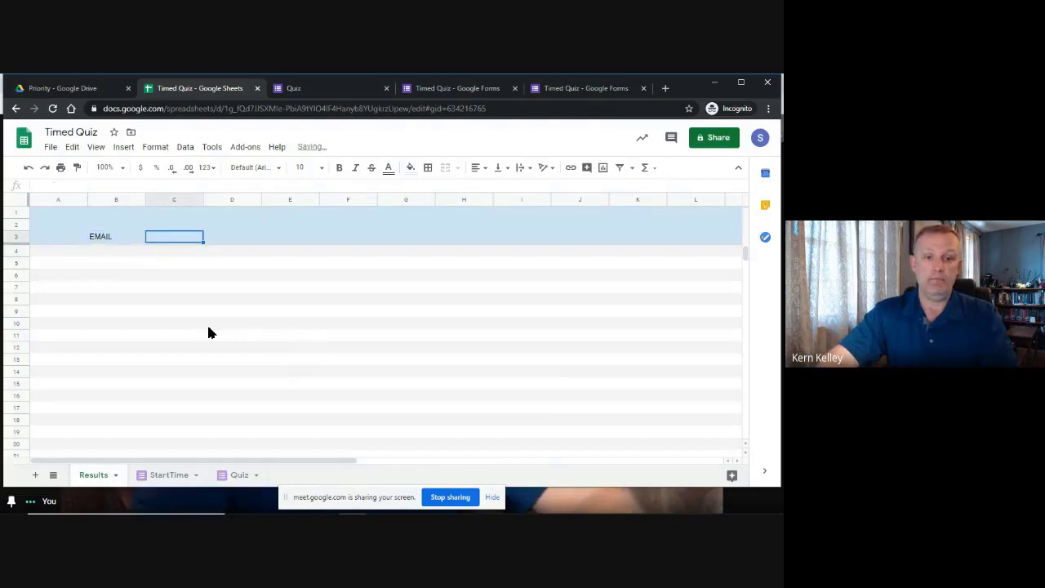
{"action": "type", "text": "START TIME"}
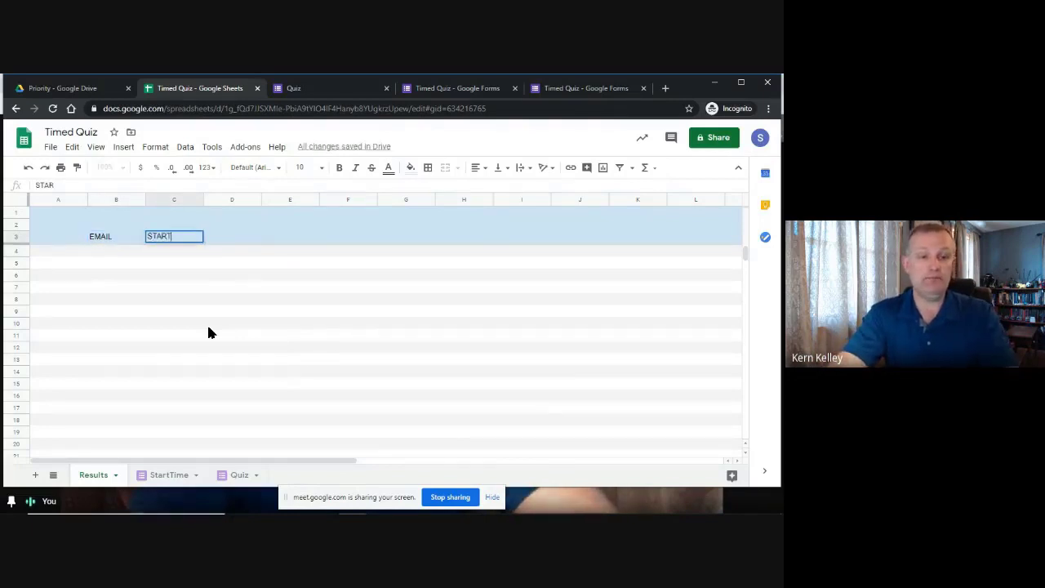
{"action": "key", "text": "Tab"}
{"action": "type", "text": "END TIME"}
{"action": "key", "text": "Return"}
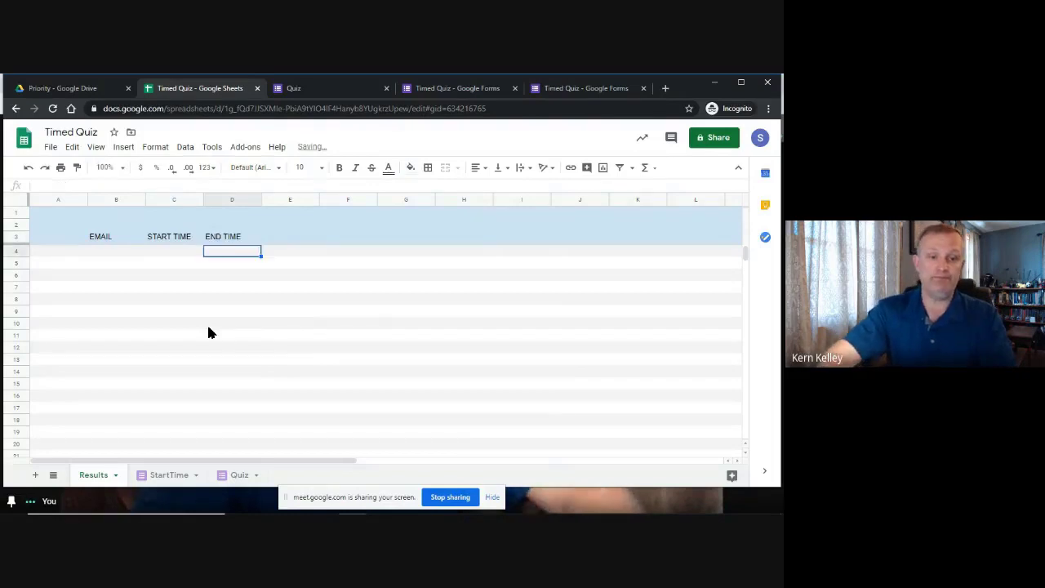
Add the DURATION and SCORE headers in cells E3 and F3.
{"action": "key", "text": "Up"}
{"action": "key", "text": "Right"}
{"action": "type", "text": "D"}
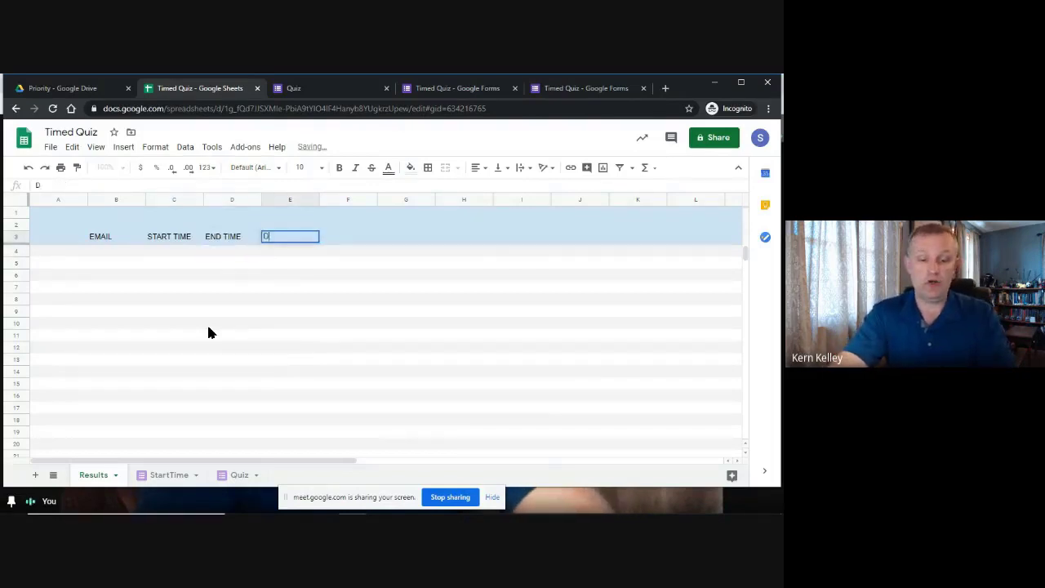
{"action": "type", "text": "URATION"}
{"action": "key", "text": "Return"}
{"action": "key", "text": "Up"}
{"action": "key", "text": "Right"}
{"action": "type", "text": "SCORE"}
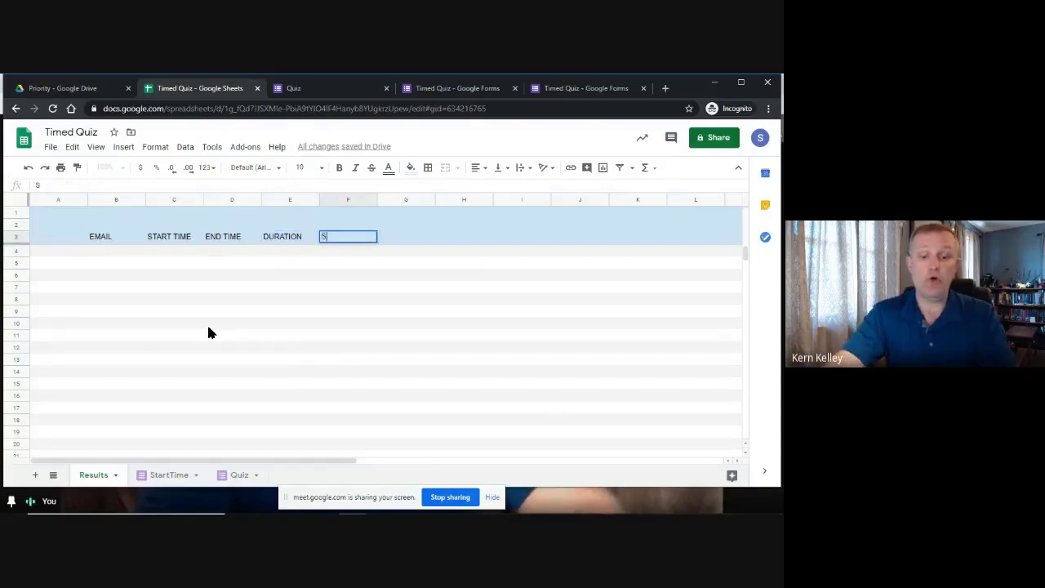
{"action": "key", "text": "Right"}
{"action": "key", "text": "Right"}
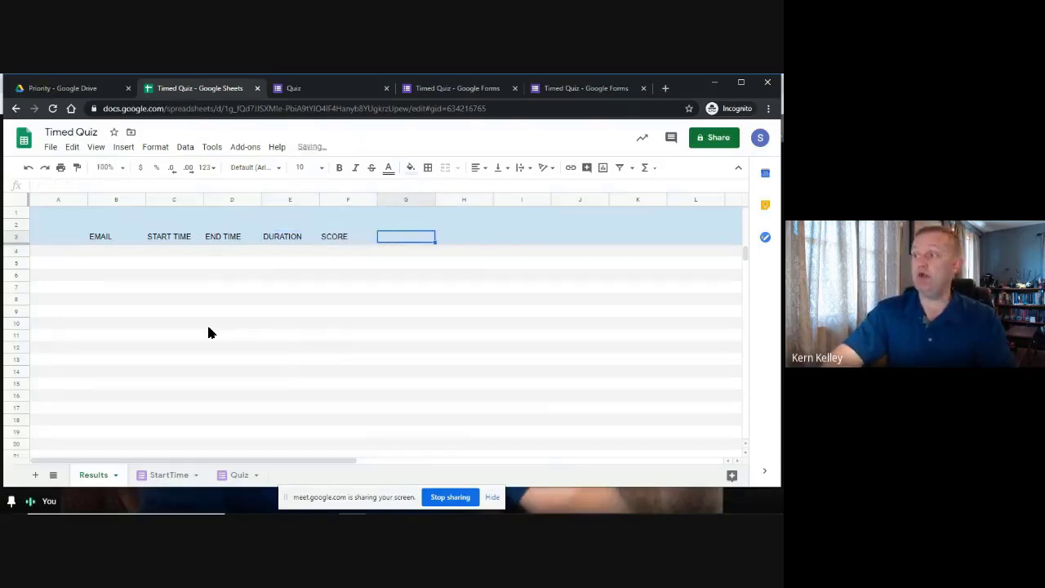
{"action": "key", "text": "Left"}
{"action": "key", "text": "Right"}
{"action": "key", "text": "Right"}
{"action": "key", "text": "Left"}
{"action": "key", "text": "Left"}
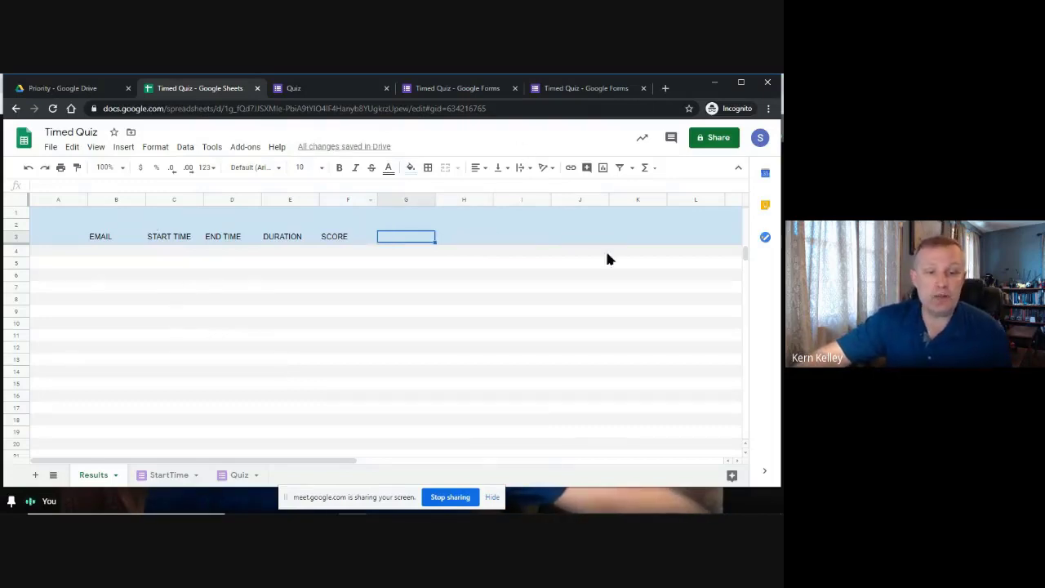
Check the StartTime and Quiz sheets, then enter and clear the test text 'info' in Results B4.
{"action": "left_click", "coordinate": [159, 477]}
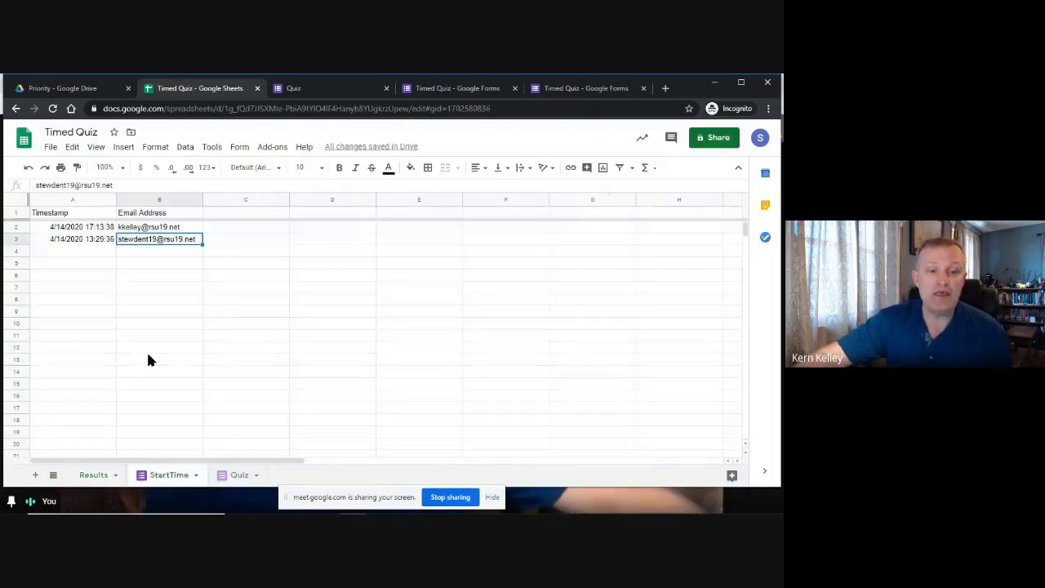
{"action": "left_click", "coordinate": [233, 475]}
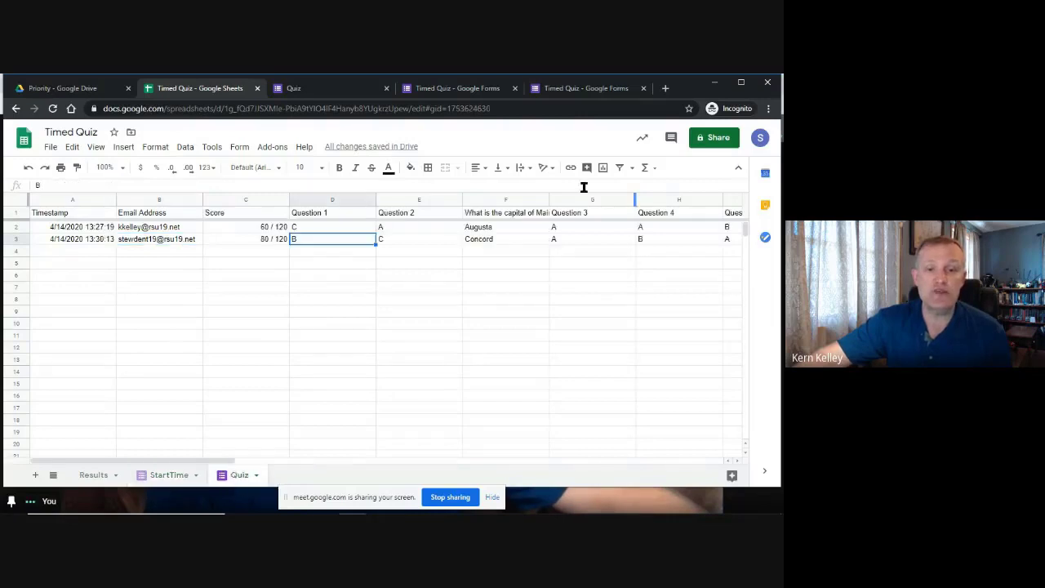
{"action": "left_click", "coordinate": [93, 474]}
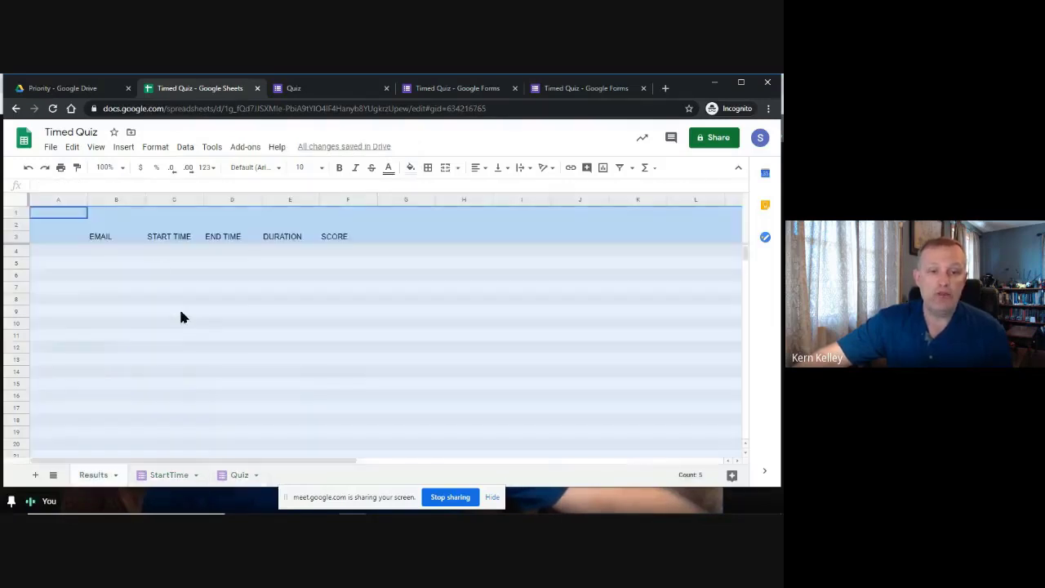
{"action": "left_click", "coordinate": [160, 266]}
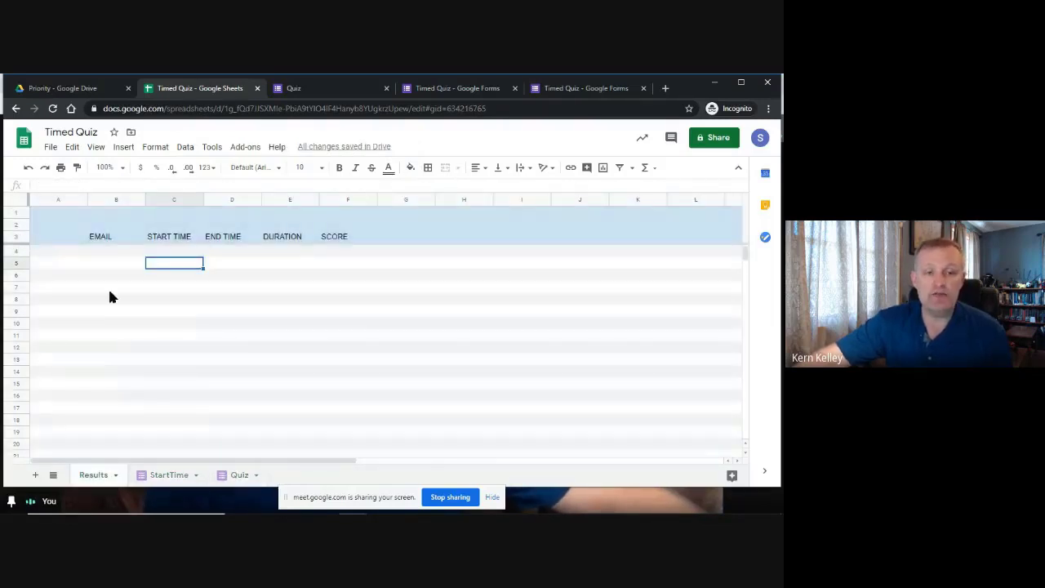
{"action": "left_click", "coordinate": [108, 251]}
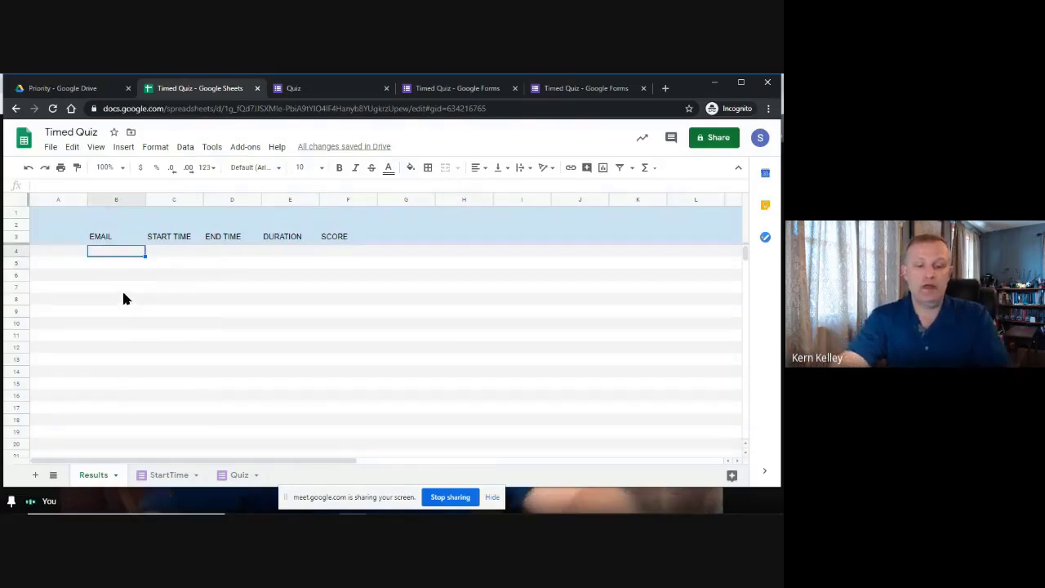
{"action": "type", "text": "info"}
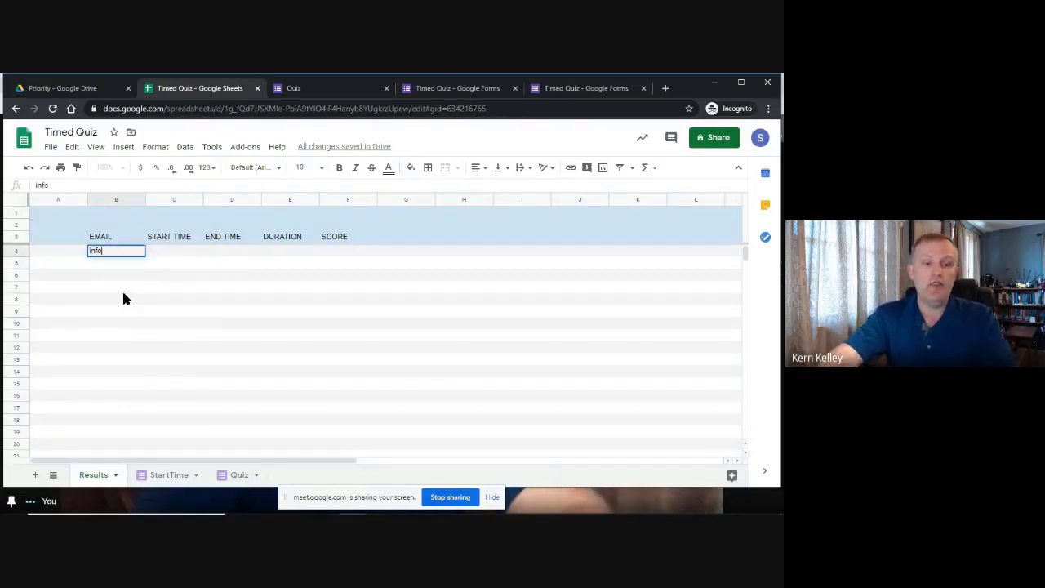
{"action": "key", "text": "Return"}
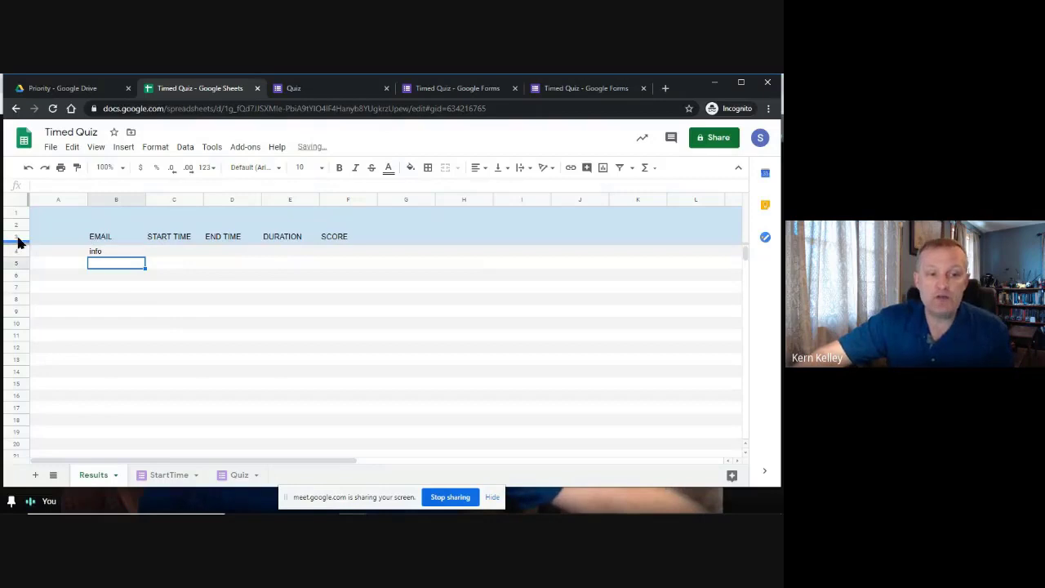
{"action": "scroll", "coordinate": [197, 311], "scroll_direction": "down", "scroll_amount": 3}
{"action": "scroll", "coordinate": [200, 335], "scroll_direction": "up", "scroll_amount": 7}
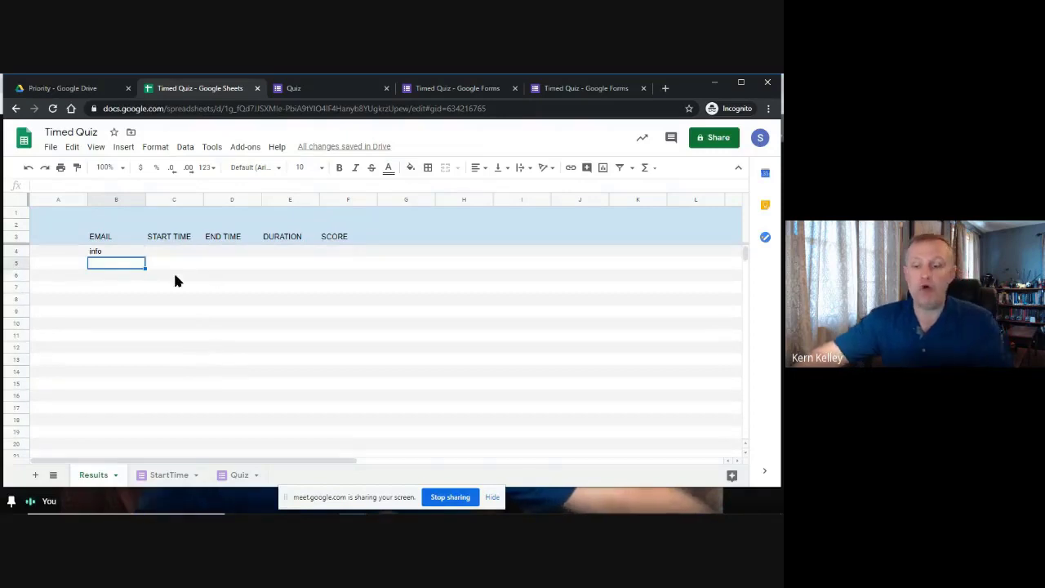
{"action": "key", "text": "Up"}
{"action": "key", "text": "Delete"}
{"action": "key", "text": "Down"}
{"action": "key", "text": "Down"}
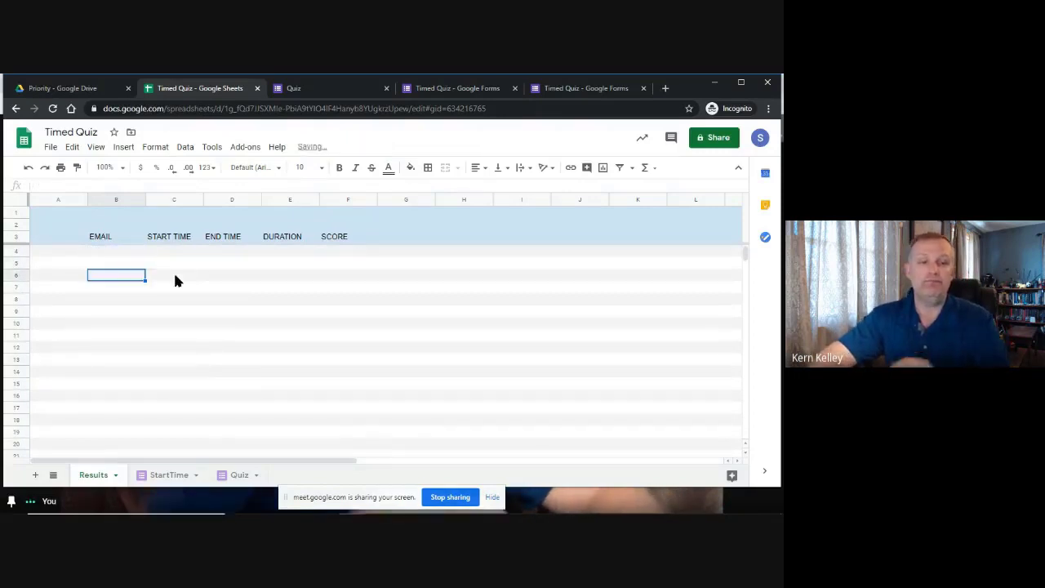
Bold and centre the row 3 headers EMAIL through SCORE, then return to B4.
{"action": "left_click", "coordinate": [18, 238]}
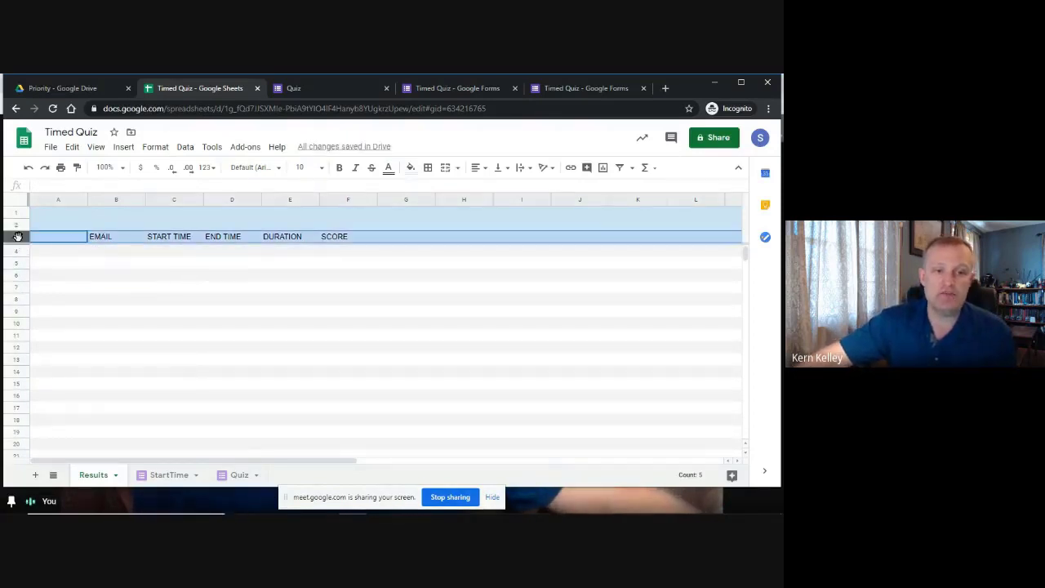
{"action": "left_click", "coordinate": [337, 171]}
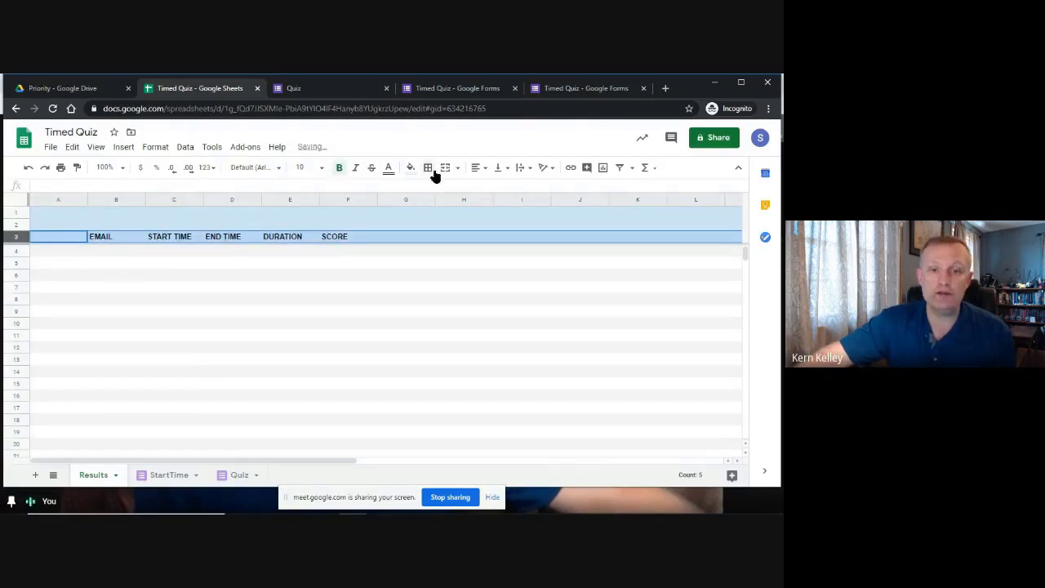
{"action": "left_click", "coordinate": [476, 168]}
{"action": "left_click", "coordinate": [491, 187]}
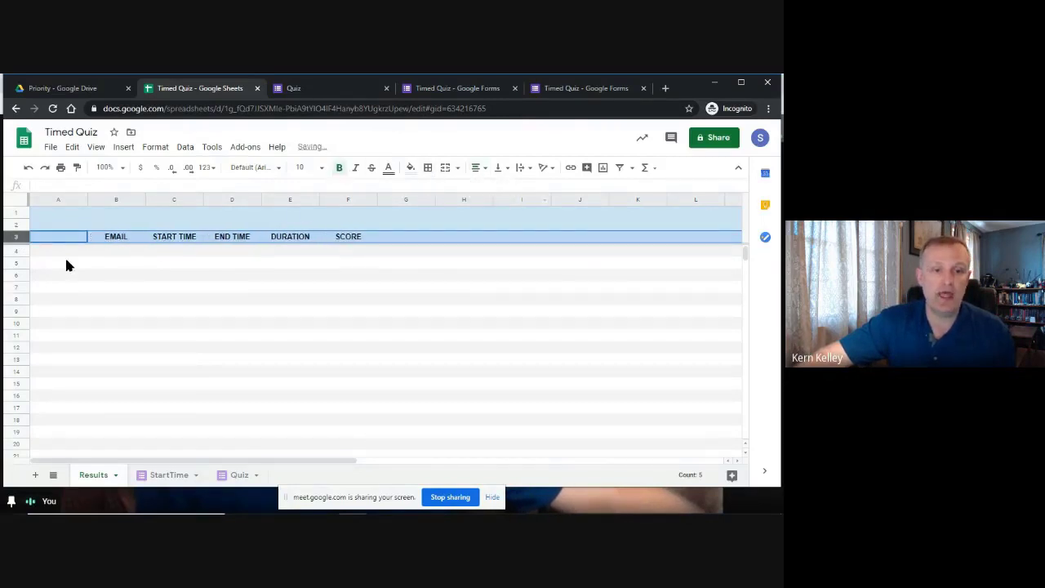
{"action": "left_click", "coordinate": [111, 258]}
{"action": "key", "text": "Up"}
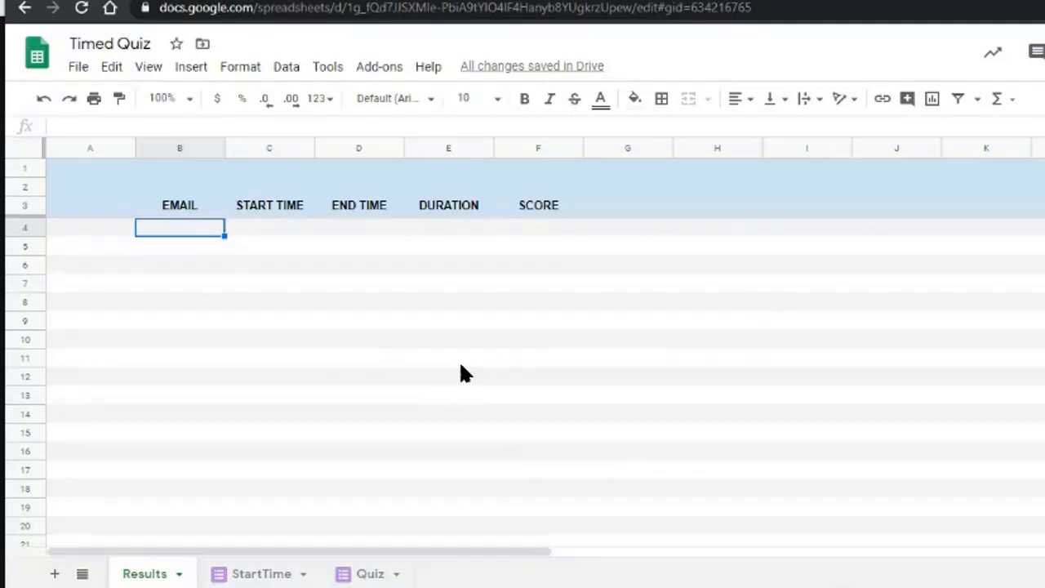
Enter =UNIQUE(StartTime!B2:B12) in Results B4 to list the distinct emails.
{"action": "left_click", "coordinate": [266, 574]}
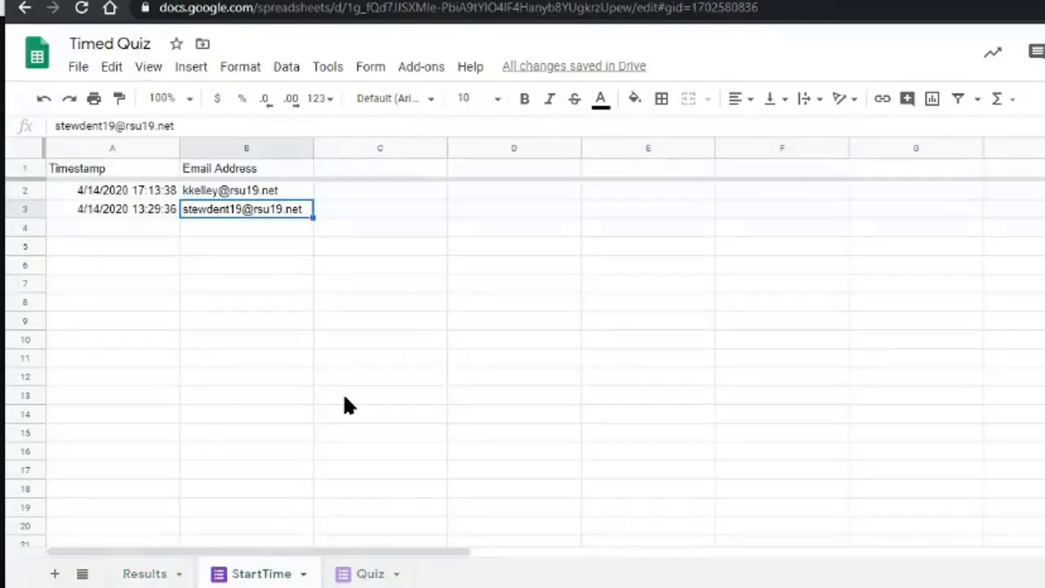
{"action": "left_click", "coordinate": [120, 189]}
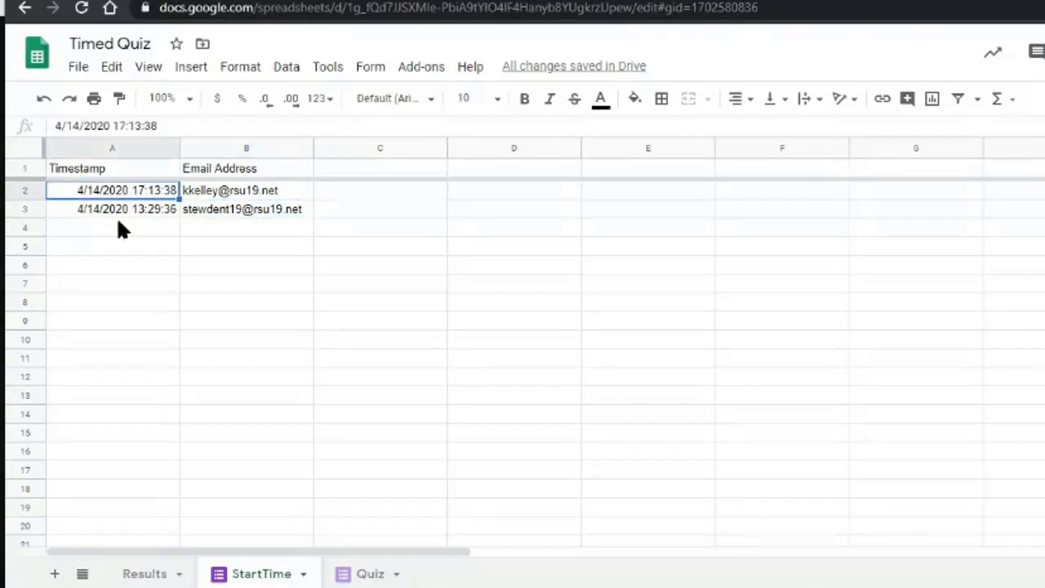
{"action": "left_click", "coordinate": [96, 288]}
{"action": "left_click", "coordinate": [232, 283]}
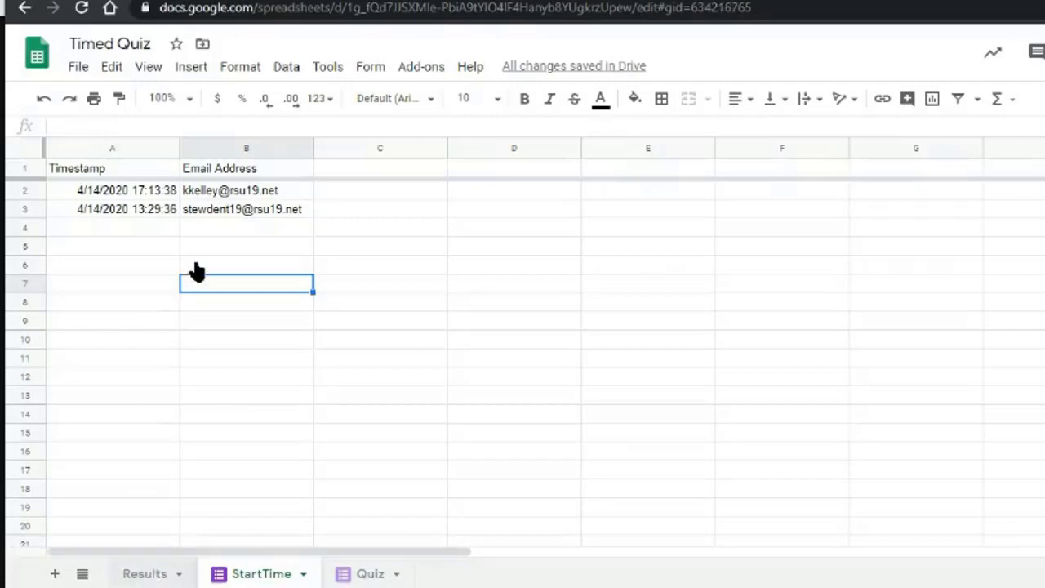
{"action": "type", "text": "="}
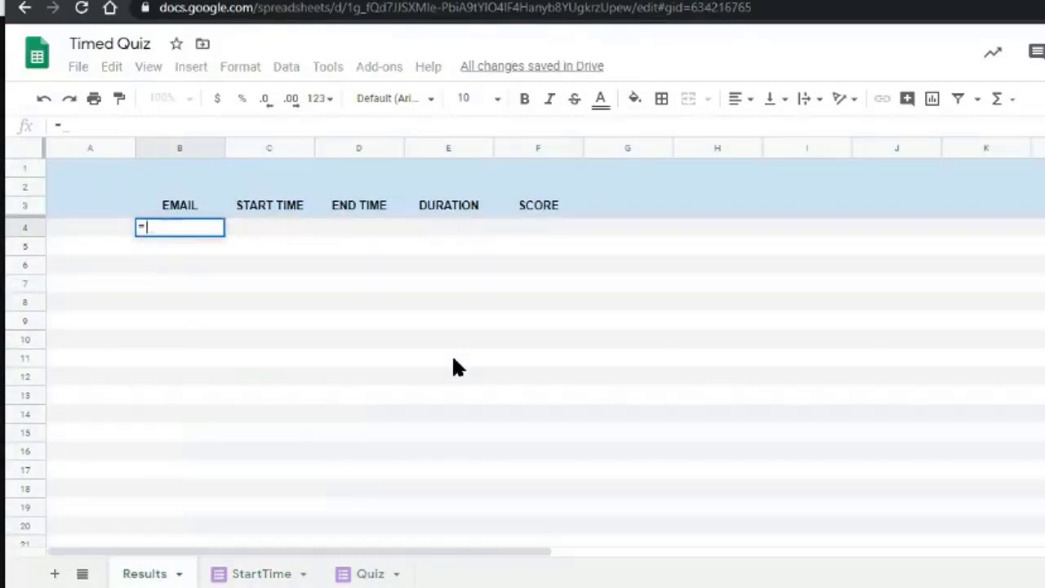
{"action": "type", "text": "UNI"}
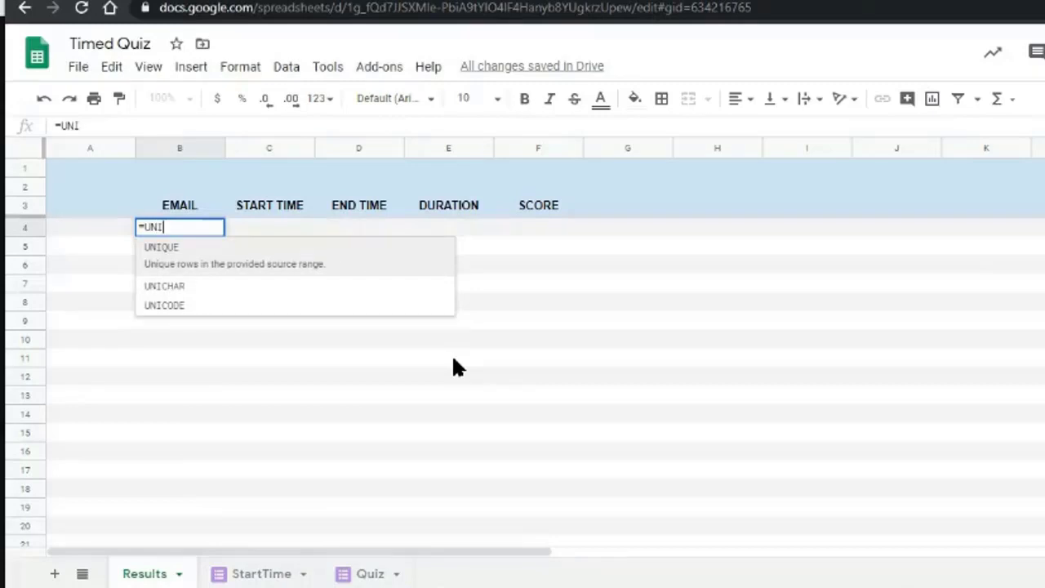
{"action": "left_click", "coordinate": [247, 259]}
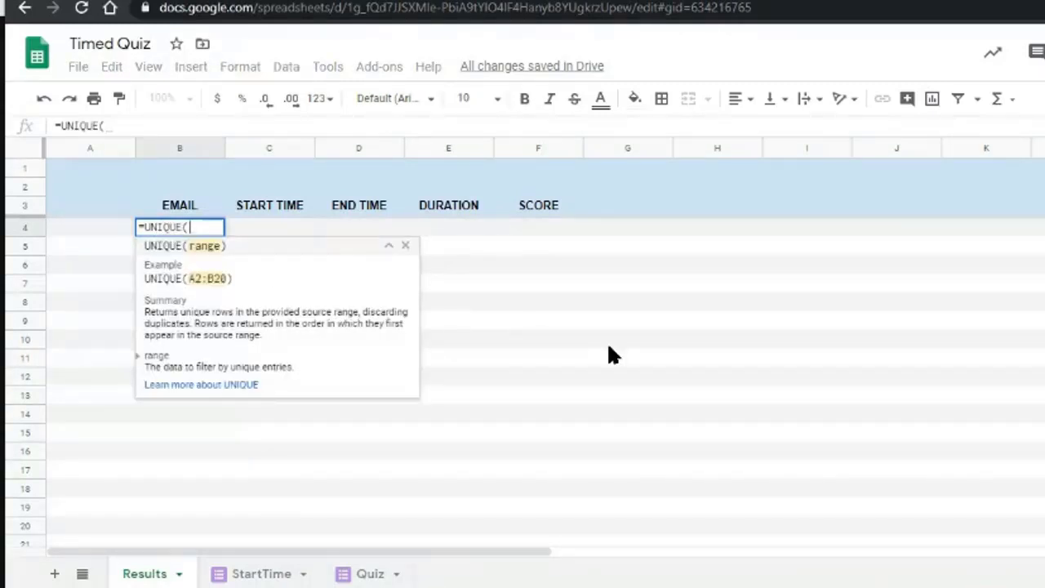
{"action": "left_click", "coordinate": [243, 574]}
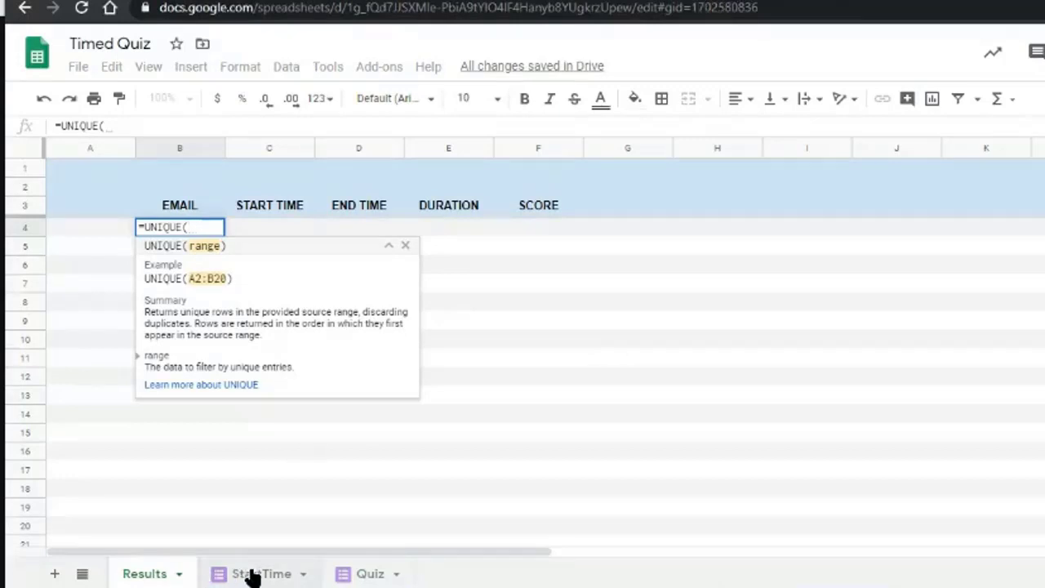
{"action": "left_click_drag", "start_coordinate": [231, 189], "coordinate": [219, 389]}
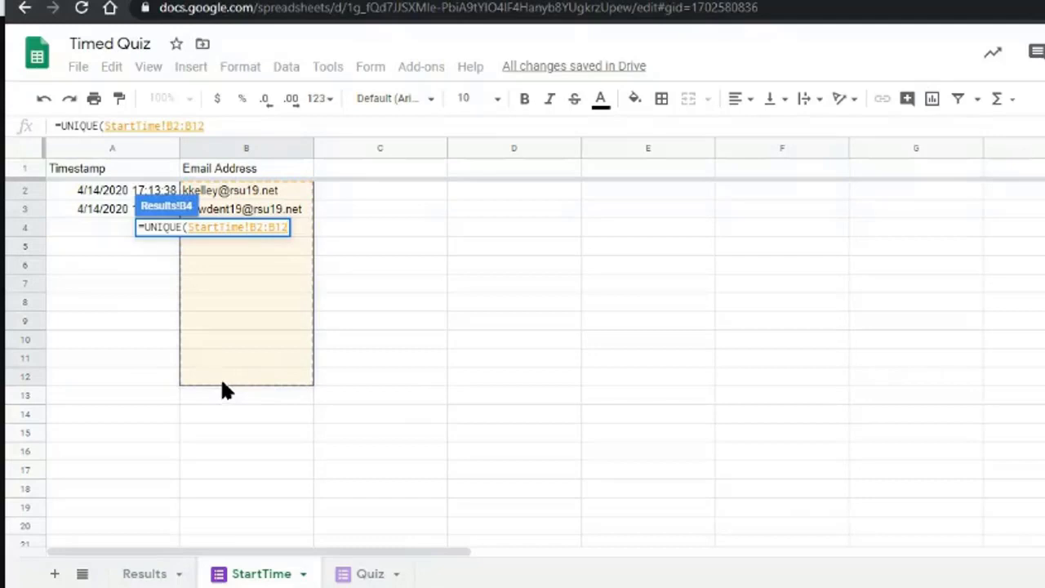
{"action": "key", "text": "Return"}
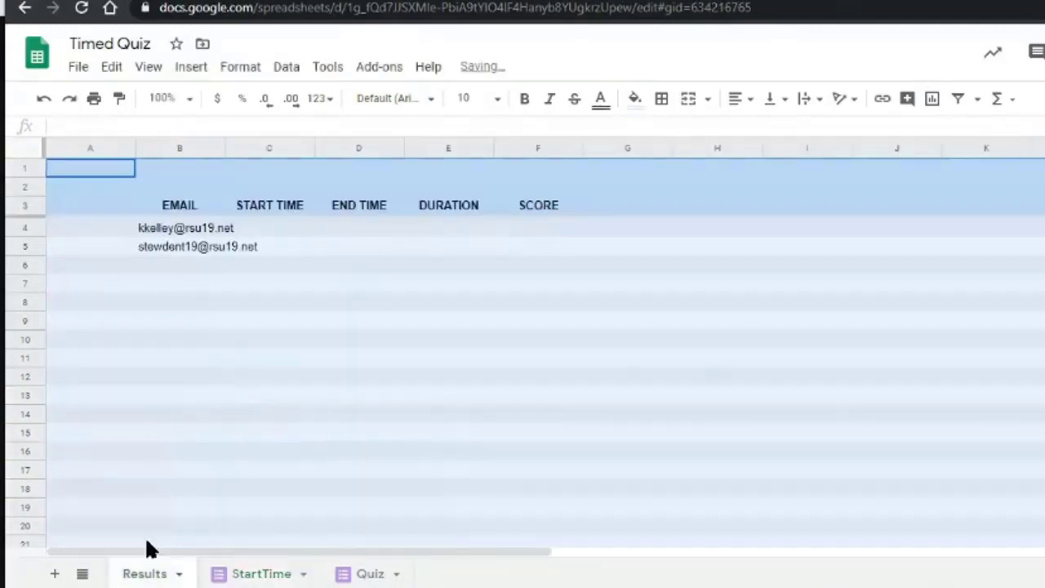
{"action": "left_click", "coordinate": [204, 414]}
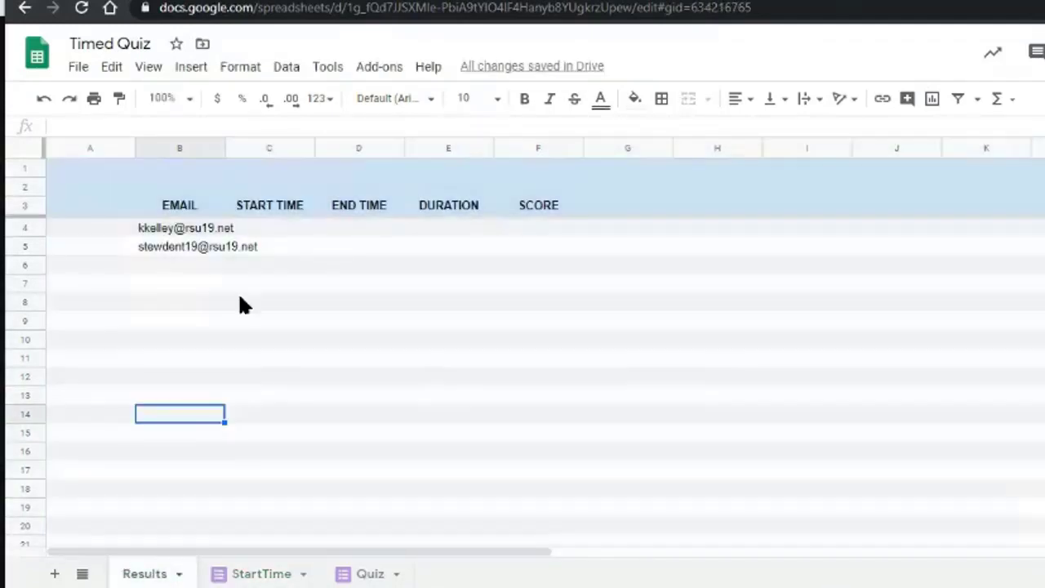
{"action": "left_click", "coordinate": [204, 231]}
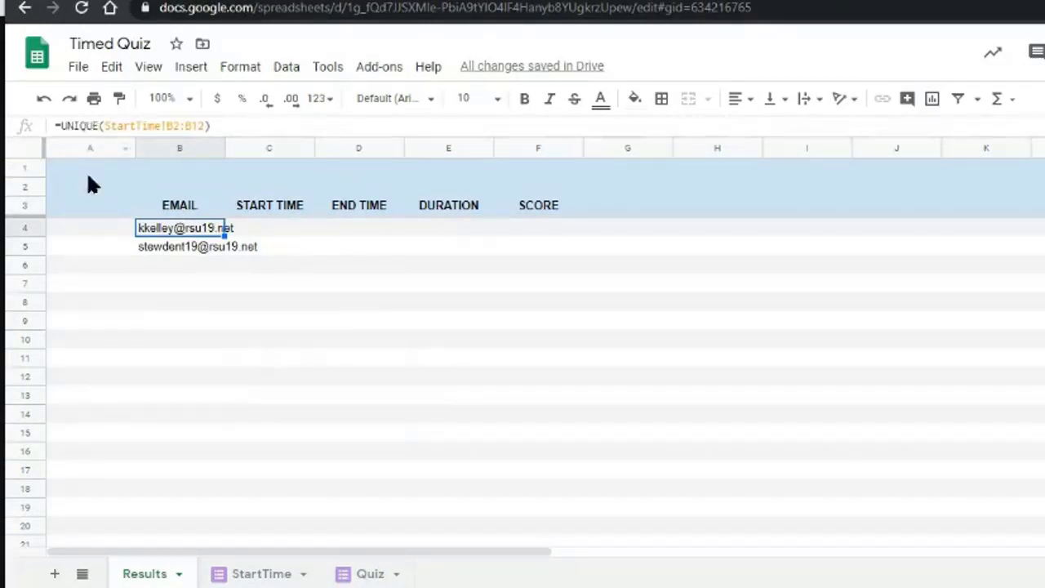
Glance at the StartTime sheet, then go to the Quiz form's response tab.
{"action": "left_click", "coordinate": [233, 578]}
{"action": "left_click", "coordinate": [231, 232]}
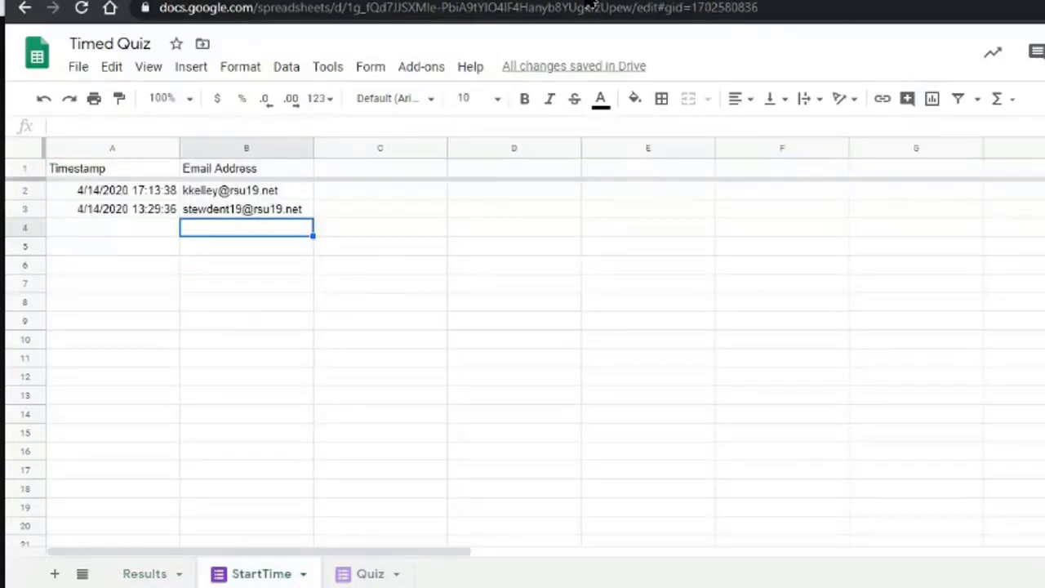
{"action": "left_click", "coordinate": [498, 1]}
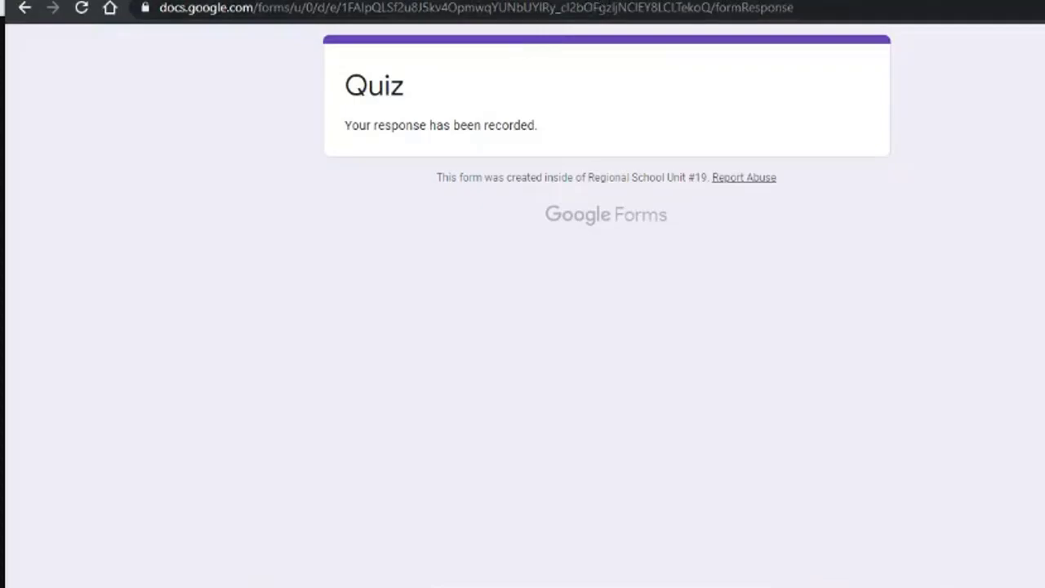
Preview the Start Time form and submit it with the respondent's email.
{"action": "left_click", "coordinate": [654, 1]}
{"action": "left_click", "coordinate": [704, 5]}
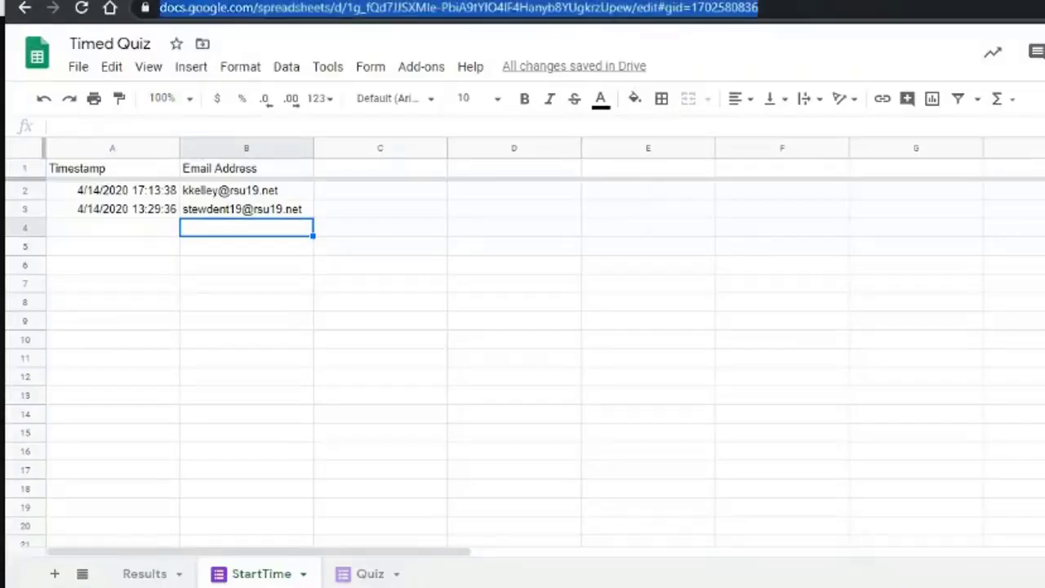
{"action": "left_click", "coordinate": [704, 1]}
{"action": "left_click", "coordinate": [541, 1]}
{"action": "left_click", "coordinate": [961, 52]}
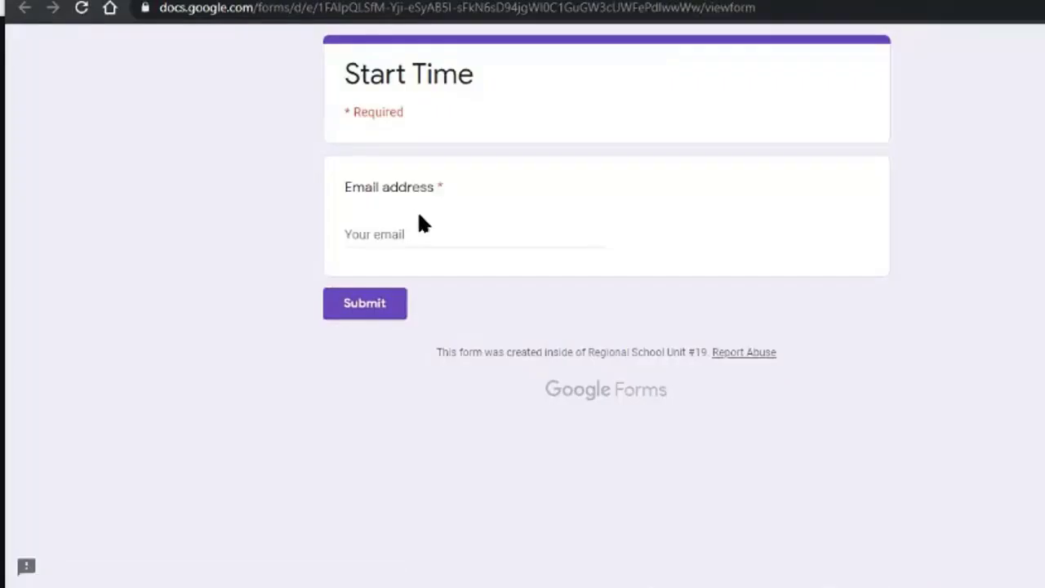
{"action": "left_click", "coordinate": [413, 234]}
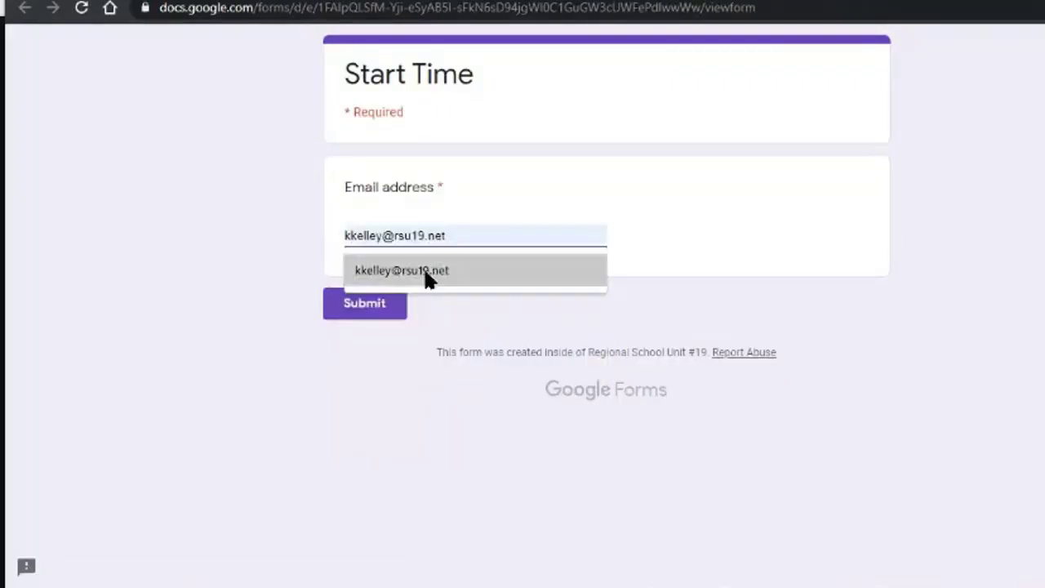
{"action": "left_click", "coordinate": [425, 278]}
{"action": "left_click", "coordinate": [368, 305]}
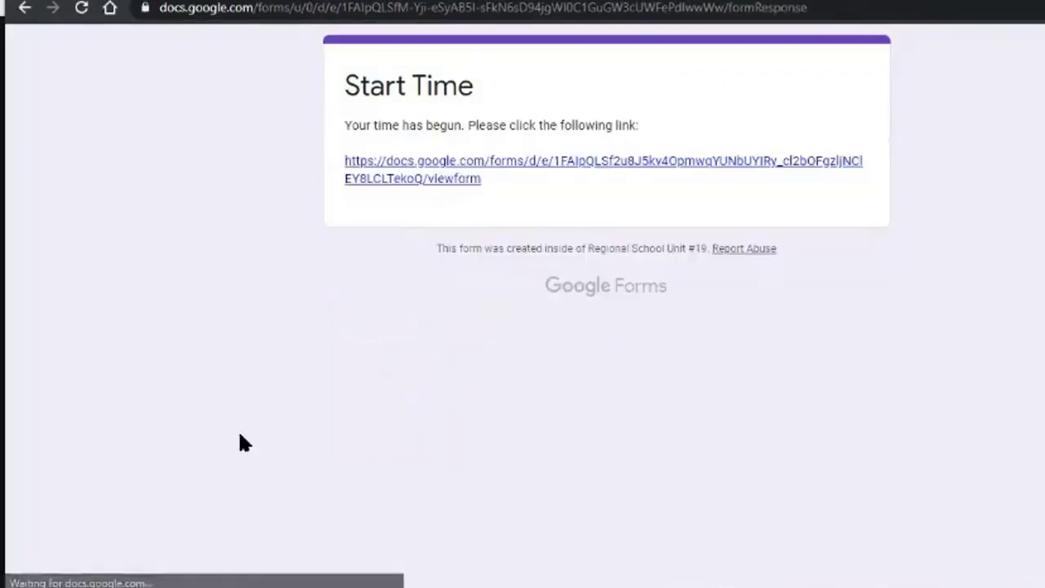
Open the quiz, fill in the respondent's email, and answer Question 1 with B and Question 2 with C.
{"action": "left_click", "coordinate": [465, 174]}
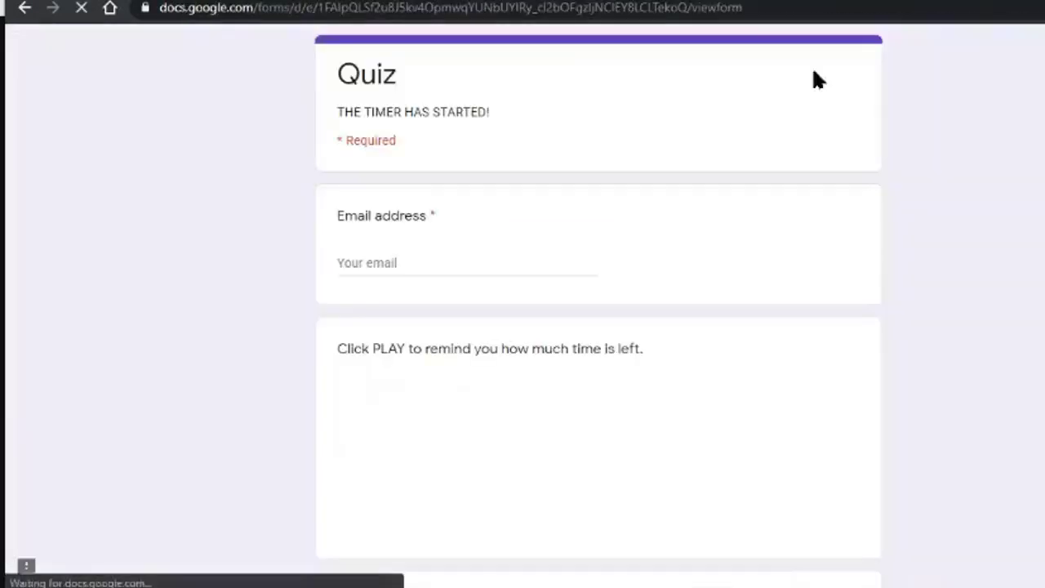
{"action": "left_click", "coordinate": [443, 264]}
{"action": "type", "text": "k"}
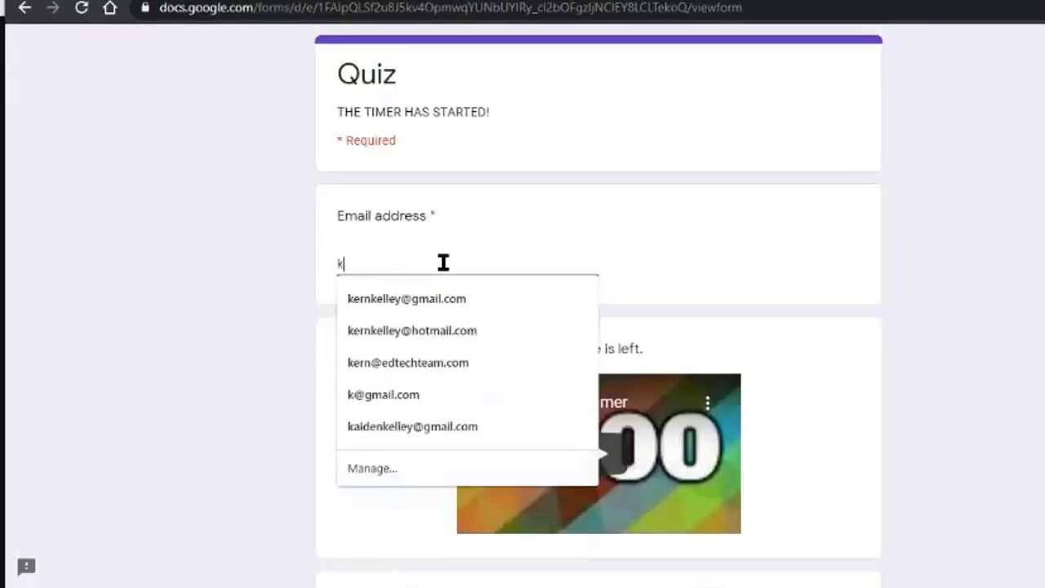
{"action": "left_click", "coordinate": [433, 298]}
{"action": "scroll", "coordinate": [262, 313], "scroll_direction": "down", "scroll_amount": 4}
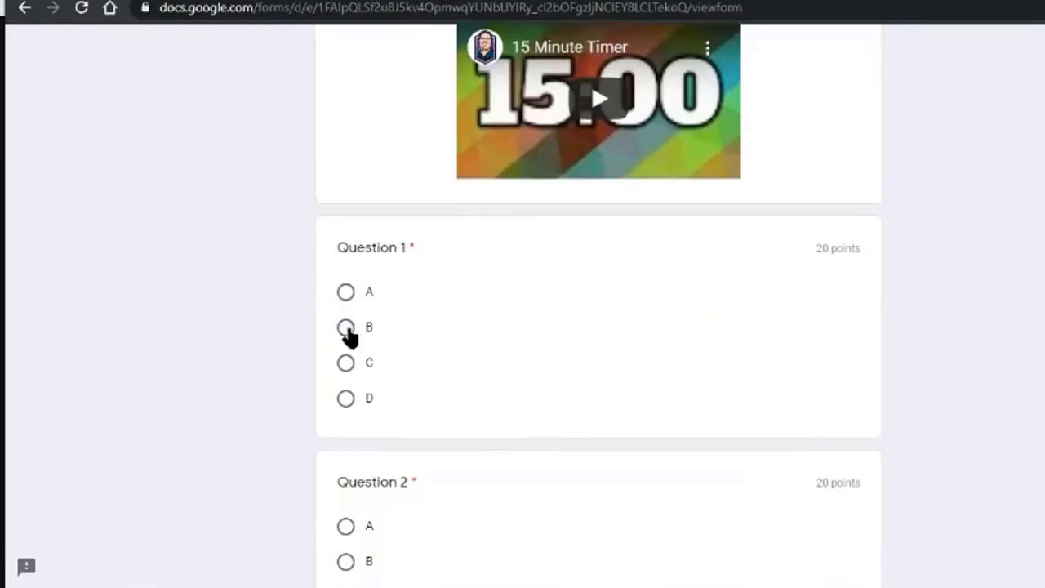
{"action": "left_click", "coordinate": [347, 327]}
{"action": "scroll", "coordinate": [335, 384], "scroll_direction": "down", "scroll_amount": 2}
{"action": "scroll", "coordinate": [333, 391], "scroll_direction": "down", "scroll_amount": 2}
{"action": "left_click", "coordinate": [345, 244]}
{"action": "scroll", "coordinate": [432, 401], "scroll_direction": "down", "scroll_amount": 3}
Answer 'Augusta' for Maine's capital, Question 3 A, 4 B, 5 C, and submit the quiz.
{"action": "left_click", "coordinate": [448, 142]}
{"action": "type", "text": "Augusta"}
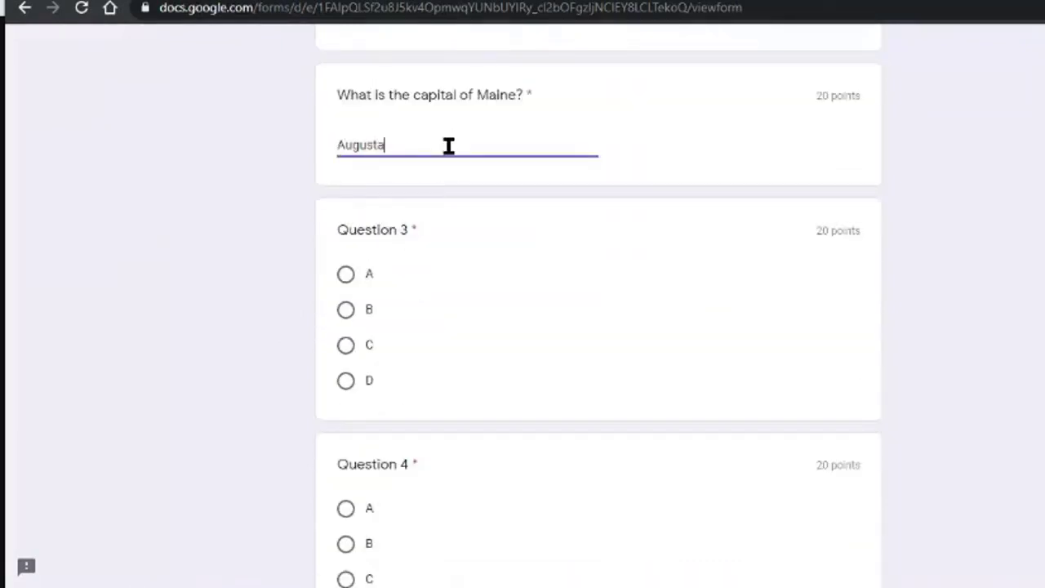
{"action": "left_click", "coordinate": [347, 274]}
{"action": "left_click", "coordinate": [346, 544]}
{"action": "scroll", "coordinate": [347, 547], "scroll_direction": "down", "scroll_amount": 5}
{"action": "left_click", "coordinate": [347, 281]}
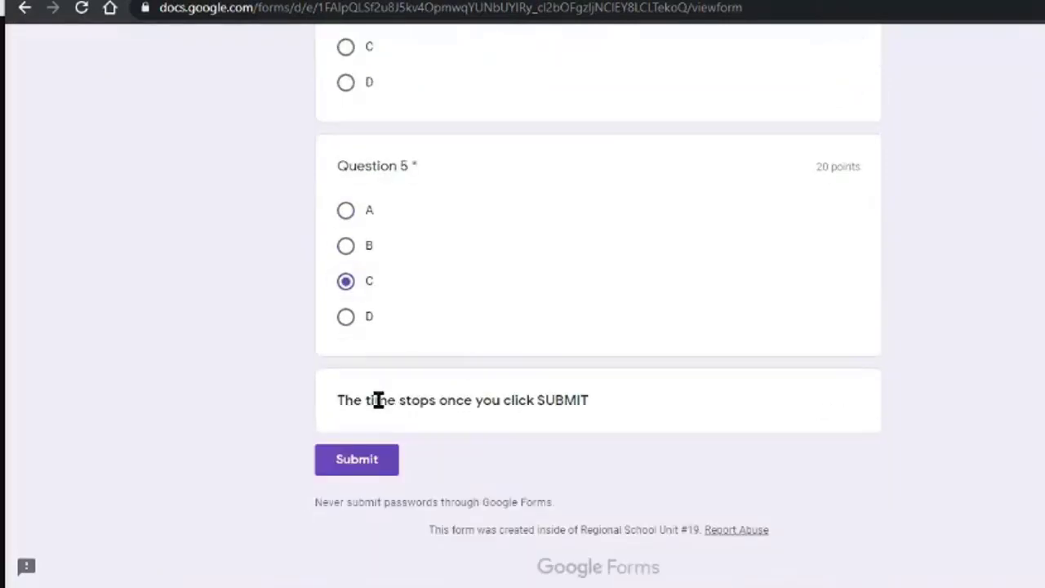
{"action": "left_click", "coordinate": [352, 472]}
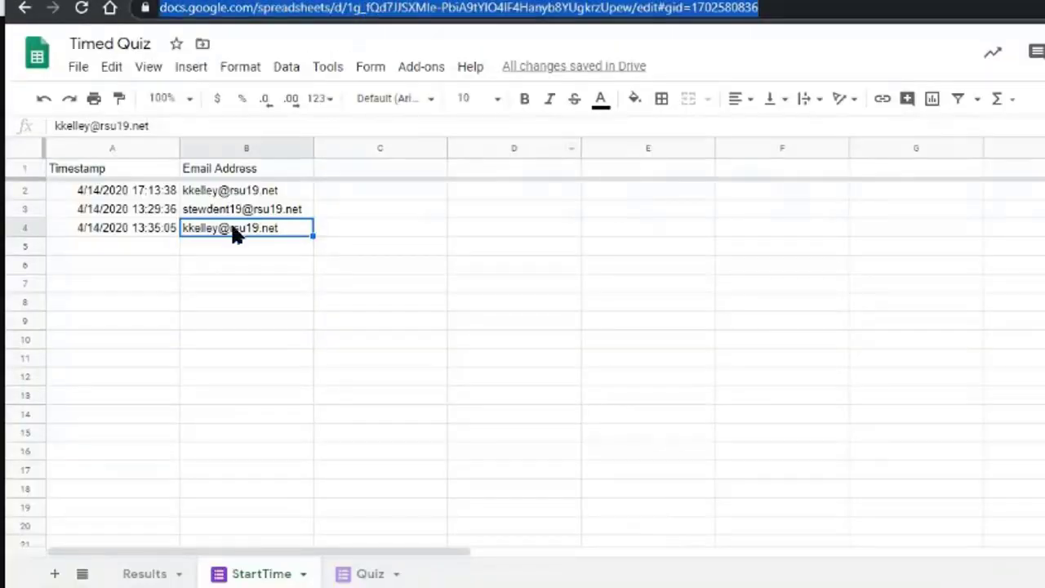
Go to the Results tab and select B4 to check its UNIQUE formula.
{"action": "left_click", "coordinate": [268, 278]}
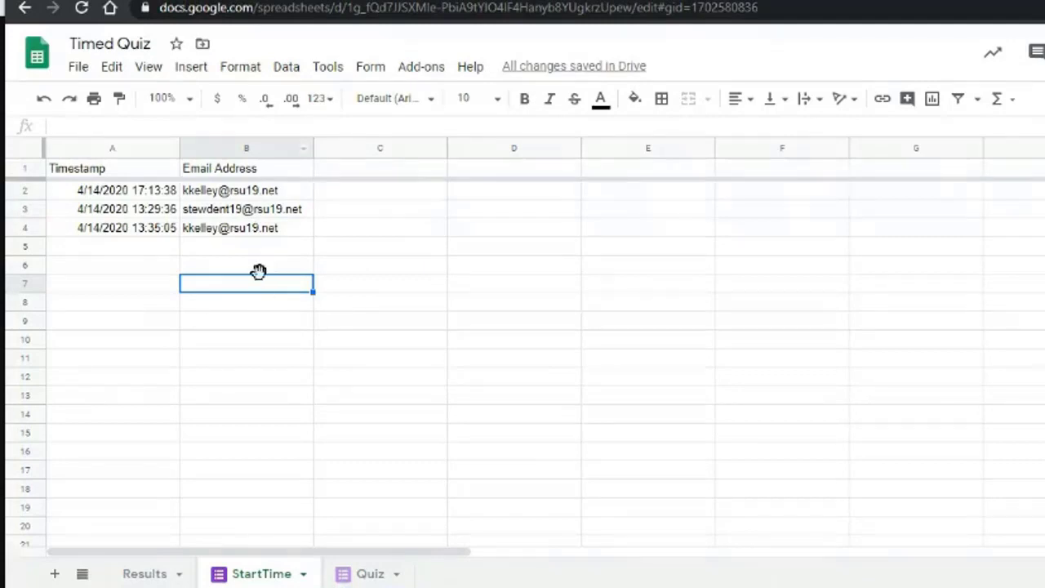
{"action": "left_click", "coordinate": [147, 574]}
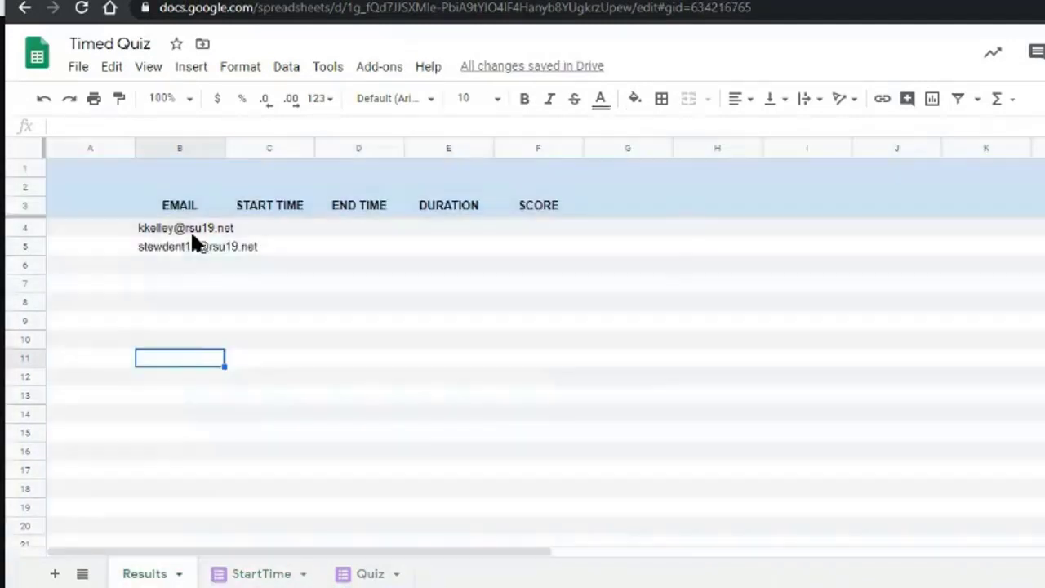
{"action": "left_click", "coordinate": [196, 231]}
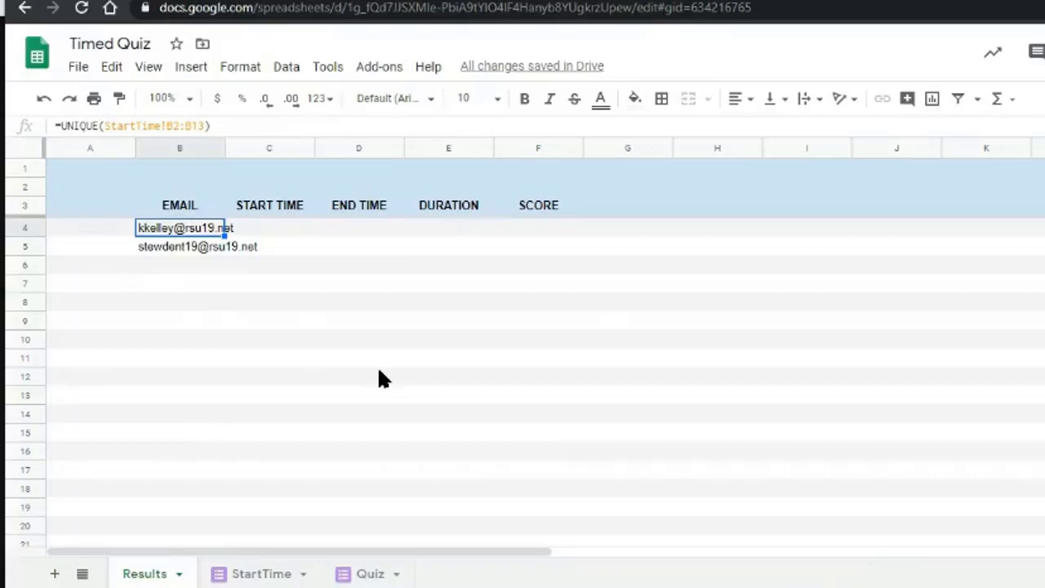
Examine the parts of B4's UNIQUE formula, leaving it unchanged.
{"action": "key", "text": "Return"}
{"action": "key", "text": "Left"}
{"action": "key", "text": "Left"}
{"action": "key", "text": "Left"}
{"action": "key", "text": "Left"}
{"action": "key", "text": "Left"}
{"action": "key", "text": "Left"}
{"action": "key", "text": "Left"}
{"action": "key", "text": "Left"}
{"action": "key", "text": "Left"}
{"action": "key", "text": "Left"}
{"action": "key", "text": "Left"}
{"action": "key", "text": "Left"}
{"action": "key", "text": "Left"}
{"action": "key", "text": "Left"}
{"action": "key", "text": "Left"}
{"action": "key", "text": "Left"}
{"action": "key", "text": "Left"}
{"action": "key", "text": "Left"}
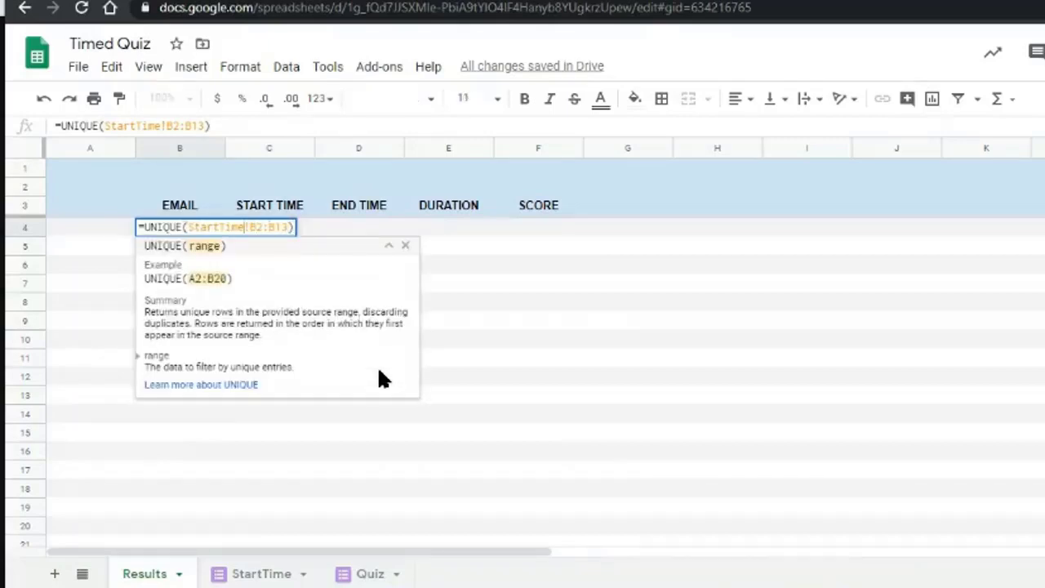
{"action": "key", "text": "shift+Right"}
{"action": "key", "text": "shift+Right"}
{"action": "key", "text": "shift+Right"}
{"action": "key", "text": "shift+Right"}
{"action": "key", "text": "shift+Right"}
{"action": "key", "text": "shift+Right"}
{"action": "key", "text": "shift+Right"}
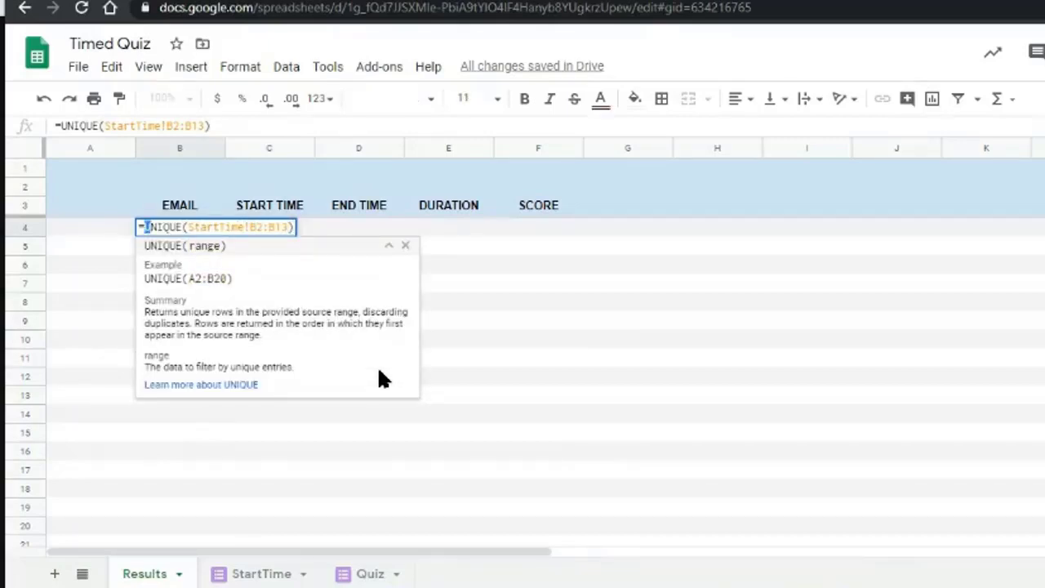
{"action": "key", "text": "shift+Left"}
{"action": "key", "text": "Right"}
{"action": "key", "text": "Right"}
{"action": "key", "text": "shift+Right"}
{"action": "key", "text": "shift+Right"}
{"action": "key", "text": "shift+Right"}
{"action": "key", "text": "shift+Right"}
{"action": "key", "text": "shift+Right"}
{"action": "key", "text": "shift+Right"}
{"action": "key", "text": "shift+Right"}
{"action": "key", "text": "shift+Right"}
{"action": "key", "text": "shift+Right"}
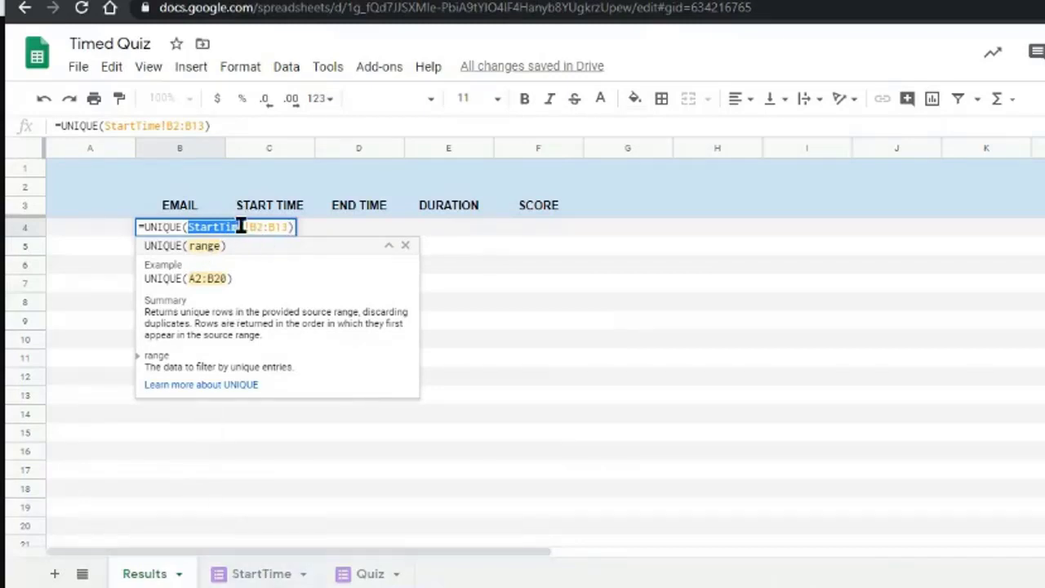
{"action": "key", "text": "Right"}
{"action": "key", "text": "Right"}
{"action": "key", "text": "shift+Right"}
{"action": "key", "text": "Right"}
{"action": "key", "text": "shift+Right"}
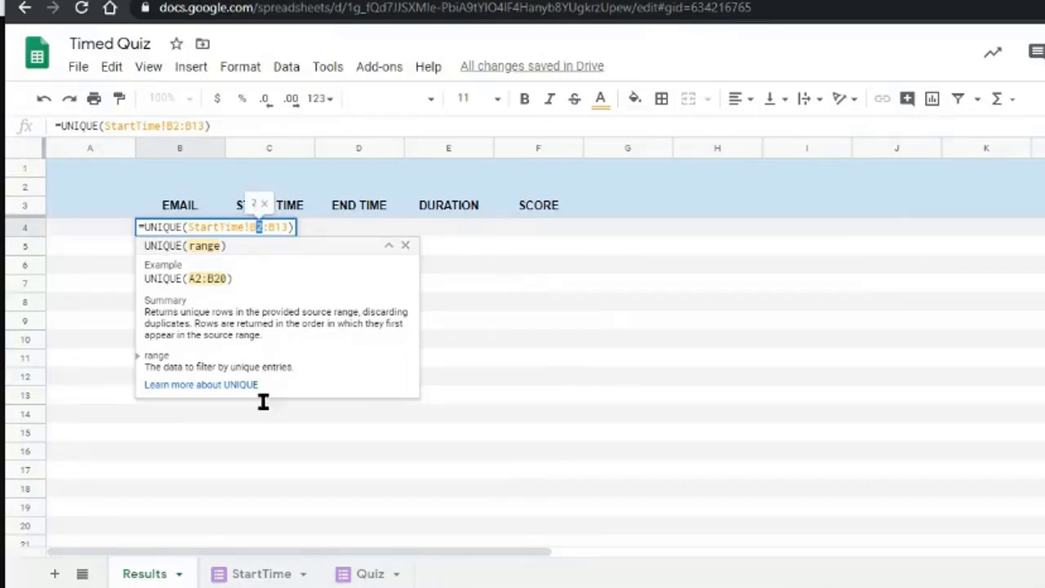
{"action": "key", "text": "Escape"}
Inspect the Email Address column B on the StartTime sheet.
{"action": "left_click", "coordinate": [255, 574]}
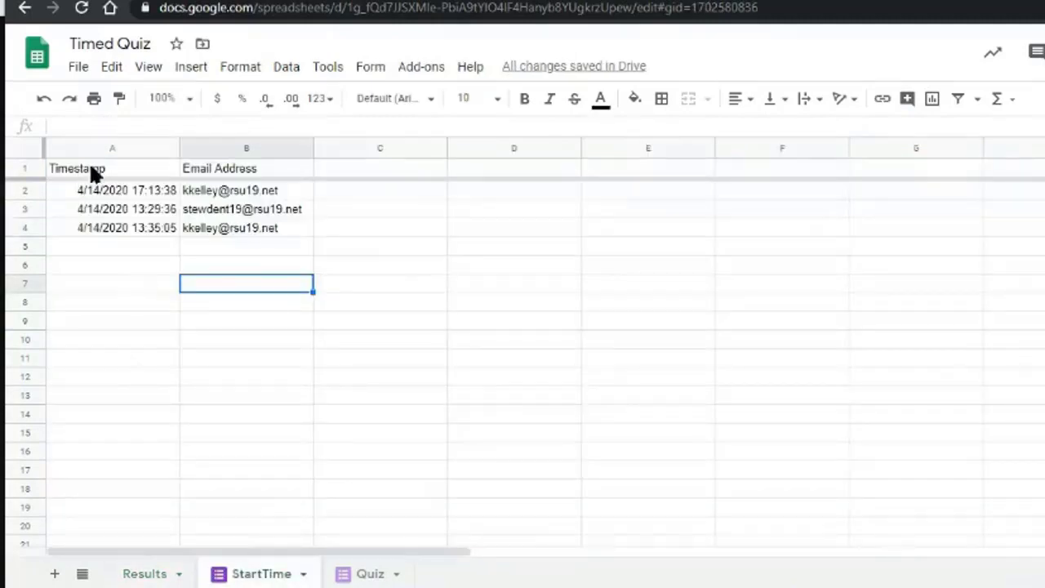
{"action": "left_click", "coordinate": [270, 144]}
{"action": "left_click", "coordinate": [254, 188]}
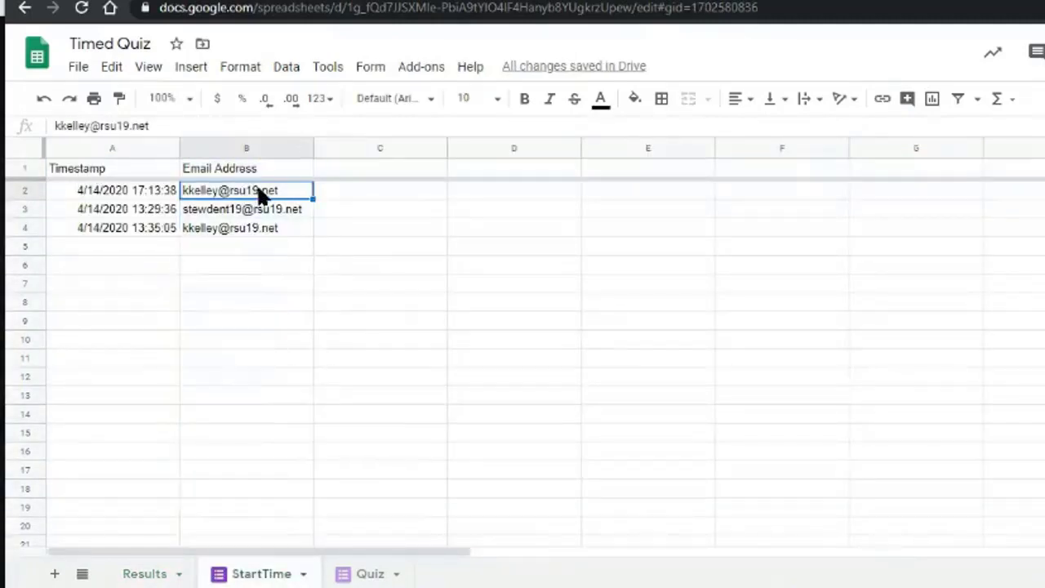
{"action": "left_click", "coordinate": [262, 150]}
{"action": "left_click", "coordinate": [260, 170]}
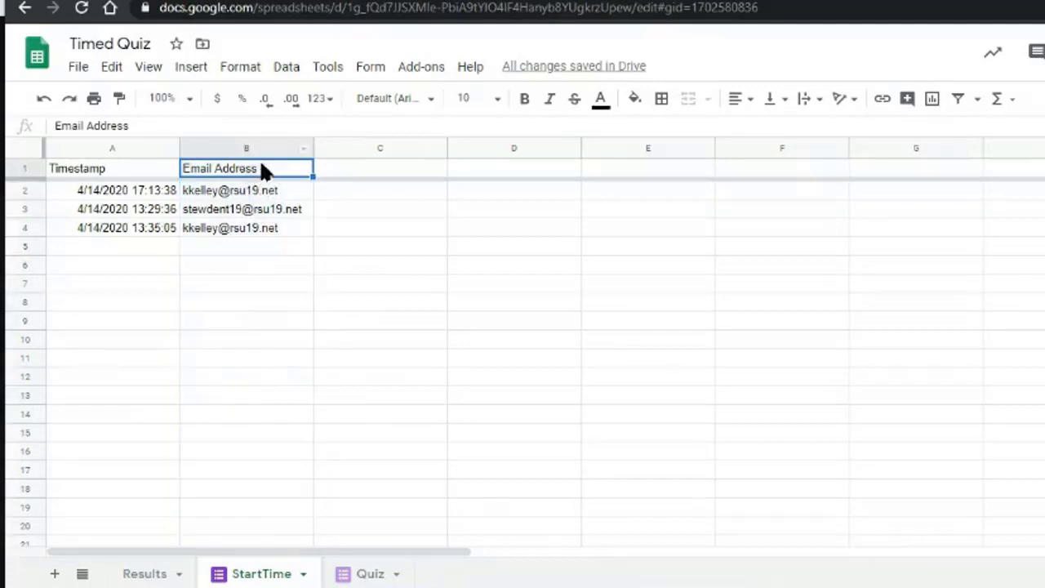
{"action": "key", "text": "Down"}
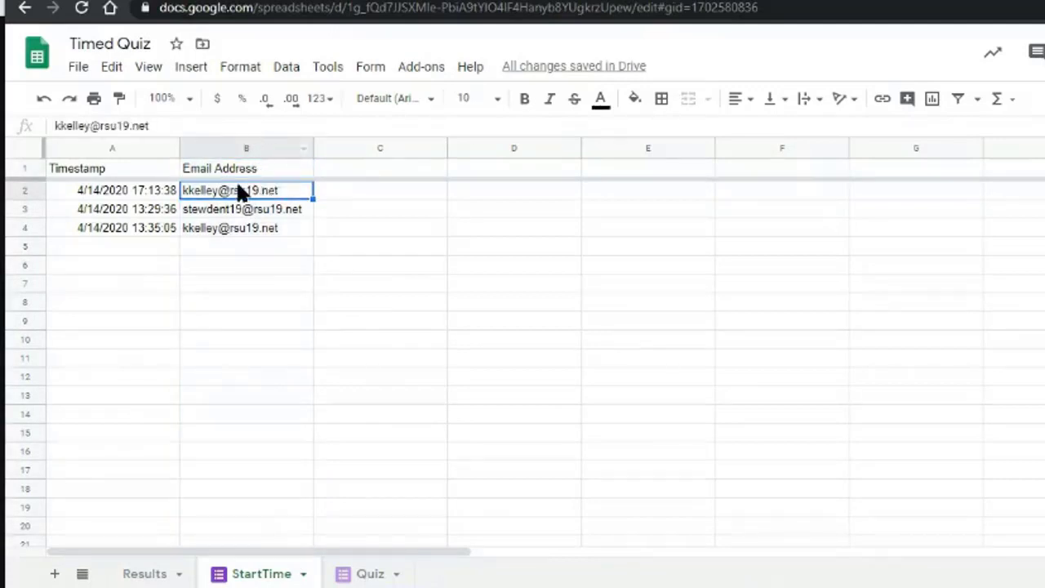
Remove the end row so B4's range becomes the open-ended StartTime!B2:B.
{"action": "left_click", "coordinate": [129, 575]}
{"action": "left_click", "coordinate": [223, 232]}
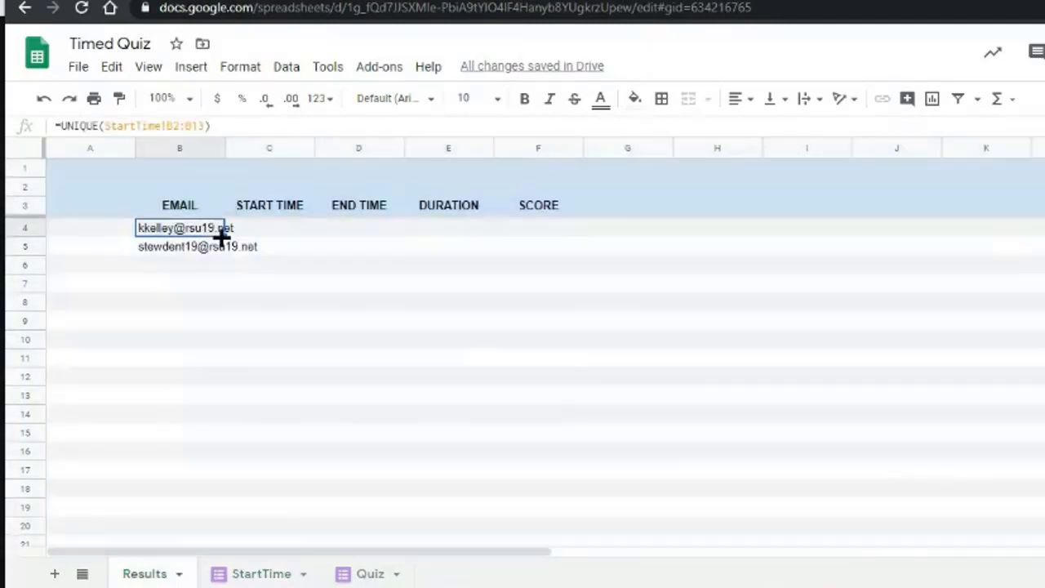
{"action": "double_click", "coordinate": [223, 232]}
{"action": "key", "text": "Left"}
{"action": "key", "text": "Left"}
{"action": "key", "text": "Left"}
{"action": "key", "text": "Left"}
{"action": "key", "text": "Left"}
{"action": "key", "text": "Left"}
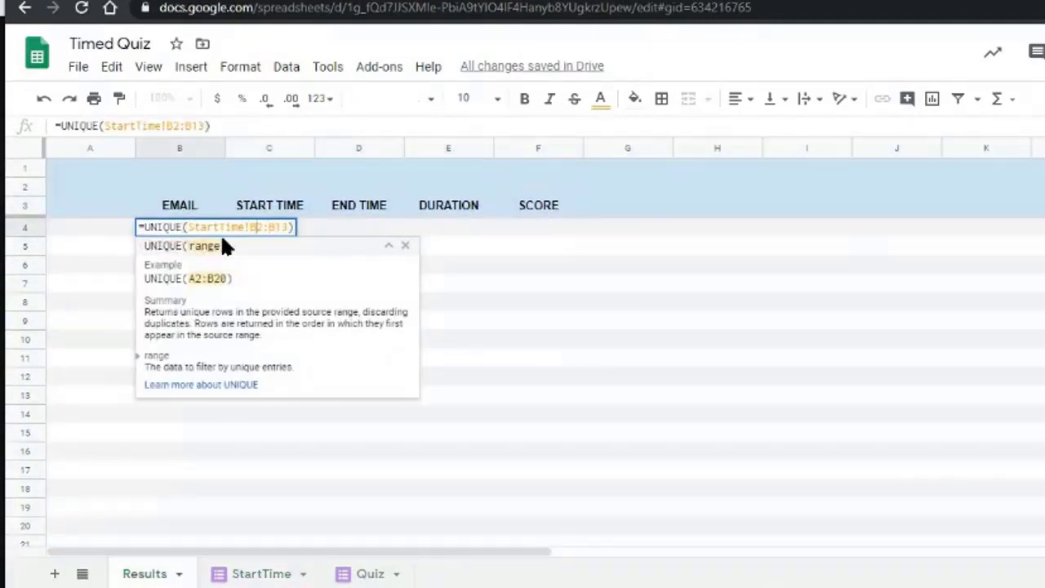
{"action": "key", "text": "Right"}
{"action": "key", "text": "Right"}
{"action": "key", "text": "Right"}
{"action": "key", "text": "Right"}
{"action": "key", "text": "Right"}
{"action": "key", "text": "BackSpace"}
{"action": "key", "text": "BackSpace"}
{"action": "key", "text": "Return"}
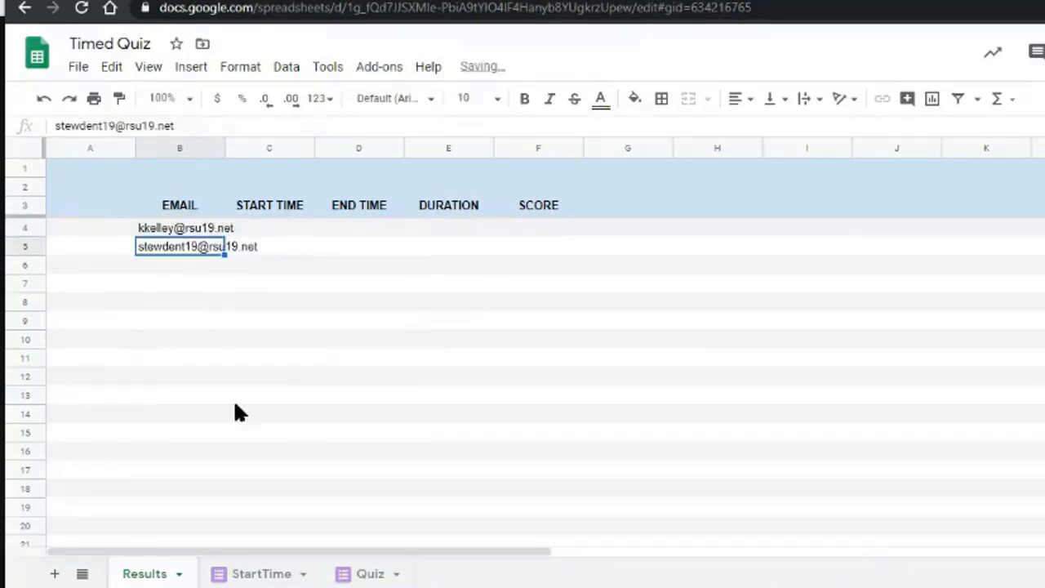
Widen column B on Results to fit the email addresses.
{"action": "left_click", "coordinate": [270, 574]}
{"action": "left_click", "coordinate": [124, 571]}
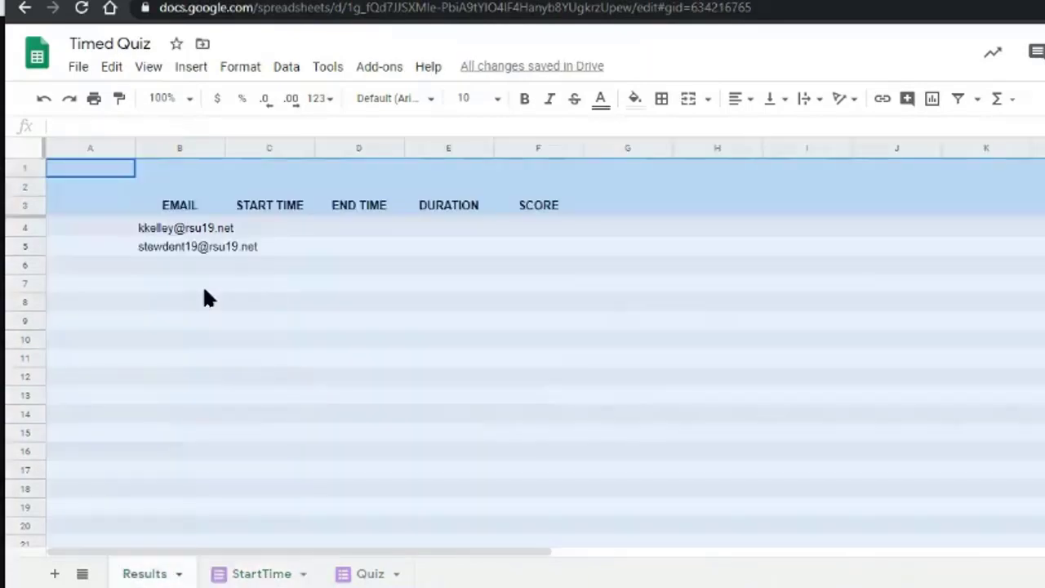
{"action": "left_click", "coordinate": [205, 291]}
{"action": "left_click", "coordinate": [199, 230]}
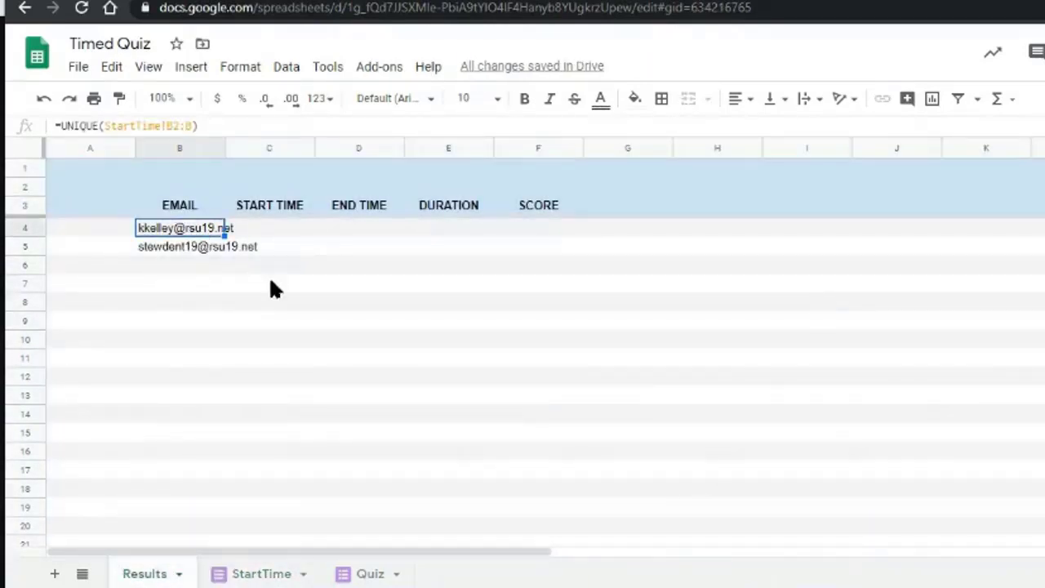
{"action": "left_click_drag", "start_coordinate": [225, 147], "coordinate": [310, 136]}
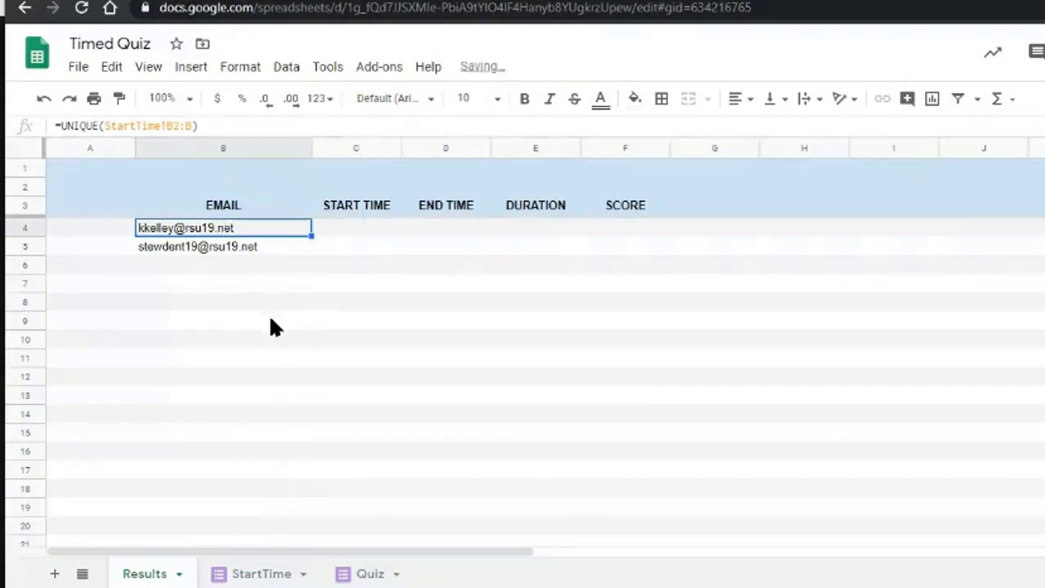
Wrap B4's formula in SORT to get =SORT(UNIQUE(StartTime!B2:B)).
{"action": "key", "text": "Return"}
{"action": "key", "text": "Home"}
{"action": "key", "text": "Right"}
{"action": "type", "text": "SORT("}
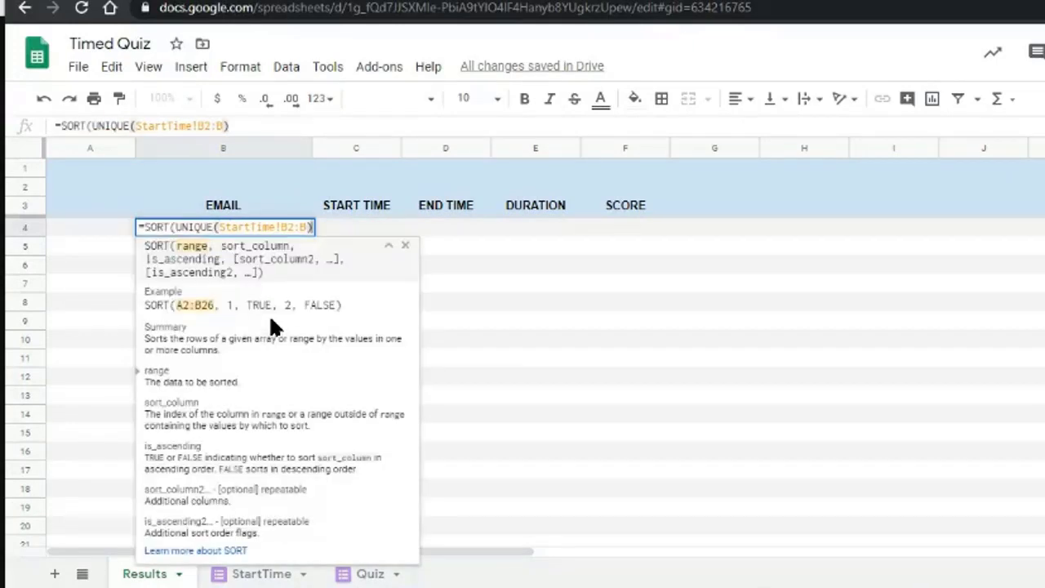
{"action": "type", "text": ")"}
{"action": "key", "text": "Home"}
{"action": "key", "text": "Right"}
{"action": "key", "text": "shift+Right"}
{"action": "key", "text": "shift+Right"}
{"action": "key", "text": "shift+Right"}
{"action": "key", "text": "shift+Right"}
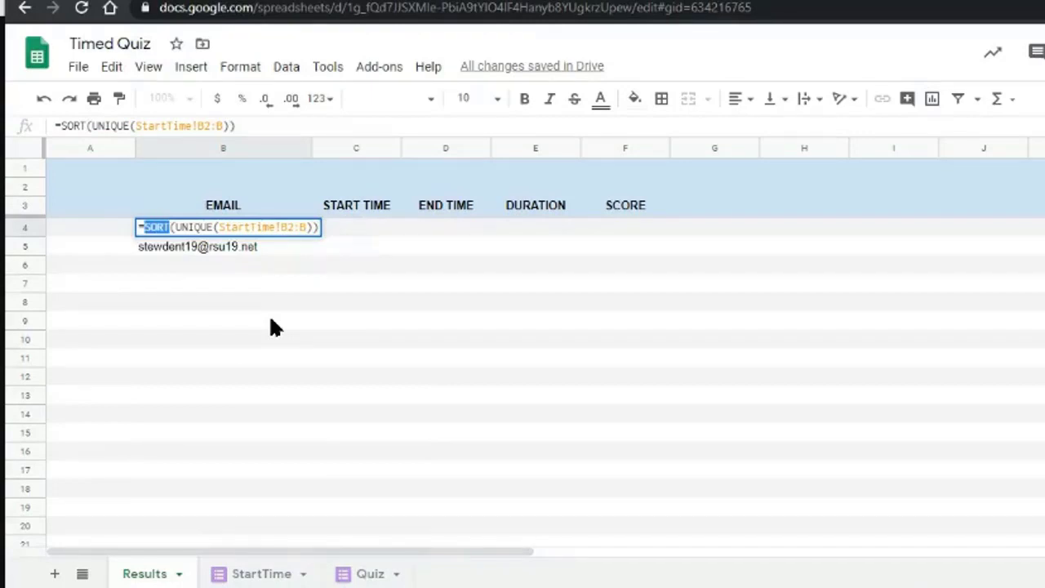
{"action": "key", "text": "Return"}
Step through the sorted email list and move to C4 under START TIME.
{"action": "key", "text": "Up"}
{"action": "key", "text": "Down"}
{"action": "key", "text": "Down"}
{"action": "key", "text": "Down"}
{"action": "key", "text": "Up"}
{"action": "key", "text": "Up"}
{"action": "key", "text": "Down"}
{"action": "key", "text": "Down"}
{"action": "key", "text": "Down"}
{"action": "key", "text": "Up"}
{"action": "key", "text": "Up"}
{"action": "key", "text": "Up"}
{"action": "key", "text": "Up"}
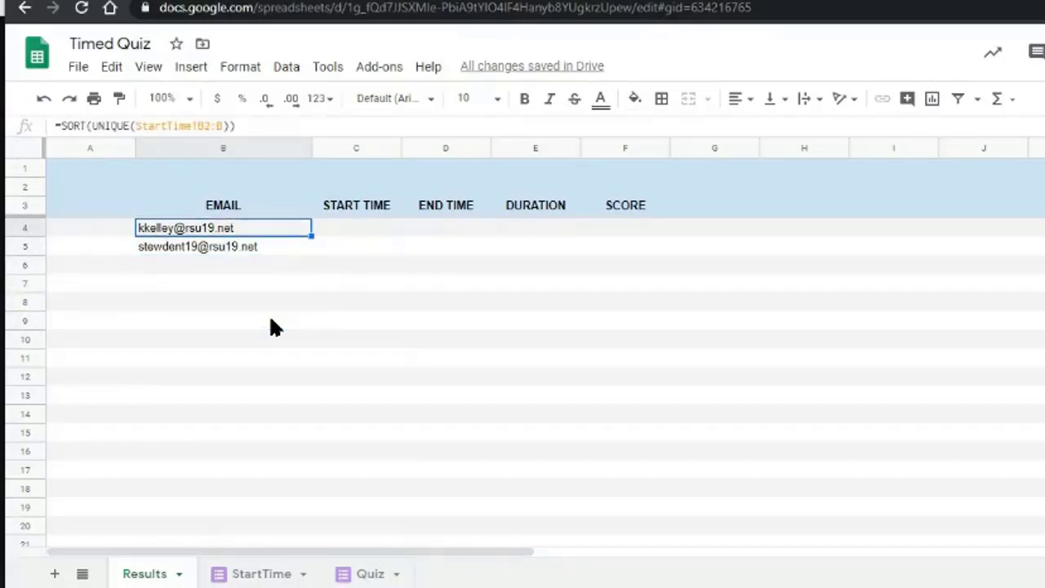
{"action": "key", "text": "Right"}
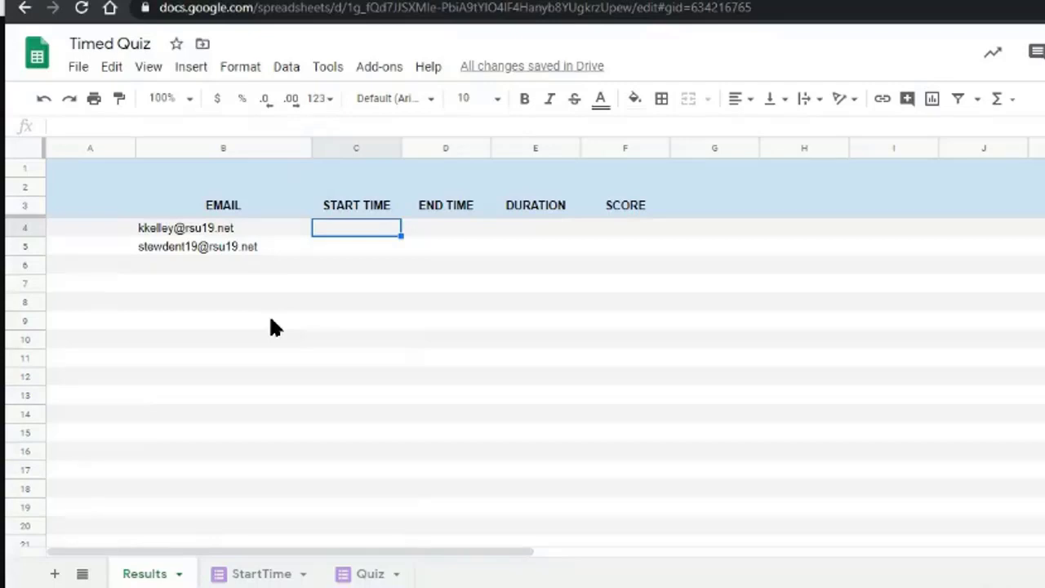
Abandon a first FILTER attempt in C4 and review StartTime's timestamps and emails.
{"action": "type", "text": "="}
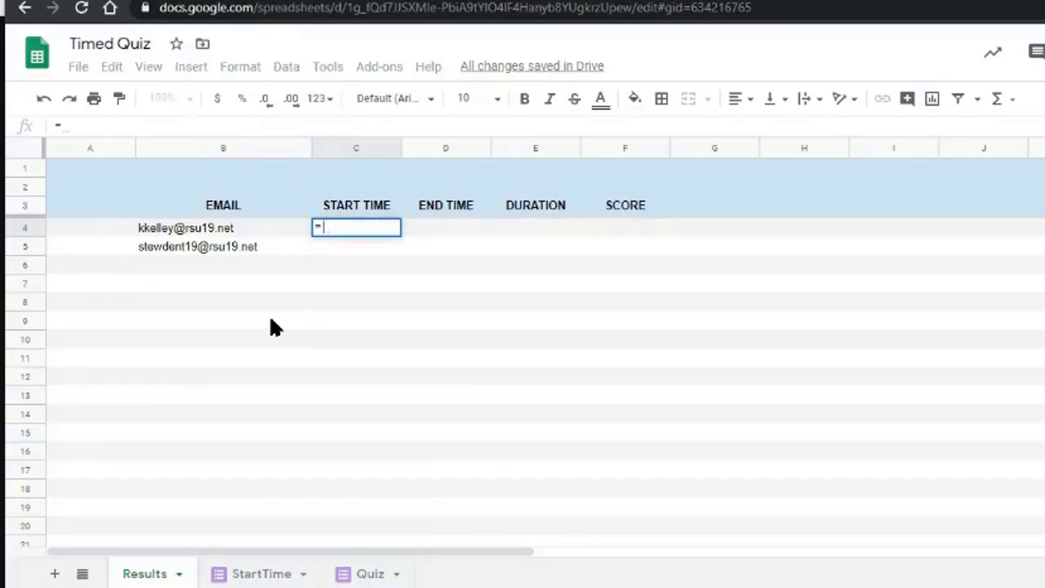
{"action": "type", "text": "(FILTER"}
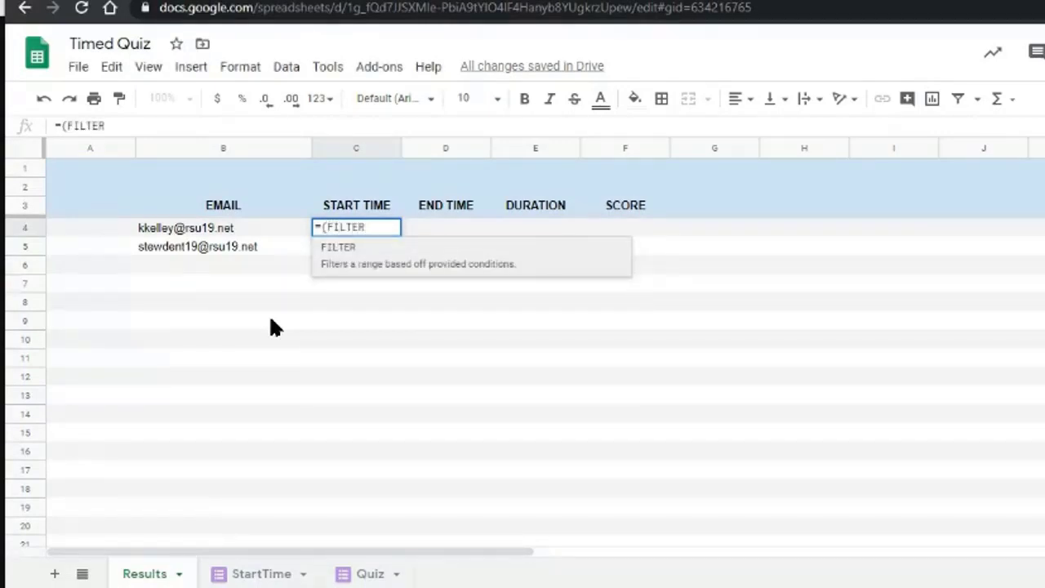
{"action": "type", "text": "("}
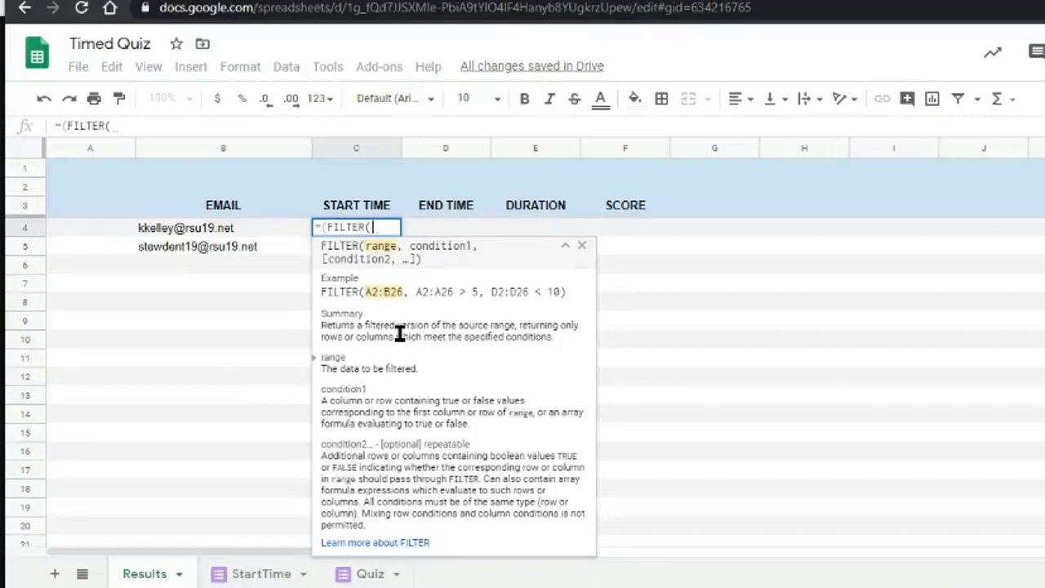
{"action": "key", "text": "Escape"}
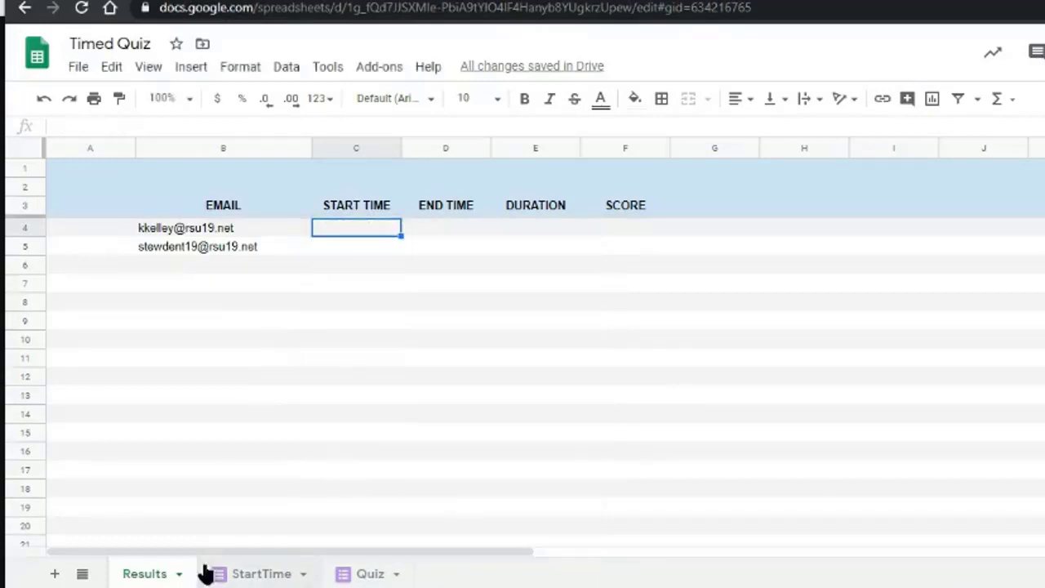
{"action": "left_click", "coordinate": [256, 574]}
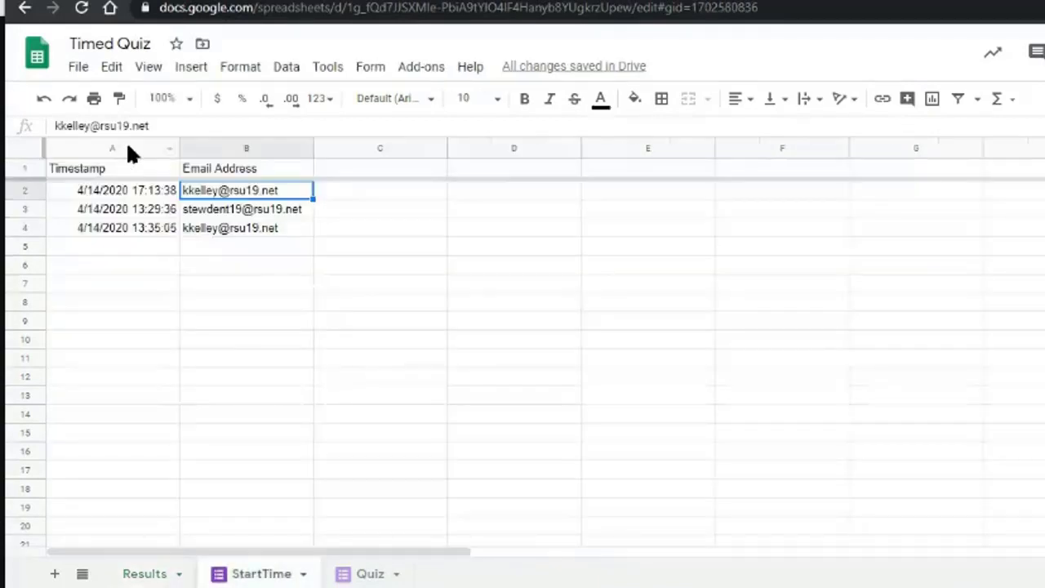
{"action": "left_click", "coordinate": [122, 190]}
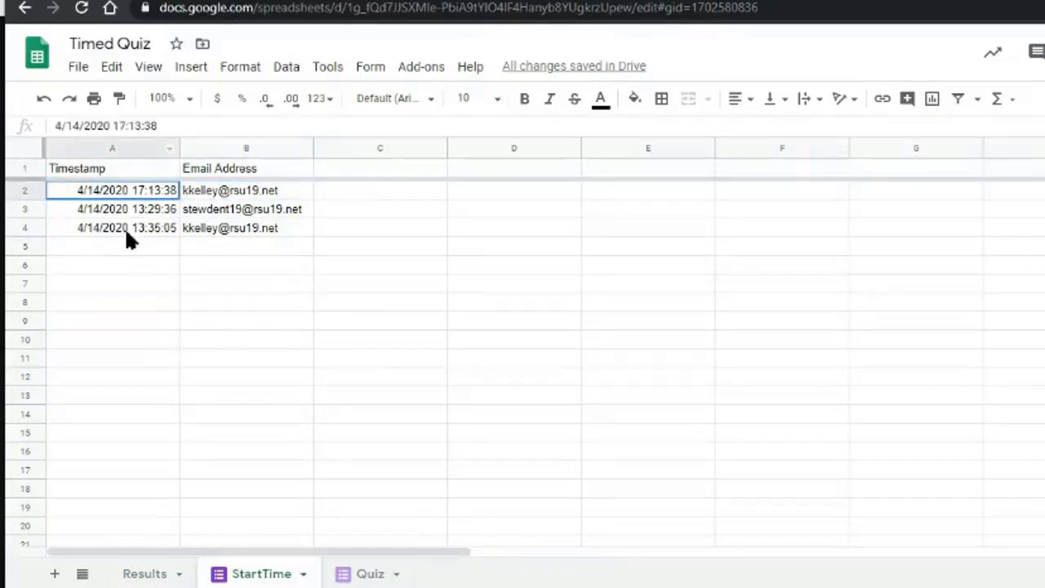
{"action": "left_click", "coordinate": [111, 396], "text": "shift"}
{"action": "left_click", "coordinate": [101, 419], "text": "shift"}
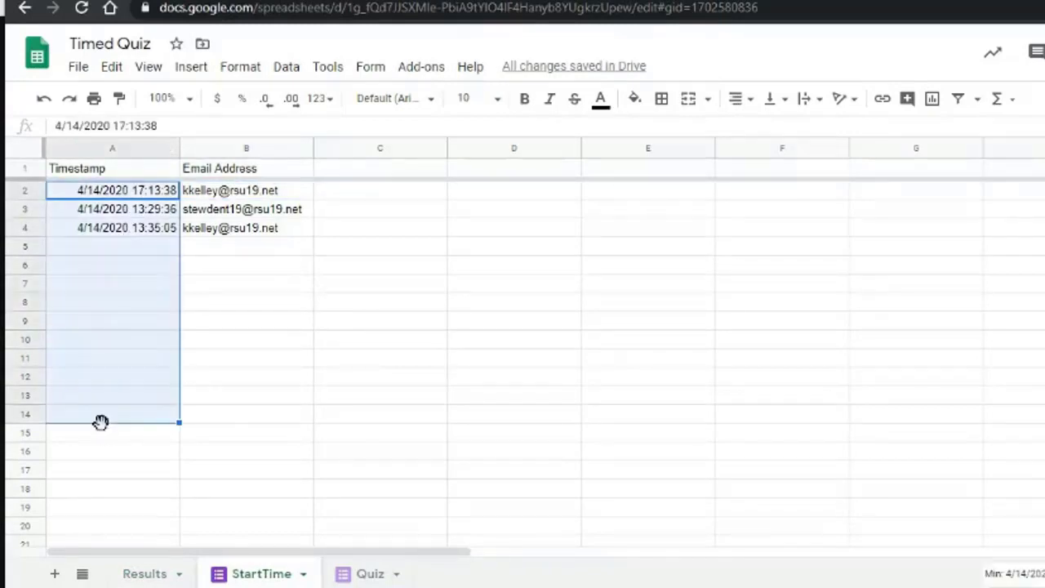
{"action": "left_click", "coordinate": [229, 190]}
{"action": "left_click", "coordinate": [236, 286]}
{"action": "left_click", "coordinate": [224, 194]}
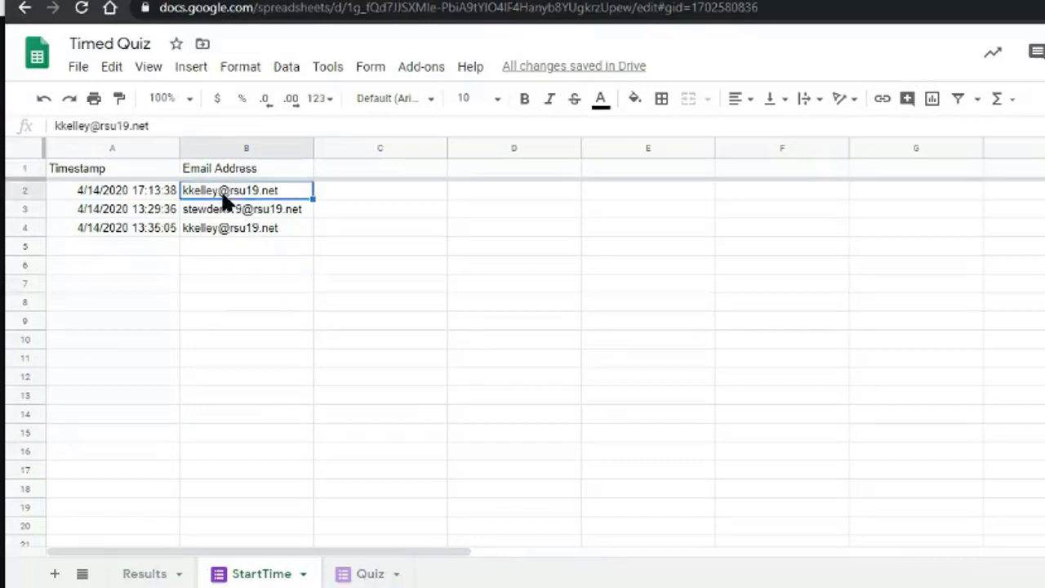
Back on Results, type =FILTER( in C4 under START TIME.
{"action": "left_click", "coordinate": [131, 574]}
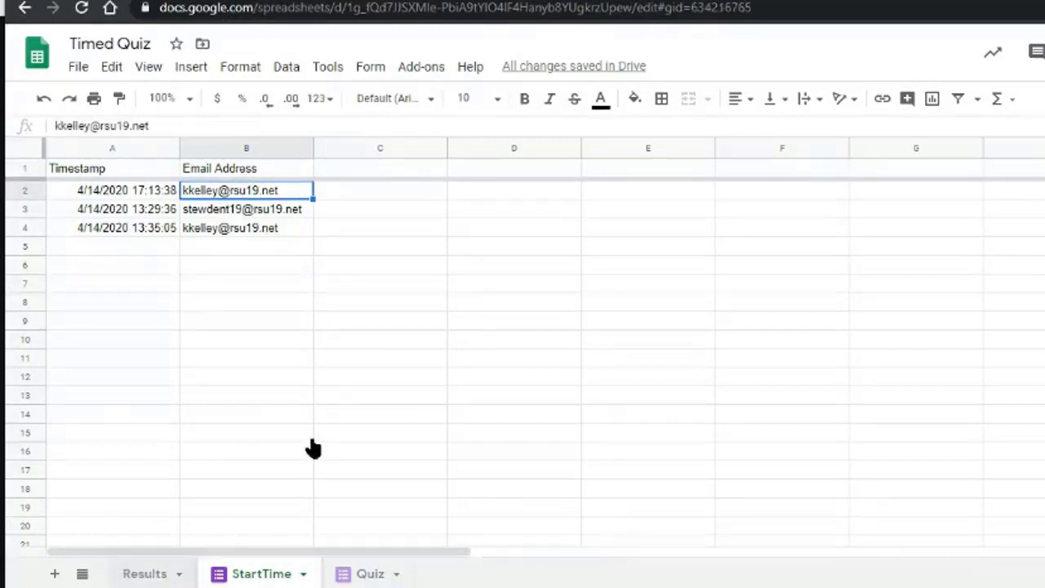
{"action": "left_click", "coordinate": [353, 228]}
{"action": "type", "text": "=FILTER("}
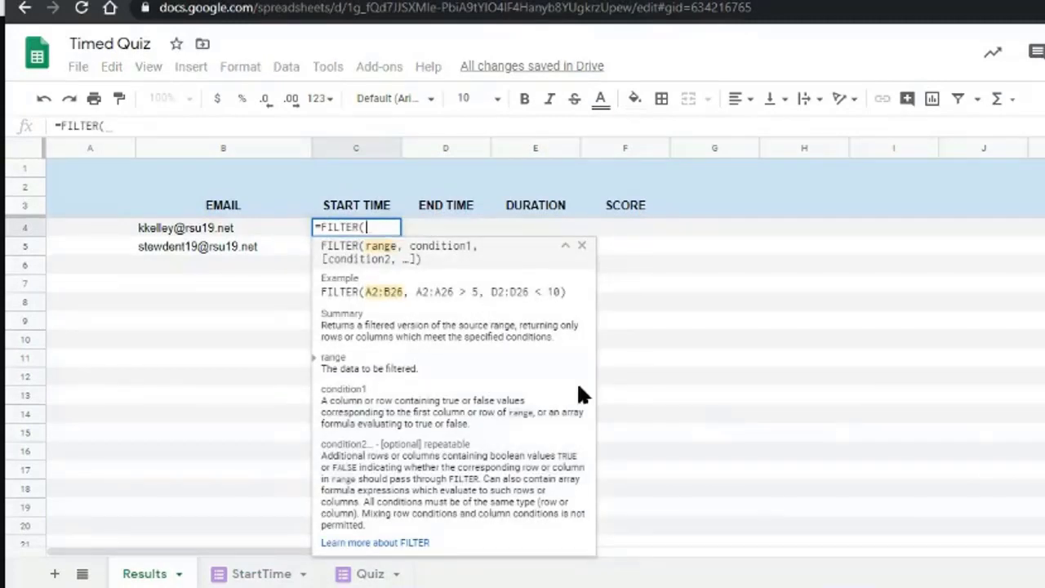
Build C4's FILTER from StartTime's Timestamp range with the email column equal to B4.
{"action": "left_click", "coordinate": [261, 574]}
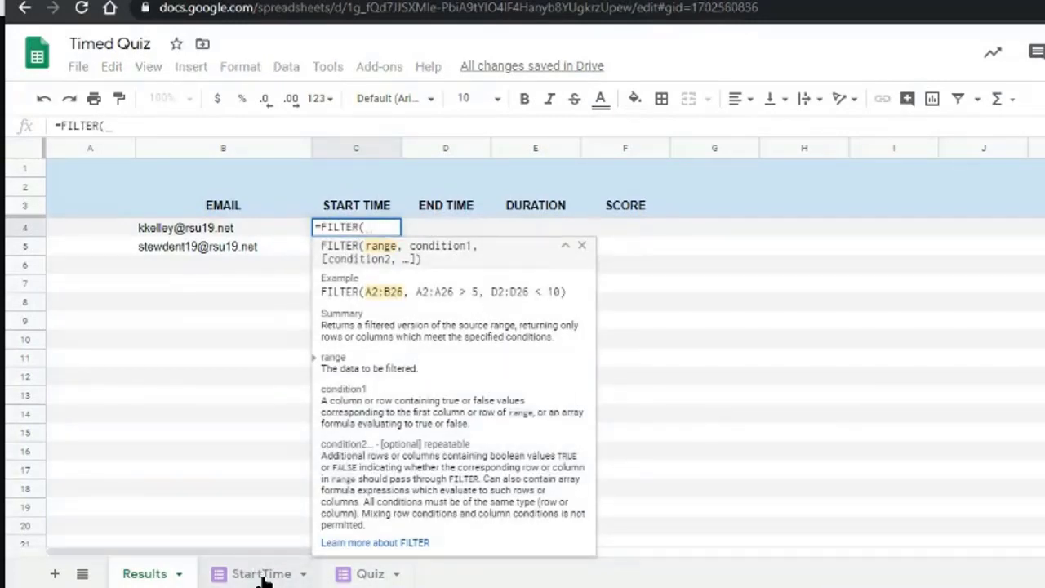
{"action": "left_click_drag", "start_coordinate": [142, 187], "coordinate": [114, 457]}
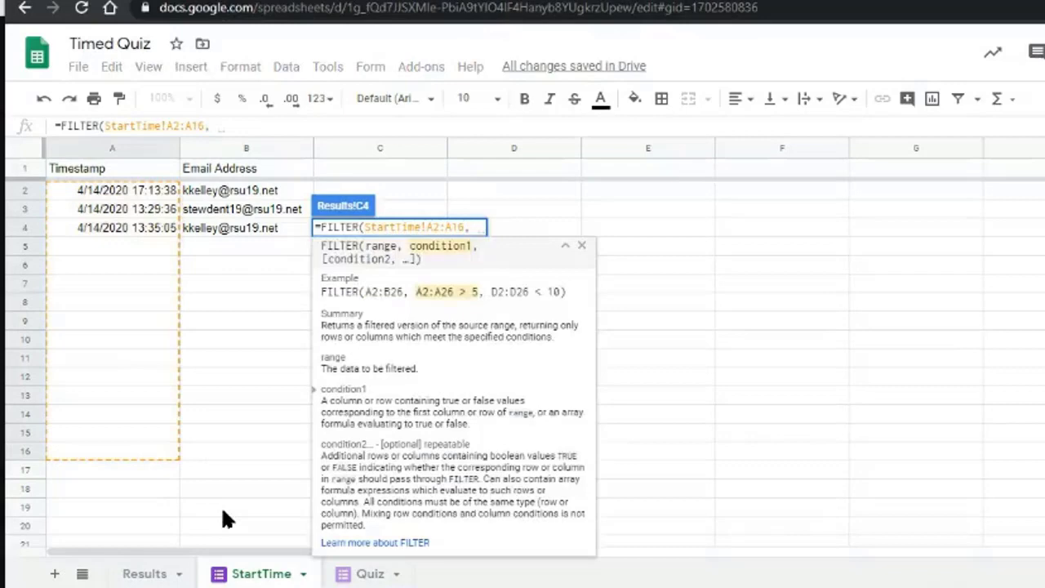
{"action": "left_click_drag", "start_coordinate": [251, 189], "coordinate": [251, 427]}
{"action": "type", "text": "="}
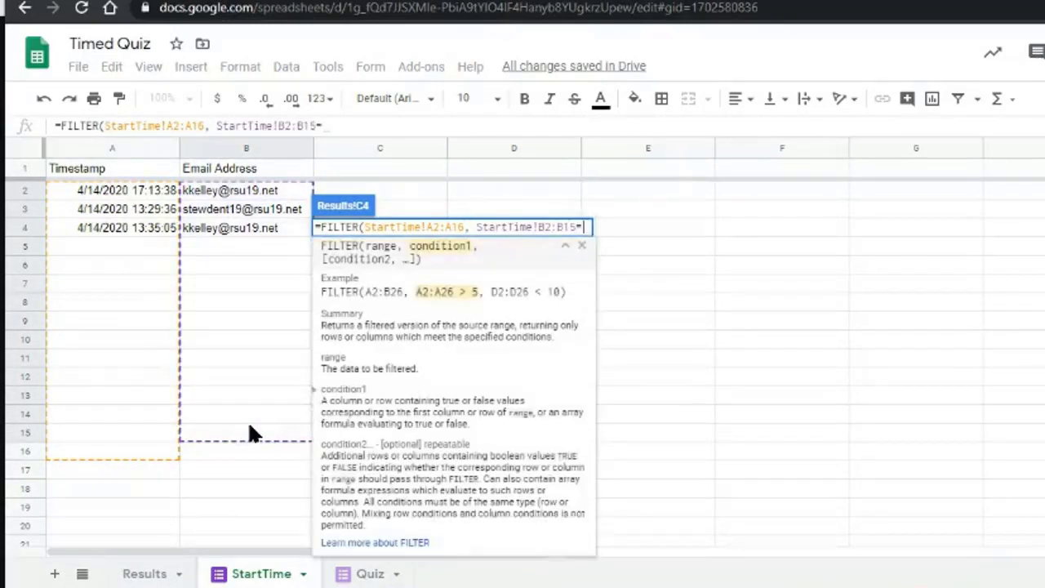
{"action": "left_click", "coordinate": [142, 574]}
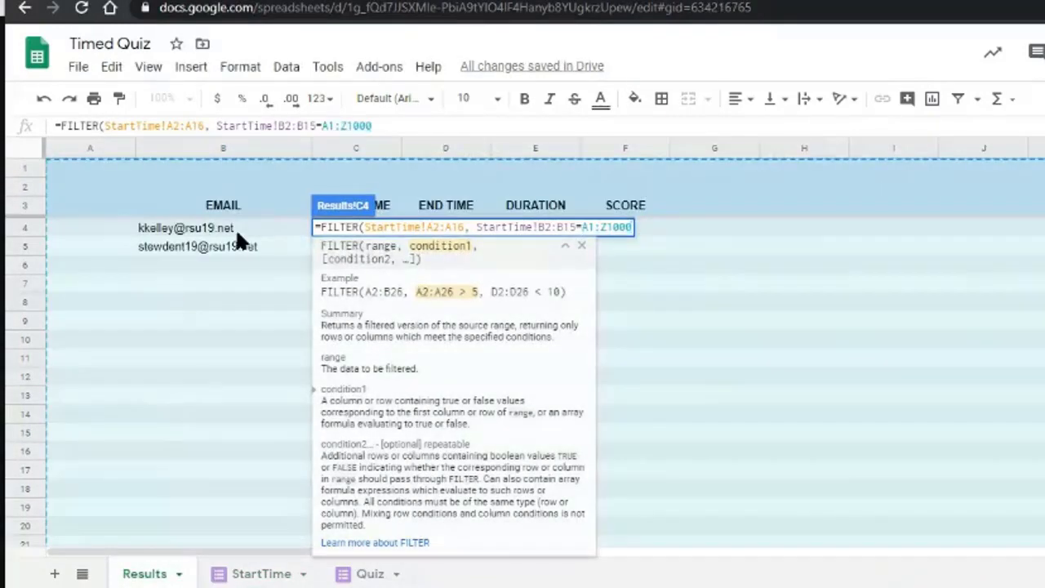
{"action": "left_click", "coordinate": [237, 230]}
Replace the stray A1:Z1000 reference in C4's formula with B4.
{"action": "left_click", "coordinate": [365, 230]}
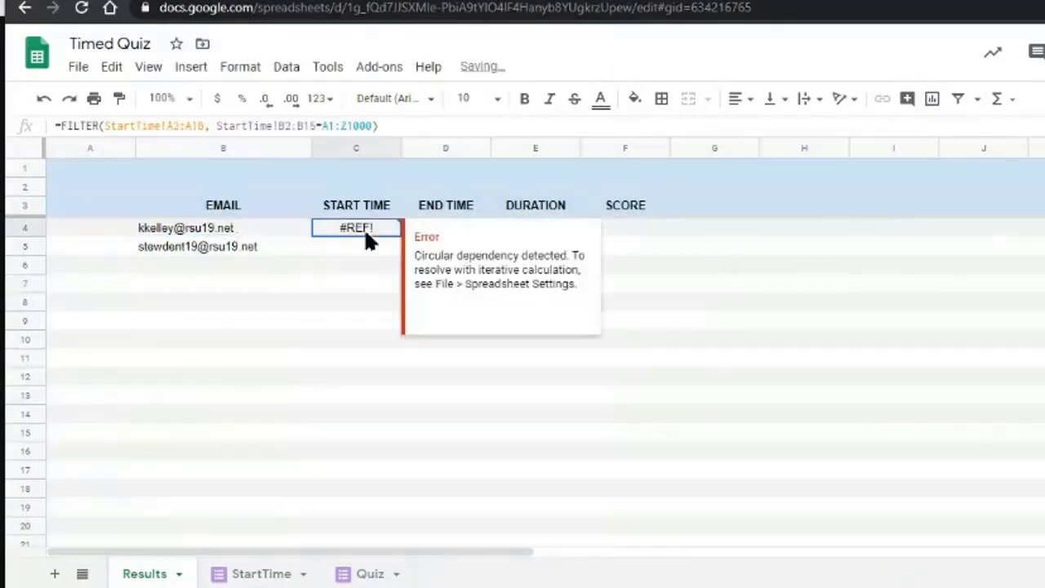
{"action": "key", "text": "Return"}
{"action": "key", "text": "Left"}
{"action": "key", "text": "shift+Left"}
{"action": "key", "text": "shift+Left"}
{"action": "key", "text": "shift+Left"}
{"action": "key", "text": "shift+Left"}
{"action": "key", "text": "shift+Left"}
{"action": "key", "text": "shift+Left"}
{"action": "key", "text": "shift+Left"}
{"action": "key", "text": "shift+Left"}
{"action": "key", "text": "BackSpace"}
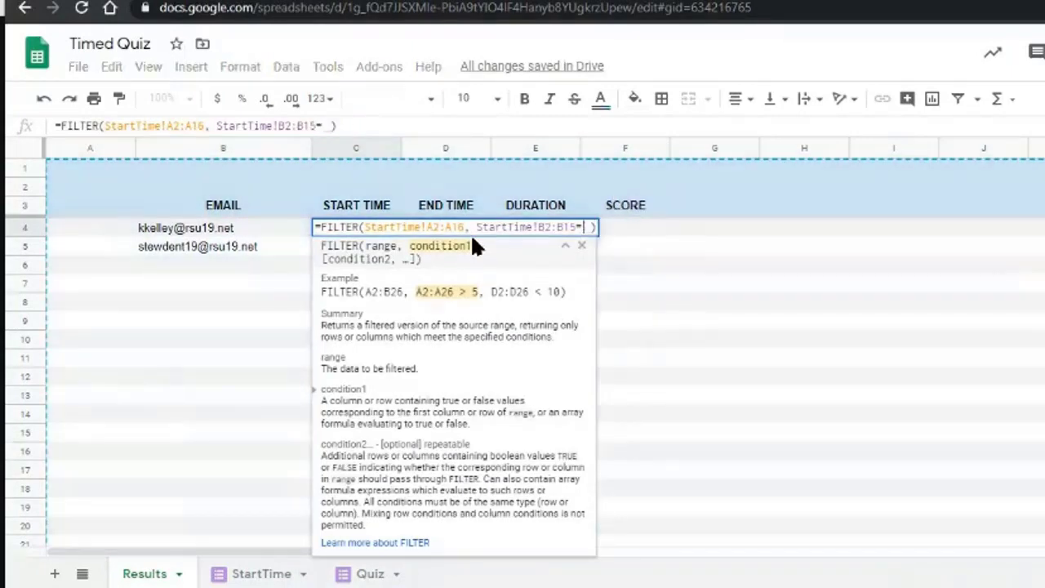
{"action": "type", "text": "B4"}
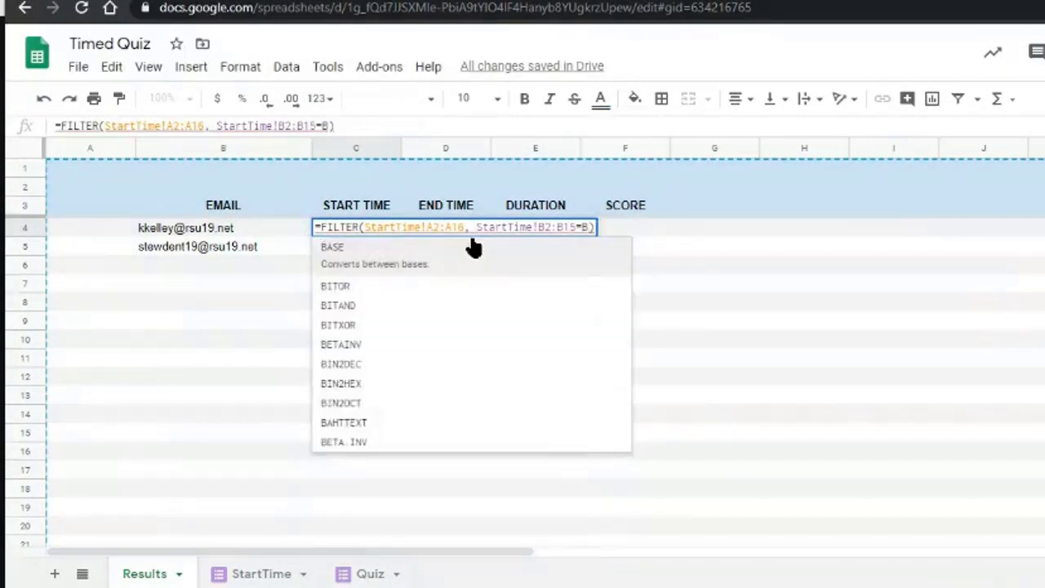
Make both ranges open-ended (A2:A, B2:B), commit the formula, and widen column C.
{"action": "key", "text": "Left"}
{"action": "key", "text": "Left"}
{"action": "key", "text": "Left"}
{"action": "key", "text": "Left"}
{"action": "key", "text": "Left"}
{"action": "key", "text": "Left"}
{"action": "key", "text": "Left"}
{"action": "key", "text": "Left"}
{"action": "key", "text": "Left"}
{"action": "key", "text": "Left"}
{"action": "key", "text": "Left"}
{"action": "key", "text": "Left"}
{"action": "key", "text": "Left"}
{"action": "key", "text": "Left"}
{"action": "key", "text": "Left"}
{"action": "key", "text": "Left"}
{"action": "key", "text": "Left"}
{"action": "key", "text": "Left"}
{"action": "key", "text": "Left"}
{"action": "key", "text": "Left"}
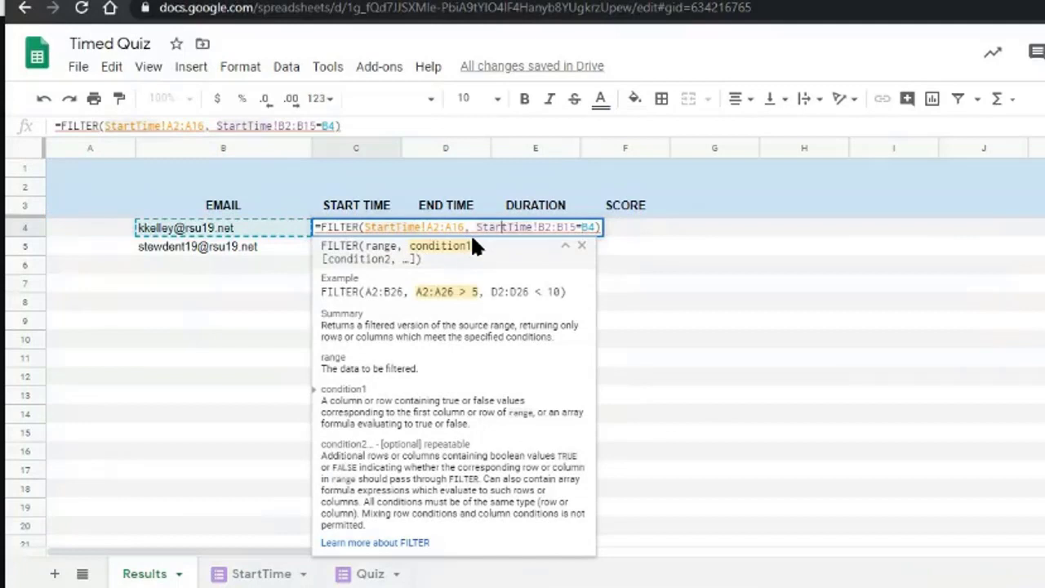
{"action": "key", "text": "Left"}
{"action": "key", "text": "Right"}
{"action": "key", "text": "Right"}
{"action": "key", "text": "Right"}
{"action": "key", "text": "Right"}
{"action": "key", "text": "Right"}
{"action": "key", "text": "Right"}
{"action": "key", "text": "Right"}
{"action": "key", "text": "Right"}
{"action": "key", "text": "Right"}
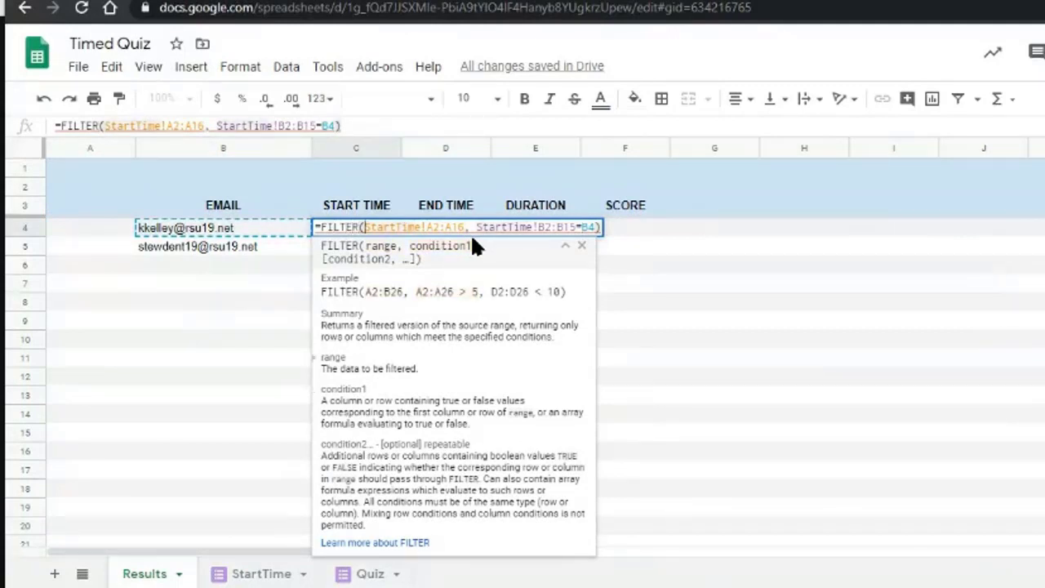
{"action": "key", "text": "Right"}
{"action": "key", "text": "Right"}
{"action": "key", "text": "Right"}
{"action": "key", "text": "Right"}
{"action": "key", "text": "Right"}
{"action": "key", "text": "Right"}
{"action": "key", "text": "Right"}
{"action": "key", "text": "Right"}
{"action": "key", "text": "Right"}
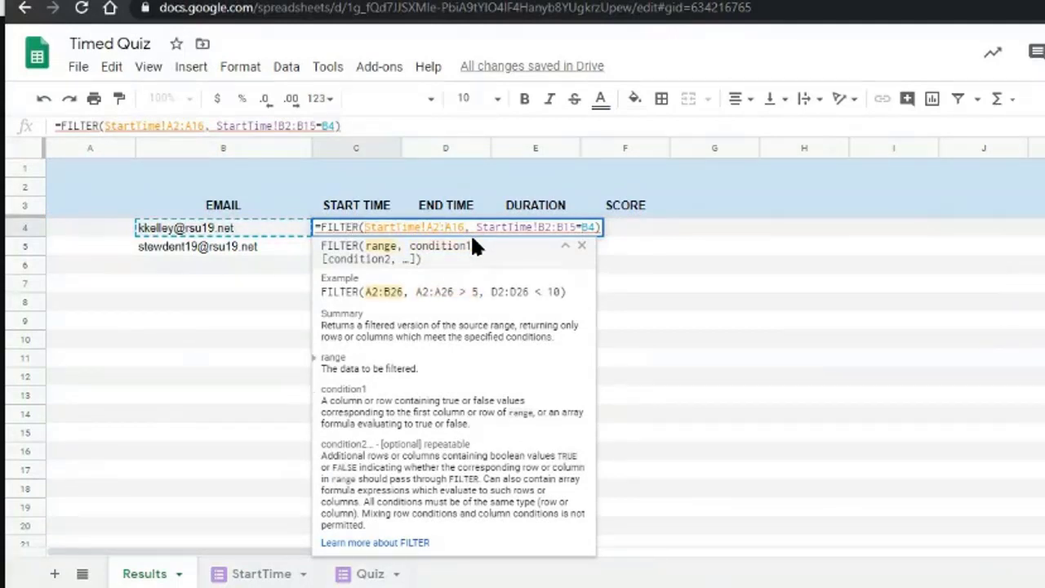
{"action": "key", "text": "BackSpace"}
{"action": "key", "text": "BackSpace"}
{"action": "key", "text": "Right"}
{"action": "key", "text": "Right"}
{"action": "key", "text": "Right"}
{"action": "key", "text": "Right"}
{"action": "key", "text": "Right"}
{"action": "key", "text": "Right"}
{"action": "key", "text": "Right"}
{"action": "key", "text": "Right"}
{"action": "key", "text": "Right"}
{"action": "key", "text": "Right"}
{"action": "key", "text": "Right"}
{"action": "key", "text": "Right"}
{"action": "key", "text": "Right"}
{"action": "key", "text": "Right"}
{"action": "key", "text": "Right"}
{"action": "key", "text": "Right"}
{"action": "key", "text": "Right"}
{"action": "key", "text": "Right"}
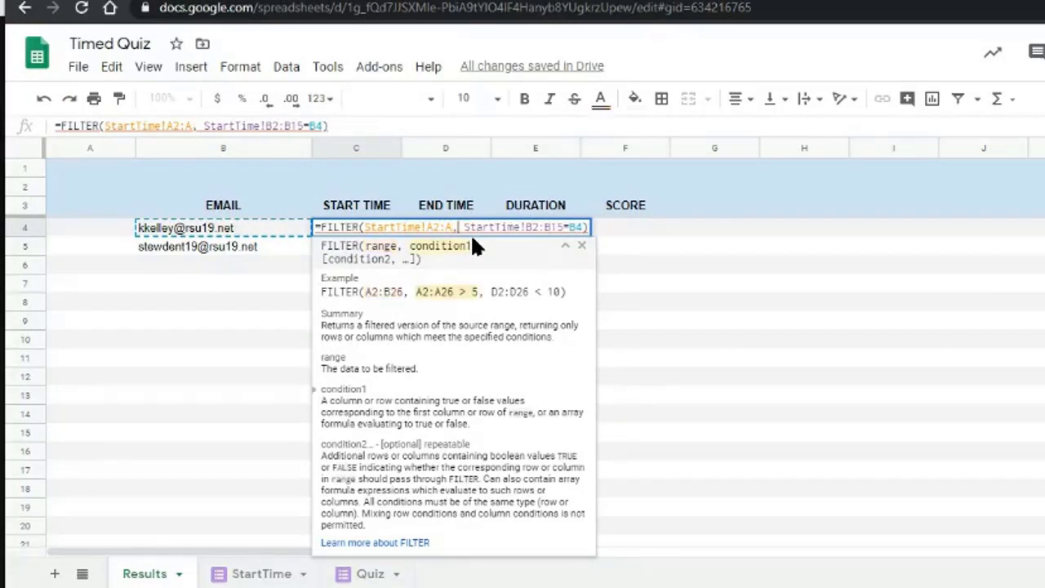
{"action": "key", "text": "BackSpace"}
{"action": "key", "text": "BackSpace"}
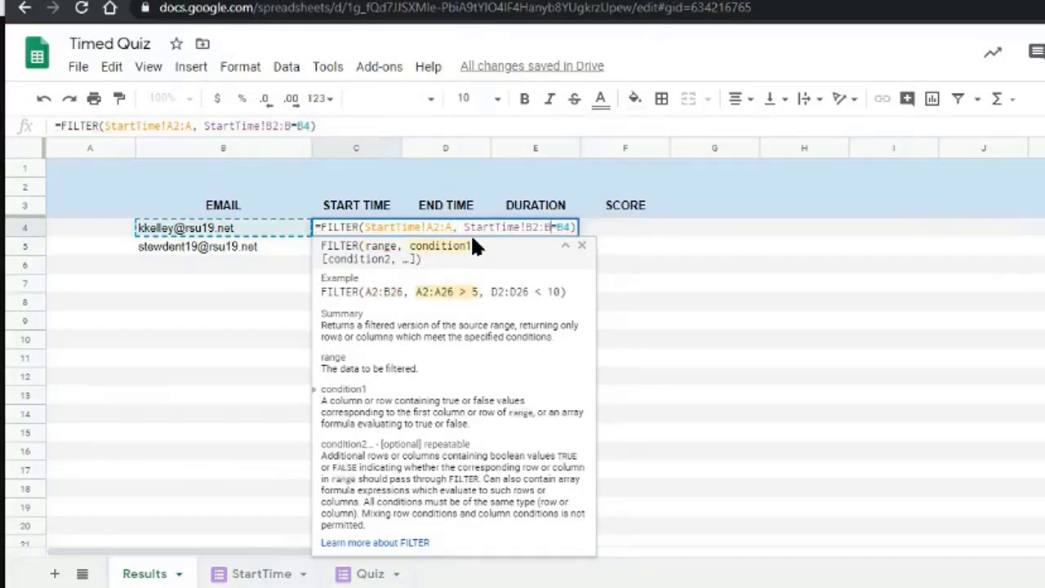
{"action": "key", "text": "Return"}
{"action": "key", "text": "Up"}
{"action": "key", "text": "Left"}
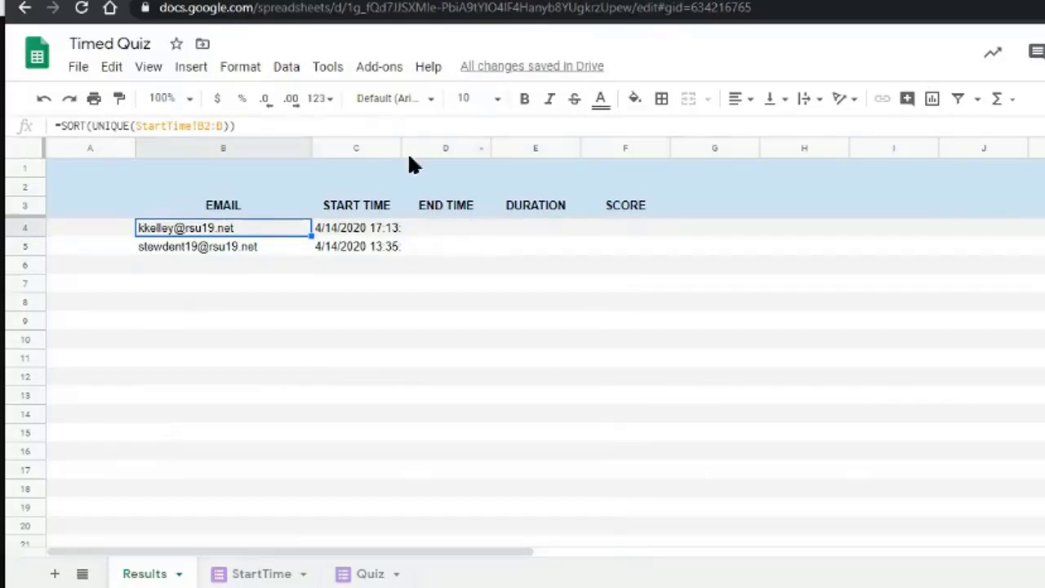
{"action": "left_click_drag", "start_coordinate": [401, 148], "coordinate": [476, 167]}
Compare B4's email with the timestamps in A2 and A4 on the StartTime sheet.
{"action": "left_click", "coordinate": [391, 233]}
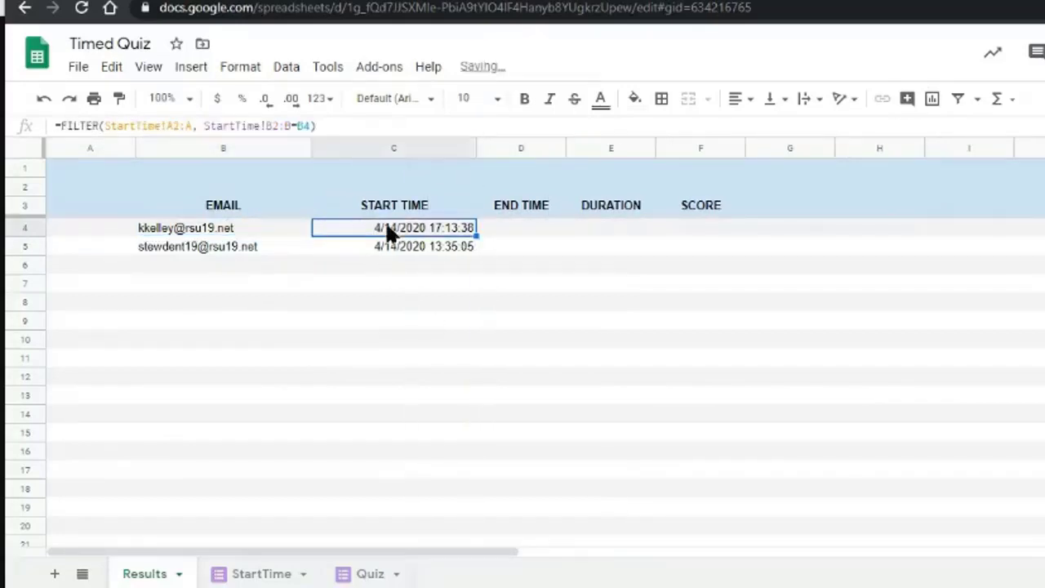
{"action": "left_click", "coordinate": [246, 228]}
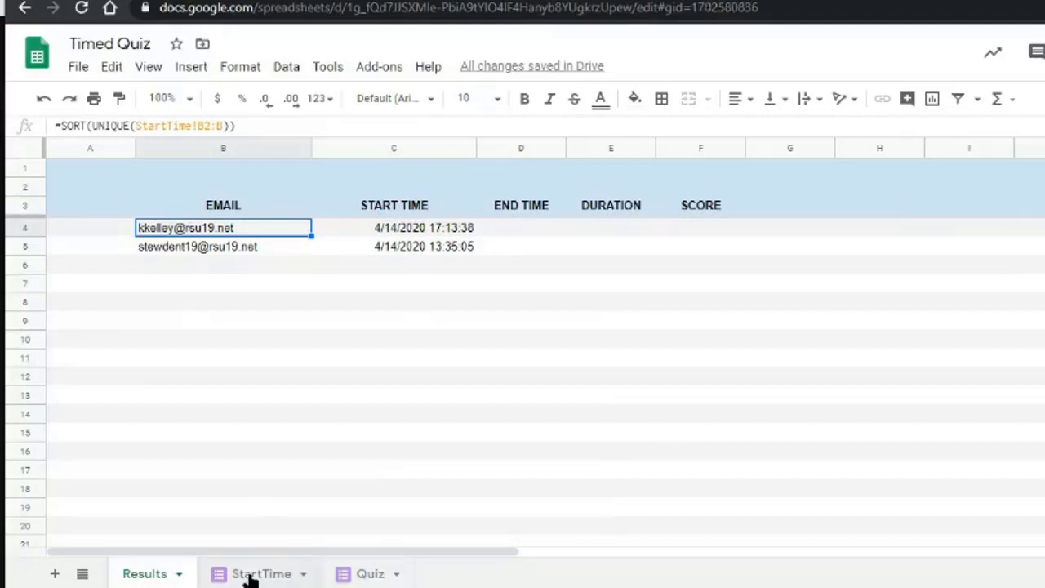
{"action": "left_click", "coordinate": [249, 574]}
{"action": "left_click", "coordinate": [228, 230]}
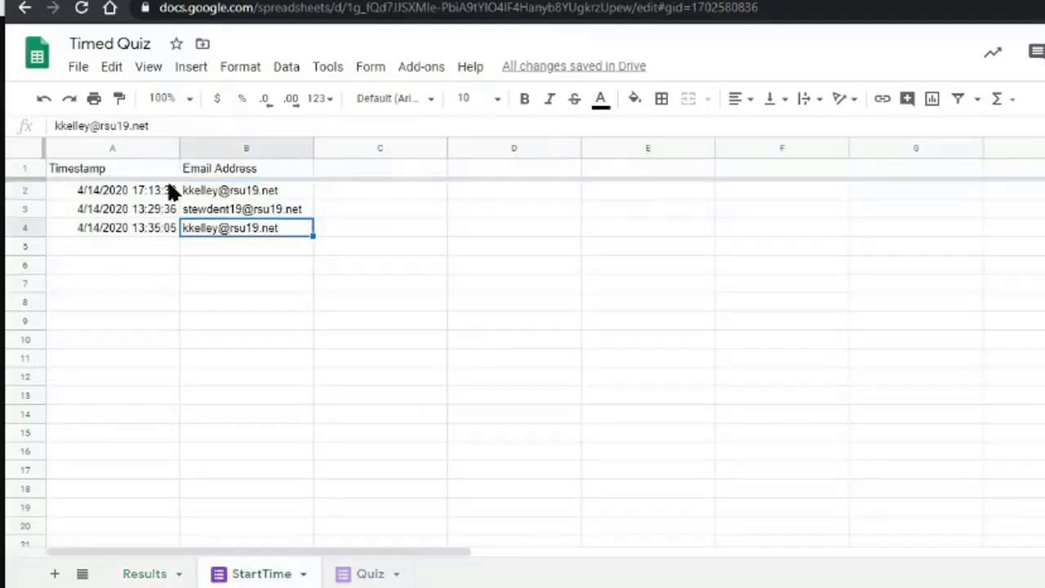
{"action": "left_click", "coordinate": [161, 190]}
{"action": "left_click", "coordinate": [150, 227]}
{"action": "left_click", "coordinate": [138, 193]}
{"action": "left_click", "coordinate": [131, 229]}
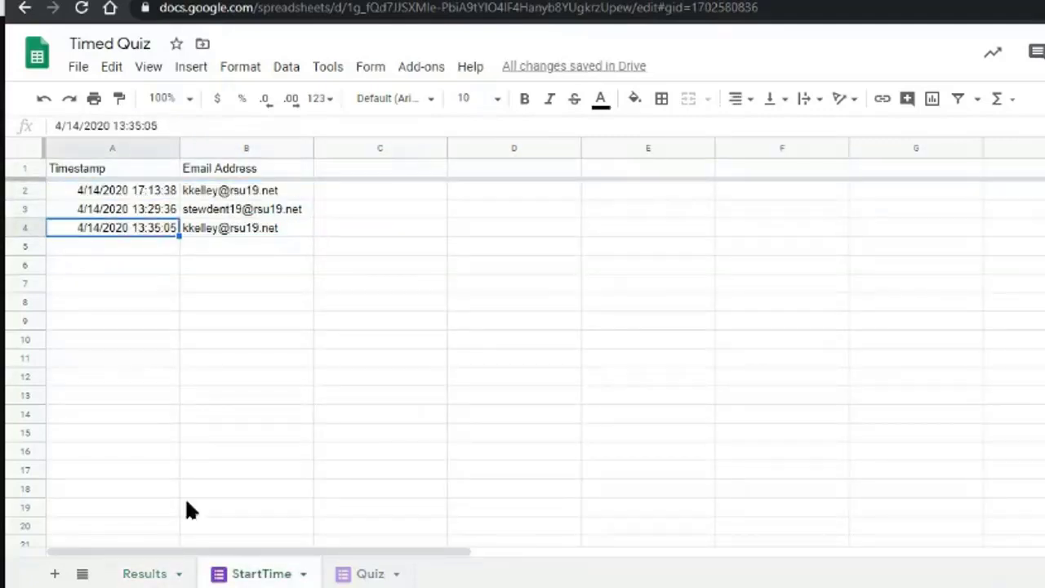
{"action": "left_click", "coordinate": [163, 567]}
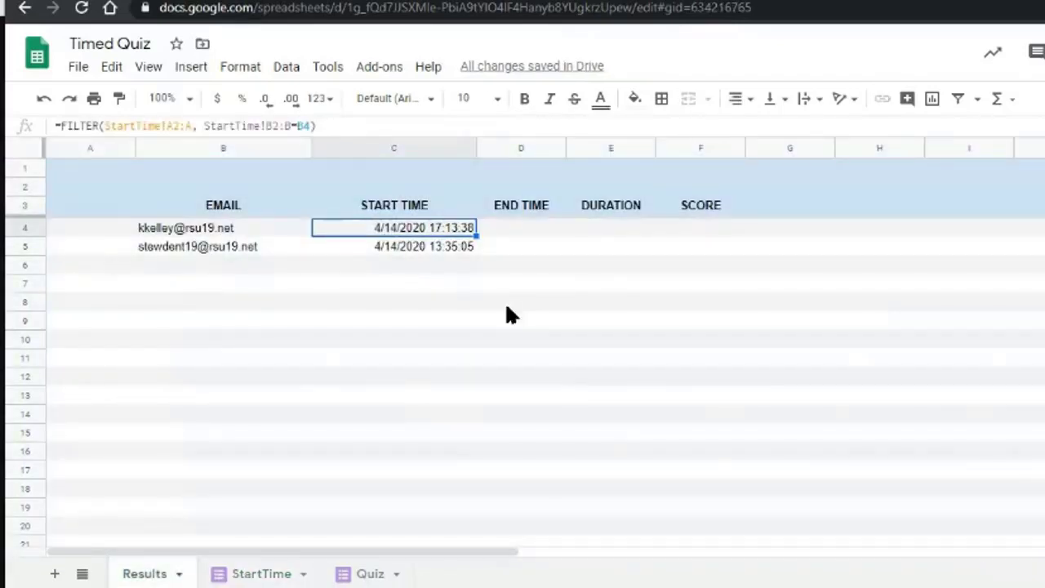
Wrap C4 as =INDEX(FILTER(StartTime!A2:A, StartTime!B2:B=B4),1), returning 43935.7178.
{"action": "key", "text": "Left"}
{"action": "key", "text": "Right"}
{"action": "key", "text": "Return"}
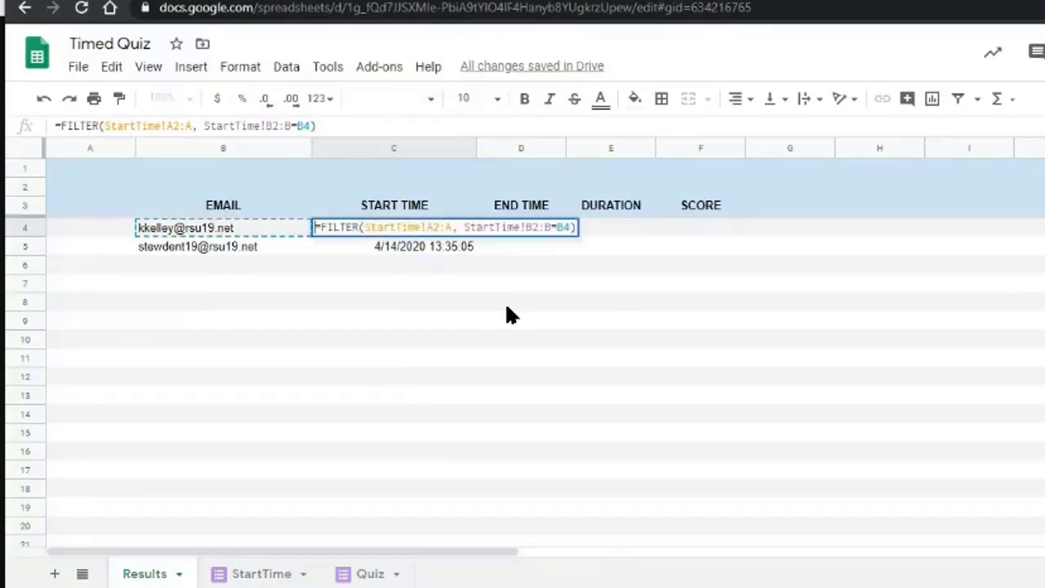
{"action": "type", "text": "INDEX"}
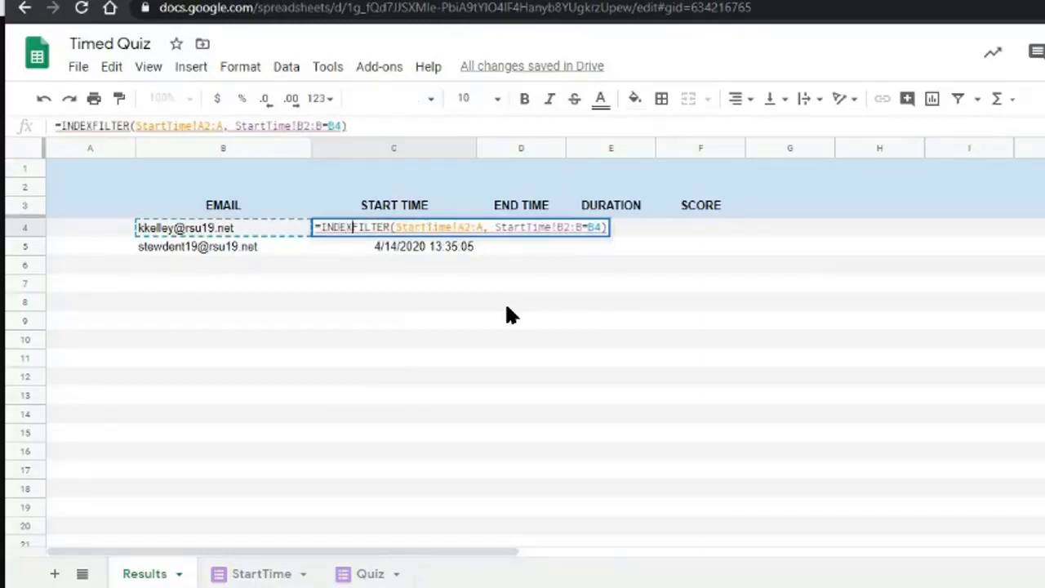
{"action": "type", "text": "("}
{"action": "key", "text": "End"}
{"action": "type", "text": ",1)"}
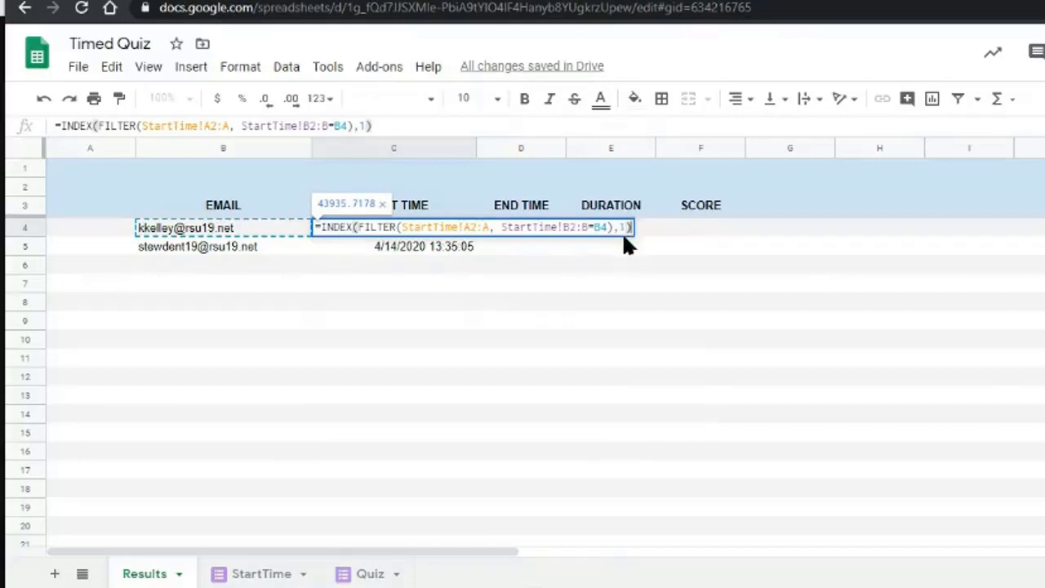
{"action": "key", "text": "Return"}
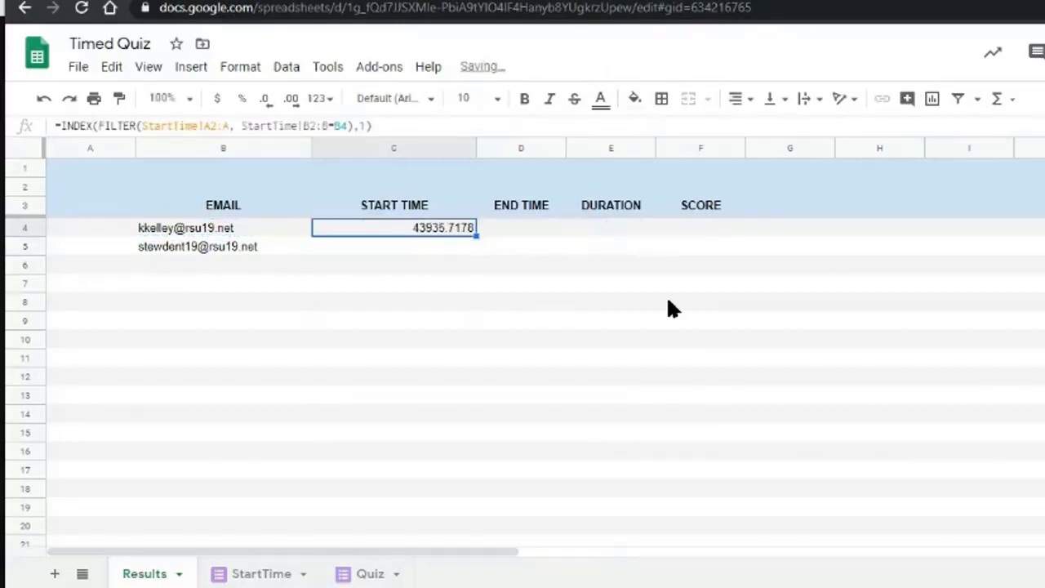
{"action": "key", "text": "ctrl+shift+Down"}
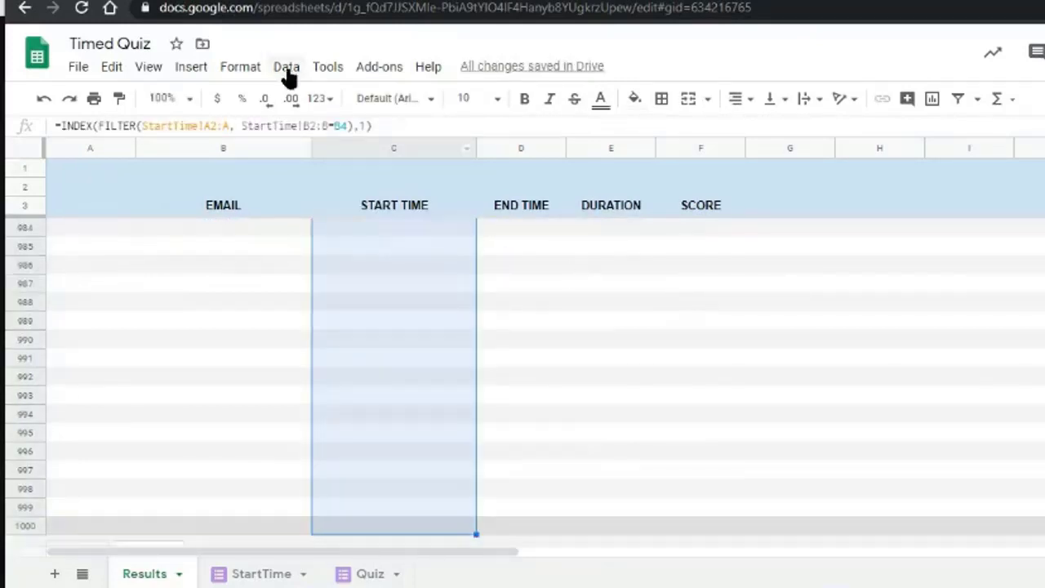
Format the START TIME column as Date time.
{"action": "left_click", "coordinate": [240, 67]}
{"action": "mouse_move", "coordinate": [305, 149]}
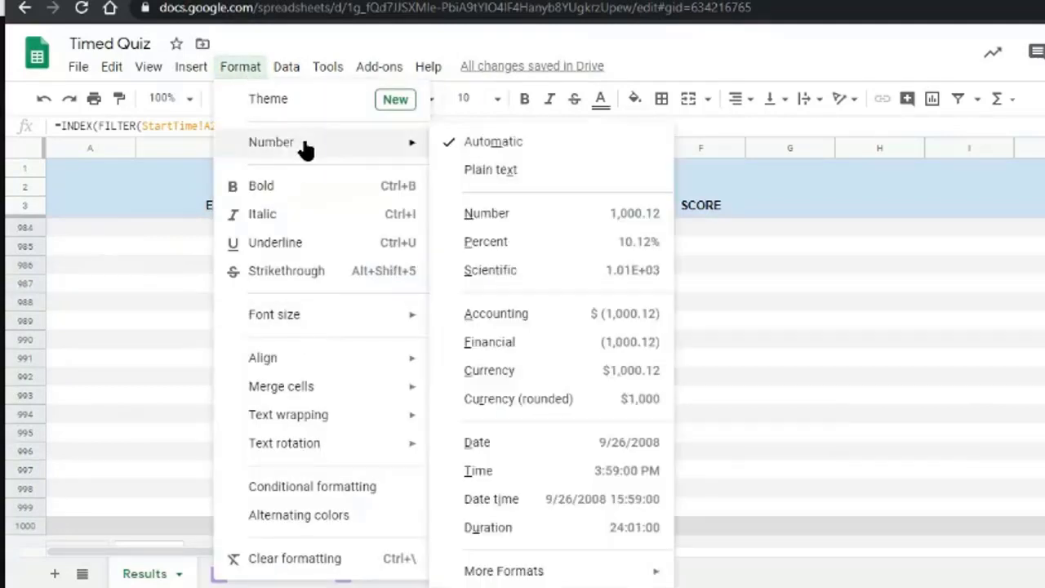
{"action": "left_click", "coordinate": [550, 506]}
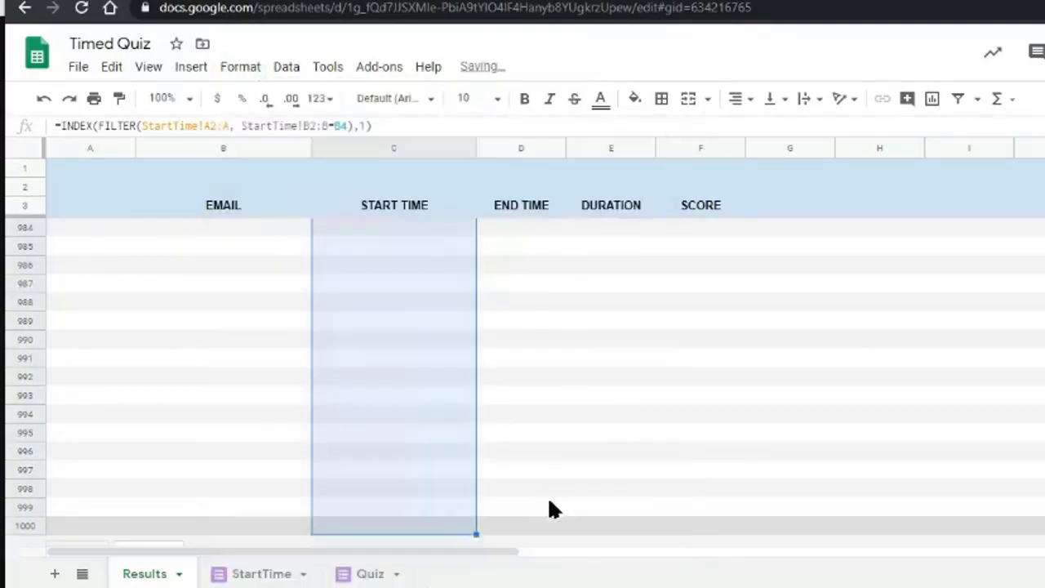
{"action": "scroll", "coordinate": [540, 372], "scroll_direction": "up", "scroll_amount": 15}
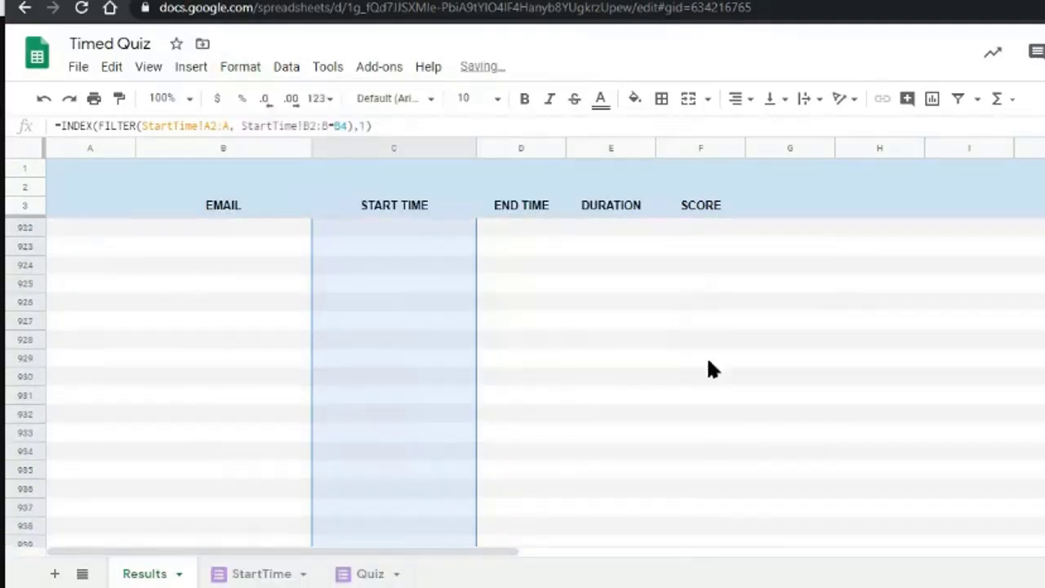
{"action": "left_click", "coordinate": [526, 359]}
Make C4's StartTime!A2:A and StartTime!B2:B ranges absolute with $ signs.
{"action": "key", "text": "ctrl+Up"}
{"action": "key", "text": "Left"}
{"action": "key", "text": "Down"}
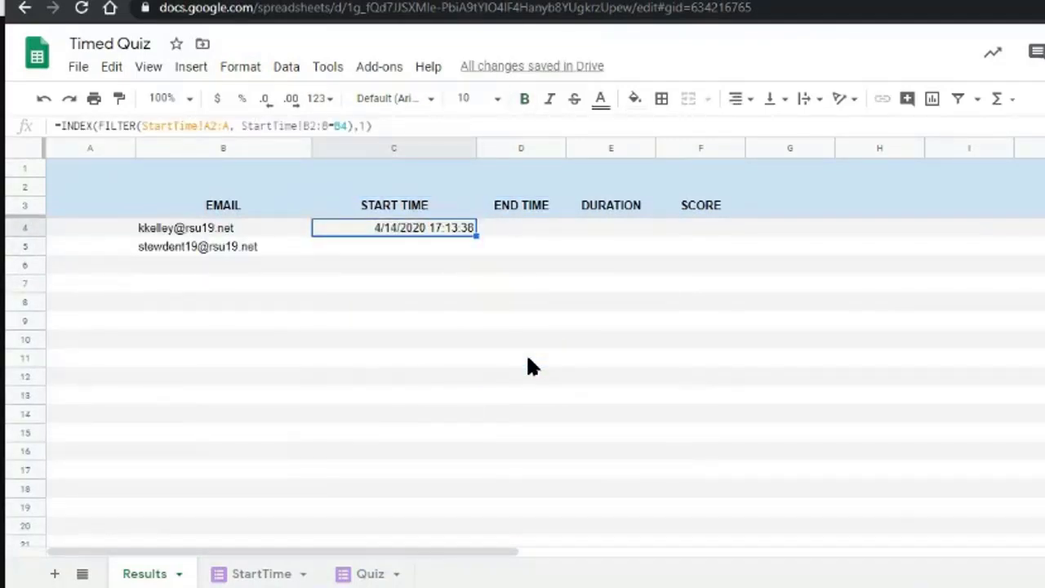
{"action": "key", "text": "Return"}
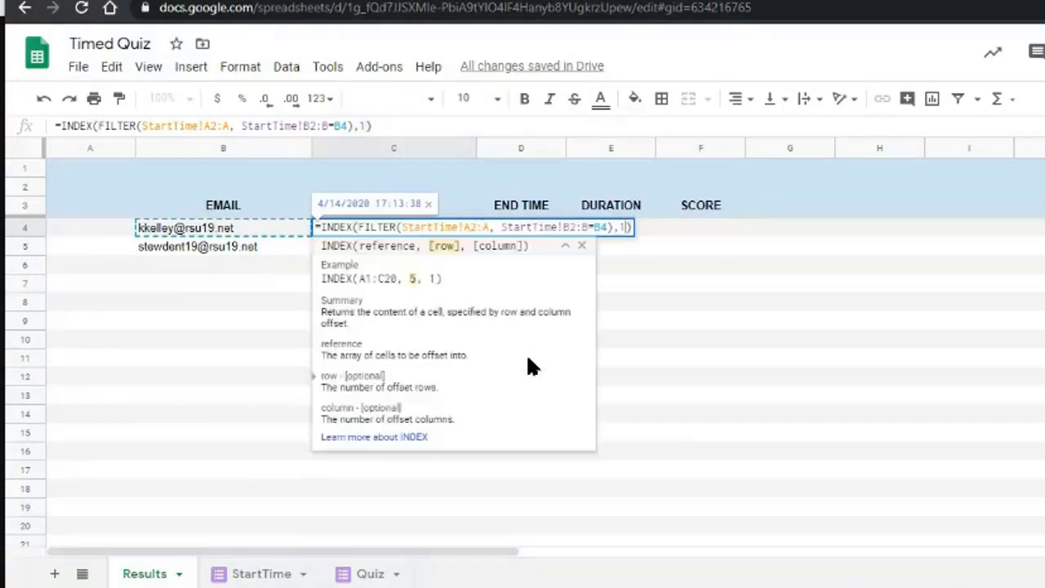
{"action": "key", "text": "Left"}
{"action": "key", "text": "Left"}
{"action": "key", "text": "Left"}
{"action": "key", "text": "Left"}
{"action": "key", "text": "Left"}
{"action": "key", "text": "Left"}
{"action": "key", "text": "Left"}
{"action": "key", "text": "Left"}
{"action": "key", "text": "Left"}
{"action": "key", "text": "Left"}
{"action": "key", "text": "Left"}
{"action": "key", "text": "Left"}
{"action": "key", "text": "Left"}
{"action": "key", "text": "Left"}
{"action": "key", "text": "Left"}
{"action": "key", "text": "Left"}
{"action": "key", "text": "Left"}
{"action": "key", "text": "Left"}
{"action": "key", "text": "Left"}
{"action": "key", "text": "Left"}
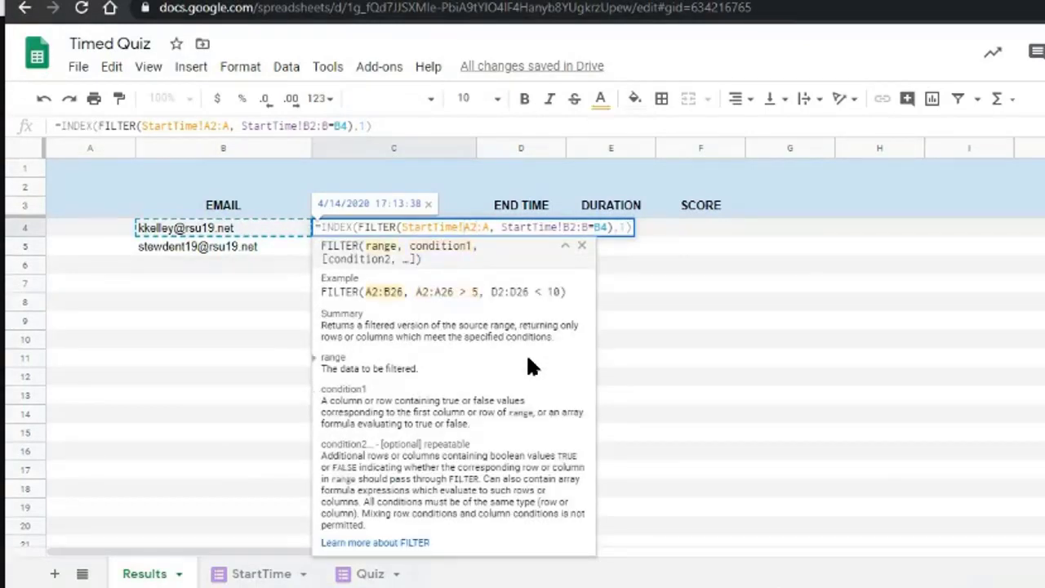
{"action": "type", "text": "$"}
{"action": "key", "text": "Right"}
{"action": "type", "text": "$"}
{"action": "key", "text": "Right"}
{"action": "key", "text": "Right"}
{"action": "type", "text": "$"}
{"action": "key", "text": "Right"}
{"action": "key", "text": "Right"}
{"action": "key", "text": "Right"}
{"action": "key", "text": "Right"}
{"action": "key", "text": "Right"}
{"action": "key", "text": "Right"}
{"action": "key", "text": "Right"}
{"action": "key", "text": "Right"}
{"action": "key", "text": "Right"}
{"action": "key", "text": "Right"}
{"action": "key", "text": "Right"}
{"action": "key", "text": "Right"}
{"action": "key", "text": "Right"}
{"action": "type", "text": "$"}
{"action": "key", "text": "Right"}
{"action": "type", "text": "$"}
{"action": "key", "text": "Right"}
{"action": "key", "text": "Right"}
{"action": "type", "text": "$"}
{"action": "key", "text": "Return"}
Fill C4's lookup down column C, giving 4/14/2020 17:13:38 and 13:29:36.
{"action": "key", "text": "Up"}
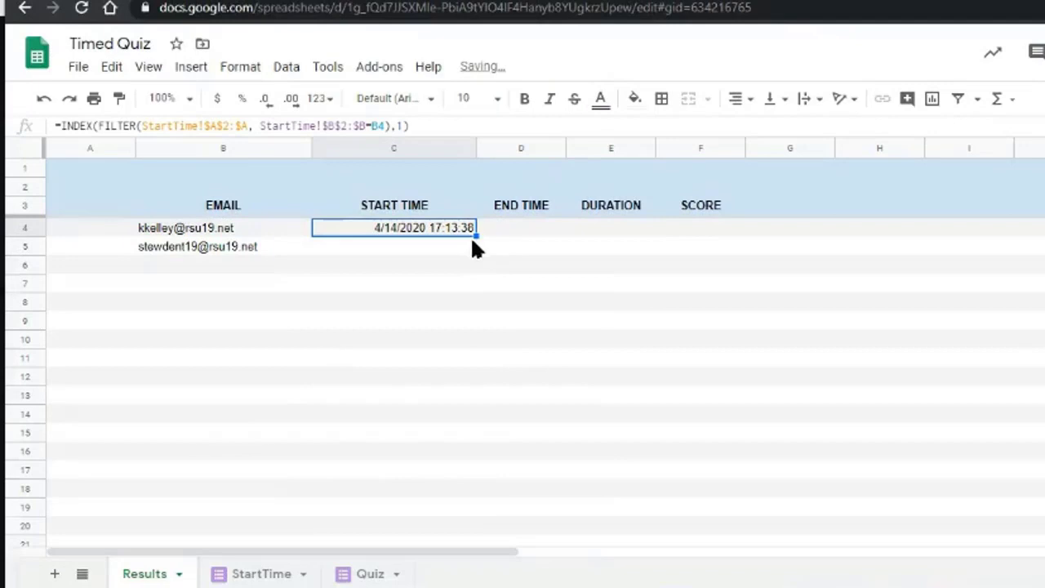
{"action": "left_click_drag", "start_coordinate": [474, 236], "coordinate": [478, 535]}
{"action": "left_click", "coordinate": [375, 273]}
{"action": "key", "text": "Up"}
{"action": "key", "text": "Up"}
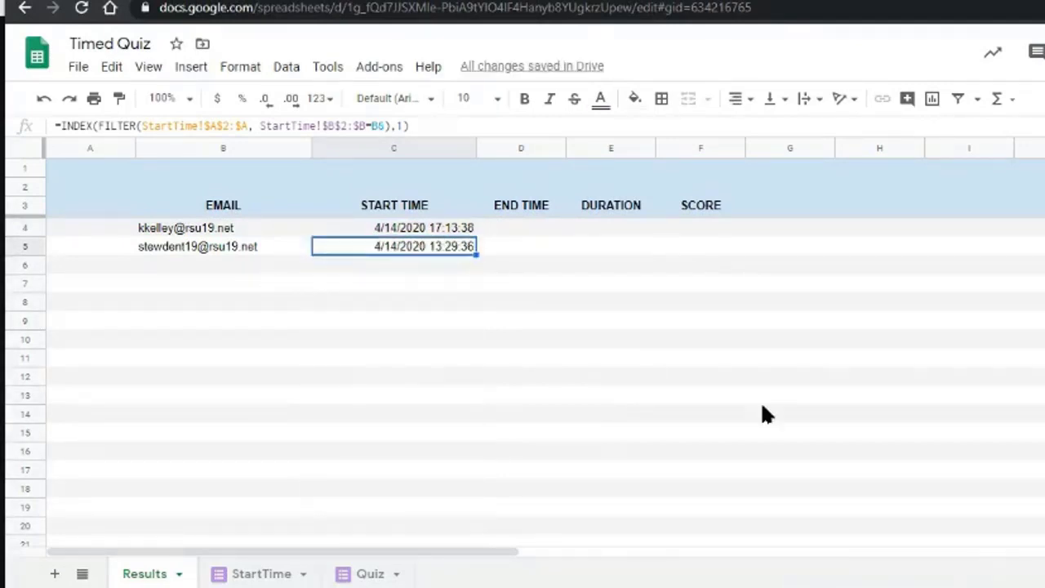
{"action": "key", "text": "Left"}
{"action": "key", "text": "Down"}
{"action": "key", "text": "Down"}
{"action": "key", "text": "Up"}
{"action": "key", "text": "Down"}
{"action": "key", "text": "Right"}
{"action": "key", "text": "Up"}
{"action": "key", "text": "Up"}
Widen the END TIME column D.
{"action": "key", "text": "Down"}
{"action": "key", "text": "Down"}
{"action": "key", "text": "Down"}
{"action": "key", "text": "Up"}
{"action": "key", "text": "Up"}
{"action": "key", "text": "Up"}
{"action": "key", "text": "Right"}
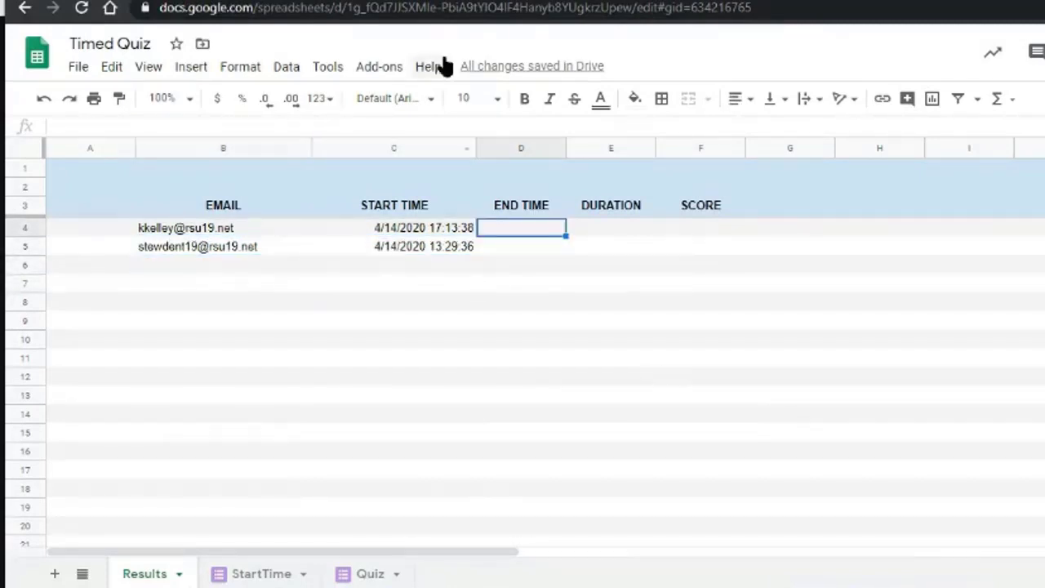
{"action": "left_click_drag", "start_coordinate": [566, 146], "coordinate": [660, 146]}
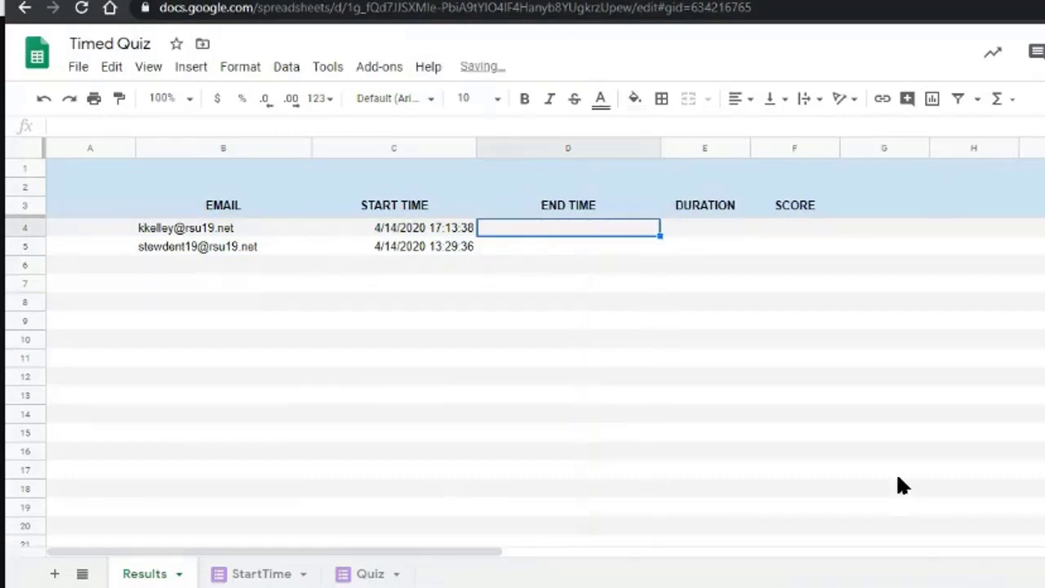
Copy C4's start-time lookup formula into D4.
{"action": "key", "text": "Left"}
{"action": "key", "text": "Return"}
{"action": "key", "text": "ctrl+a"}
{"action": "key", "text": "ctrl+c"}
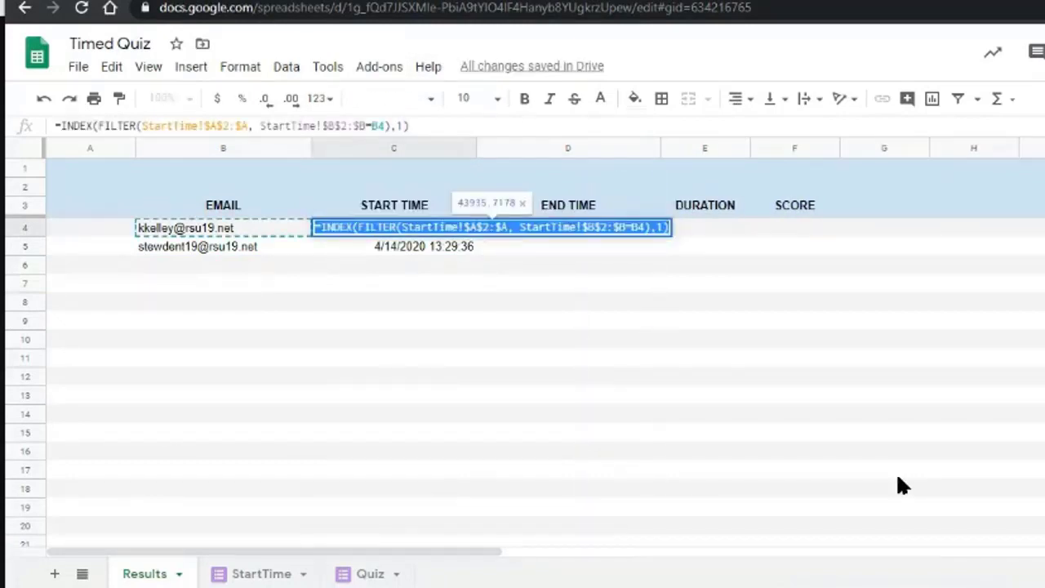
{"action": "key", "text": "Return"}
{"action": "key", "text": "Up"}
{"action": "key", "text": "Right"}
{"action": "key", "text": "ctrl+v"}
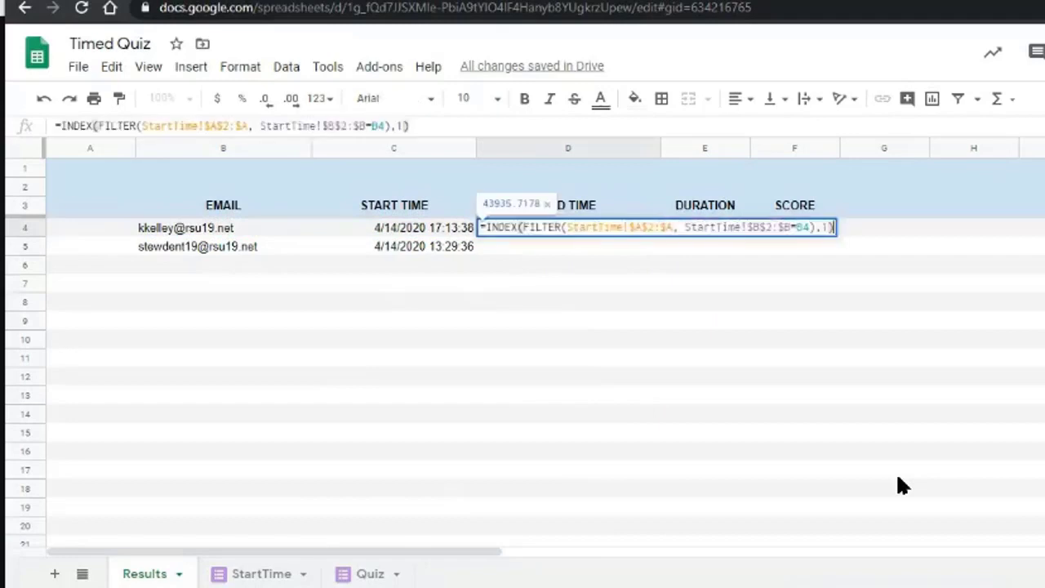
{"action": "key", "text": "Return"}
{"action": "key", "text": "Up"}
Change D4 to =INDEX(FILTER(Quiz!$A$2:$A, Quiz!$B$2:$B=B4),1).
{"action": "key", "text": "Return"}
{"action": "key", "text": "Left"}
{"action": "key", "text": "Left"}
{"action": "key", "text": "Left"}
{"action": "key", "text": "Left"}
{"action": "key", "text": "Left"}
{"action": "key", "text": "Left"}
{"action": "key", "text": "Left"}
{"action": "key", "text": "Left"}
{"action": "key", "text": "Left"}
{"action": "key", "text": "Left"}
{"action": "key", "text": "Left"}
{"action": "key", "text": "Left"}
{"action": "key", "text": "Left"}
{"action": "key", "text": "Left"}
{"action": "key", "text": "Left"}
{"action": "key", "text": "Left"}
{"action": "key", "text": "Left"}
{"action": "key", "text": "Left"}
{"action": "key", "text": "Left"}
{"action": "key", "text": "Left"}
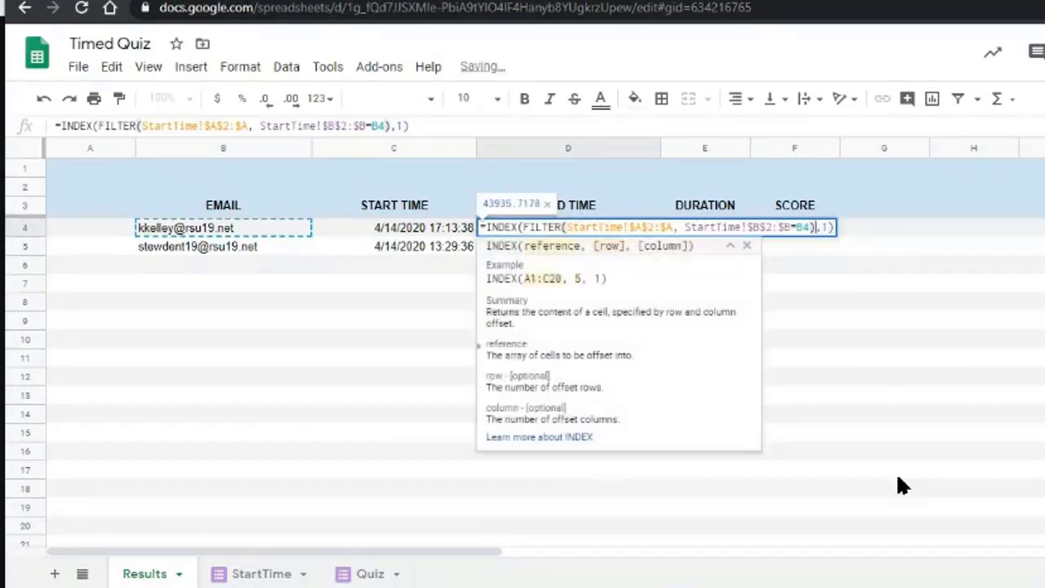
{"action": "key", "text": "Left"}
{"action": "key", "text": "Left"}
{"action": "key", "text": "Left"}
{"action": "key", "text": "Left"}
{"action": "key", "text": "Left"}
{"action": "key", "text": "Left"}
{"action": "key", "text": "Left"}
{"action": "key", "text": "Left"}
{"action": "key", "text": "Left"}
{"action": "key", "text": "Left"}
{"action": "key", "text": "Left"}
{"action": "key", "text": "Left"}
{"action": "key", "text": "Left"}
{"action": "key", "text": "Left"}
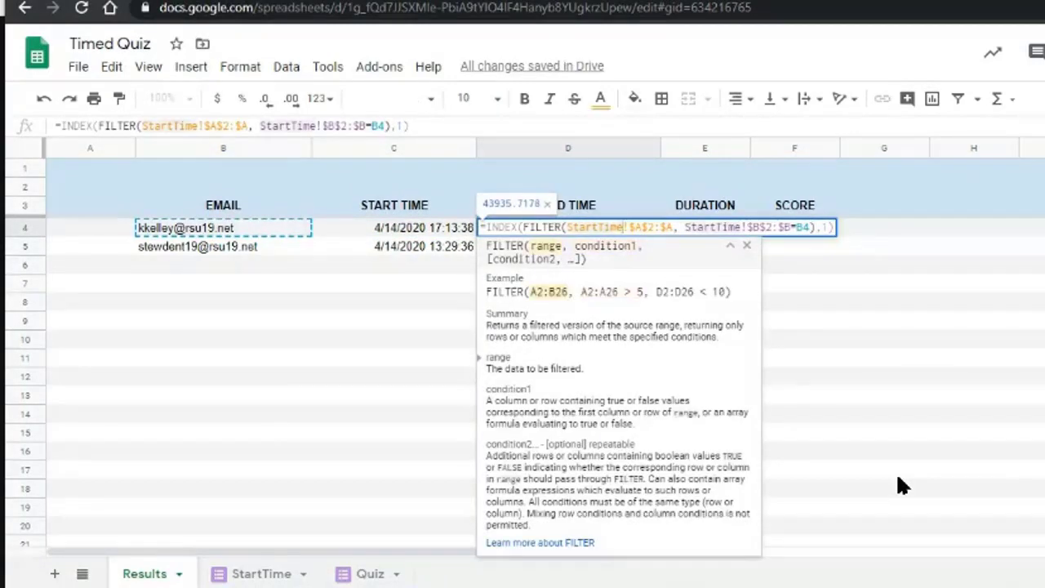
{"action": "key", "text": "ctrl+shift+Left"}
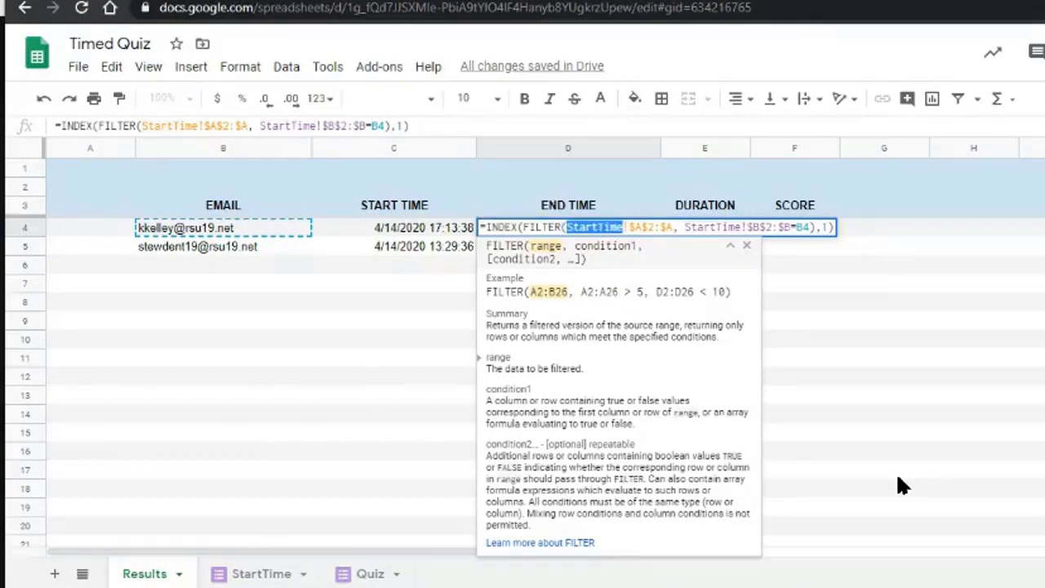
{"action": "type", "text": "Quiz"}
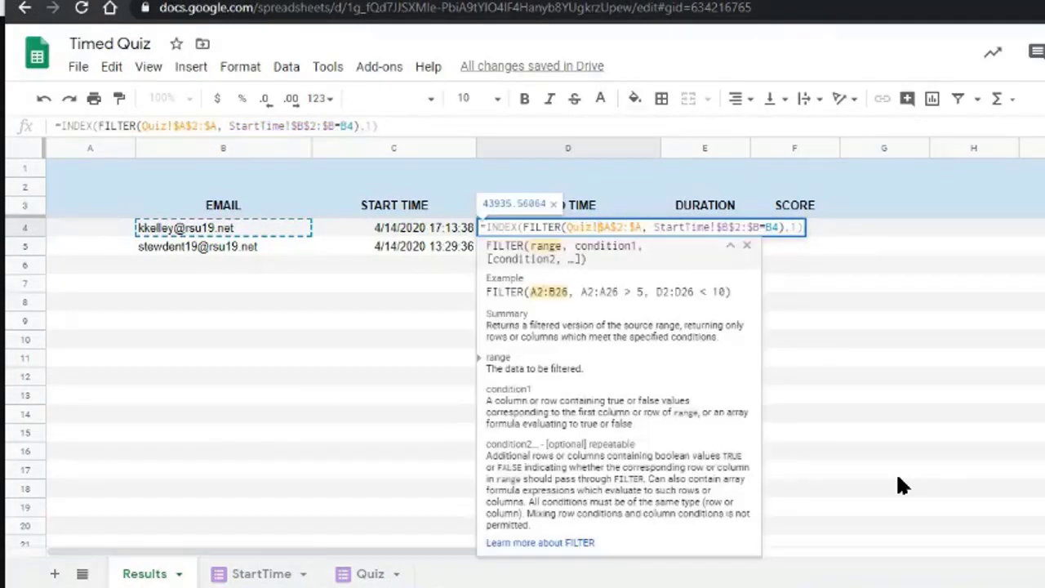
{"action": "key", "text": "Right"}
{"action": "key", "text": "ctrl+shift+Right"}
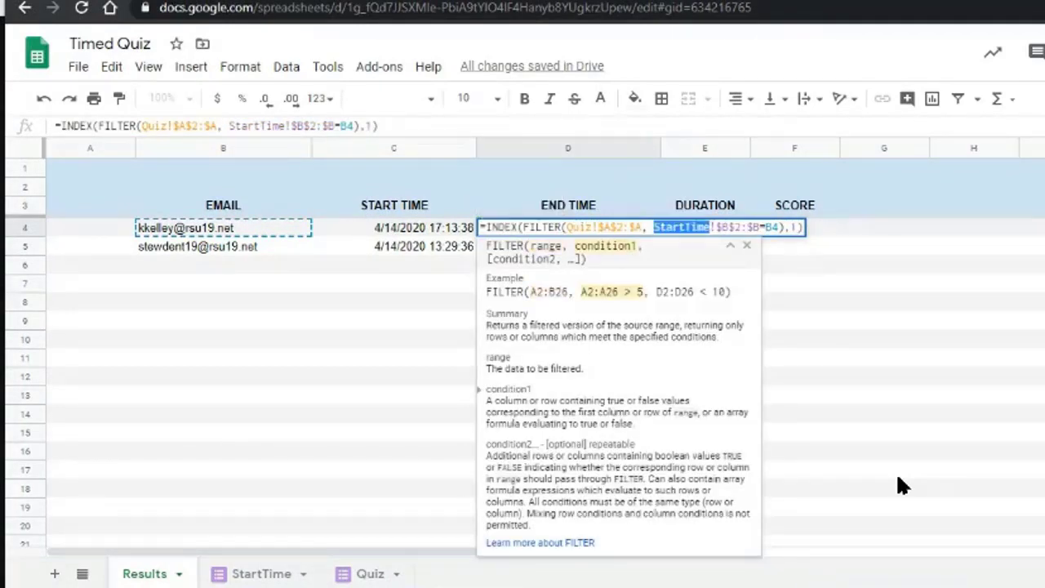
{"action": "type", "text": "Quiz"}
{"action": "key", "text": "Return"}
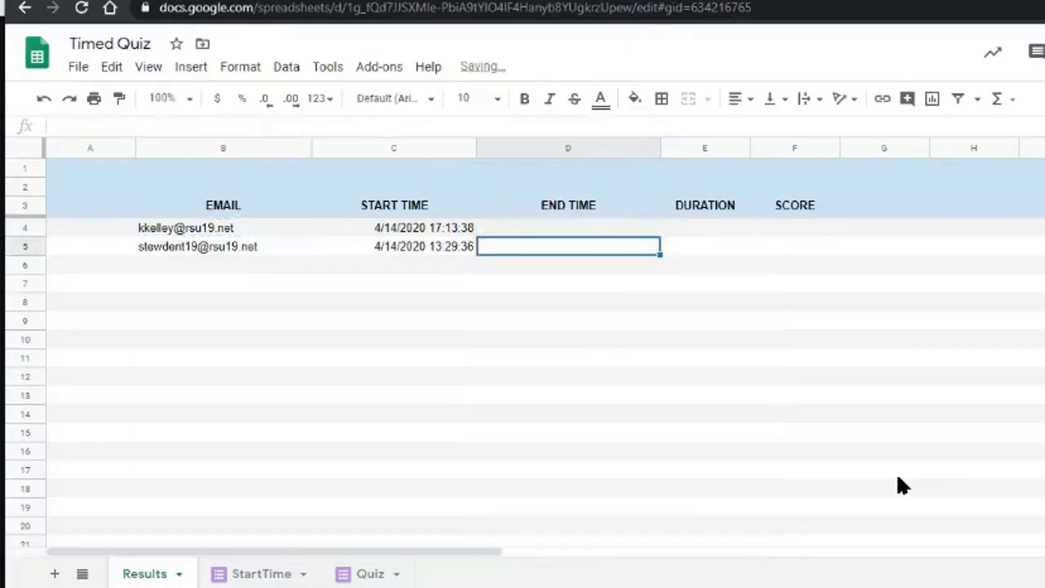
{"action": "key", "text": "ctrl+shift+Down"}
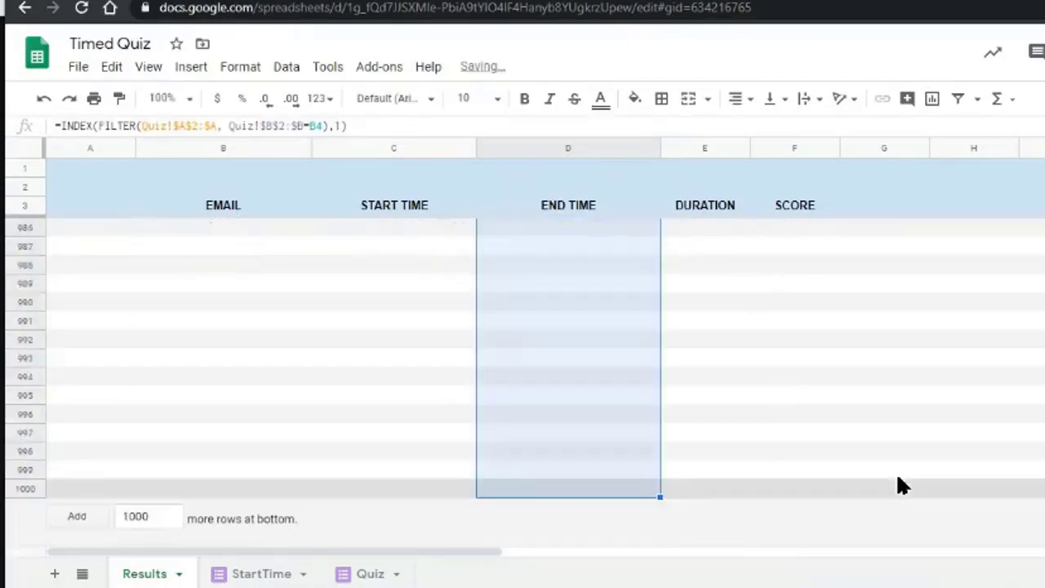
Format the END TIME column as Date time.
{"action": "left_click", "coordinate": [240, 66]}
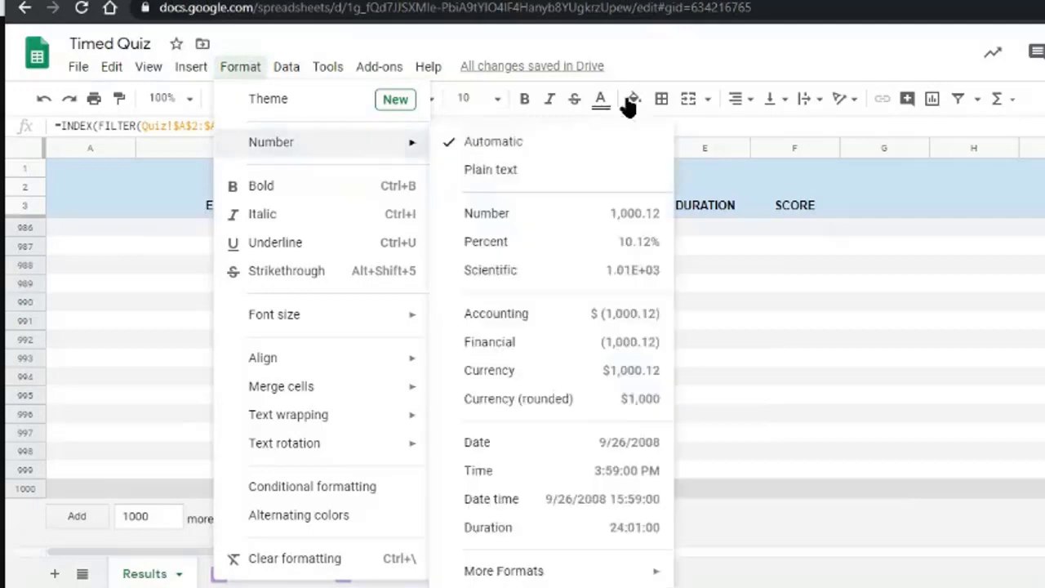
{"action": "mouse_move", "coordinate": [401, 147]}
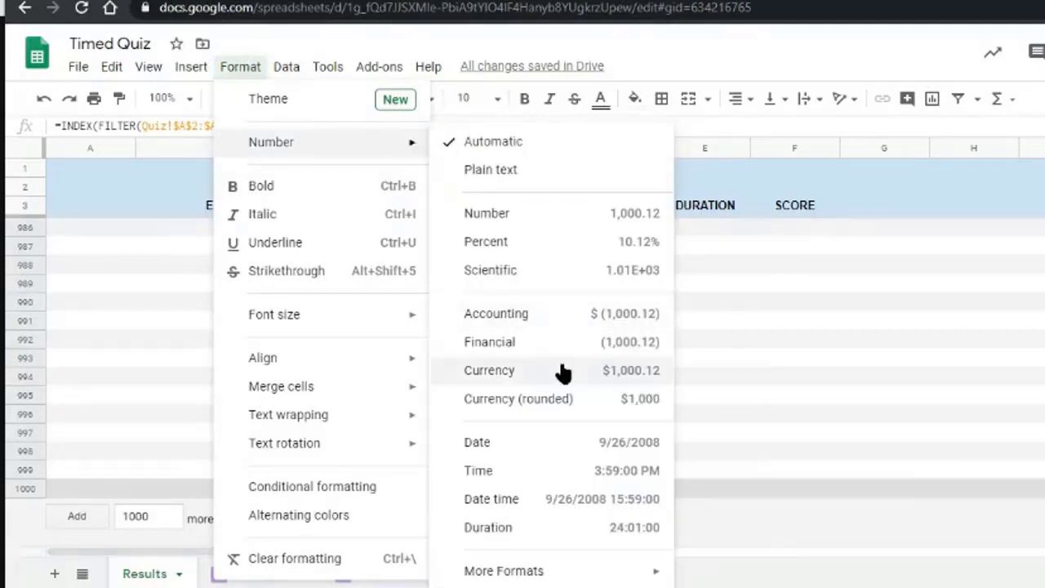
{"action": "left_click", "coordinate": [526, 503]}
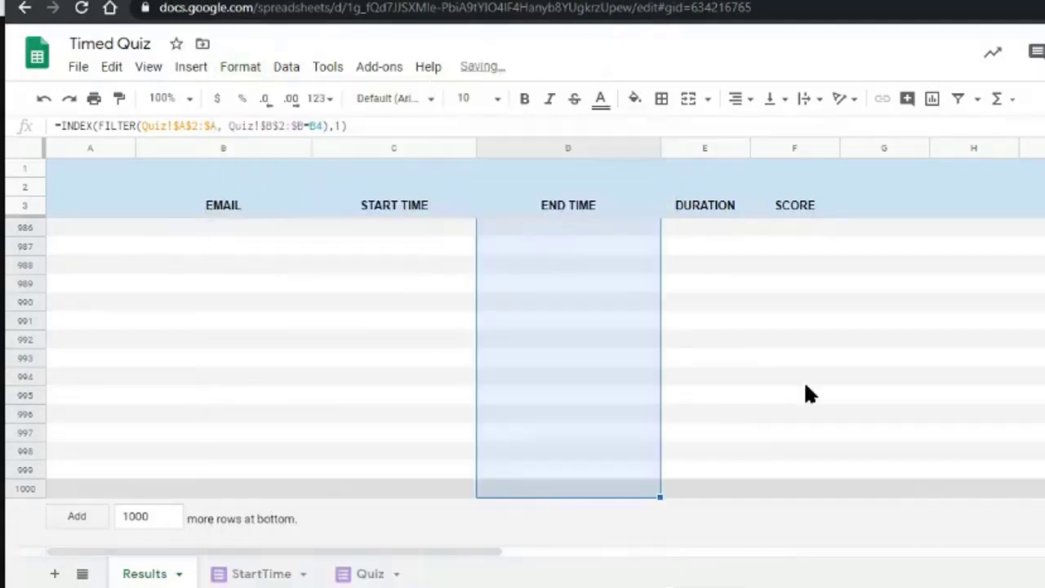
{"action": "key", "text": "ctrl+Up"}
{"action": "key", "text": "ctrl+Up"}
Fill D4's end-time lookup down column D, showing 13:27:19 and 13:30:13.
{"action": "key", "text": "ctrl+Down"}
{"action": "key", "text": "ctrl+Down"}
{"action": "key", "text": "ctrl+Up"}
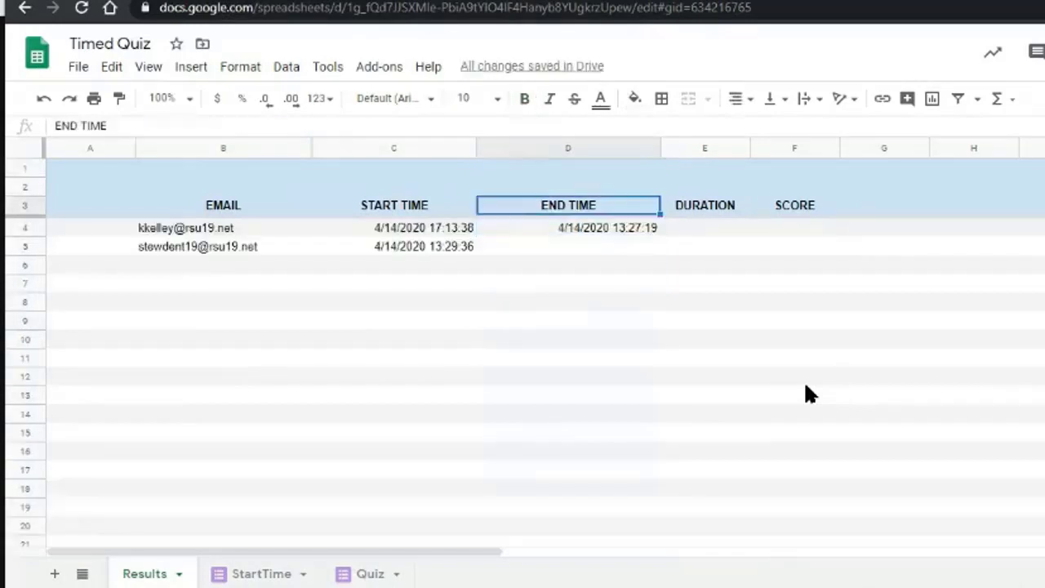
{"action": "key", "text": "Down"}
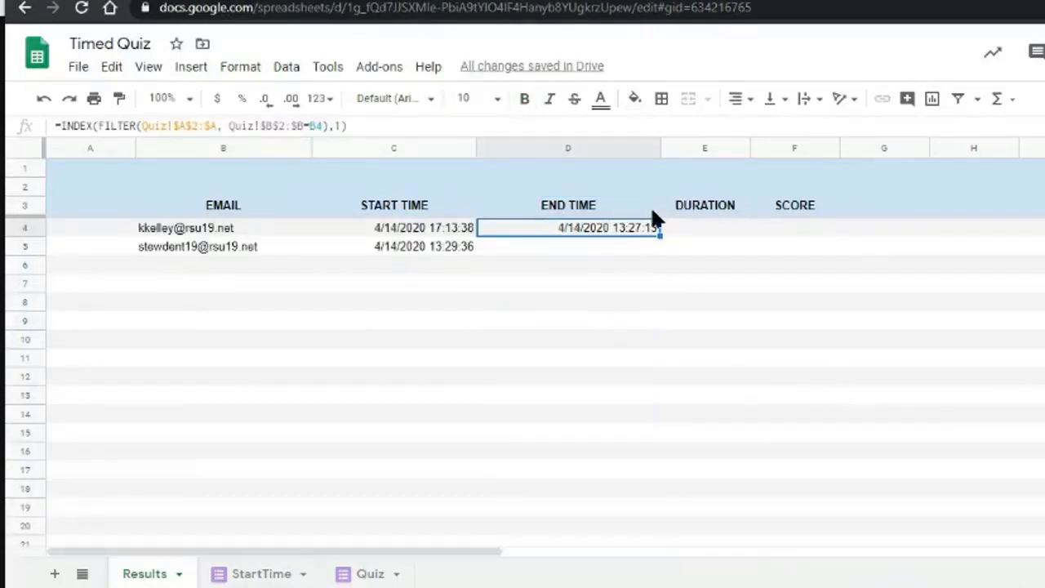
{"action": "left_click_drag", "start_coordinate": [660, 236], "coordinate": [663, 556]}
{"action": "left_click", "coordinate": [402, 339]}
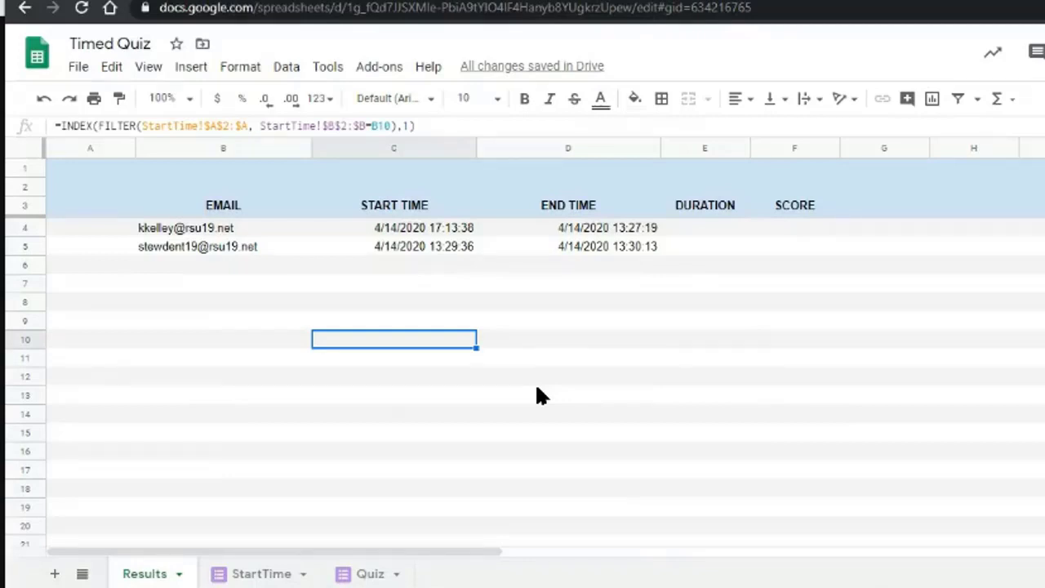
{"action": "left_click", "coordinate": [465, 229]}
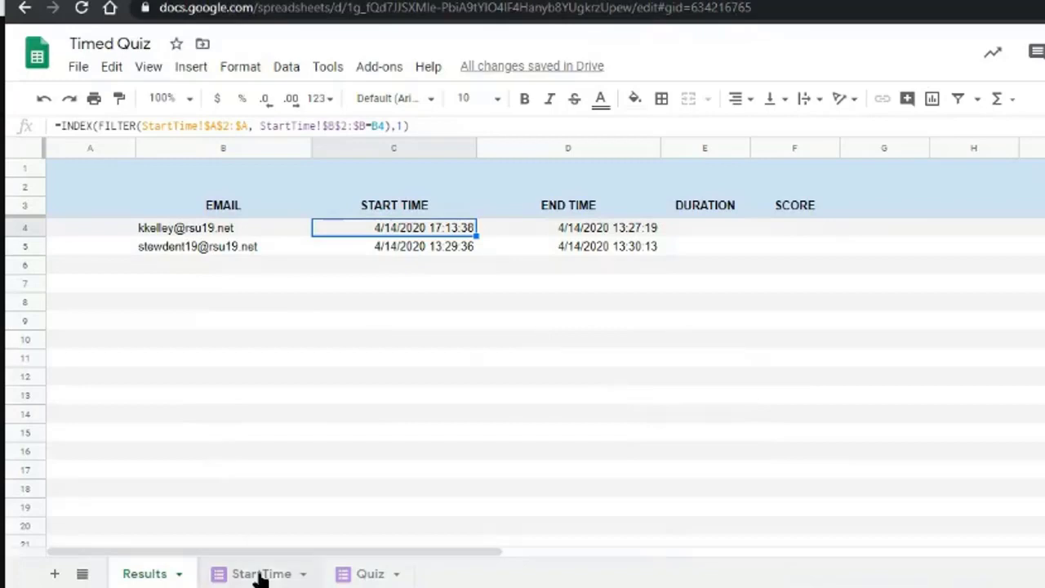
{"action": "left_click", "coordinate": [261, 574]}
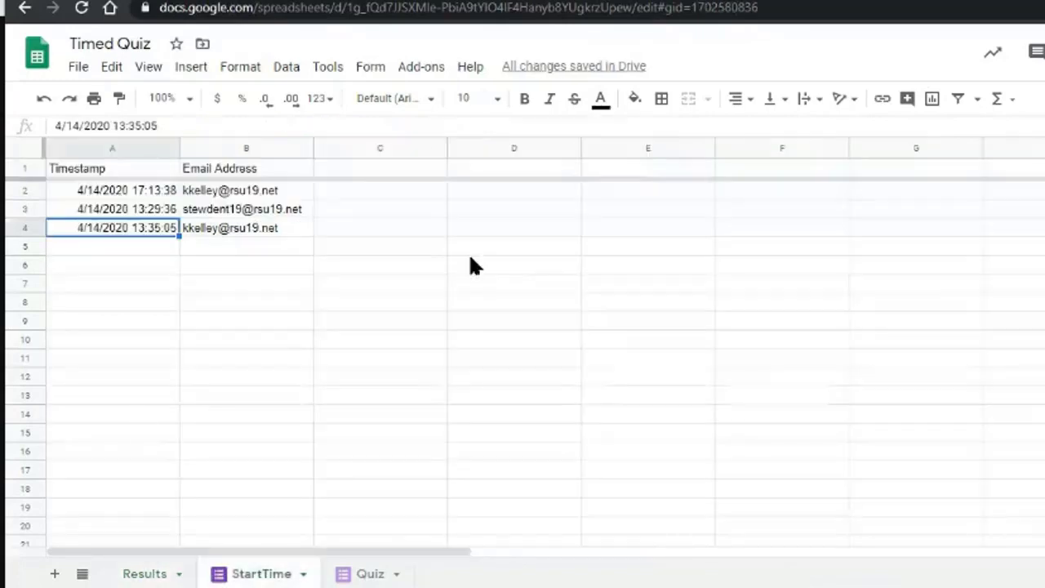
{"action": "left_click", "coordinate": [372, 574]}
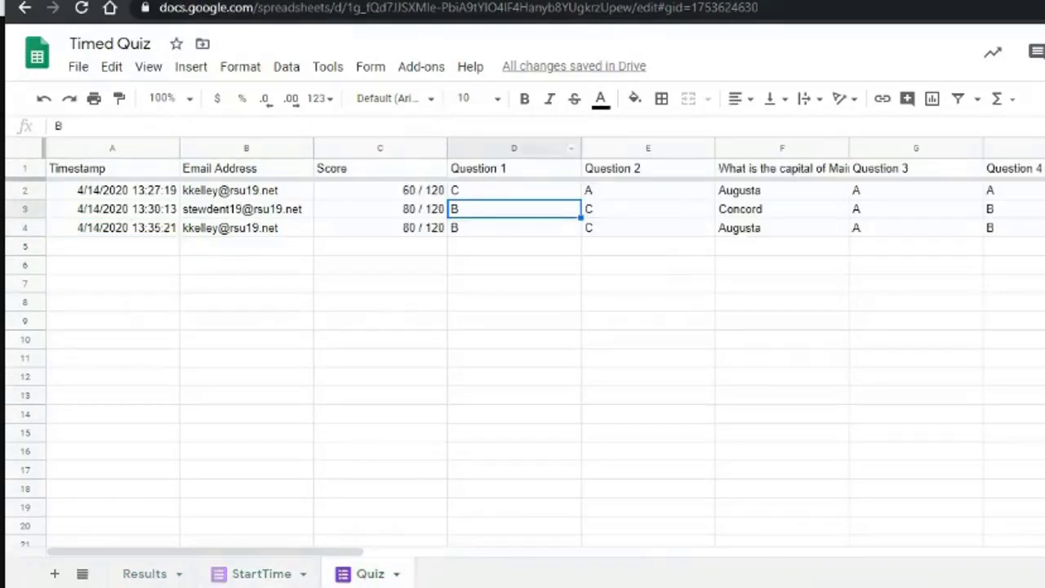
{"action": "left_click", "coordinate": [258, 575]}
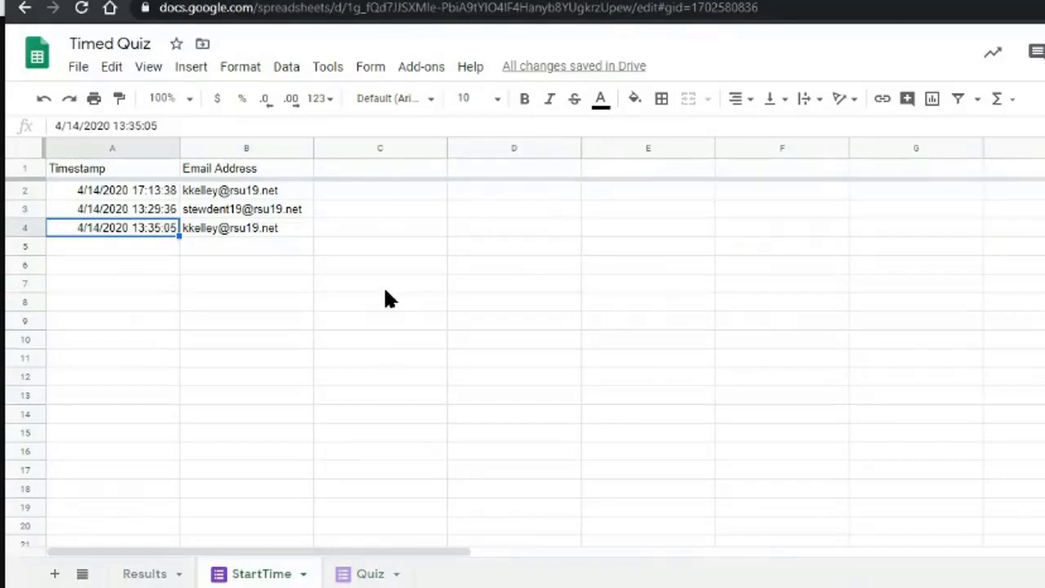
{"action": "left_click", "coordinate": [144, 575]}
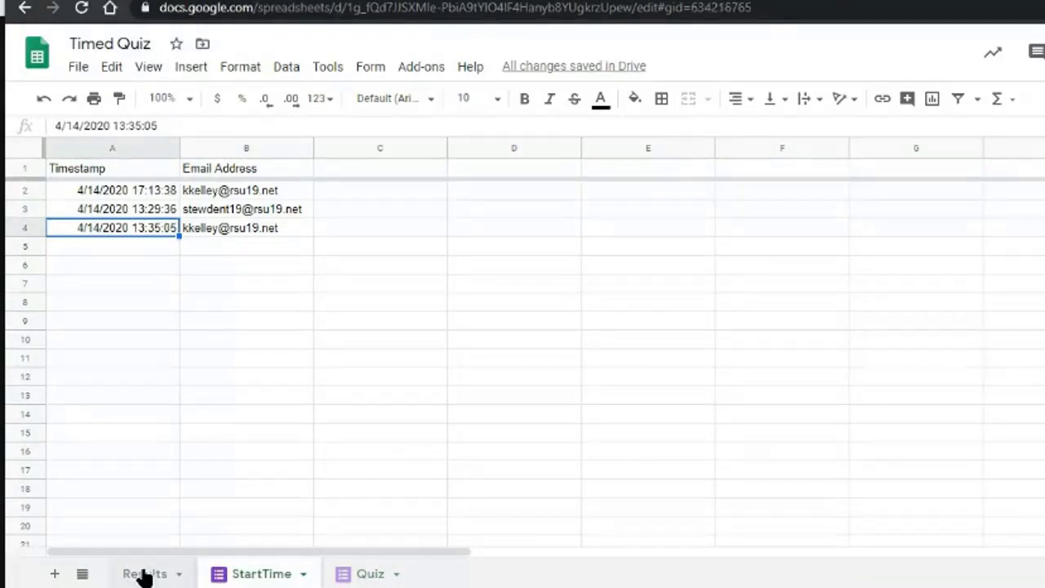
{"action": "left_click", "coordinate": [381, 229]}
{"action": "left_click", "coordinate": [564, 228]}
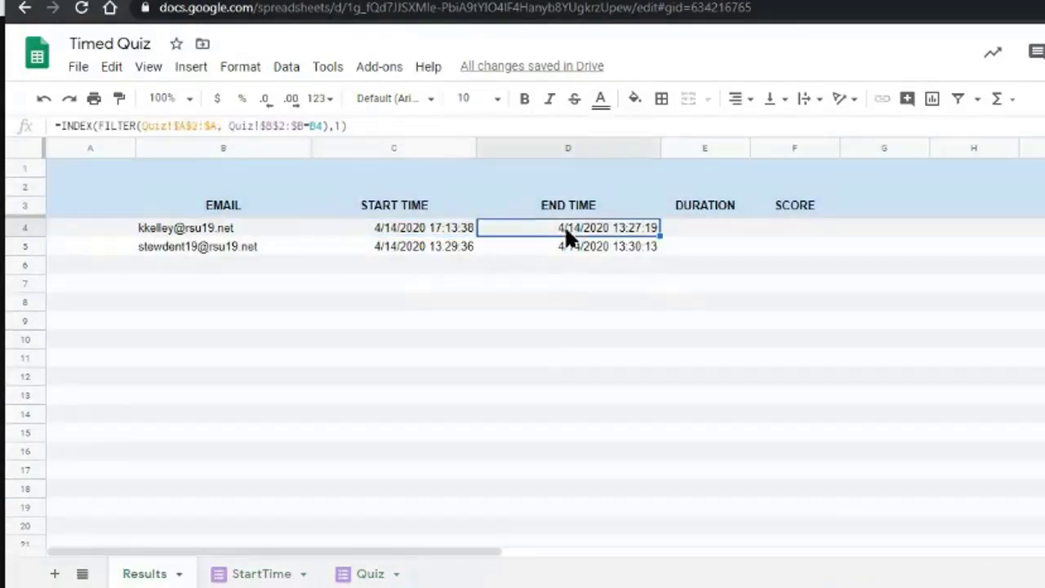
{"action": "left_click", "coordinate": [453, 233]}
{"action": "left_click", "coordinate": [709, 229]}
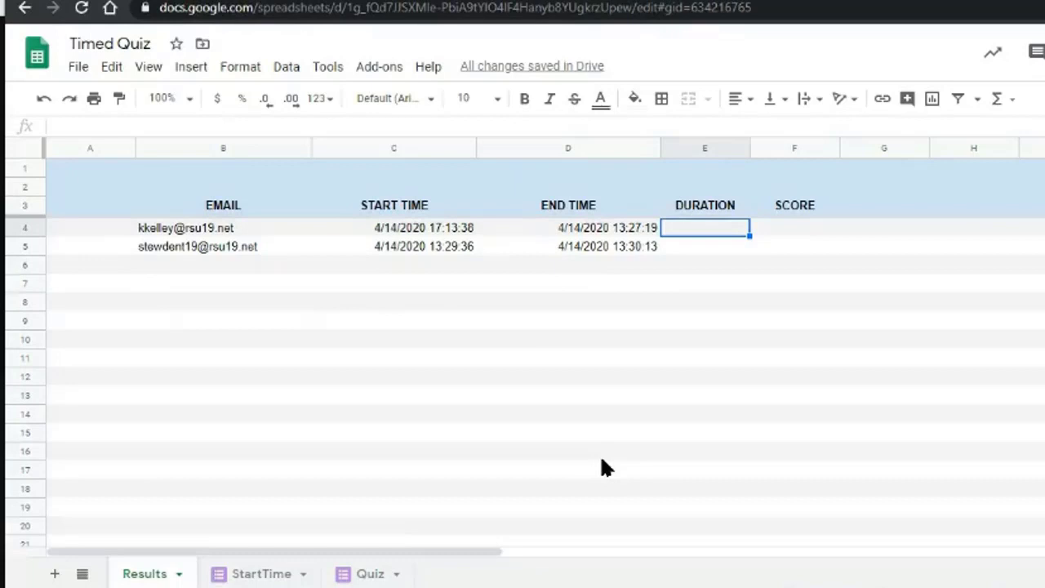
Enter =D4-C4 in E4.
{"action": "type", "text": "="}
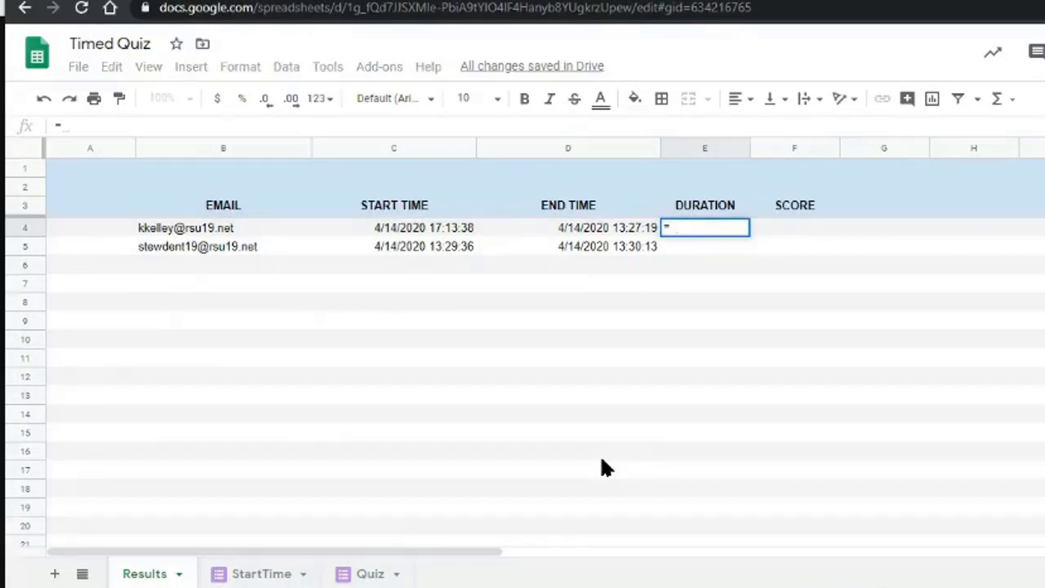
{"action": "type", "text": "D4"}
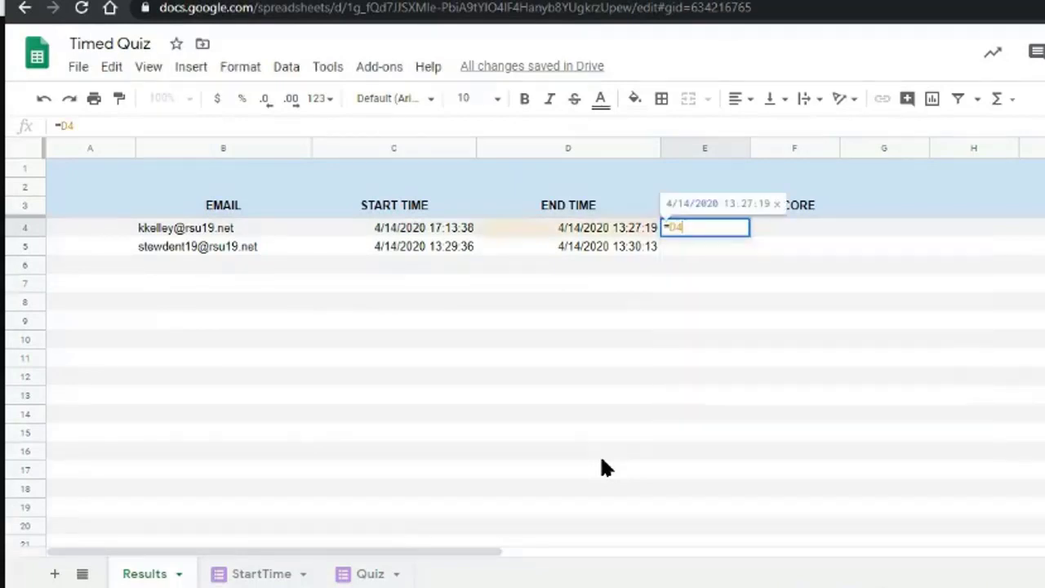
{"action": "type", "text": "-D"}
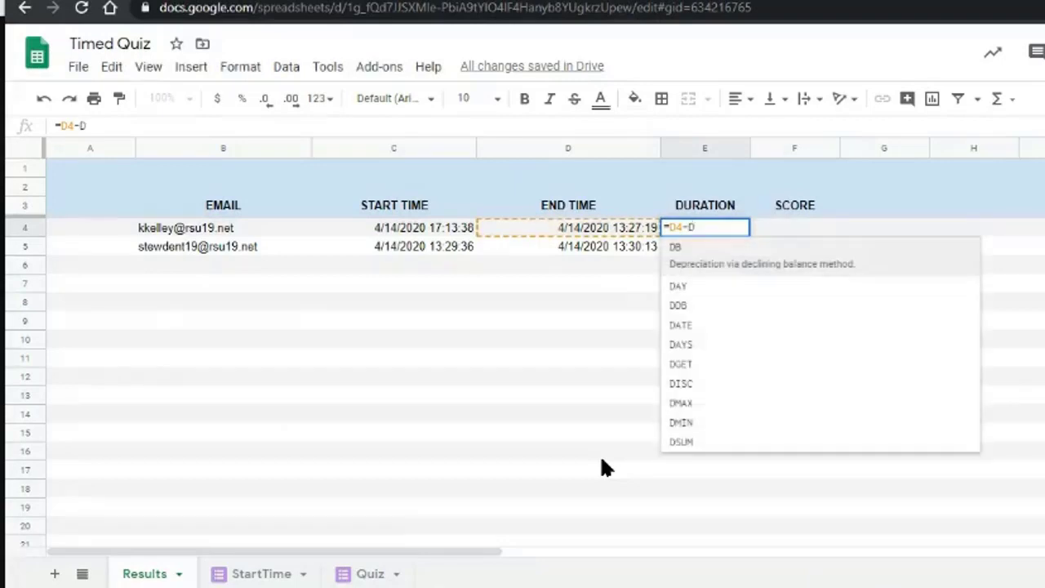
{"action": "key", "text": "BackSpace"}
{"action": "type", "text": "D"}
{"action": "key", "text": "BackSpace"}
{"action": "type", "text": "C"}
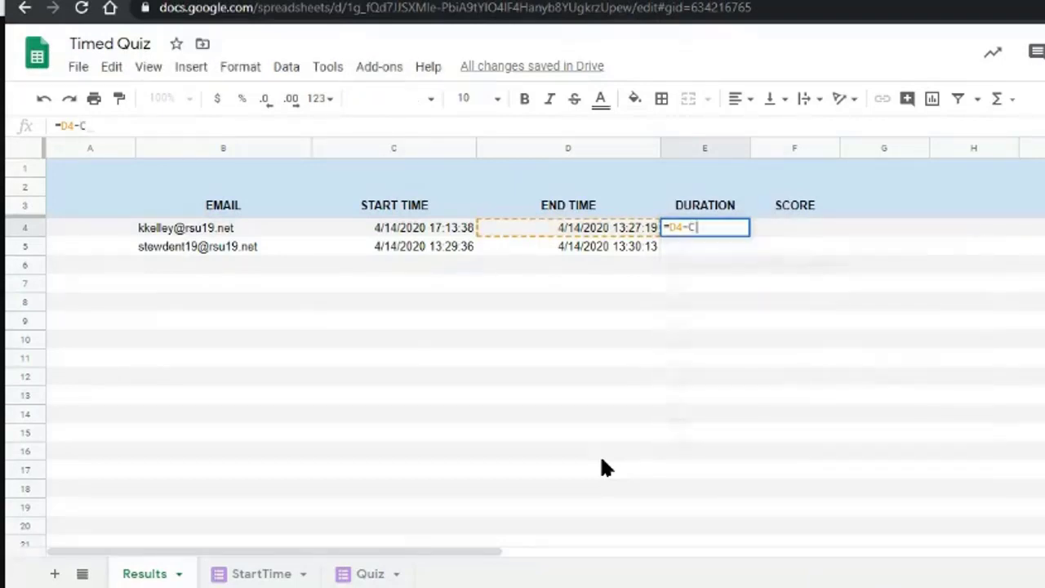
{"action": "type", "text": "4"}
{"action": "key", "text": "Return"}
{"action": "key", "text": "Up"}
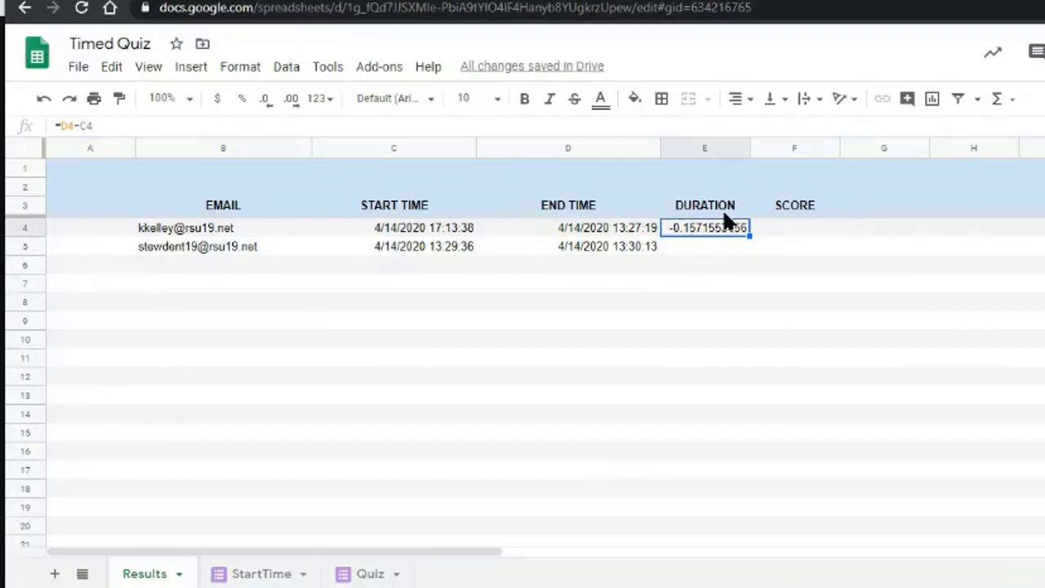
Format E4 as Duration.
{"action": "left_click", "coordinate": [234, 69]}
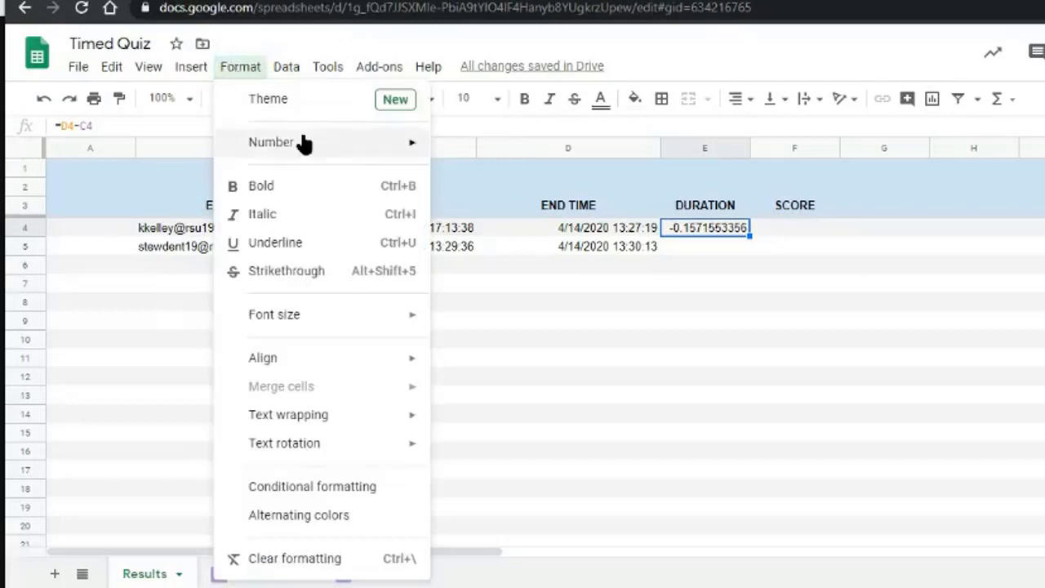
{"action": "mouse_move", "coordinate": [304, 143]}
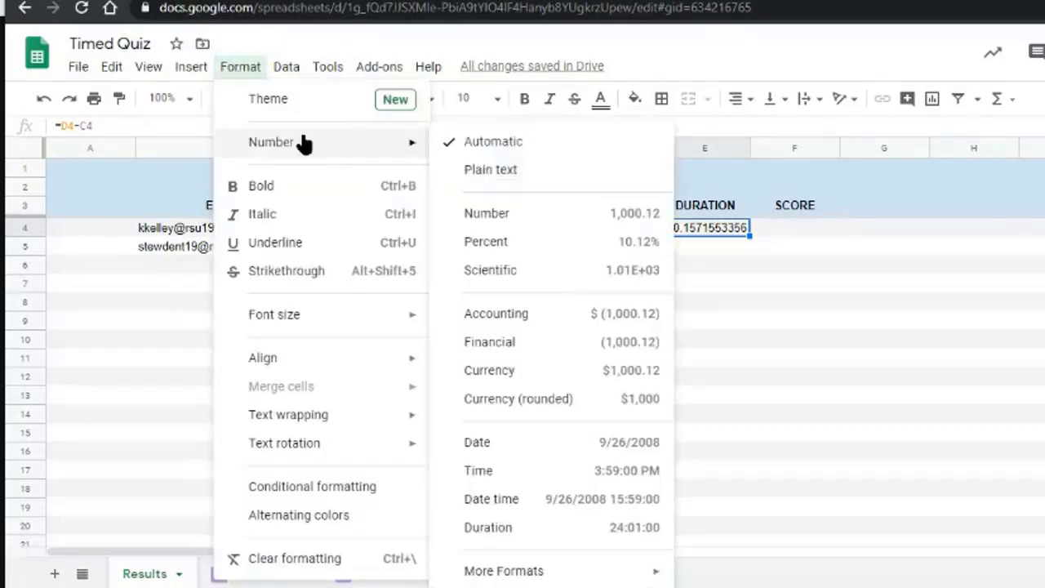
{"action": "left_click", "coordinate": [506, 533]}
{"action": "left_click", "coordinate": [686, 246]}
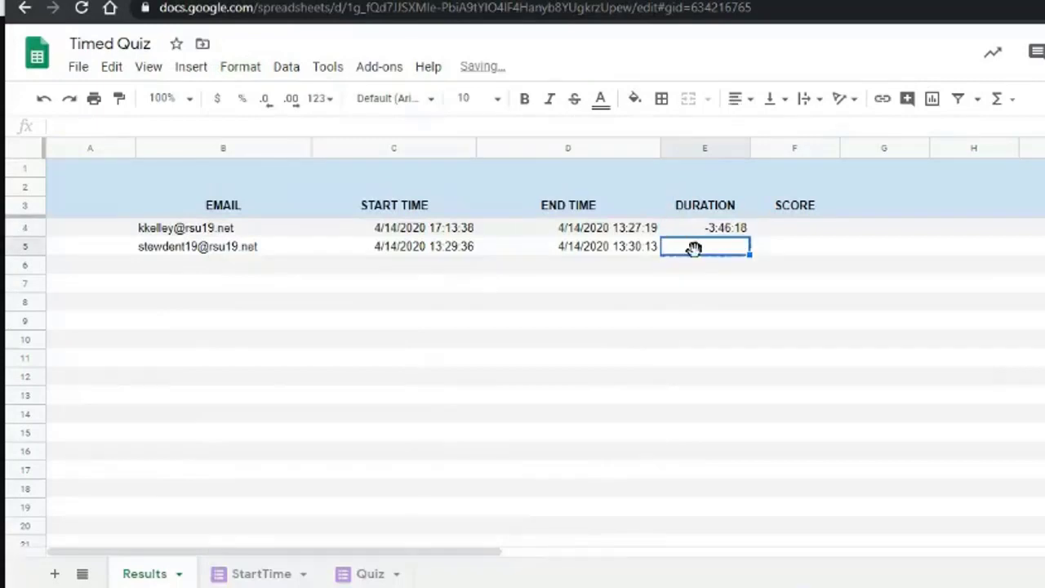
{"action": "key", "text": "Up"}
Reverse E4's formula to =C4-D4, giving 3:46:18.
{"action": "key", "text": "F2"}
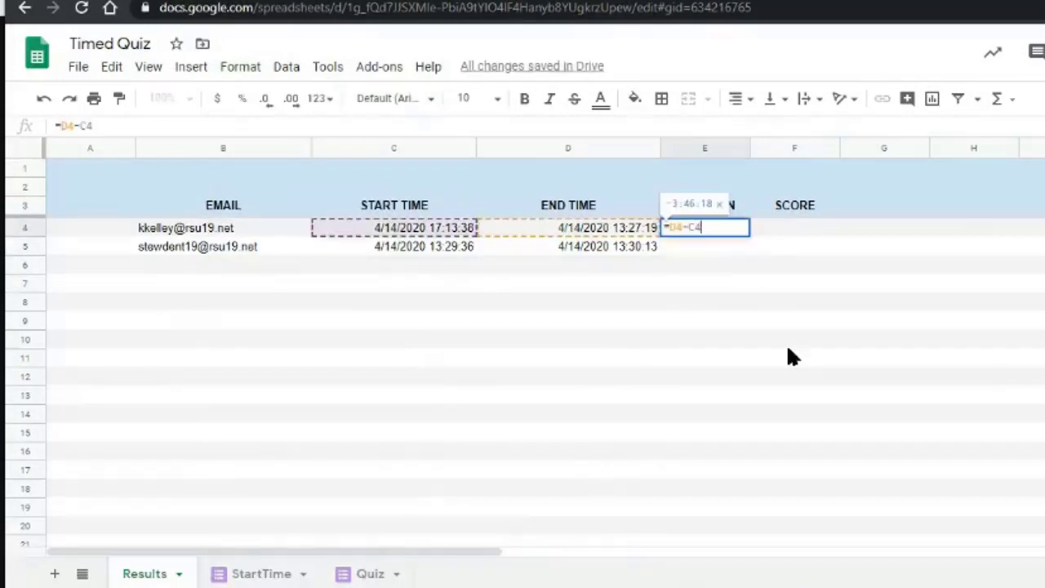
{"action": "type", "text": "C"}
{"action": "key", "text": "Right"}
{"action": "key", "text": "Right"}
{"action": "key", "text": "shift+Right"}
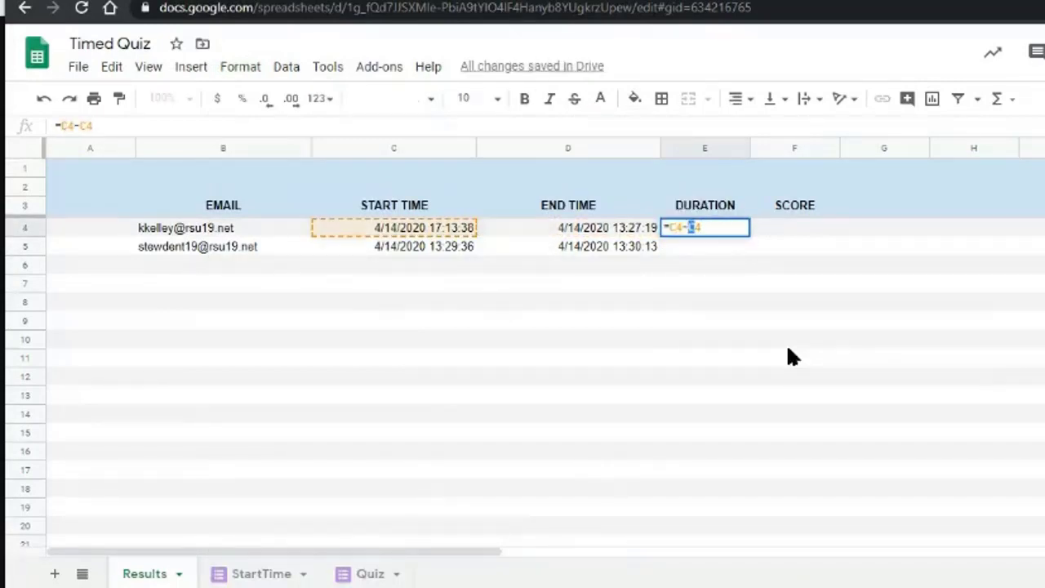
{"action": "type", "text": "D"}
{"action": "key", "text": "Return"}
{"action": "key", "text": "Up"}
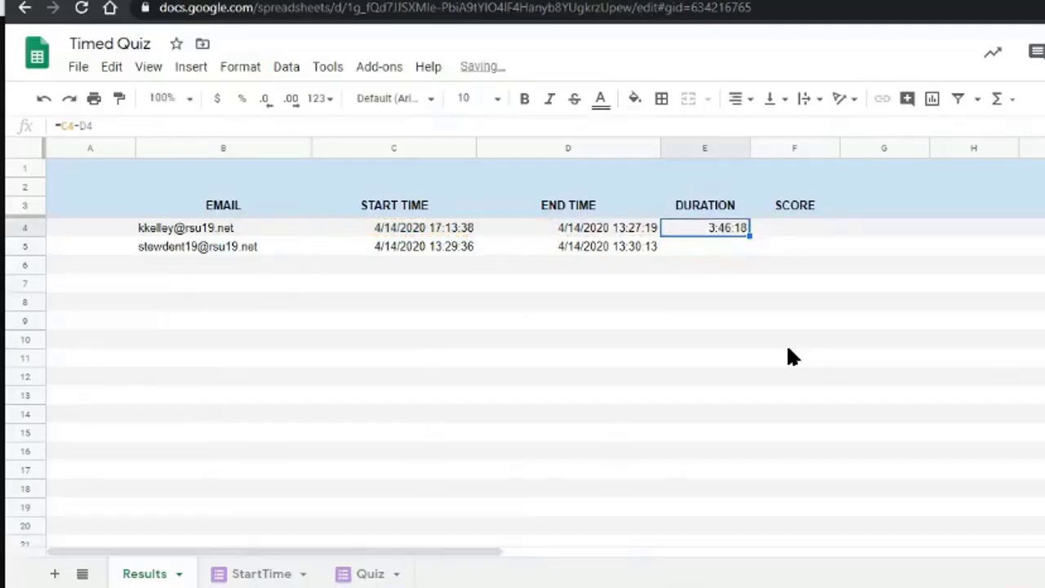
Fill the =C4-D4 duration formula down to E8 and check the copied rows.
{"action": "left_click_drag", "start_coordinate": [749, 235], "coordinate": [749, 304]}
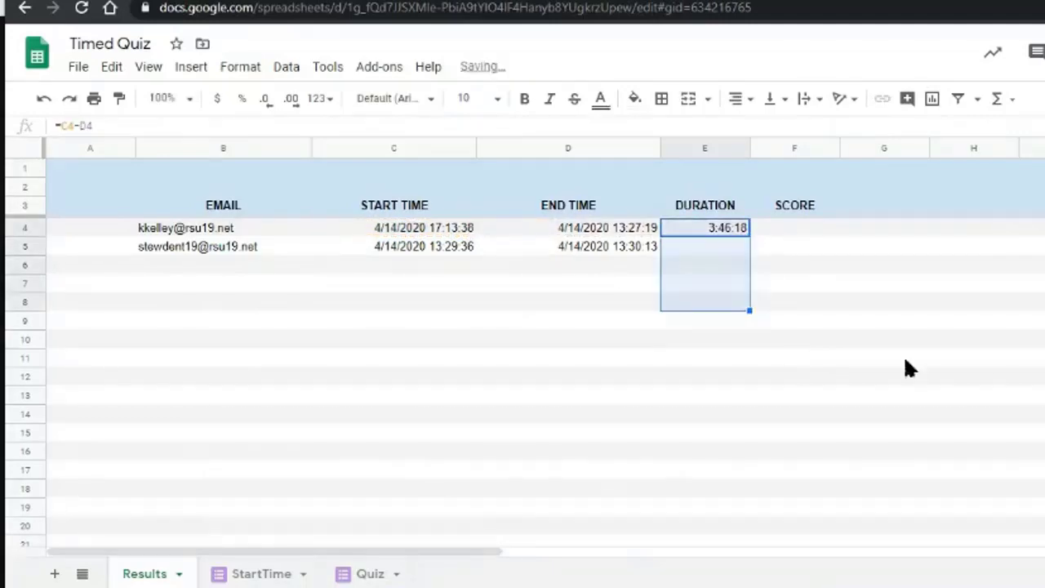
{"action": "left_click", "coordinate": [700, 246]}
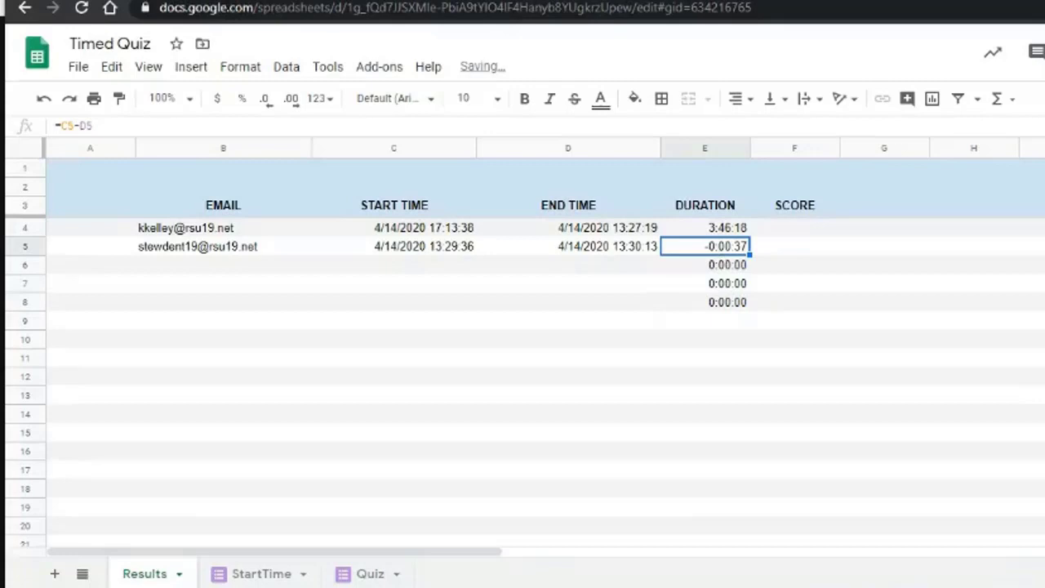
{"action": "key", "text": "Left"}
{"action": "key", "text": "Left"}
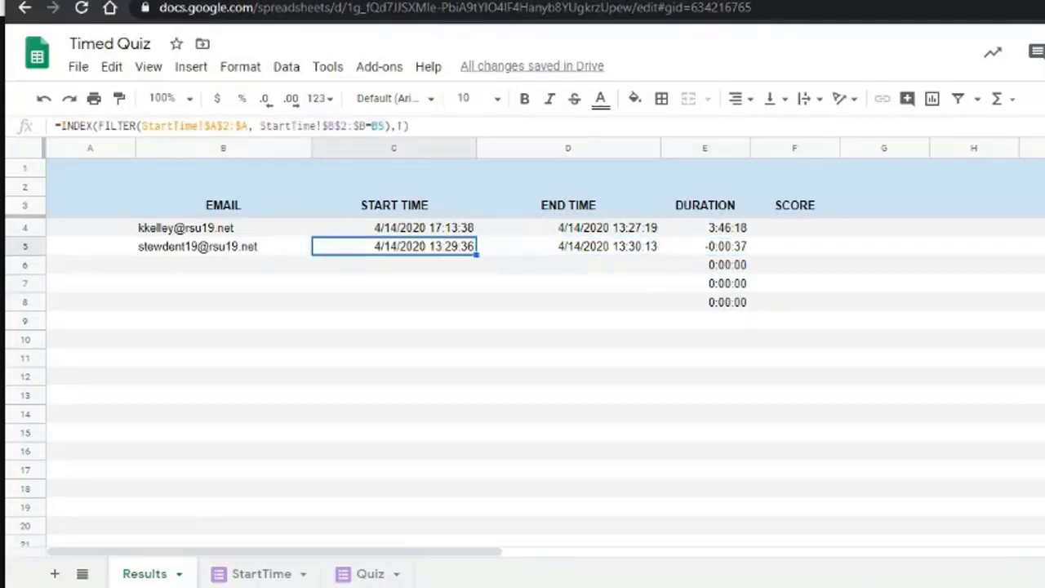
{"action": "key", "text": "Right"}
{"action": "key", "text": "Right"}
{"action": "key", "text": "Right"}
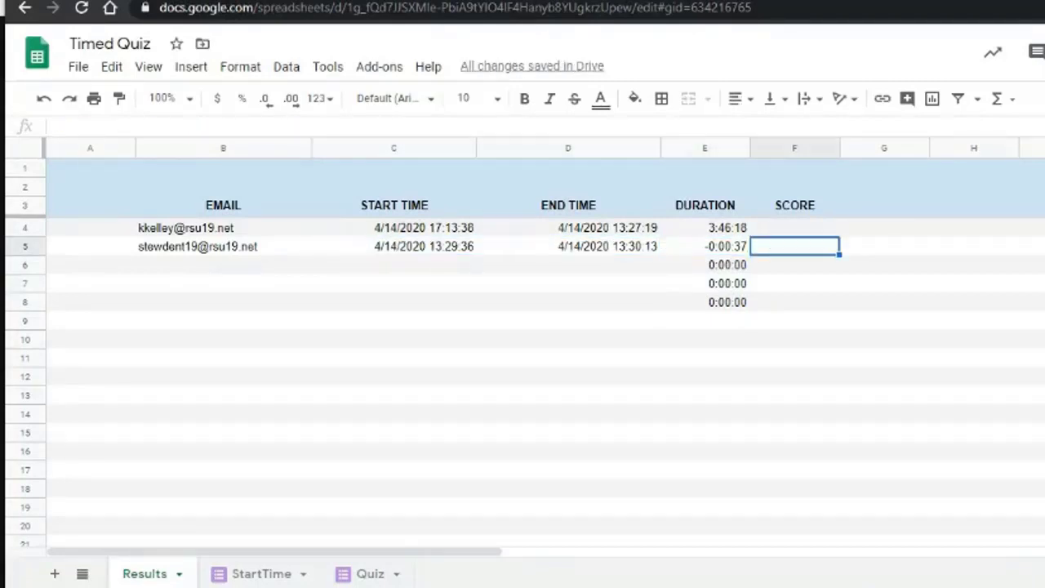
{"action": "left_click", "coordinate": [713, 226]}
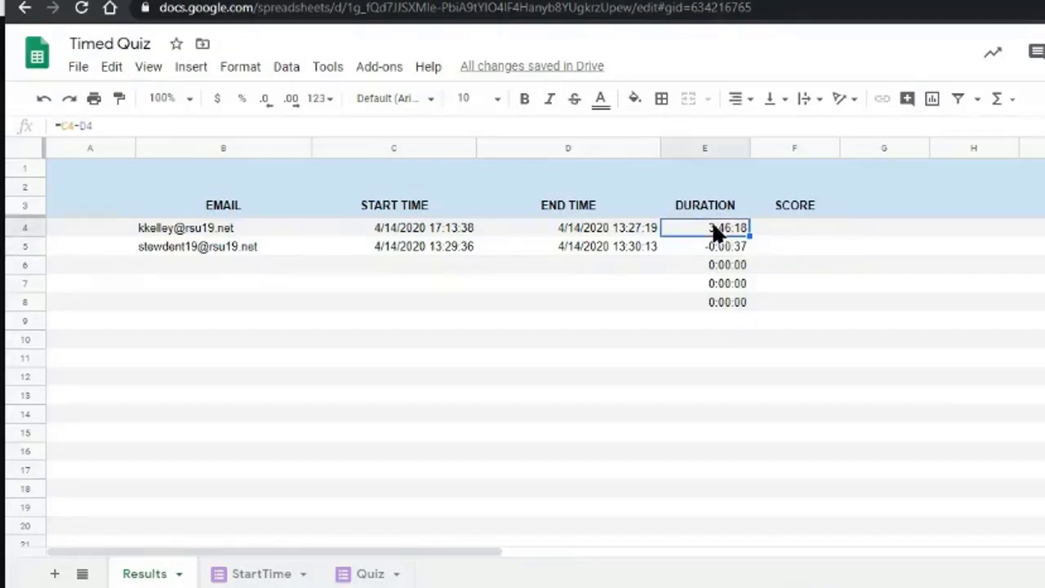
{"action": "key", "text": "ctrl+shift+Down"}
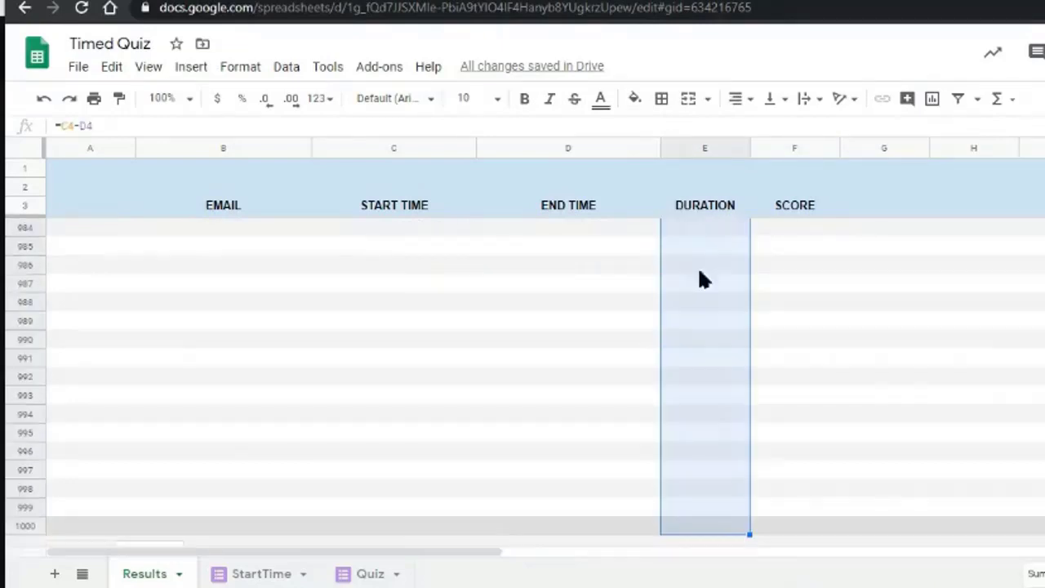
Start a conditional formatting rule on E4:E1000 and list the 'Format cells if' conditions.
{"action": "scroll", "coordinate": [585, 229], "scroll_direction": "up", "scroll_amount": 5}
{"action": "scroll", "coordinate": [619, 315], "scroll_direction": "up", "scroll_amount": 20}
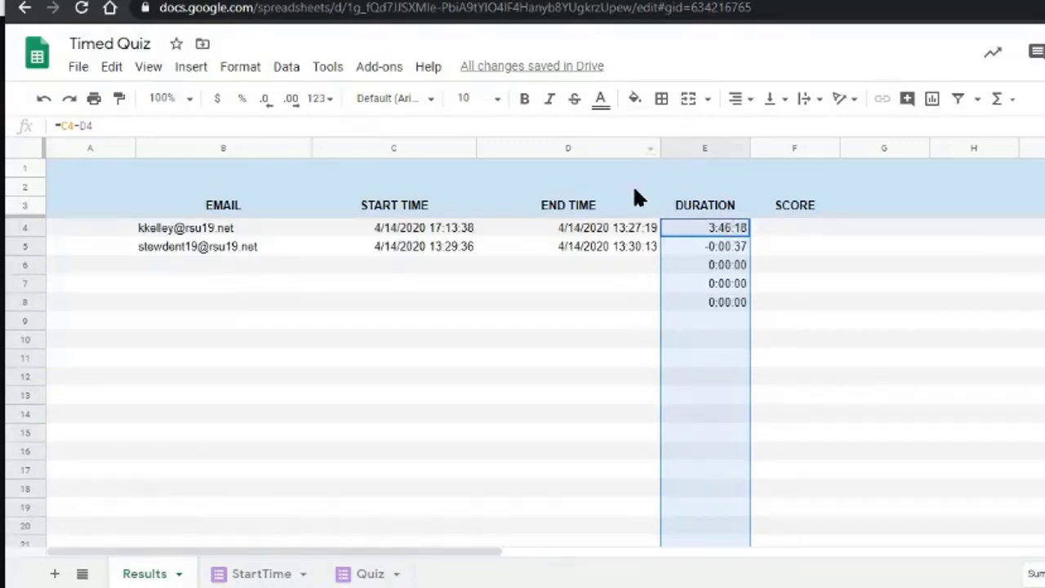
{"action": "left_click", "coordinate": [633, 99]}
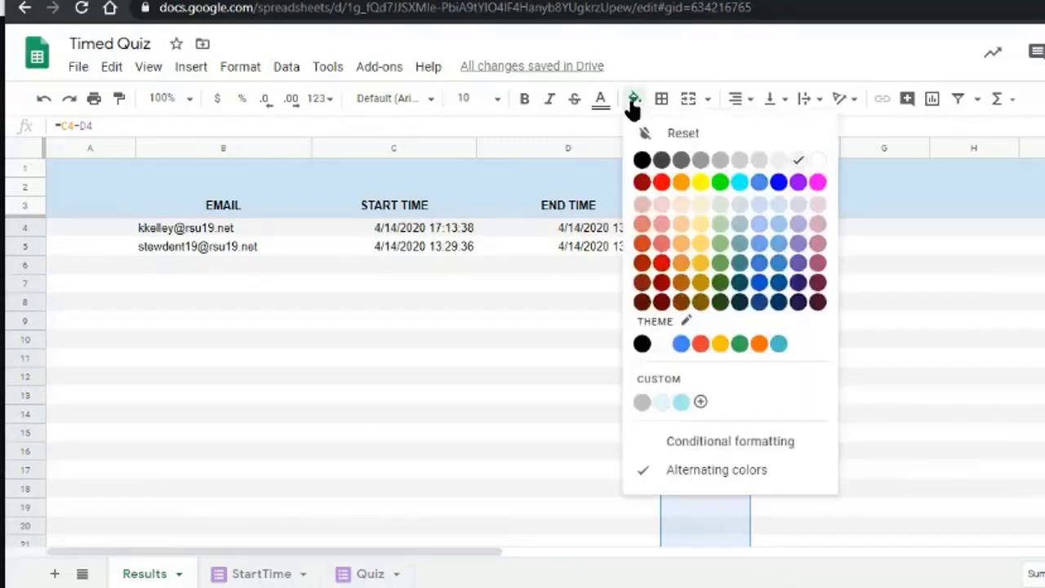
{"action": "left_click", "coordinate": [730, 442]}
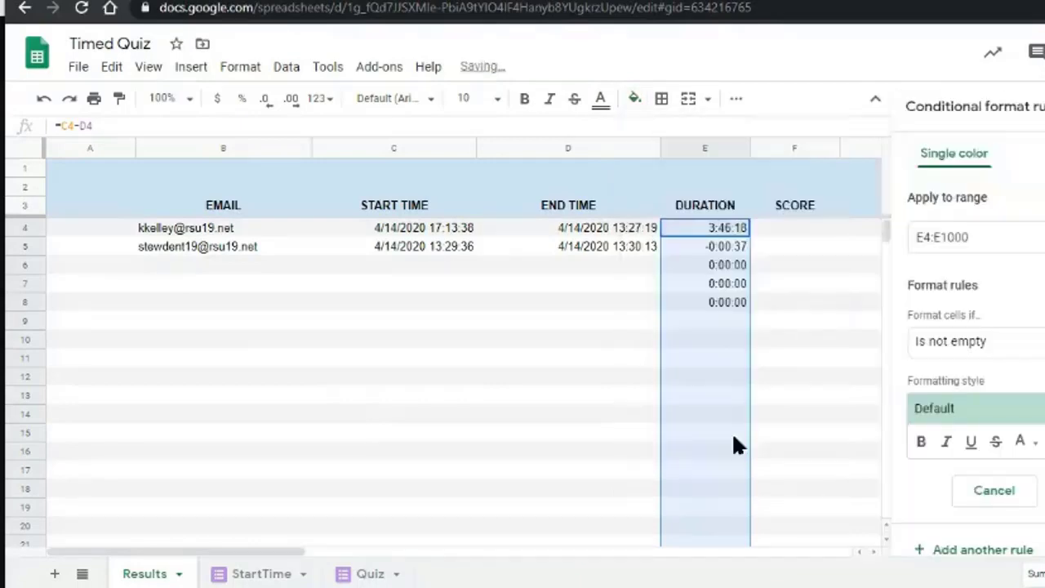
{"action": "left_click", "coordinate": [1004, 342]}
{"action": "scroll", "coordinate": [1020, 507], "scroll_direction": "down", "scroll_amount": 5}
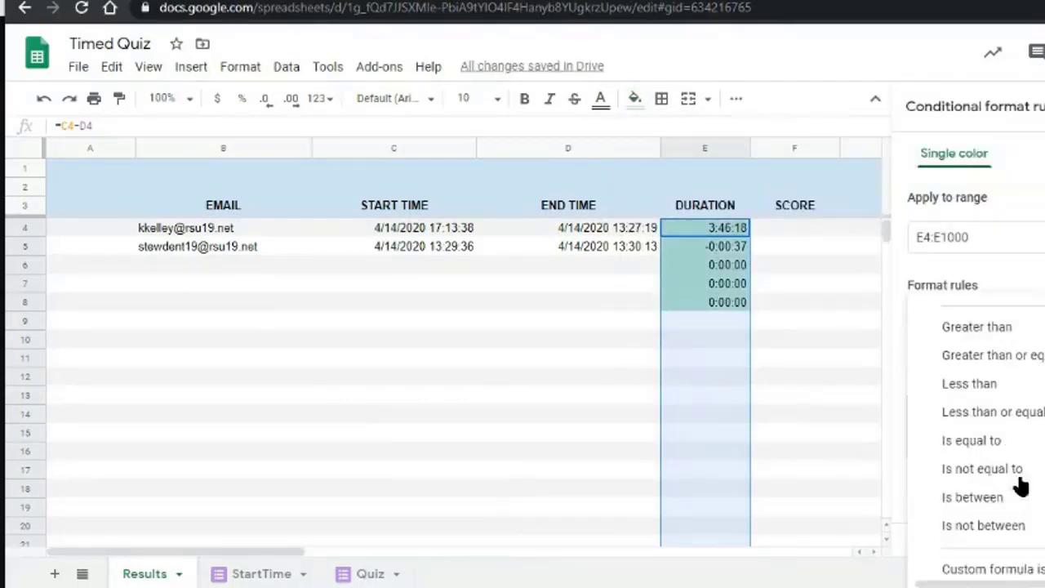
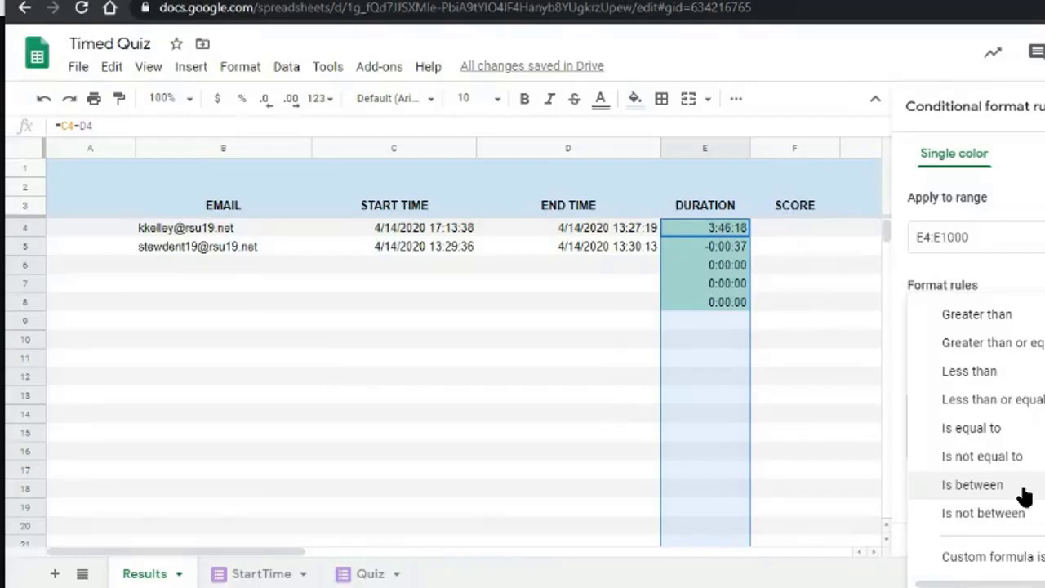
Highlight E4:E1000 values greater than 12:15:00 and save the rule.
{"action": "scroll", "coordinate": [1029, 457], "scroll_direction": "up", "scroll_amount": 4}
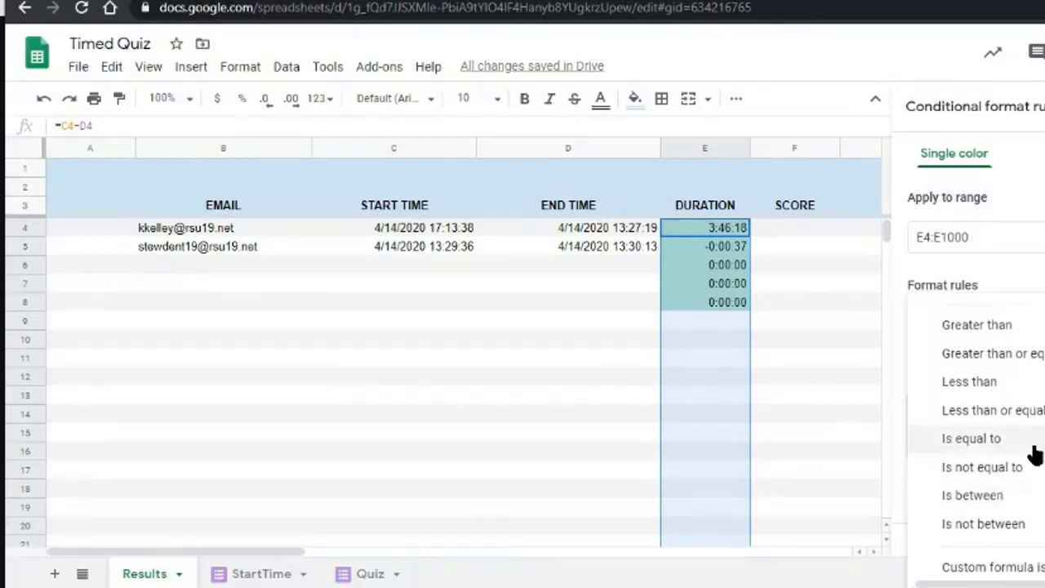
{"action": "left_click", "coordinate": [988, 492]}
{"action": "left_click", "coordinate": [931, 378]}
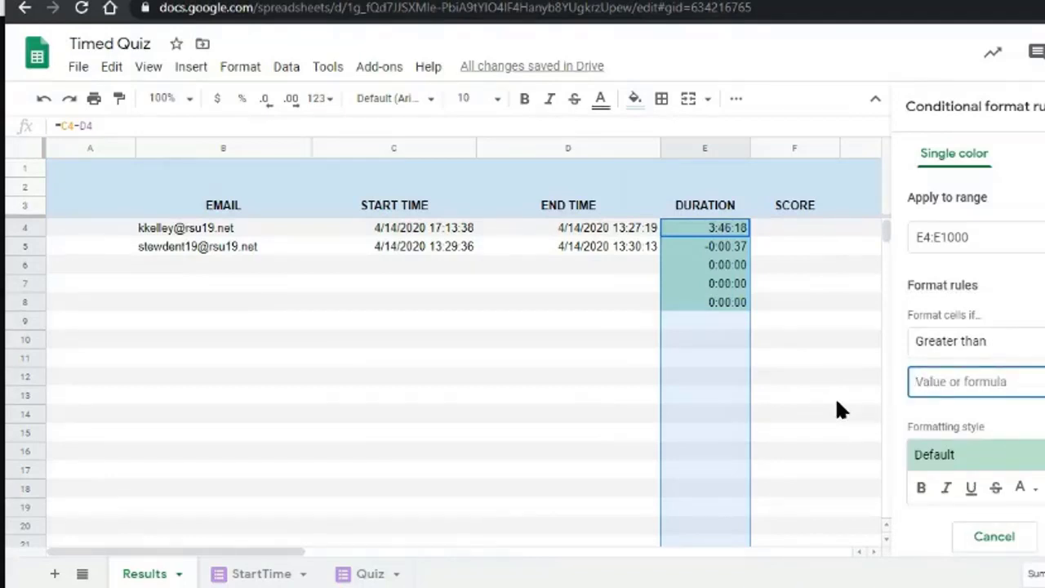
{"action": "type", "text": "12:"}
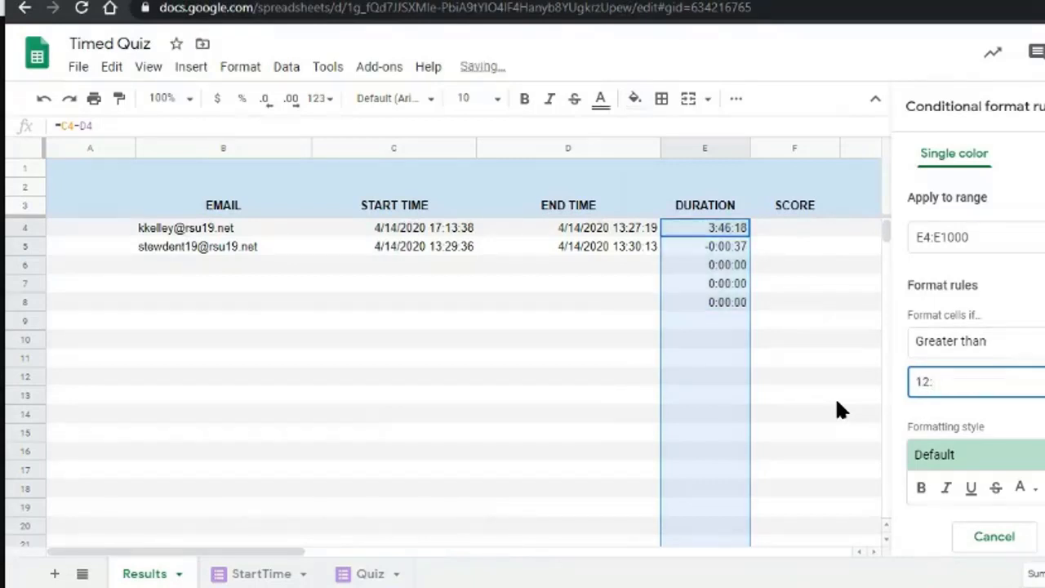
{"action": "type", "text": "15:00"}
{"action": "left_click", "coordinate": [1044, 537]}
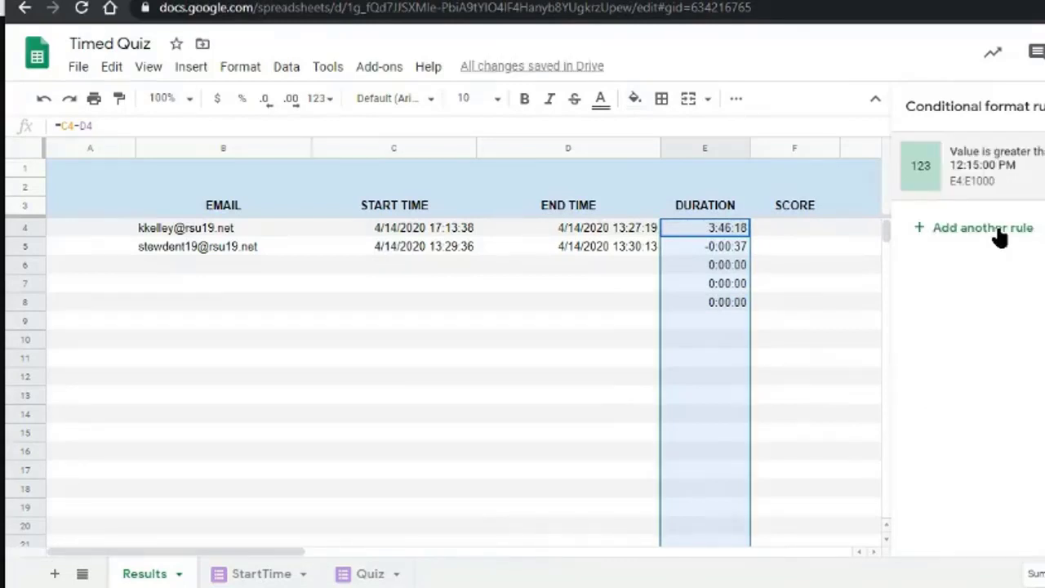
Add a second duration rule, less than 00:15:00, with a light red highlight.
{"action": "left_click", "coordinate": [996, 234]}
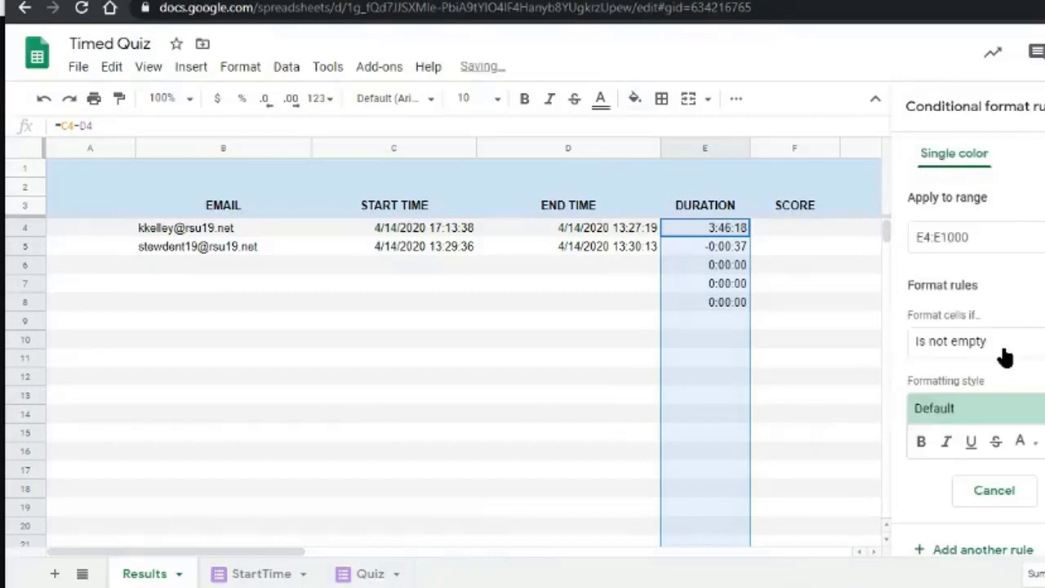
{"action": "left_click", "coordinate": [1000, 344]}
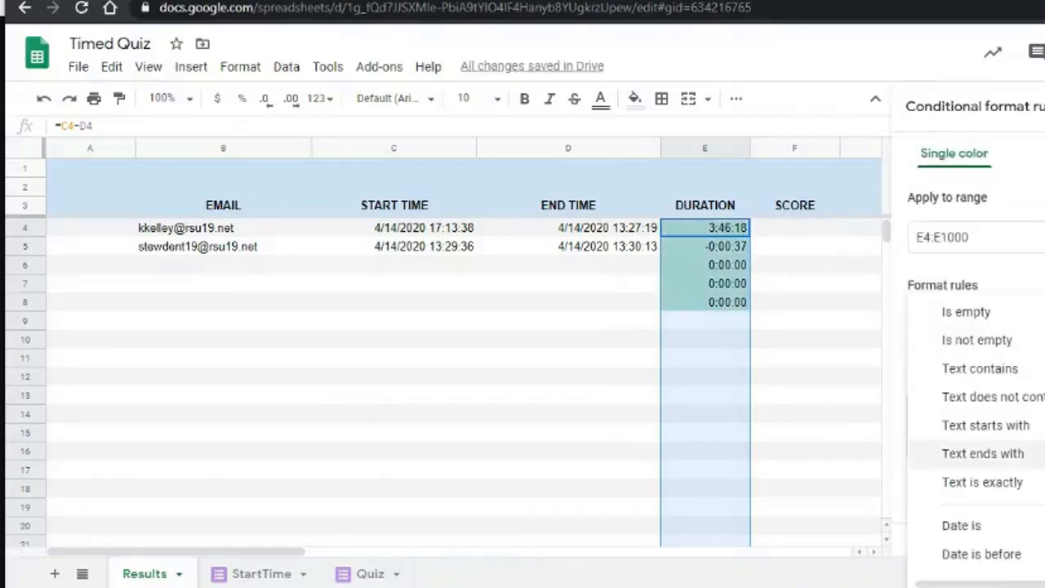
{"action": "scroll", "coordinate": [1000, 457], "scroll_direction": "down", "scroll_amount": 2}
{"action": "left_click", "coordinate": [995, 507]}
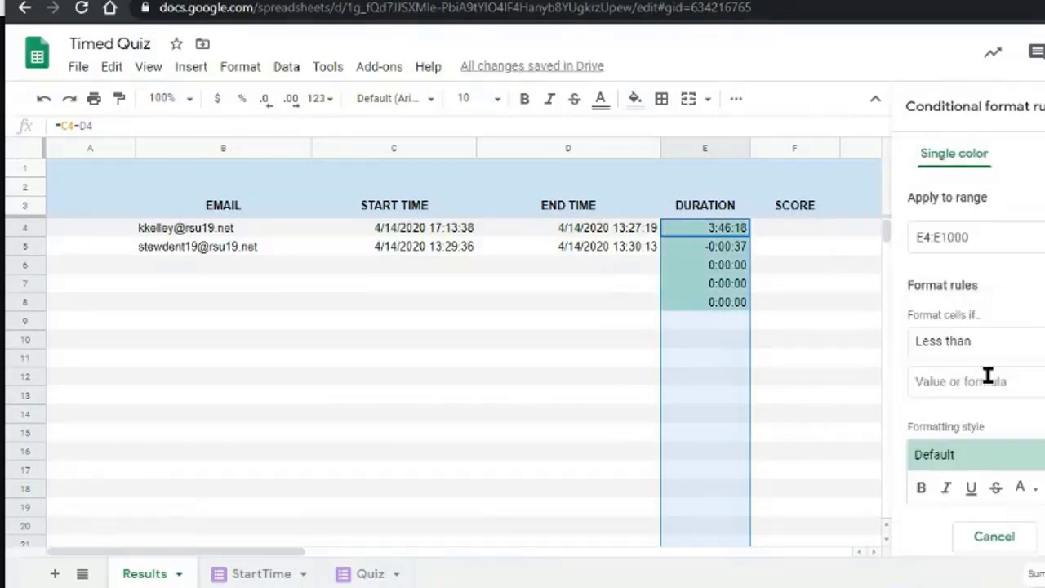
{"action": "left_click", "coordinate": [962, 381]}
{"action": "type", "text": "00:15:00"}
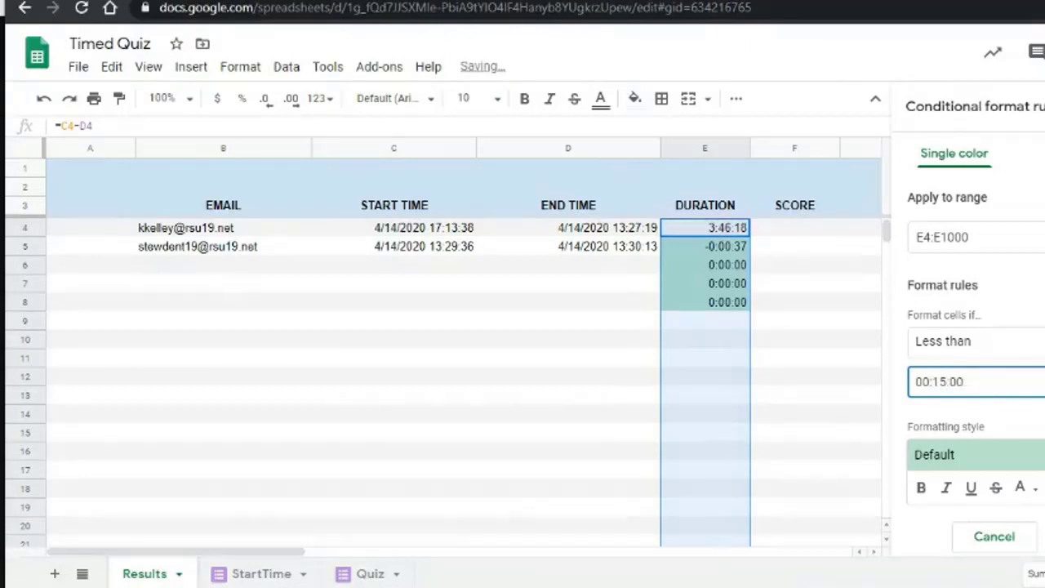
{"action": "left_click", "coordinate": [1044, 487]}
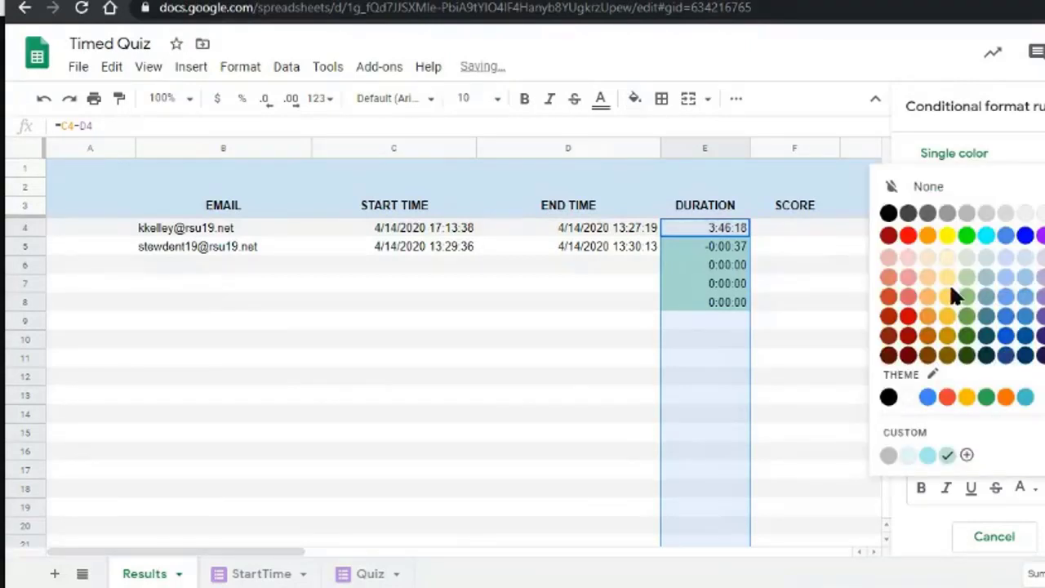
{"action": "left_click", "coordinate": [908, 277]}
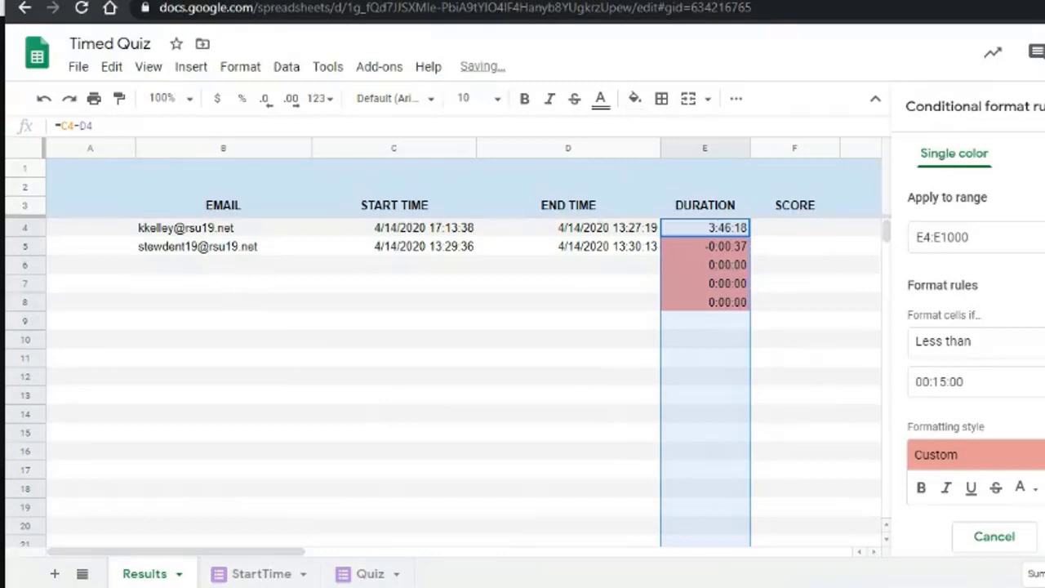
Swap the conditions so the red rule is greater than and the green rule is less than.
{"action": "left_click", "coordinate": [996, 341]}
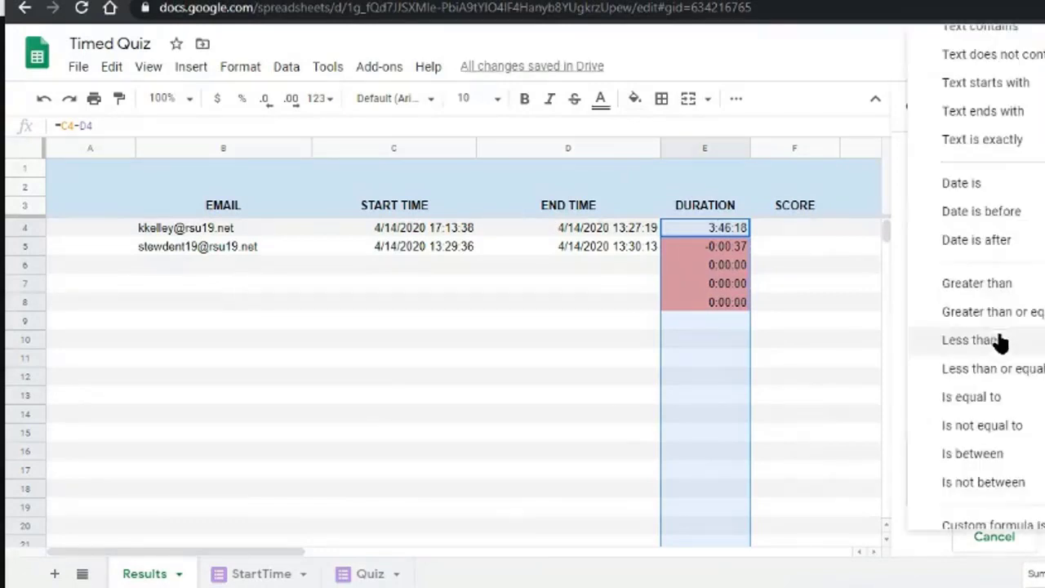
{"action": "left_click", "coordinate": [1007, 282]}
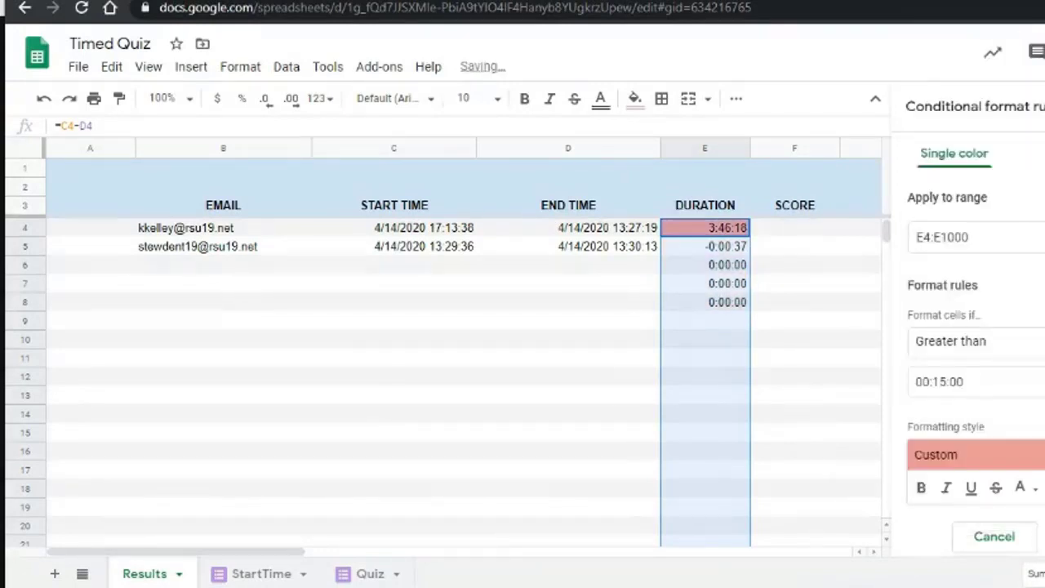
{"action": "left_click", "coordinate": [1044, 536]}
{"action": "left_click", "coordinate": [970, 169]}
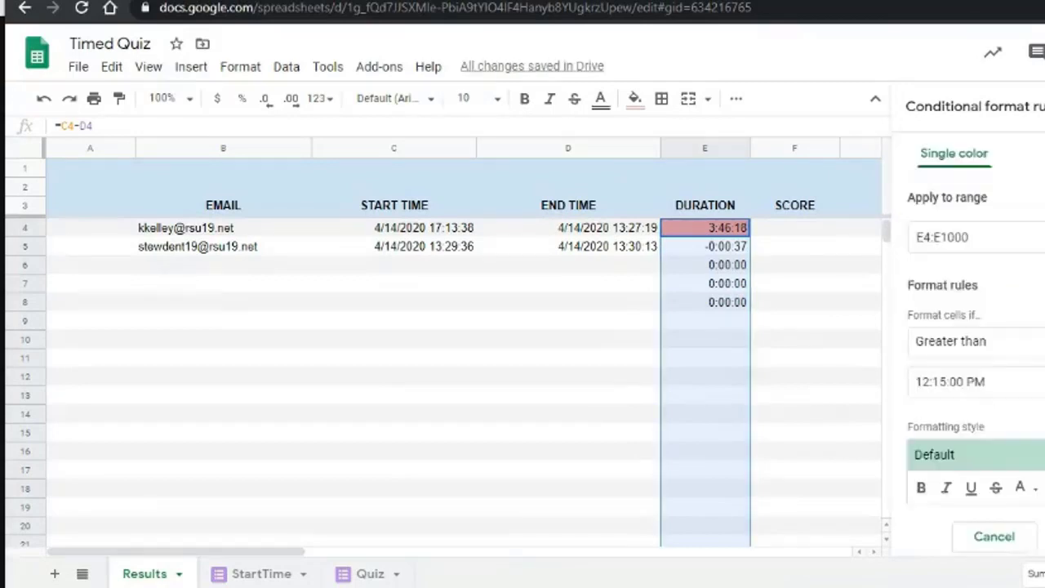
{"action": "left_click", "coordinate": [1036, 343]}
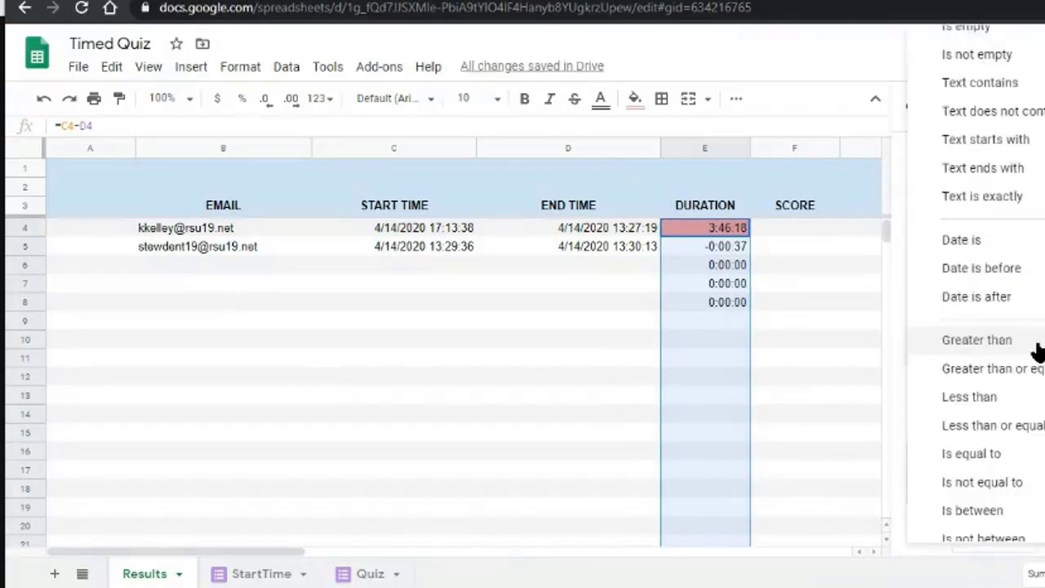
{"action": "left_click", "coordinate": [1030, 396]}
{"action": "left_click", "coordinate": [1044, 537]}
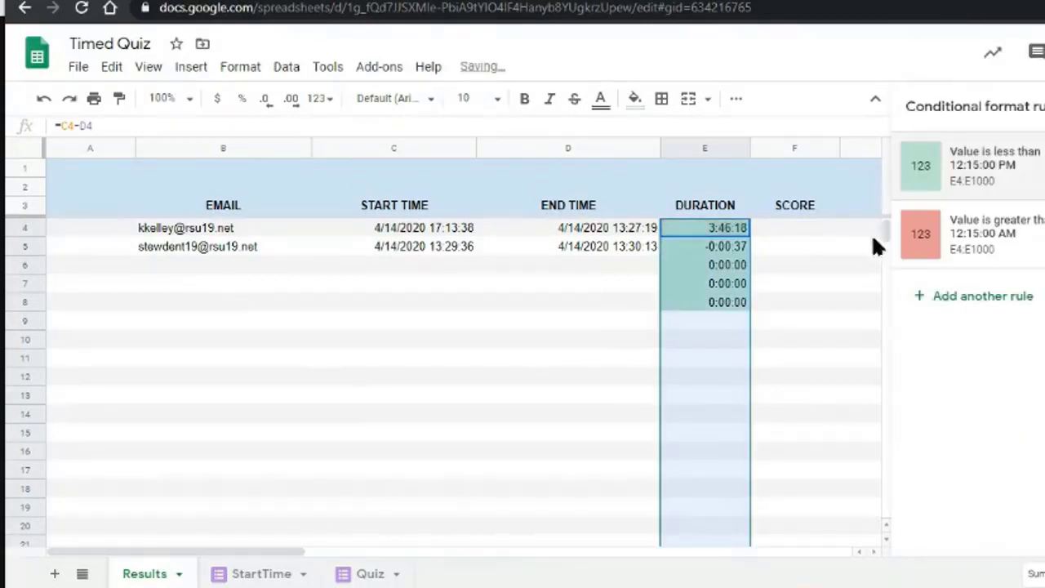
Move the red greater-than rule above the green one and close the rules panel.
{"action": "left_click", "coordinate": [1011, 236]}
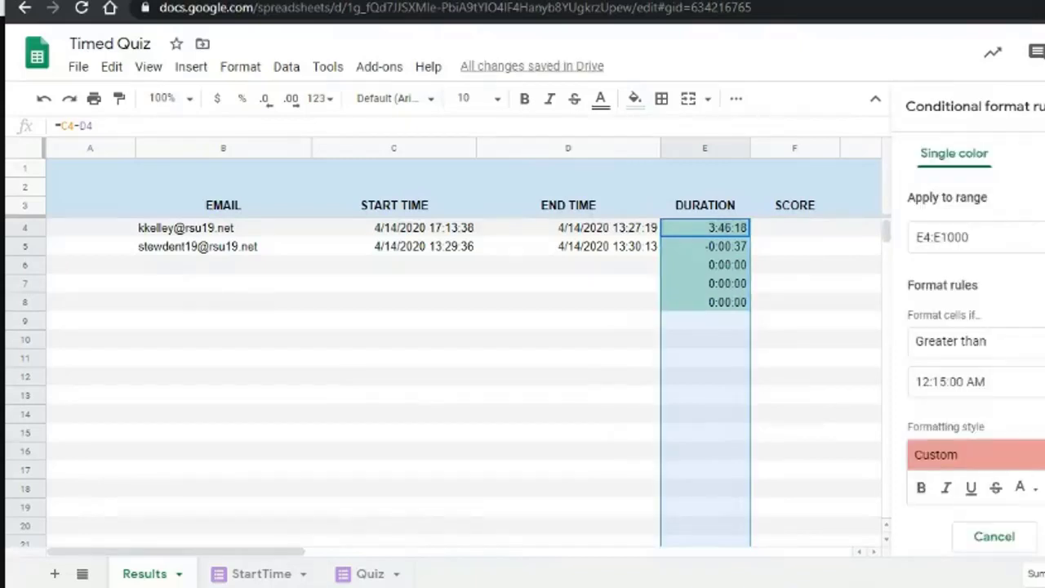
{"action": "left_click", "coordinate": [991, 536]}
{"action": "left_click_drag", "start_coordinate": [908, 250], "coordinate": [906, 167]}
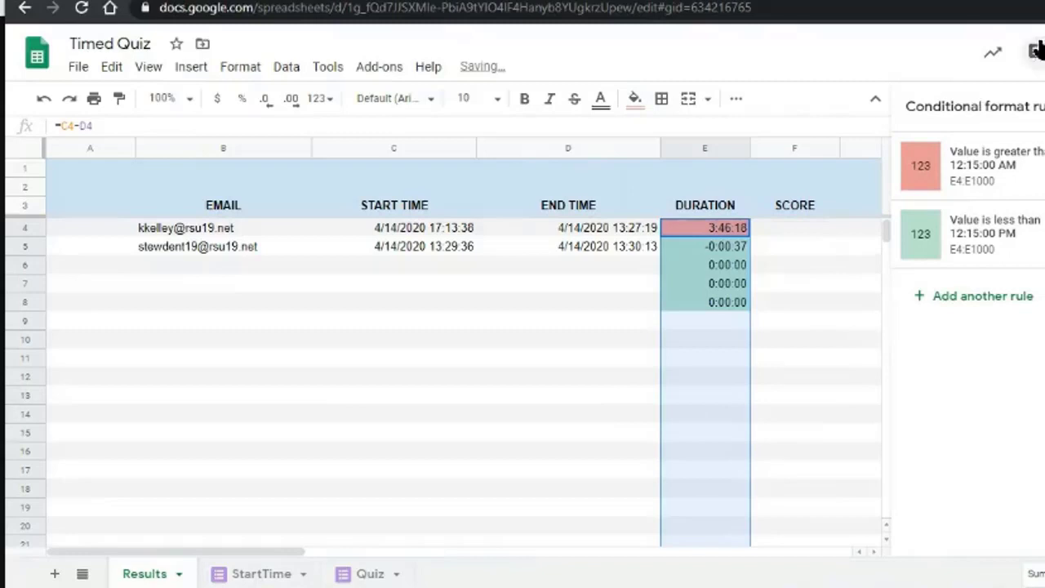
{"action": "left_click", "coordinate": [1044, 106]}
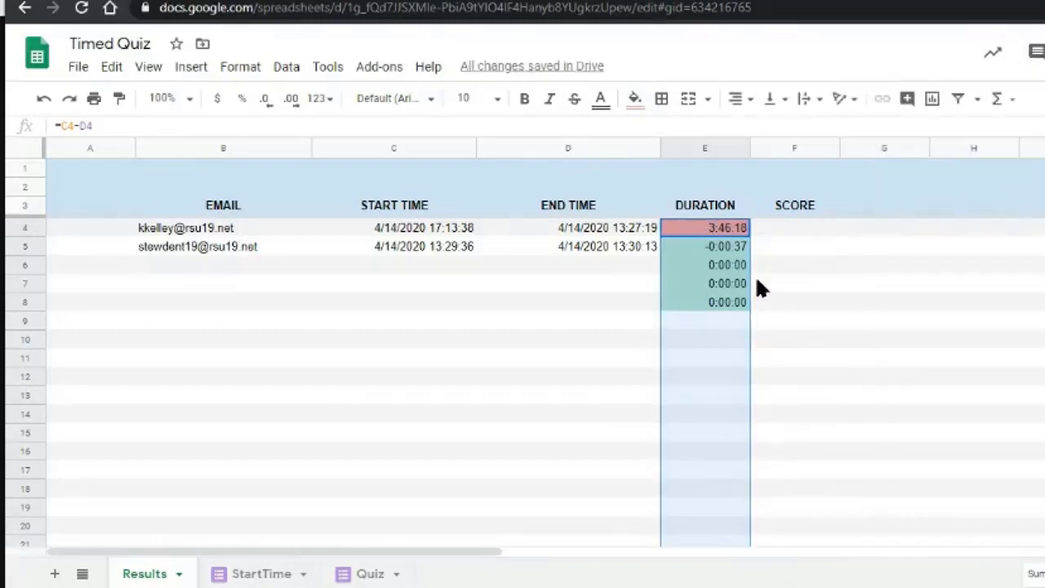
Change the red rule's threshold hour on column E from 12 to 00, making it 00:15:00.
{"action": "left_click", "coordinate": [729, 226]}
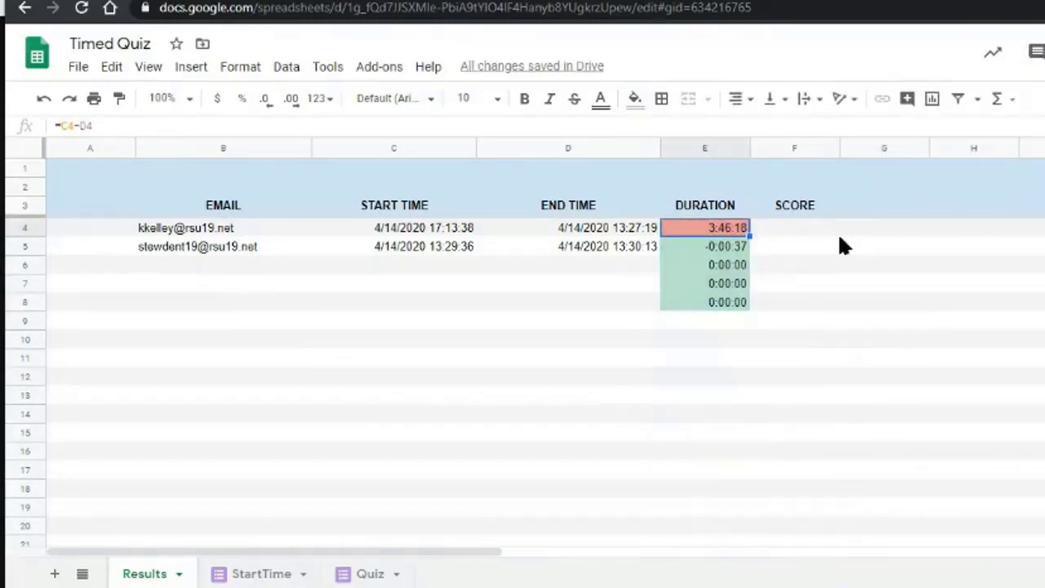
{"action": "left_click", "coordinate": [707, 147]}
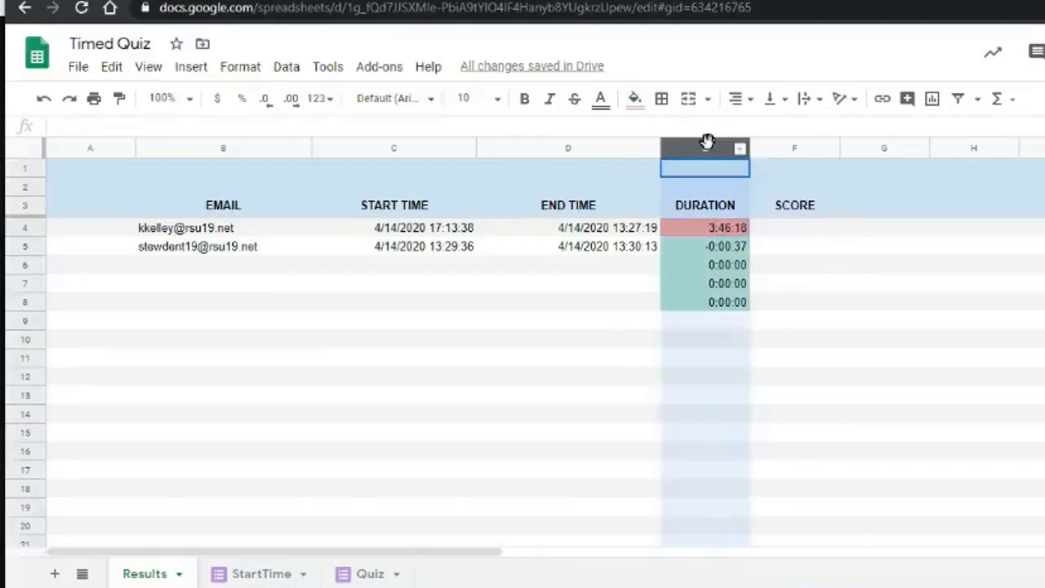
{"action": "left_click", "coordinate": [635, 100]}
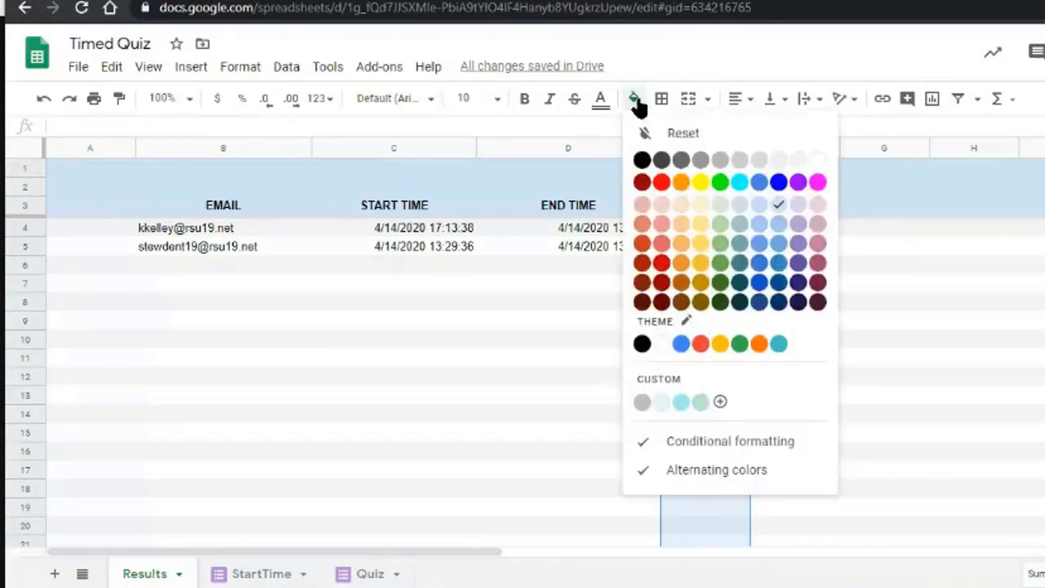
{"action": "left_click", "coordinate": [766, 445]}
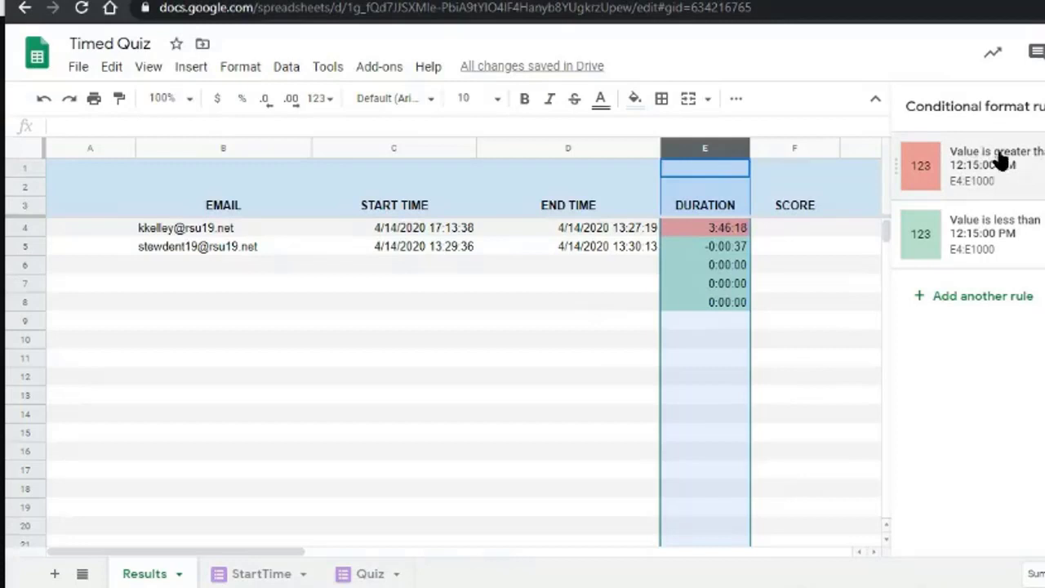
{"action": "left_click", "coordinate": [1032, 163]}
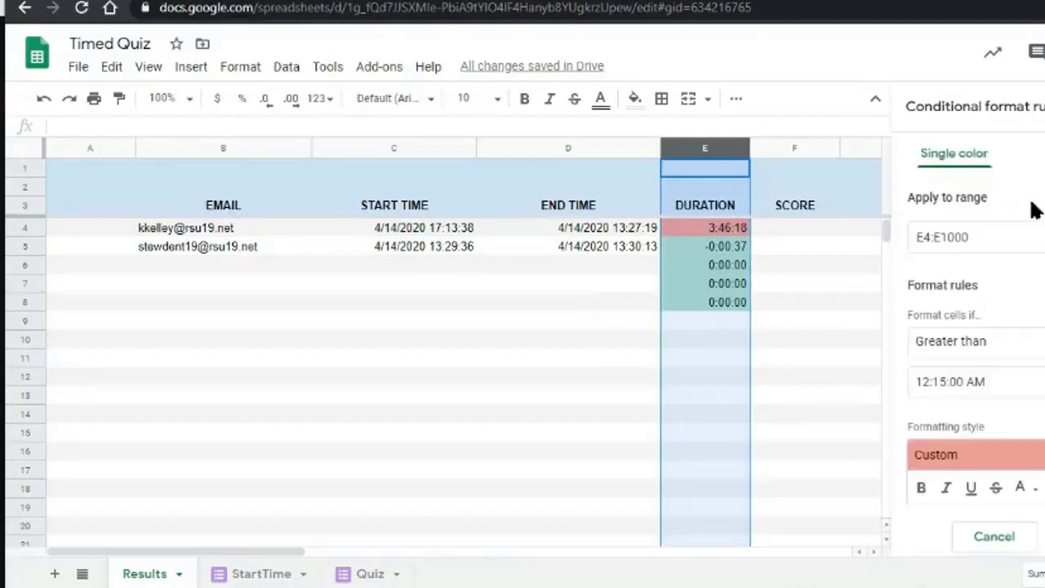
{"action": "double_click", "coordinate": [923, 381]}
{"action": "type", "text": "00"}
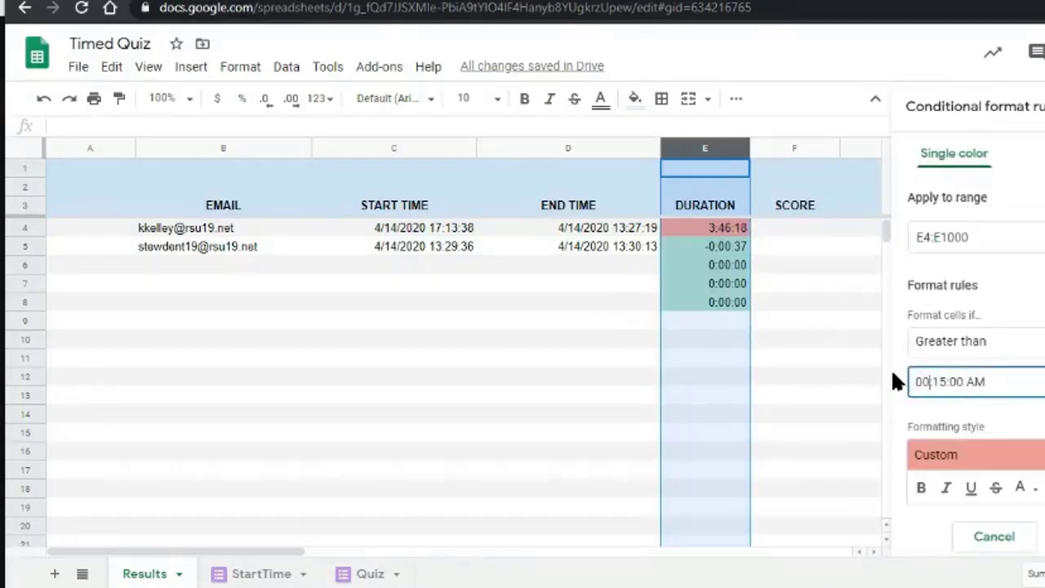
{"action": "left_click", "coordinate": [1044, 537]}
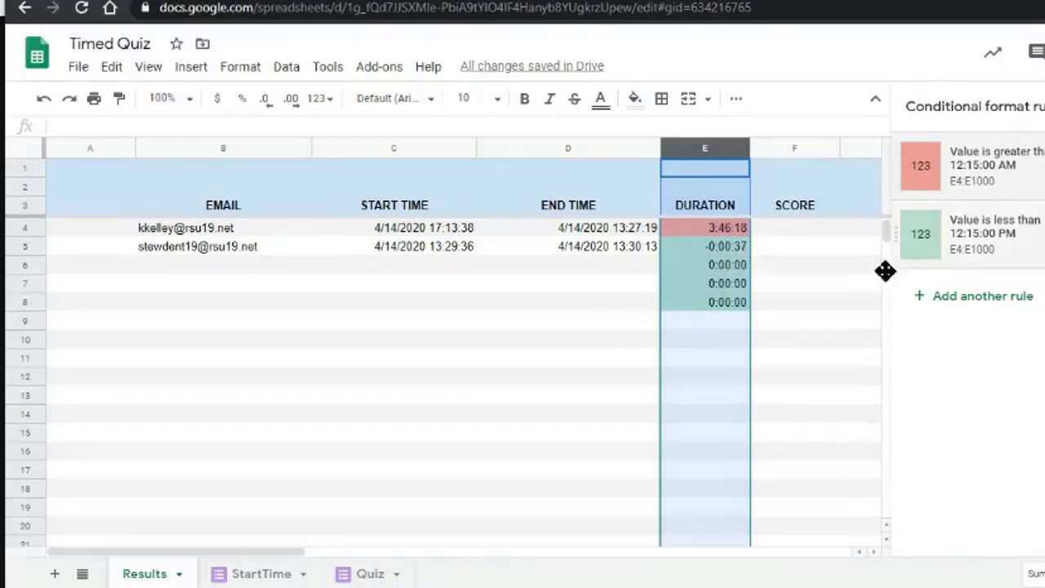
{"action": "left_click", "coordinate": [834, 301]}
Fill the duration formula from E8 down to row 19.
{"action": "left_click", "coordinate": [725, 265]}
{"action": "left_click", "coordinate": [721, 300]}
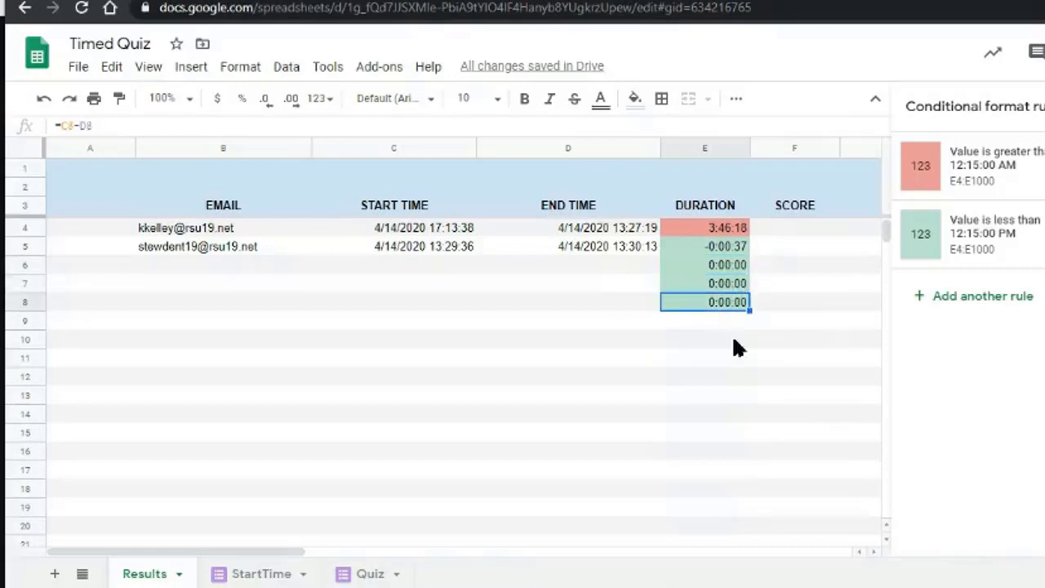
{"action": "left_click_drag", "start_coordinate": [750, 310], "coordinate": [758, 514]}
Inspect the duration and time lookup formulas, review the Duration rules, then close the panel.
{"action": "left_click", "coordinate": [701, 340]}
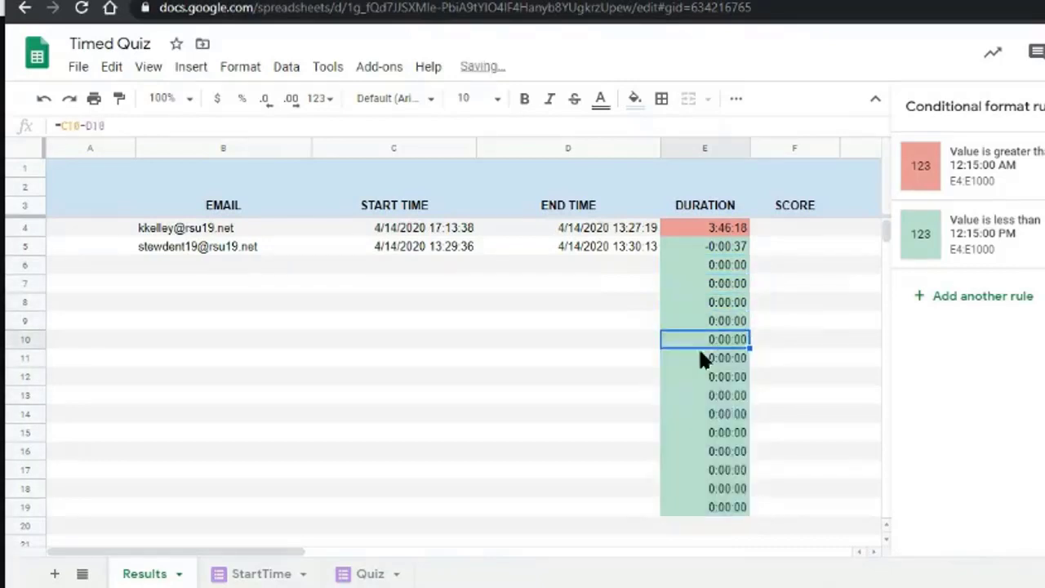
{"action": "left_click", "coordinate": [726, 290]}
{"action": "left_click", "coordinate": [350, 261]}
{"action": "left_click", "coordinate": [621, 246]}
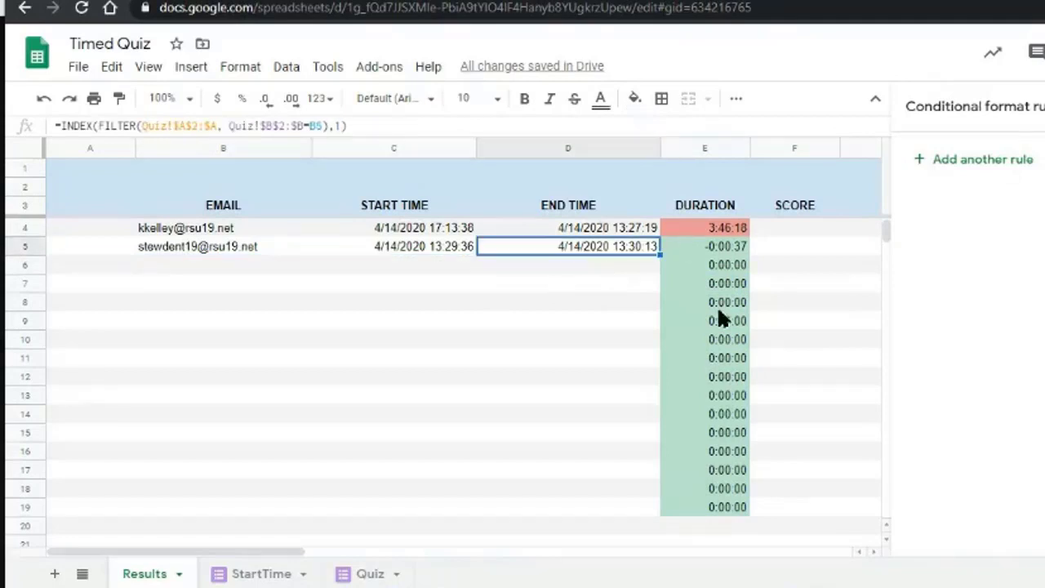
{"action": "left_click_drag", "start_coordinate": [723, 396], "coordinate": [726, 499]}
{"action": "left_click", "coordinate": [794, 396]}
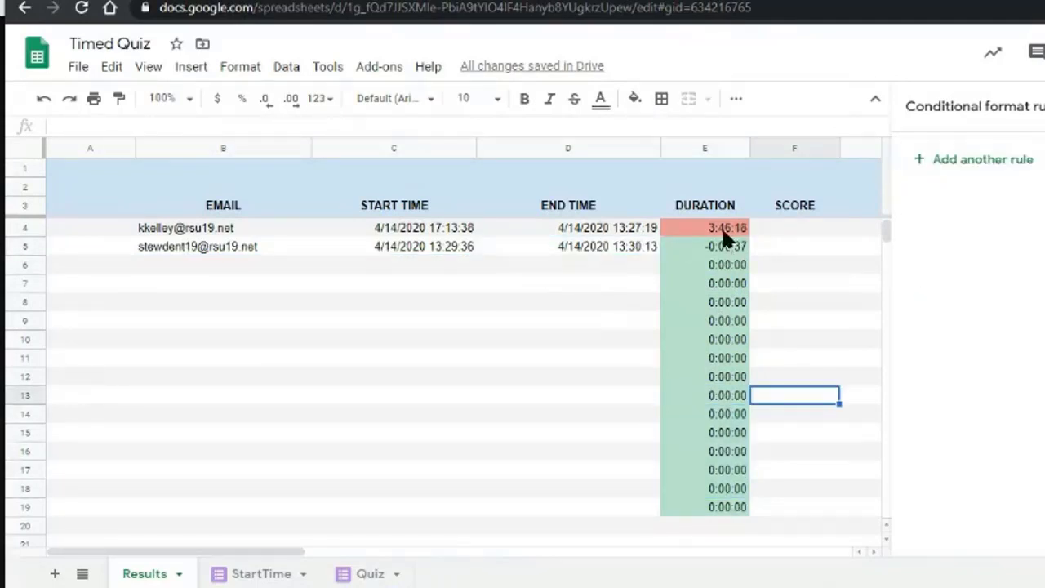
{"action": "left_click", "coordinate": [714, 232]}
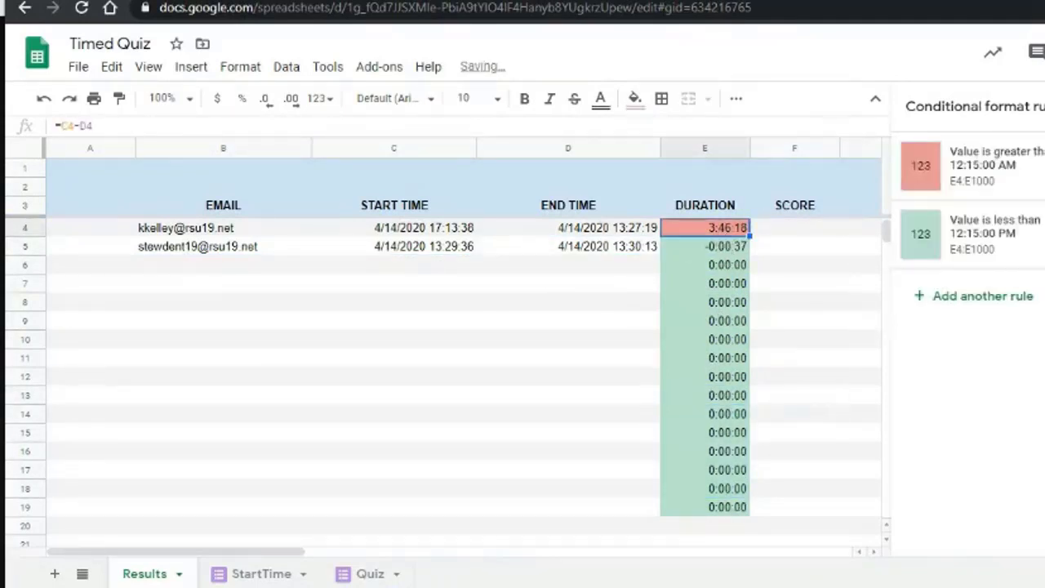
{"action": "left_click", "coordinate": [845, 249]}
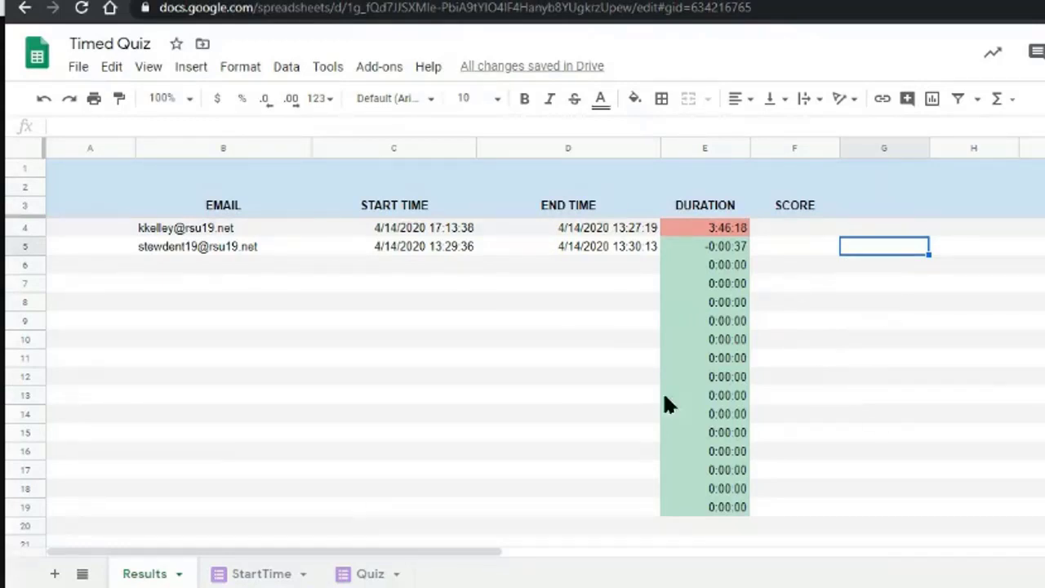
Review the Start Time lookup and select D4's INDEX/FILTER End Time formula for copying.
{"action": "left_click", "coordinate": [453, 232]}
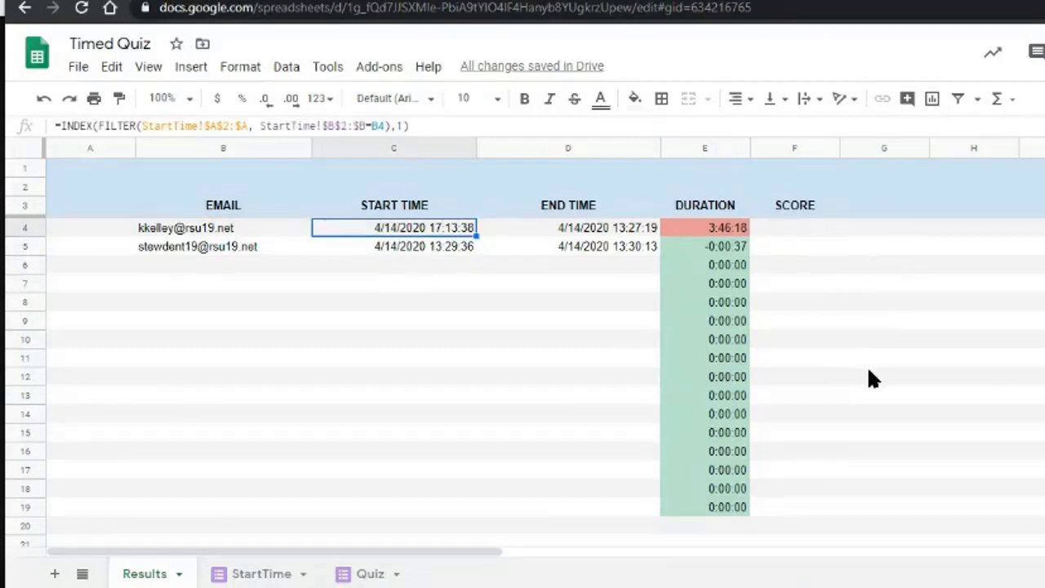
{"action": "key", "text": "Return"}
{"action": "key", "text": "Escape"}
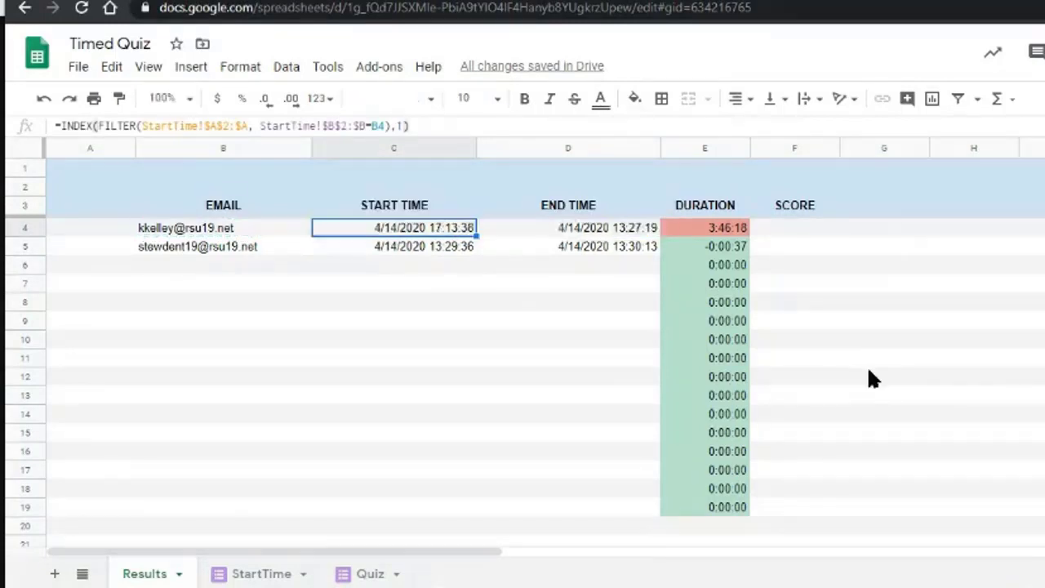
{"action": "key", "text": "Right"}
{"action": "key", "text": "Return"}
{"action": "key", "text": "ctrl+a"}
{"action": "key", "text": "ctrl+c"}
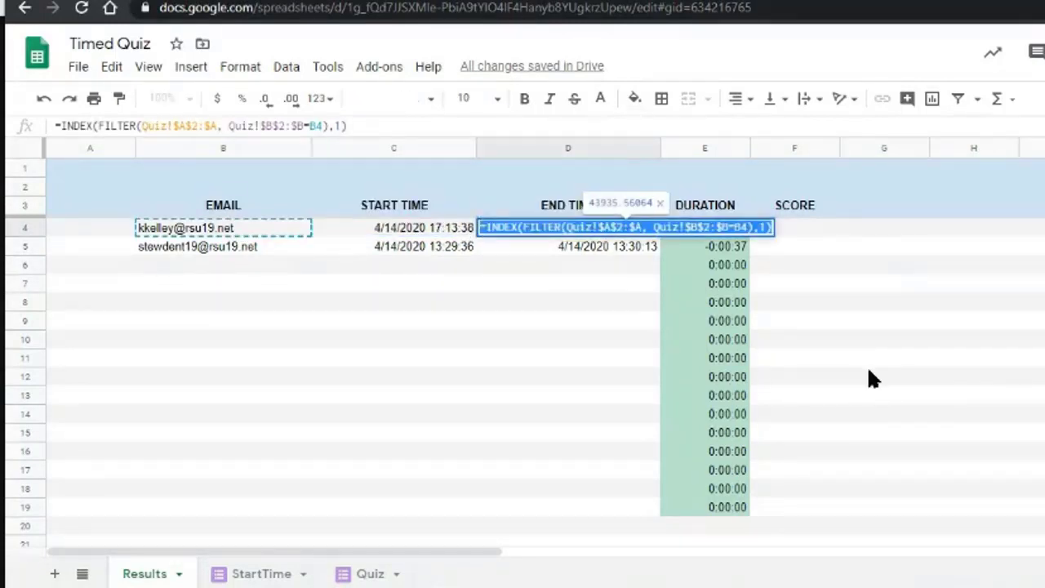
Paste the lookup into F4, changing its range to column C onward for scores and answers.
{"action": "left_click", "coordinate": [790, 228]}
{"action": "key", "text": "Return"}
{"action": "key", "text": "ctrl+v"}
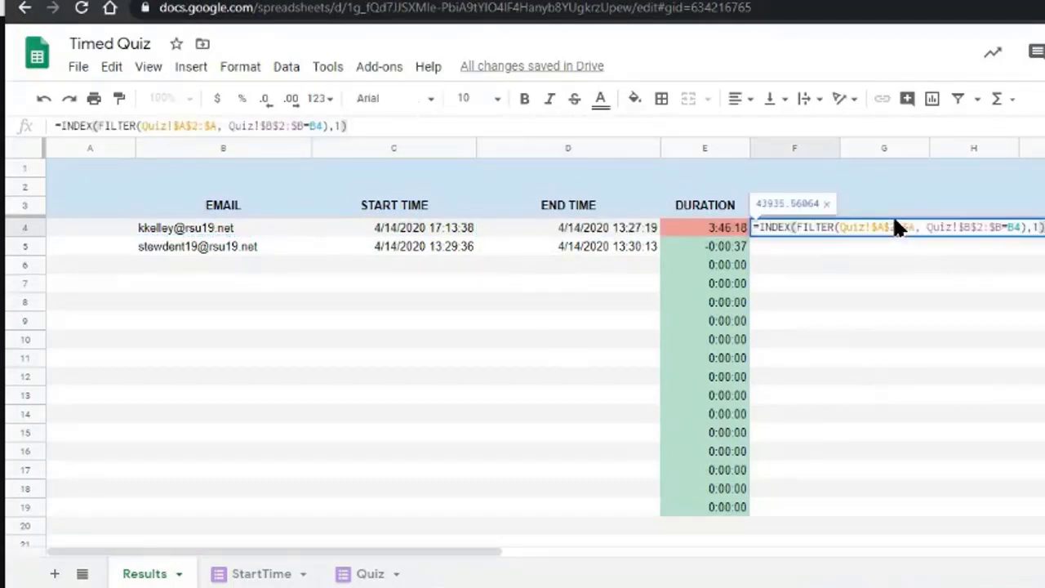
{"action": "left_click", "coordinate": [1034, 227]}
{"action": "key", "text": "shift+Left"}
{"action": "type", "text": "C"}
{"action": "key", "text": "Right"}
{"action": "key", "text": "Right"}
{"action": "key", "text": "Right"}
{"action": "key", "text": "Right"}
{"action": "key", "text": "shift+Right"}
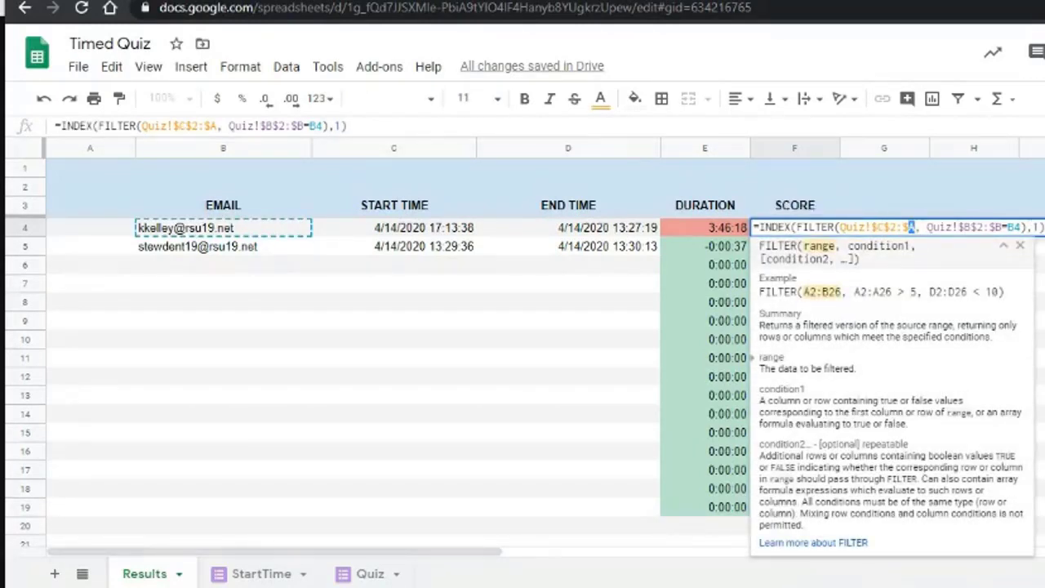
{"action": "type", "text": "C"}
{"action": "key", "text": "Return"}
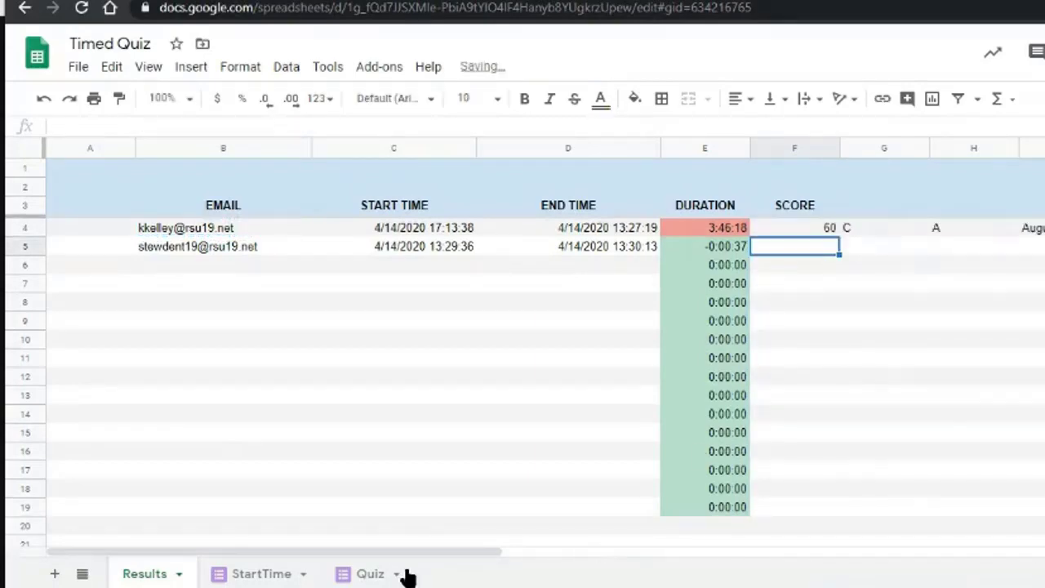
Check the Quiz sheet's Score and answer columns, then fill F4's formula down to F9.
{"action": "left_click", "coordinate": [365, 575]}
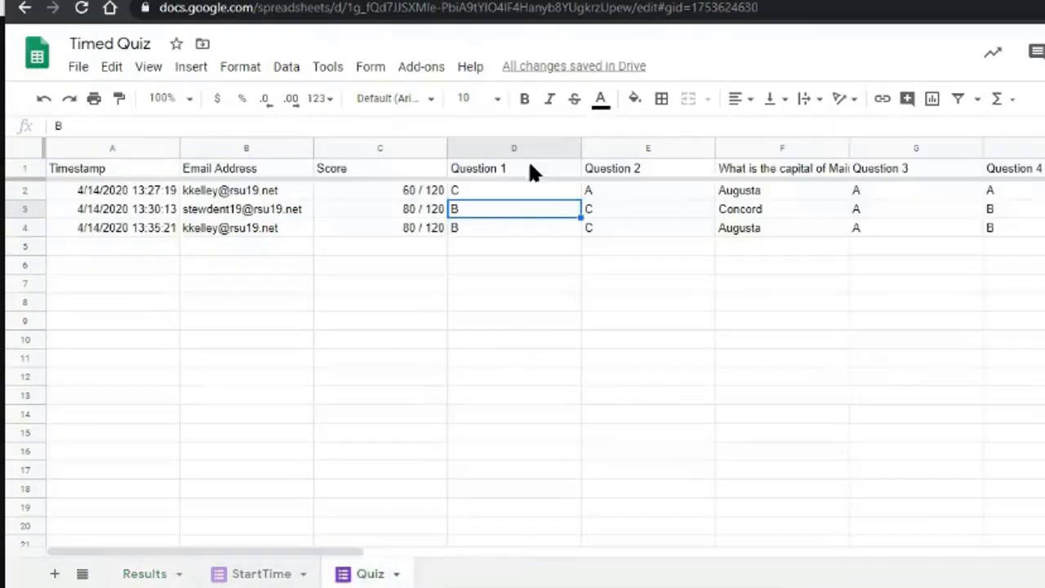
{"action": "left_click", "coordinate": [431, 148]}
{"action": "left_click", "coordinate": [950, 336]}
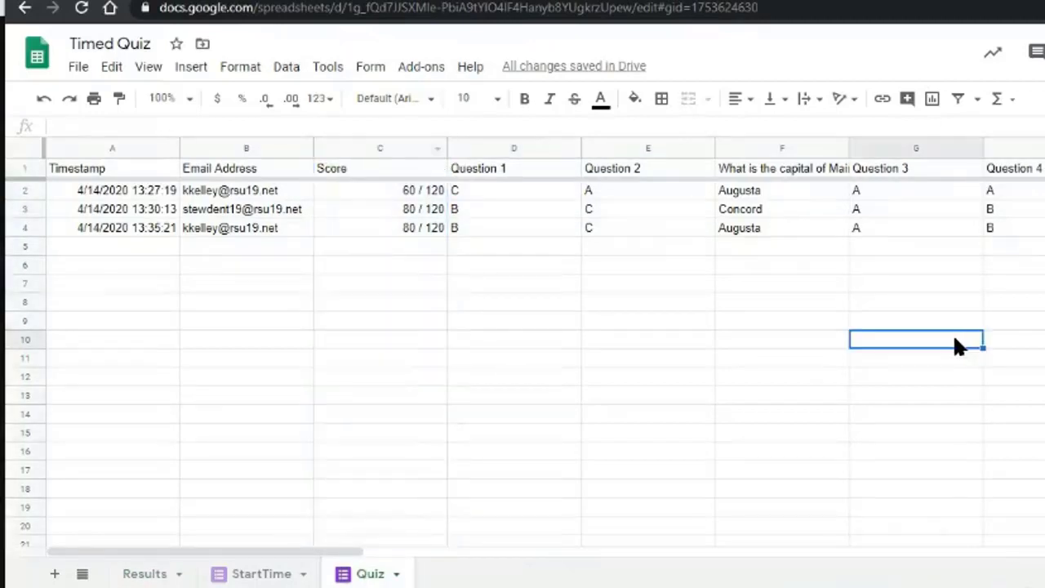
{"action": "key", "text": "Right"}
{"action": "key", "text": "Right"}
{"action": "left_click", "coordinate": [152, 572]}
{"action": "left_click", "coordinate": [821, 231]}
{"action": "left_click_drag", "start_coordinate": [839, 236], "coordinate": [837, 325]}
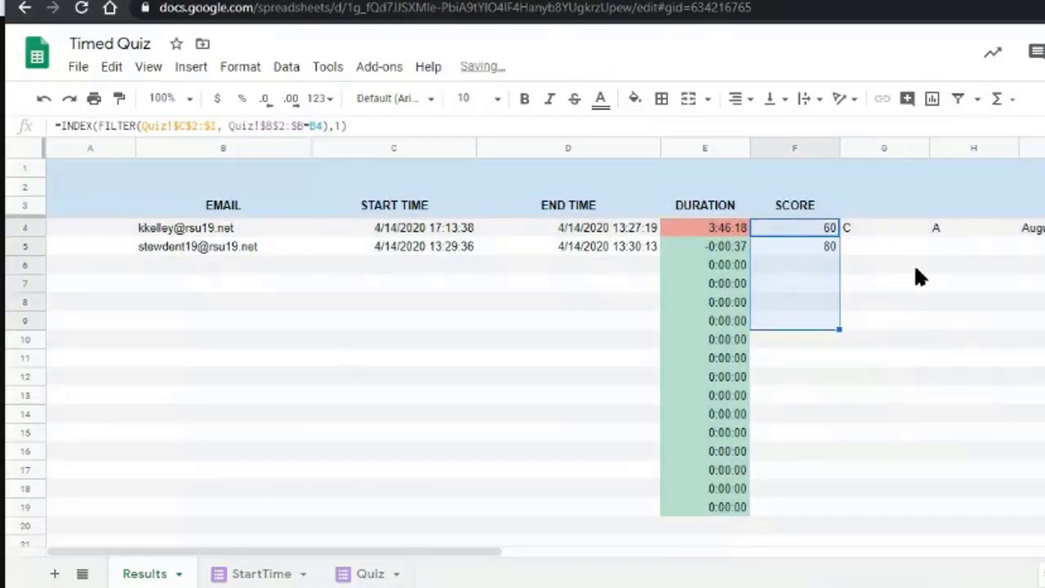
{"action": "key", "text": "Down"}
{"action": "key", "text": "F2"}
{"action": "key", "text": "Left"}
{"action": "key", "text": "Left"}
{"action": "key", "text": "Left"}
{"action": "key", "text": "Left"}
{"action": "key", "text": "Left"}
{"action": "key", "text": "Left"}
{"action": "key", "text": "Left"}
{"action": "key", "text": "Left"}
{"action": "key", "text": "Left"}
{"action": "key", "text": "Left"}
{"action": "key", "text": "Left"}
{"action": "key", "text": "Left"}
{"action": "key", "text": "Left"}
{"action": "key", "text": "Left"}
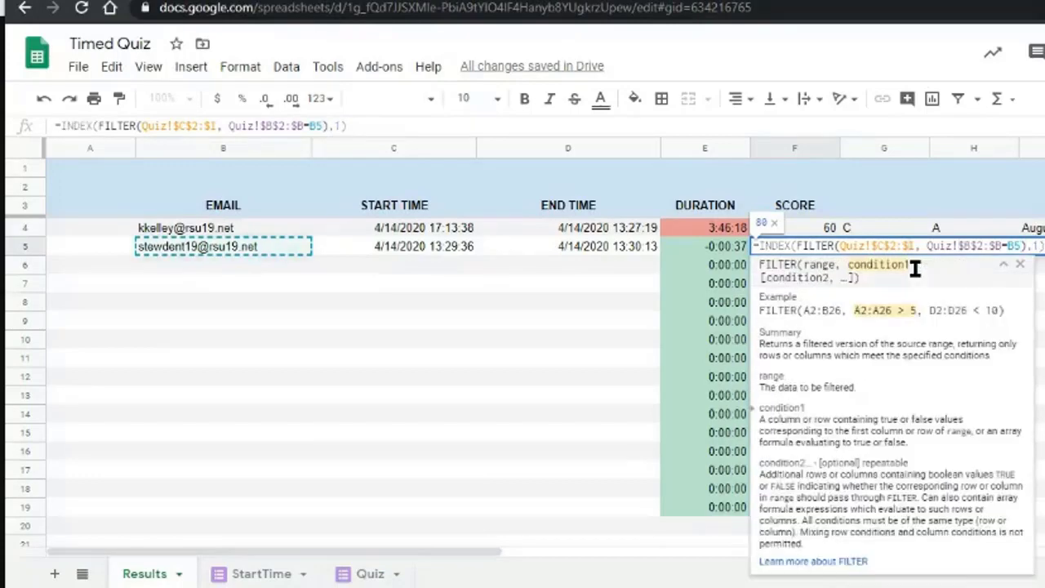
{"action": "key", "text": "Tab"}
{"action": "key", "text": "Left"}
{"action": "key", "text": "Up"}
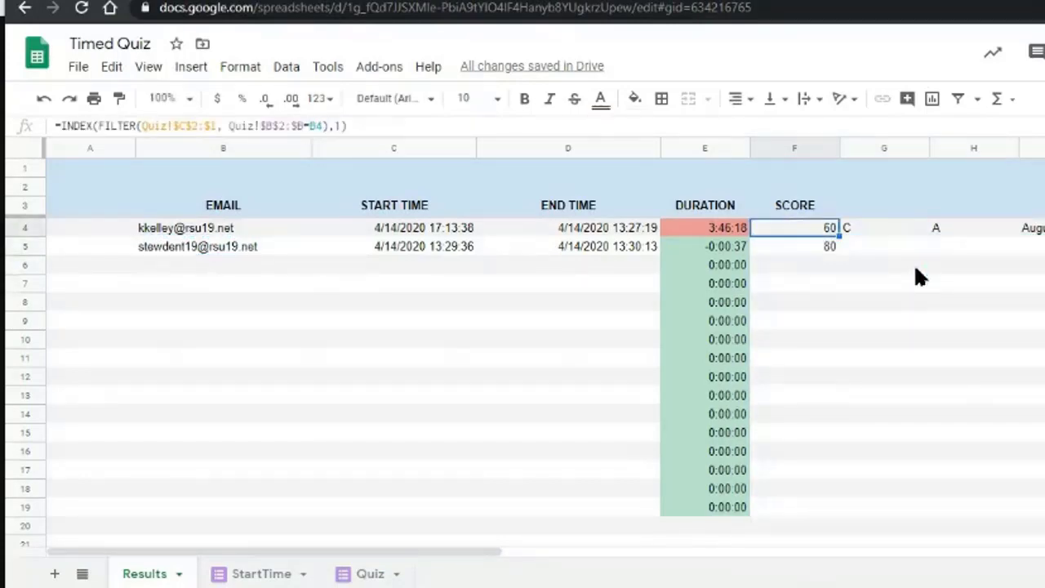
{"action": "key", "text": "Down"}
{"action": "key", "text": "Up"}
{"action": "key", "text": "Return"}
{"action": "key", "text": "Left"}
{"action": "key", "text": "Left"}
{"action": "key", "text": "Left"}
{"action": "key", "text": "Left"}
{"action": "key", "text": "Left"}
{"action": "key", "text": "Left"}
{"action": "key", "text": "Left"}
{"action": "key", "text": "Left"}
{"action": "key", "text": "Left"}
{"action": "key", "text": "Left"}
{"action": "key", "text": "Left"}
{"action": "key", "text": "Left"}
{"action": "key", "text": "Left"}
{"action": "key", "text": "Left"}
{"action": "key", "text": "Left"}
{"action": "key", "text": "Left"}
{"action": "key", "text": "Left"}
{"action": "key", "text": "Left"}
{"action": "key", "text": "Left"}
{"action": "key", "text": "Left"}
{"action": "key", "text": "Left"}
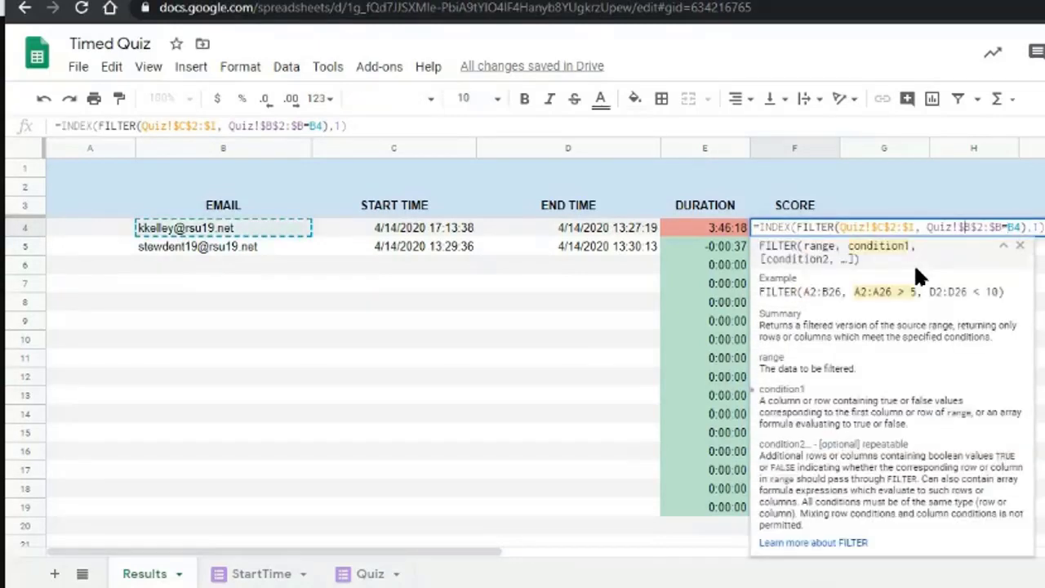
{"action": "type", "text": "2"}
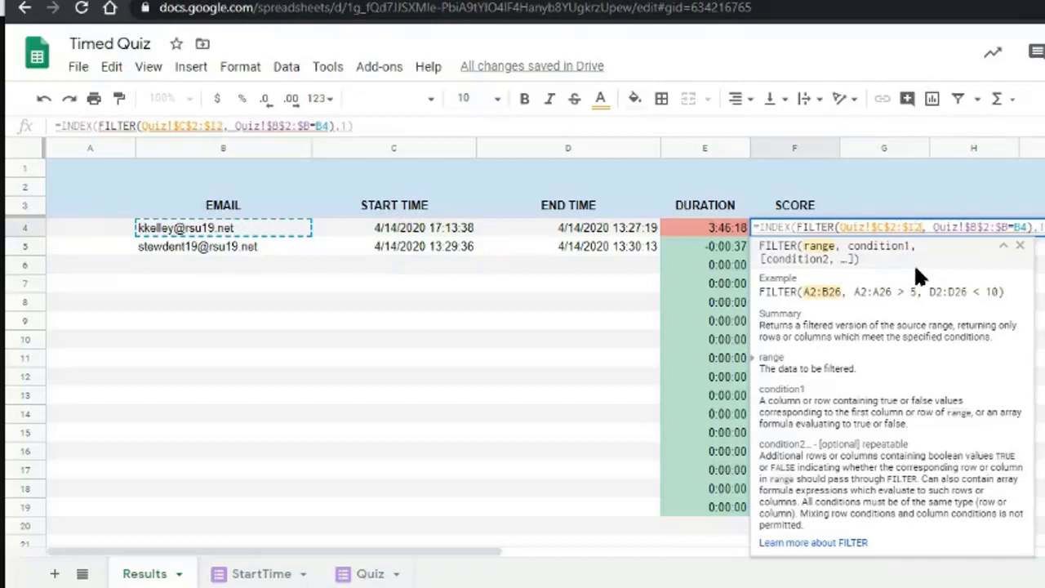
{"action": "key", "text": "Return"}
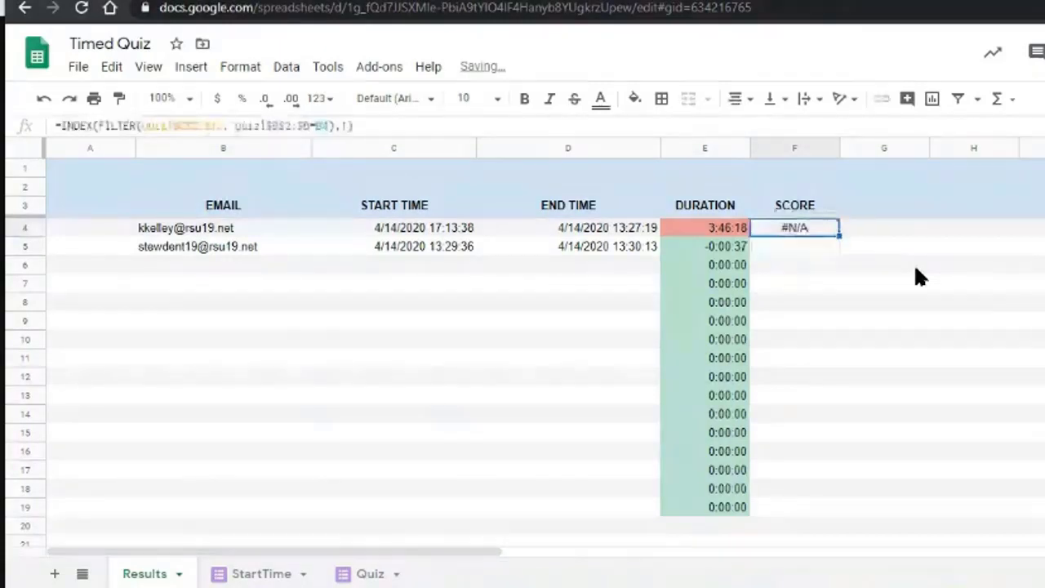
{"action": "key", "text": "Return"}
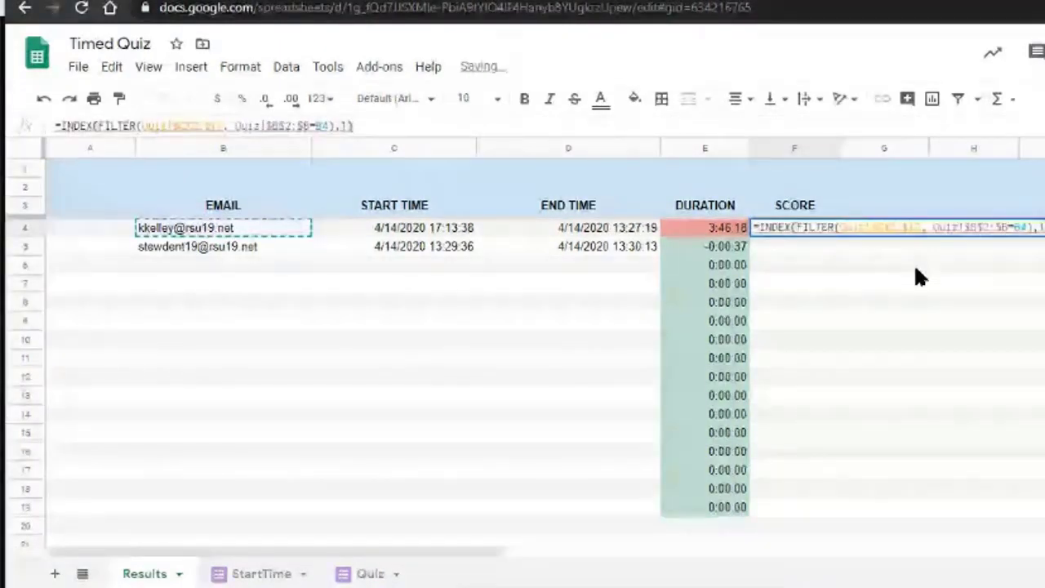
{"action": "key", "text": "Left"}
{"action": "key", "text": "Left"}
{"action": "key", "text": "Left"}
{"action": "key", "text": "Left"}
{"action": "key", "text": "BackSpace"}
{"action": "key", "text": "BackSpace"}
{"action": "key", "text": "Return"}
{"action": "key", "text": "Up"}
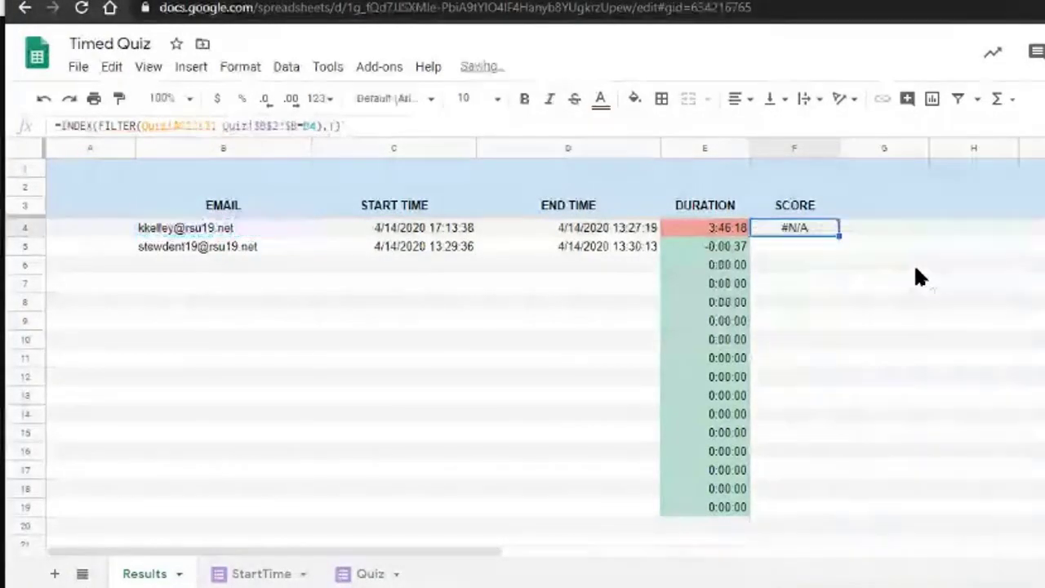
{"action": "key", "text": "Return"}
{"action": "key", "text": "Left"}
{"action": "key", "text": "Left"}
{"action": "key", "text": "Left"}
{"action": "key", "text": "Left"}
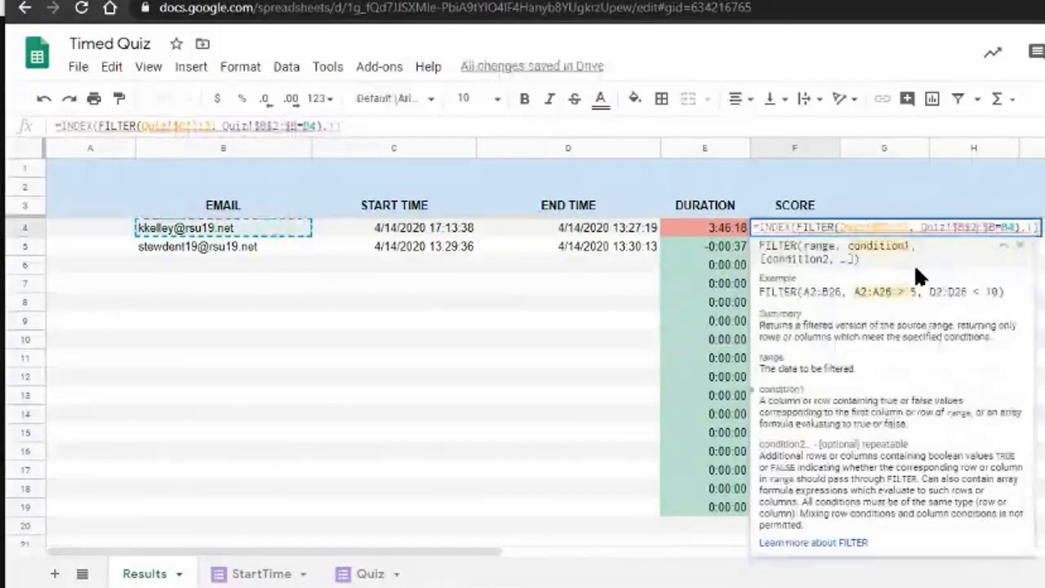
{"action": "key", "text": "BackSpace"}
{"action": "key", "text": "Return"}
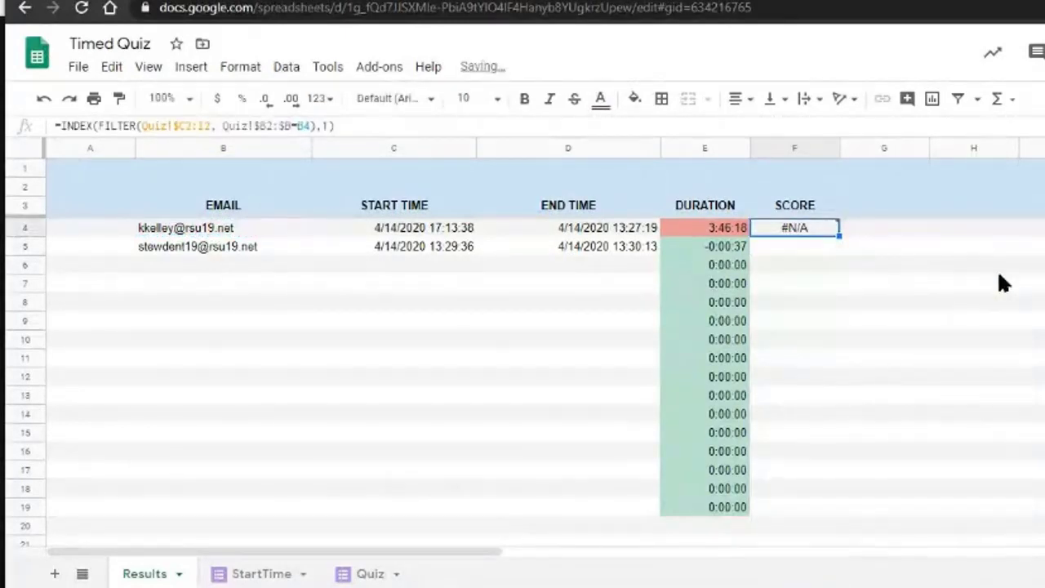
{"action": "key", "text": "ctrl+z"}
{"action": "key", "text": "ctrl+z"}
{"action": "key", "text": "ctrl+z"}
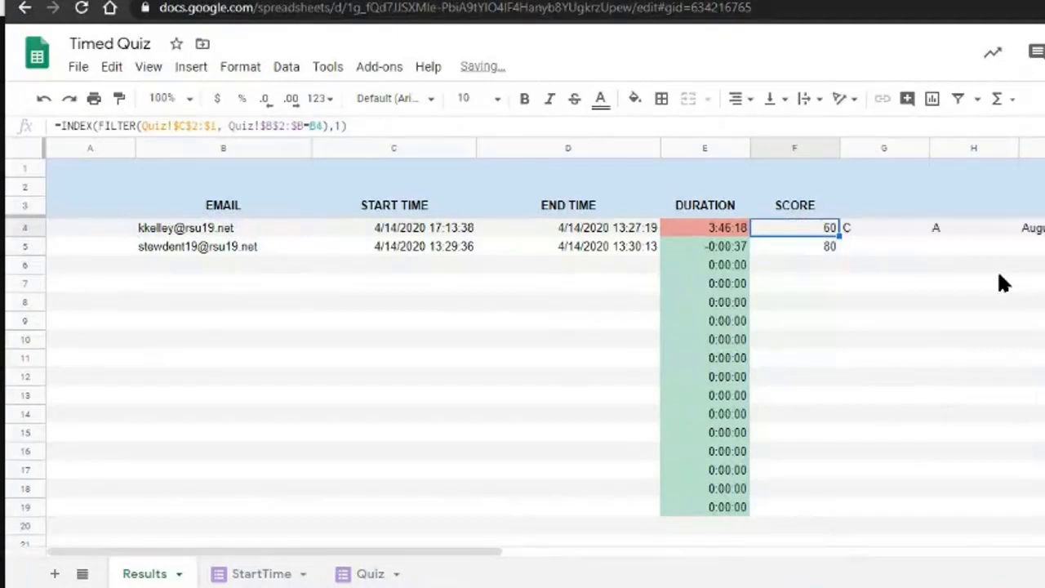
{"action": "key", "text": "Right"}
{"action": "key", "text": "Right"}
{"action": "key", "text": "Down"}
{"action": "key", "text": "Right"}
{"action": "key", "text": "Right"}
{"action": "key", "text": "Left"}
{"action": "key", "text": "Left"}
{"action": "key", "text": "Left"}
{"action": "key", "text": "Left"}
{"action": "key", "text": "Left"}
{"action": "key", "text": "Left"}
{"action": "key", "text": "Left"}
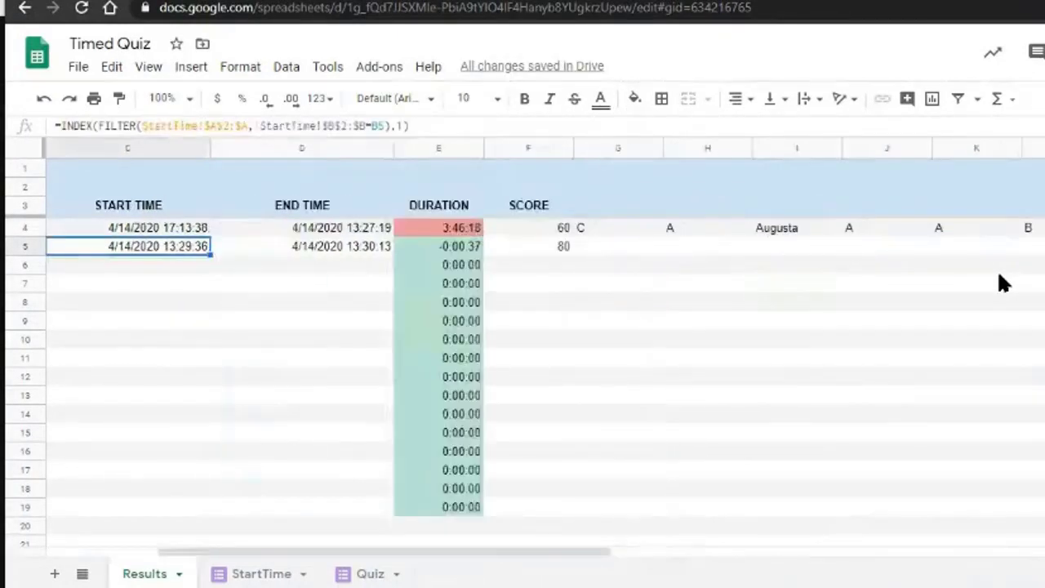
{"action": "key", "text": "Left"}
{"action": "key", "text": "Up"}
{"action": "key", "text": "Up"}
{"action": "key", "text": "Right"}
{"action": "key", "text": "Right"}
{"action": "key", "text": "Right"}
{"action": "key", "text": "Right"}
{"action": "key", "text": "Right"}
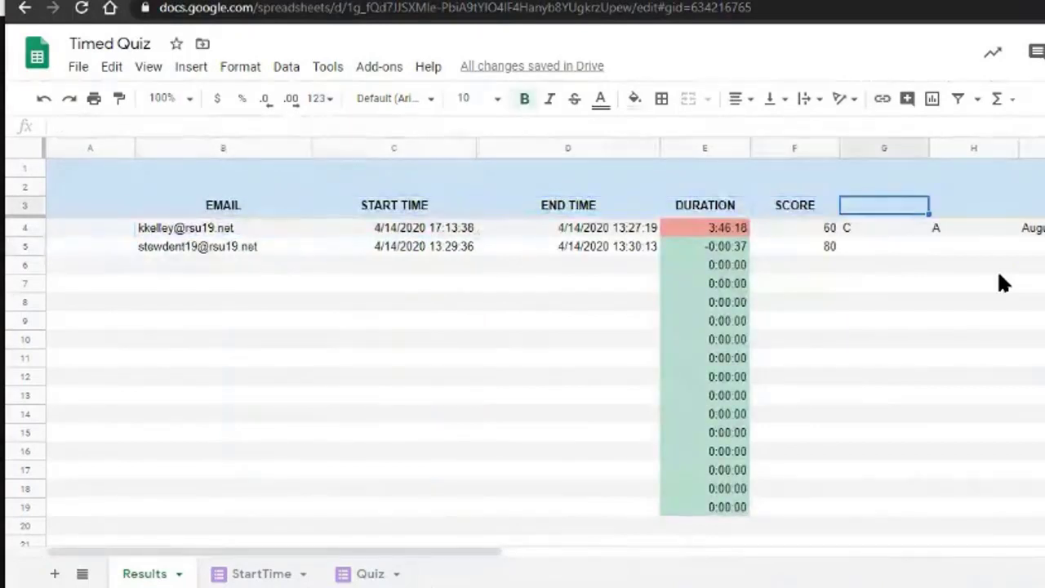
Bold the Quiz sheet's Question 1–5 headers in row 1, then return to Results.
{"action": "left_click", "coordinate": [357, 575]}
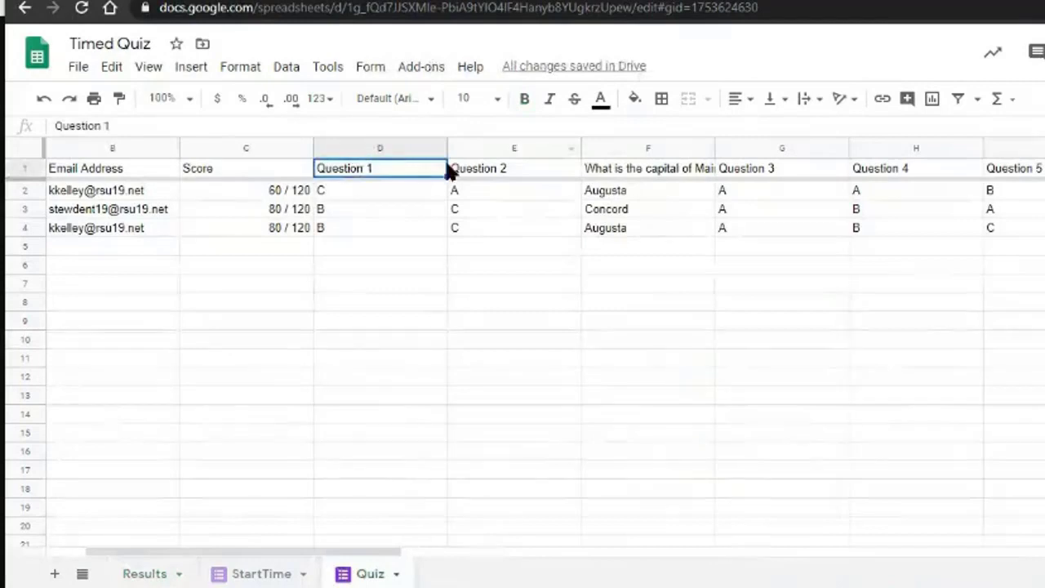
{"action": "left_click", "coordinate": [1037, 148], "text": "shift"}
{"action": "left_click", "coordinate": [916, 247]}
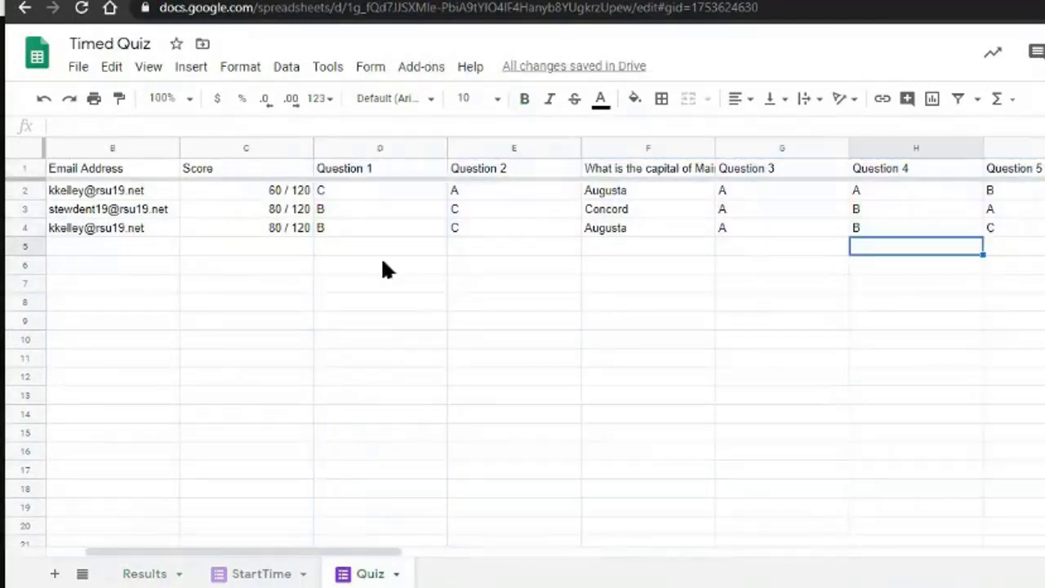
{"action": "left_click", "coordinate": [401, 173]}
{"action": "left_click", "coordinate": [1027, 173], "text": "shift"}
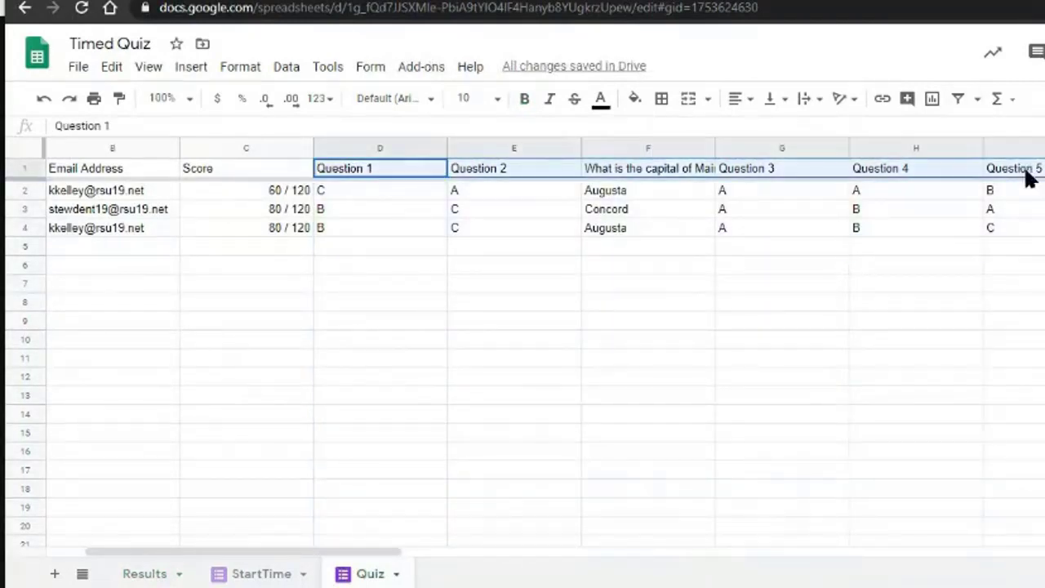
{"action": "key", "text": "ctrl+b"}
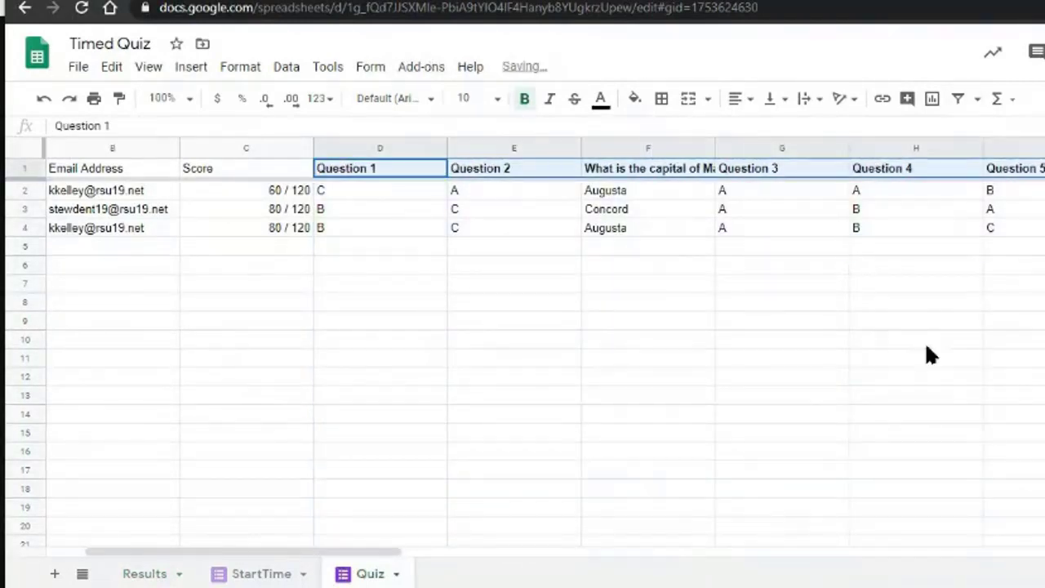
{"action": "left_click", "coordinate": [311, 380]}
{"action": "left_click", "coordinate": [391, 169]}
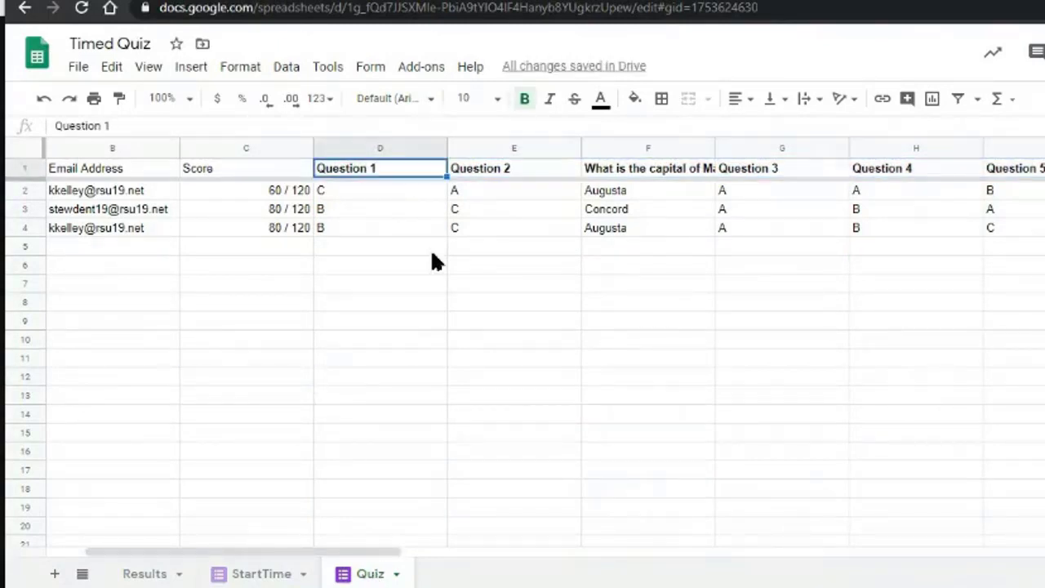
{"action": "left_click", "coordinate": [1039, 172]}
{"action": "left_click_drag", "start_coordinate": [392, 177], "coordinate": [1017, 171]}
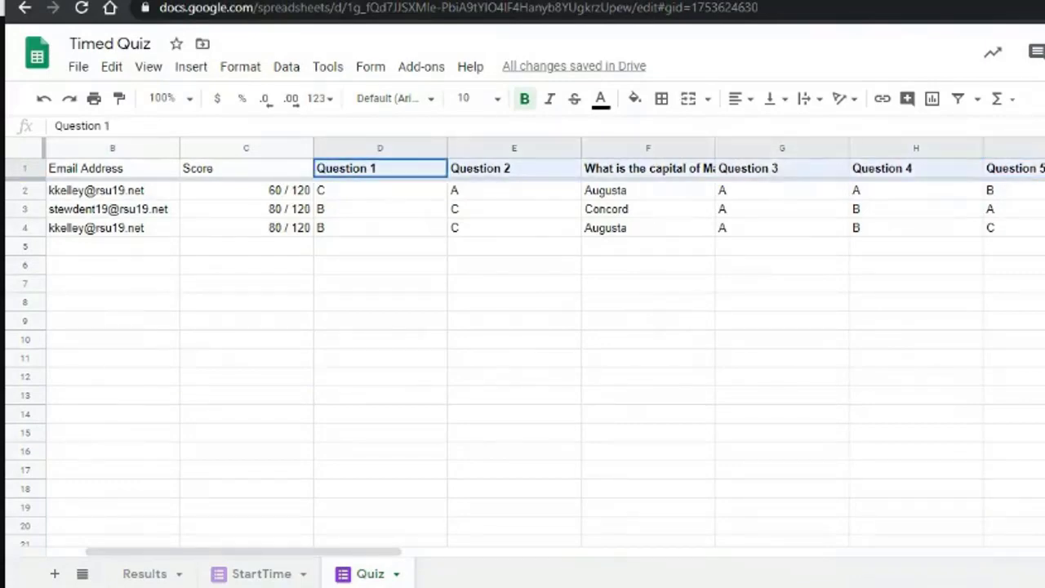
{"action": "left_click", "coordinate": [164, 574]}
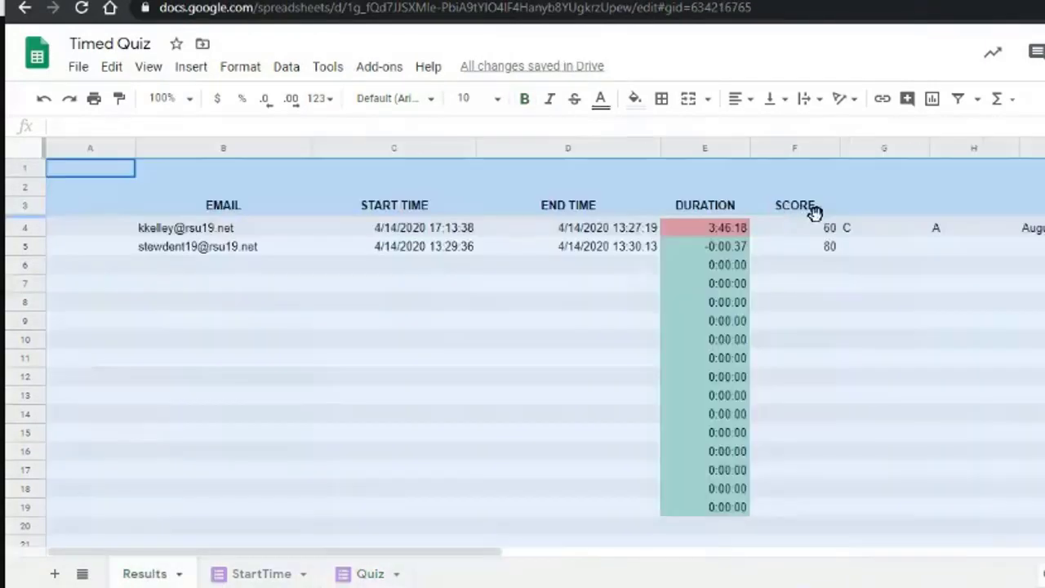
Try a TRANSPOSE formula on Quiz in G3, abandon it, and check Quiz's question columns.
{"action": "left_click", "coordinate": [905, 204]}
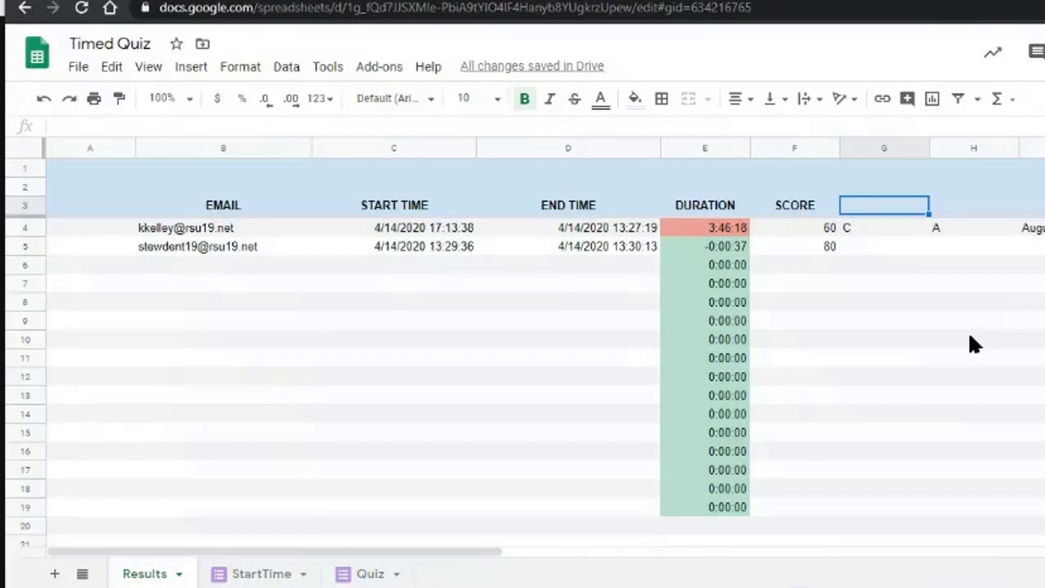
{"action": "type", "text": "=TR"}
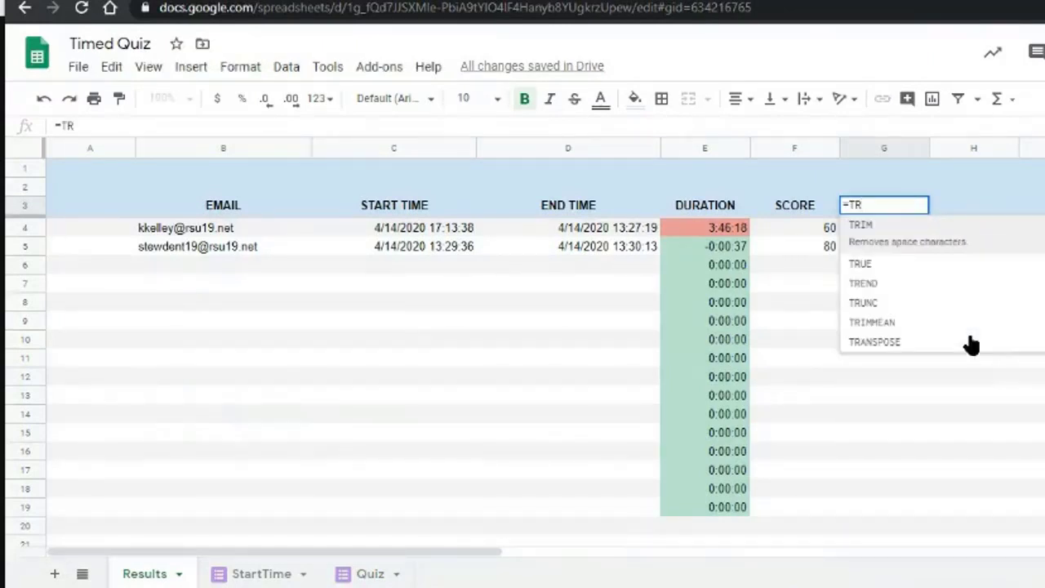
{"action": "type", "text": "AN"}
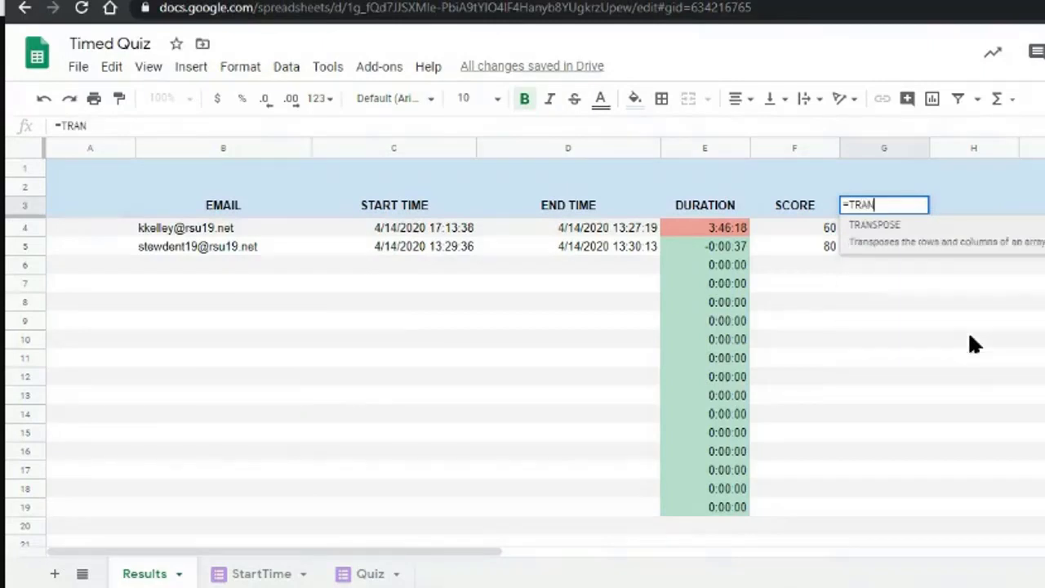
{"action": "type", "text": "SPOSE("}
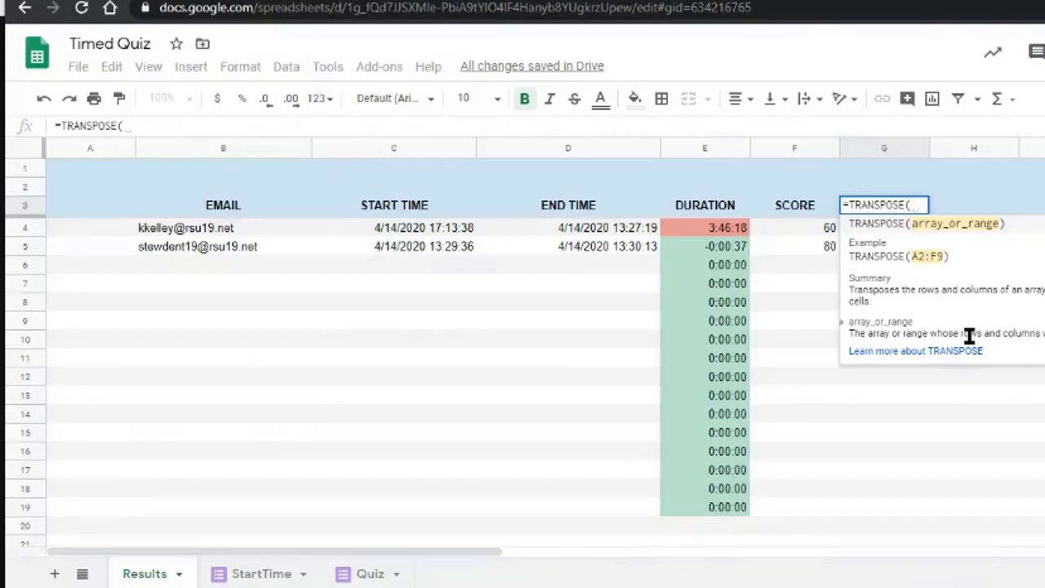
{"action": "type", "text": "Quiz!"}
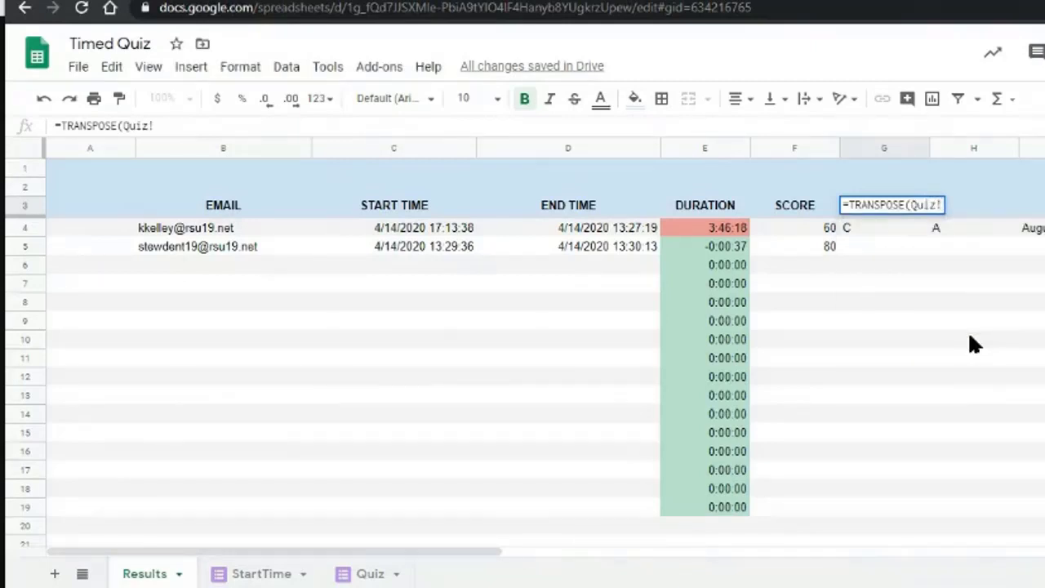
{"action": "key", "text": "Escape"}
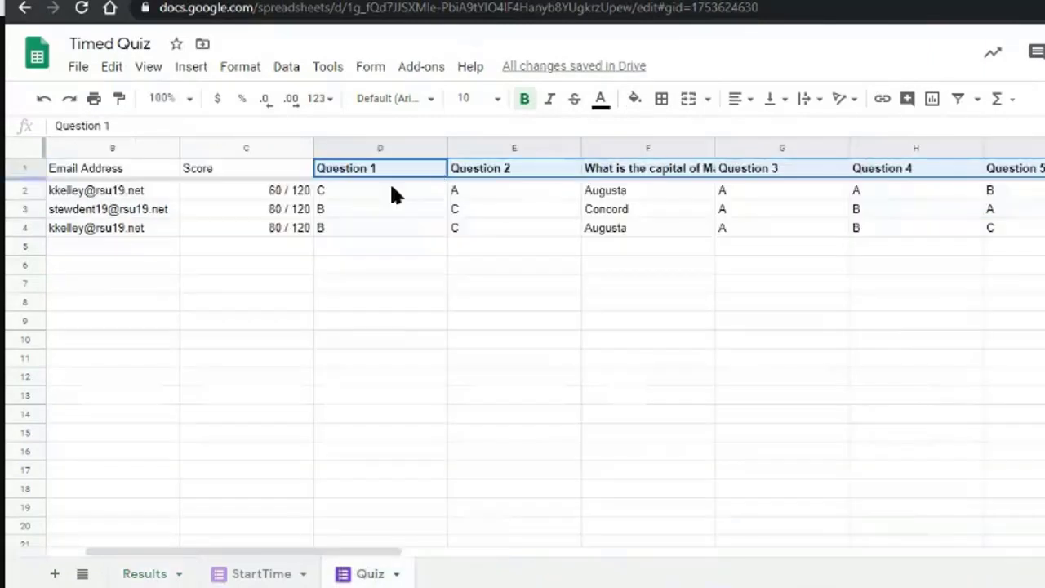
{"action": "left_click", "coordinate": [392, 228]}
{"action": "left_click", "coordinate": [384, 168]}
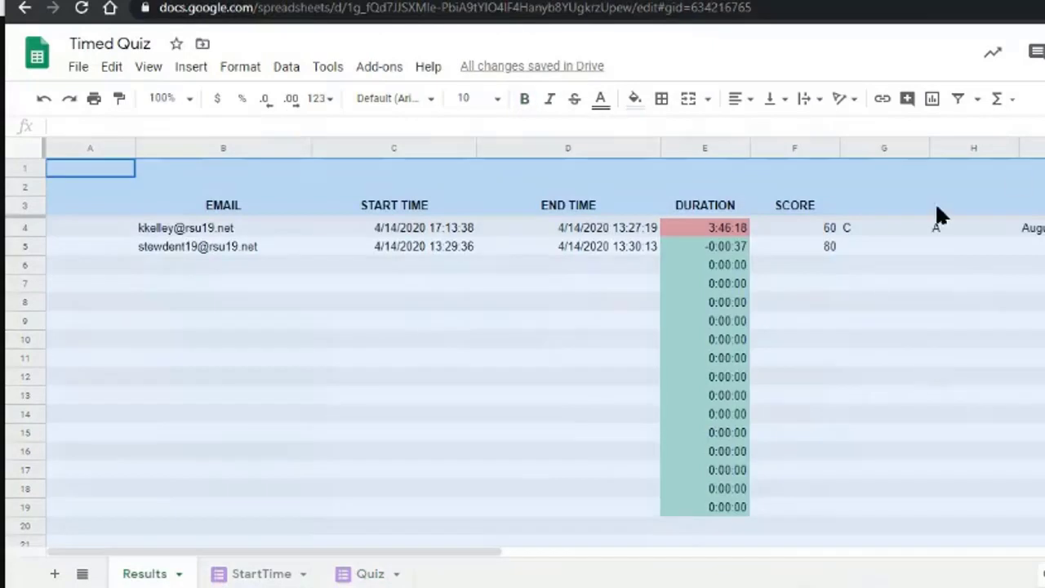
{"action": "left_click", "coordinate": [870, 220]}
Enter =INDEX(Quiz!D1:I) in Results cell G3 to pull in the question headers.
{"action": "left_click", "coordinate": [890, 210]}
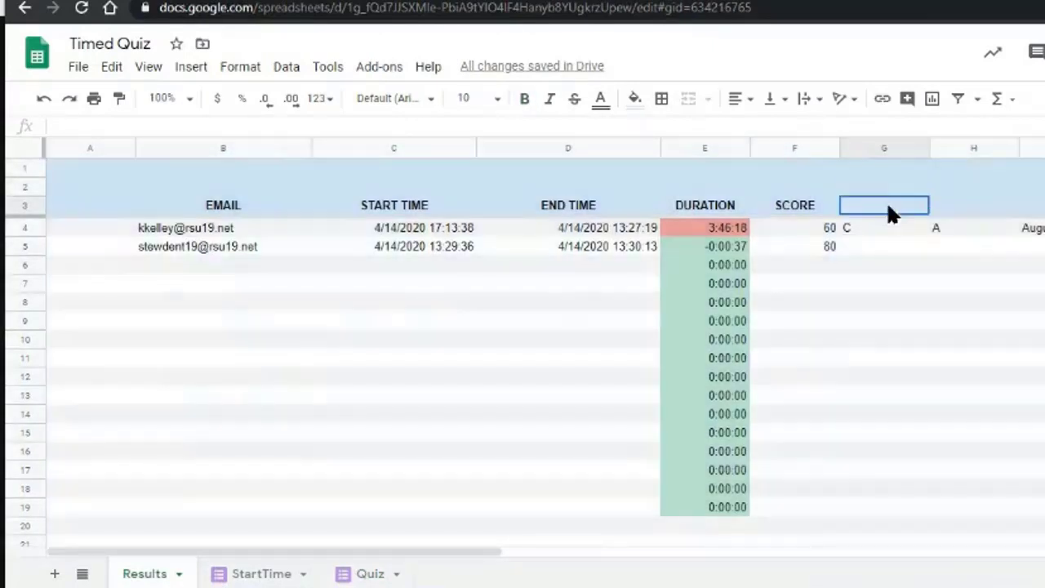
{"action": "type", "text": "=INDEX"}
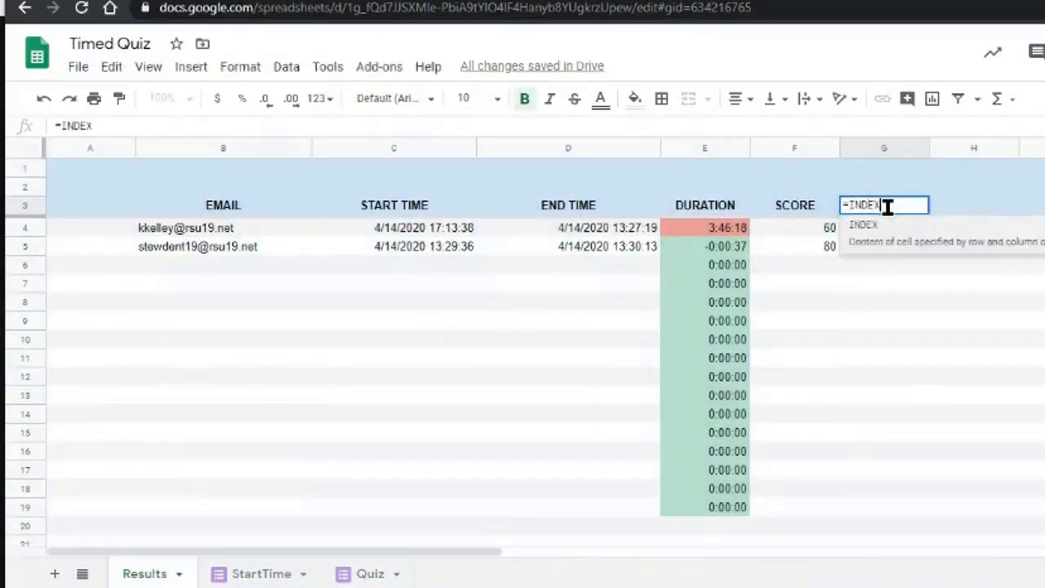
{"action": "type", "text": "(D"}
{"action": "key", "text": "BackSpace"}
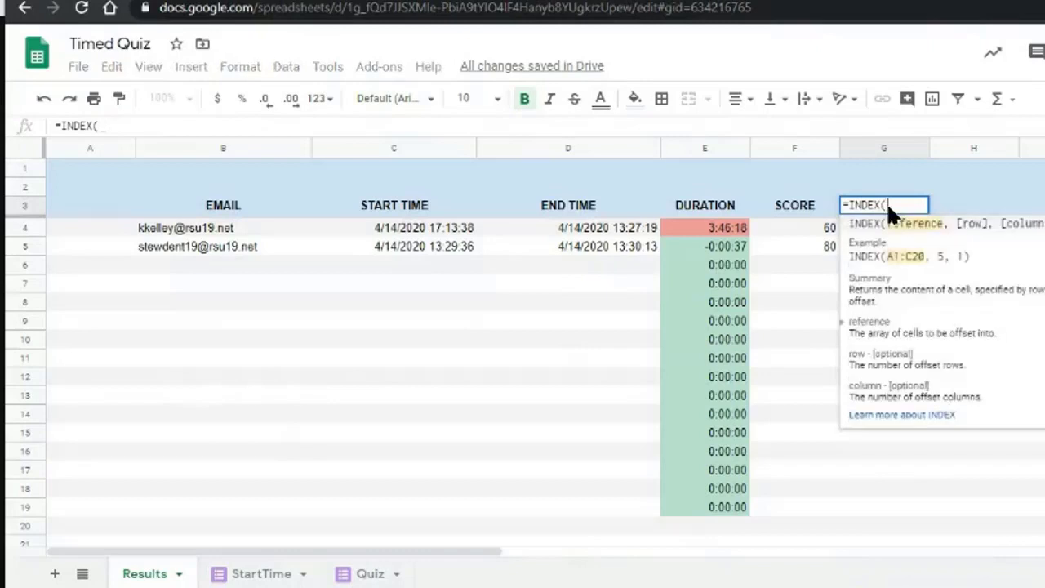
{"action": "type", "text": "Quiz!D1:I)"}
{"action": "key", "text": "Return"}
Review the pulled-in headers and widen column I to show the capital-of-Maine question.
{"action": "key", "text": "Up"}
{"action": "key", "text": "Right"}
{"action": "key", "text": "Right"}
{"action": "key", "text": "Right"}
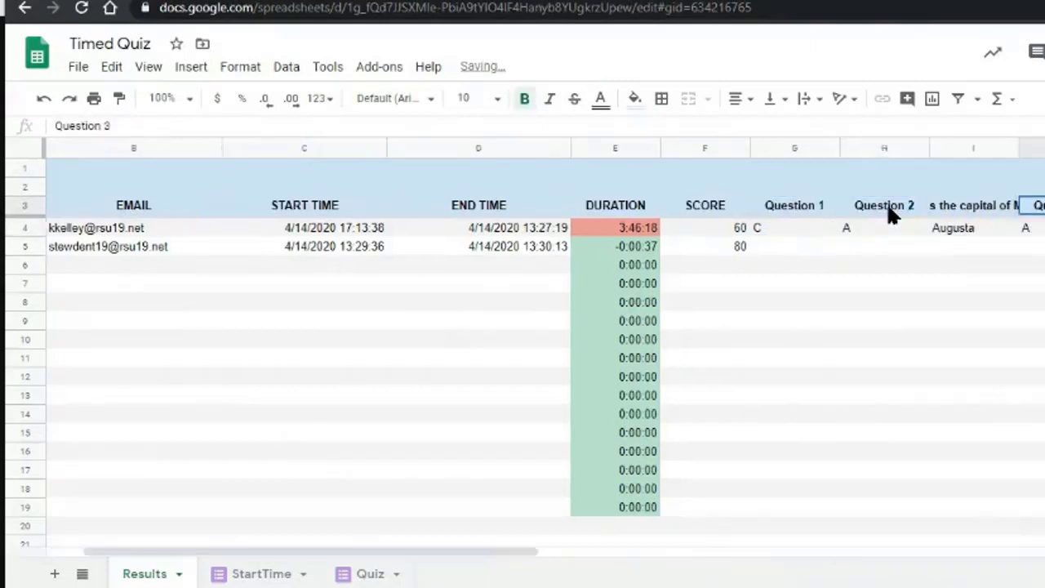
{"action": "key", "text": "Right"}
{"action": "key", "text": "Left"}
{"action": "key", "text": "Left"}
{"action": "key", "text": "Left"}
{"action": "key", "text": "Left"}
{"action": "key", "text": "Down"}
{"action": "key", "text": "Down"}
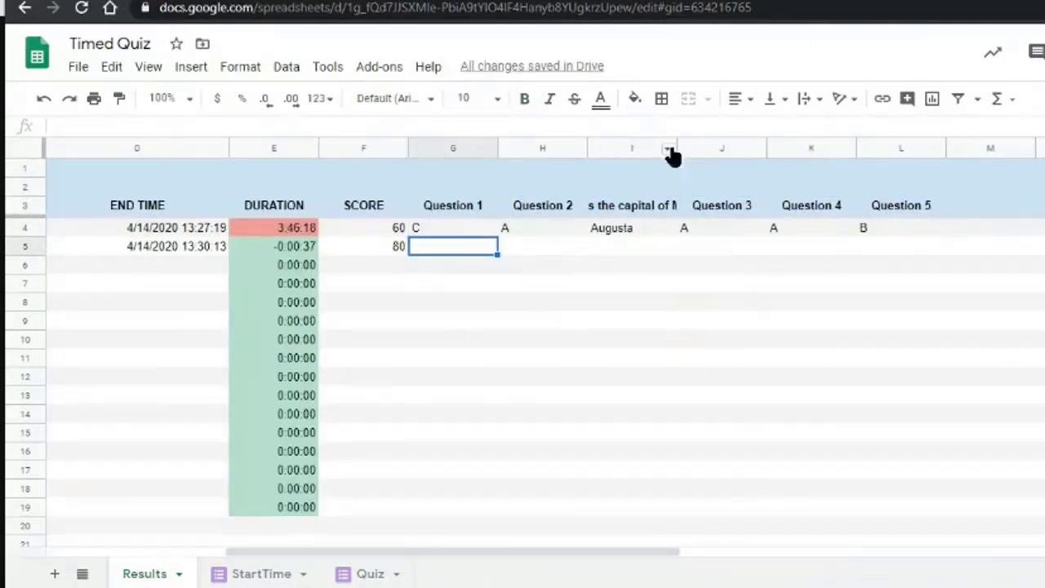
{"action": "left_click_drag", "start_coordinate": [675, 147], "coordinate": [811, 148]}
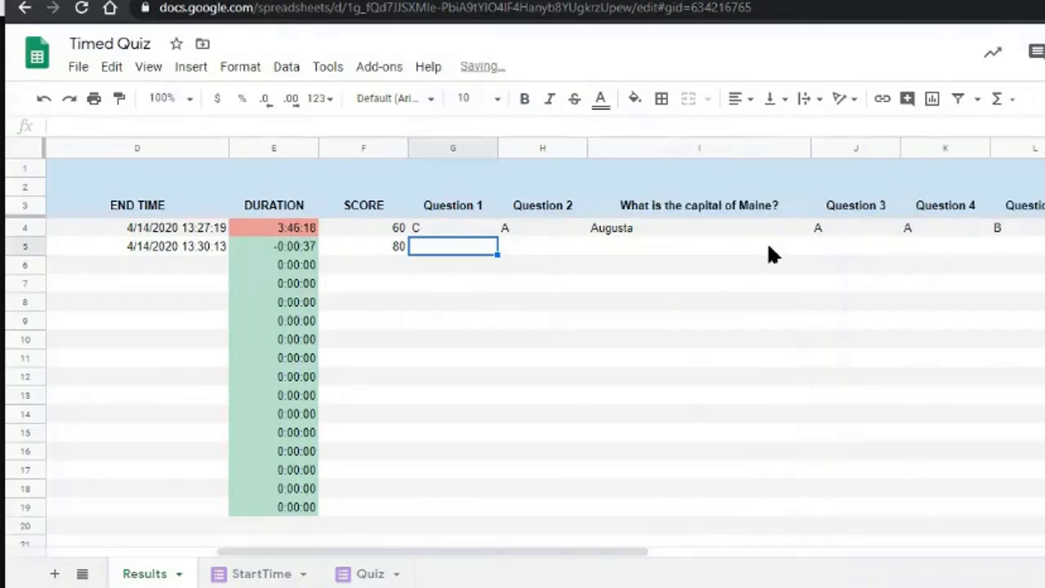
Rename the Quiz sheet's first question header to 'Favorite Color!'.
{"action": "left_click", "coordinate": [362, 571]}
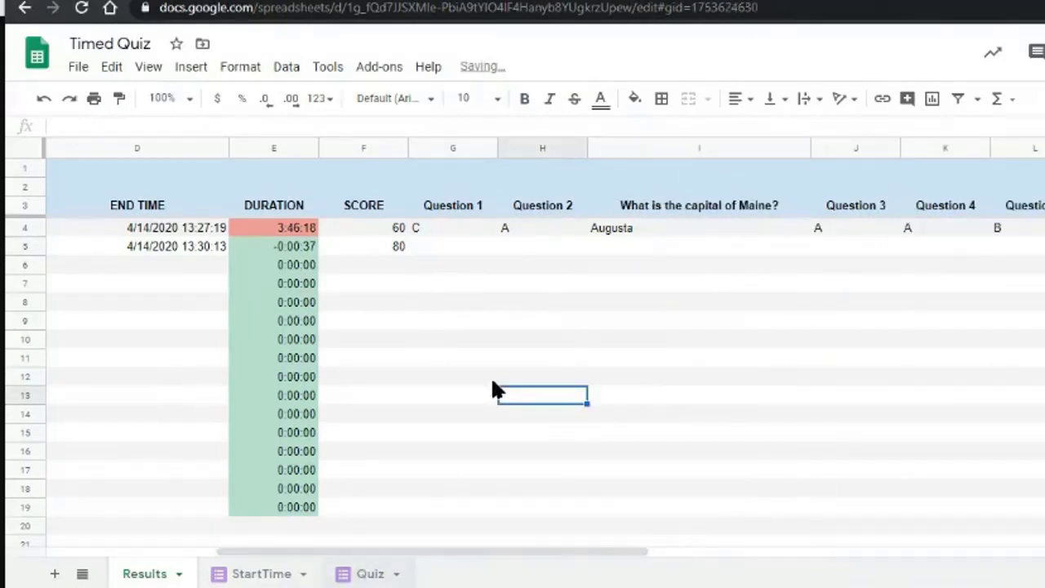
{"action": "left_click_drag", "start_coordinate": [383, 179], "coordinate": [387, 211]}
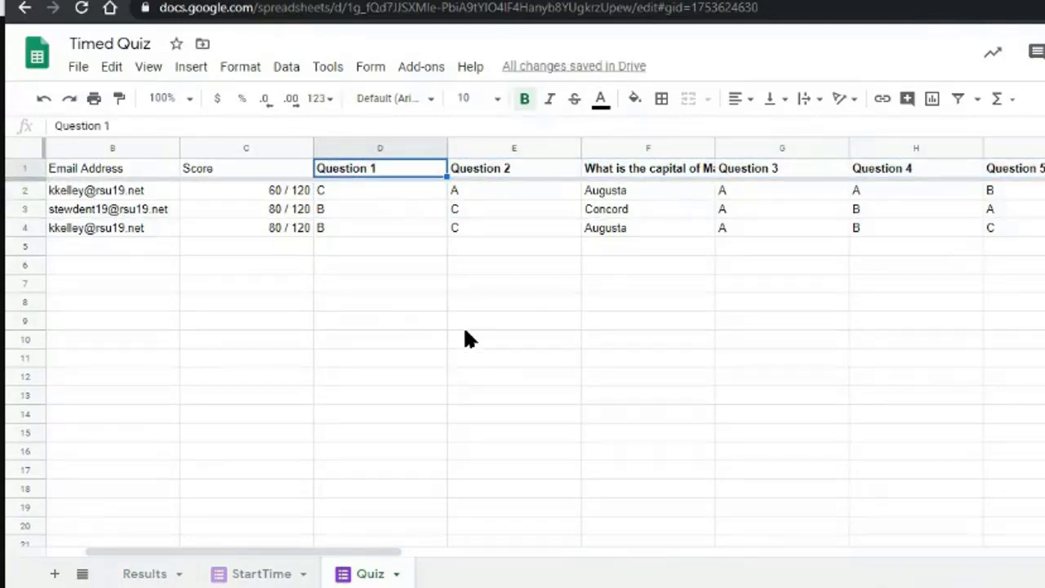
{"action": "type", "text": "Favorite"}
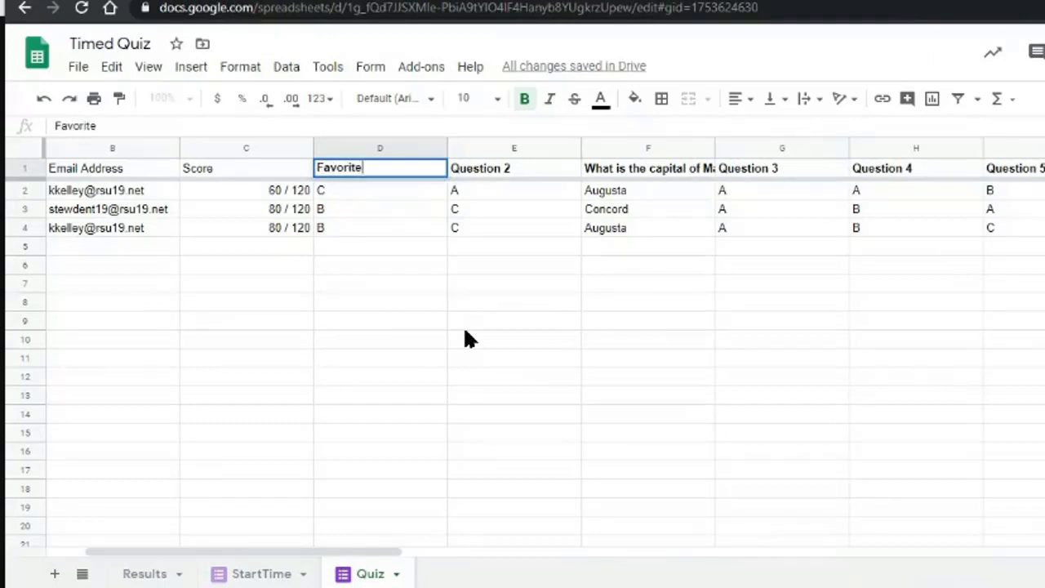
{"action": "type", "text": " Color!"}
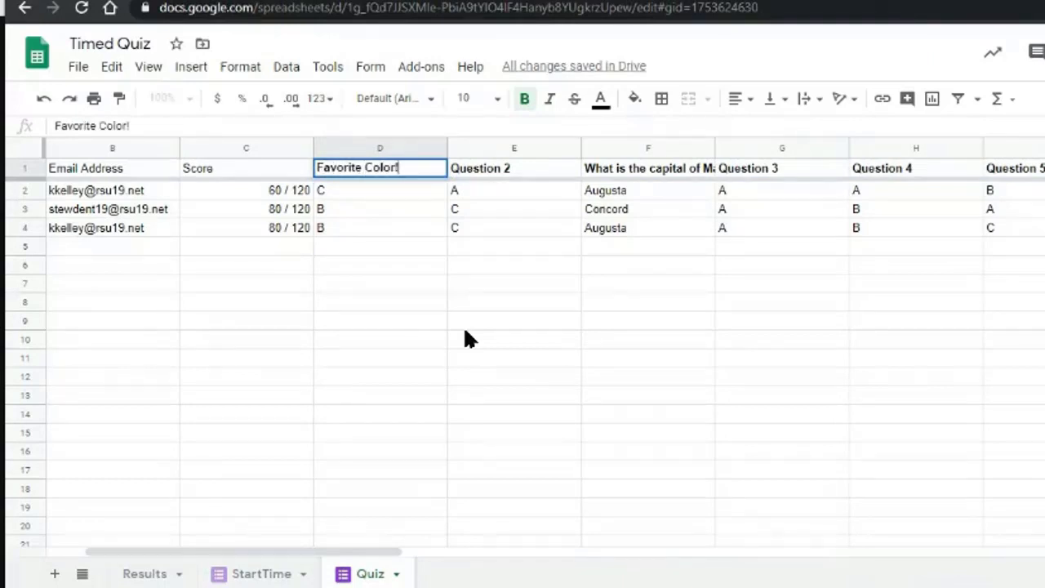
{"action": "key", "text": "Return"}
{"action": "key", "text": "Down"}
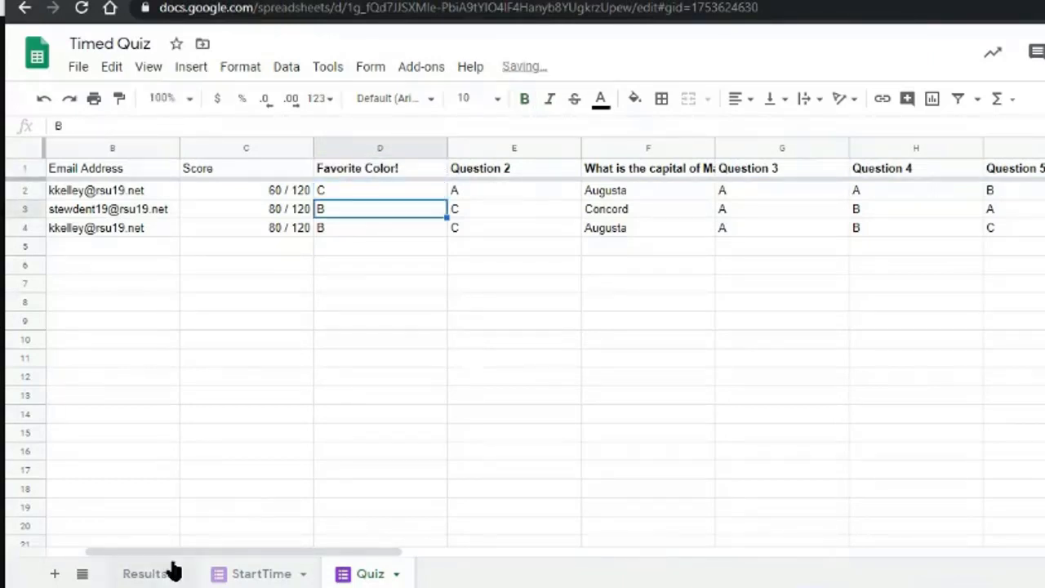
Confirm 'Favorite Color!' appears on Results, then open the StartTime sheet.
{"action": "left_click", "coordinate": [151, 574]}
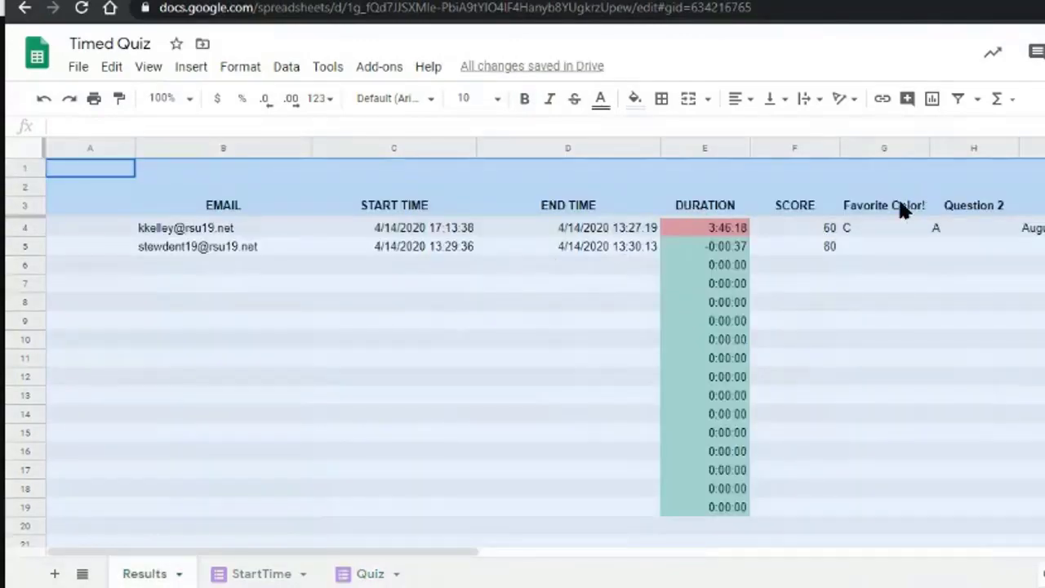
{"action": "left_click", "coordinate": [916, 204]}
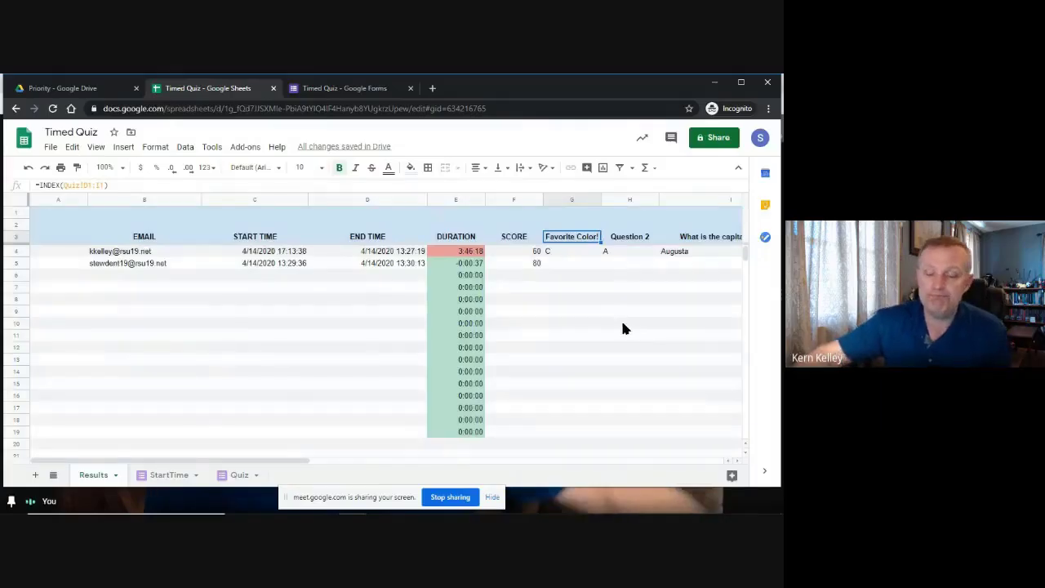
{"action": "key", "text": "Left"}
{"action": "key", "text": "Left"}
{"action": "key", "text": "Left"}
{"action": "key", "text": "Left"}
{"action": "key", "text": "Left"}
{"action": "key", "text": "Left"}
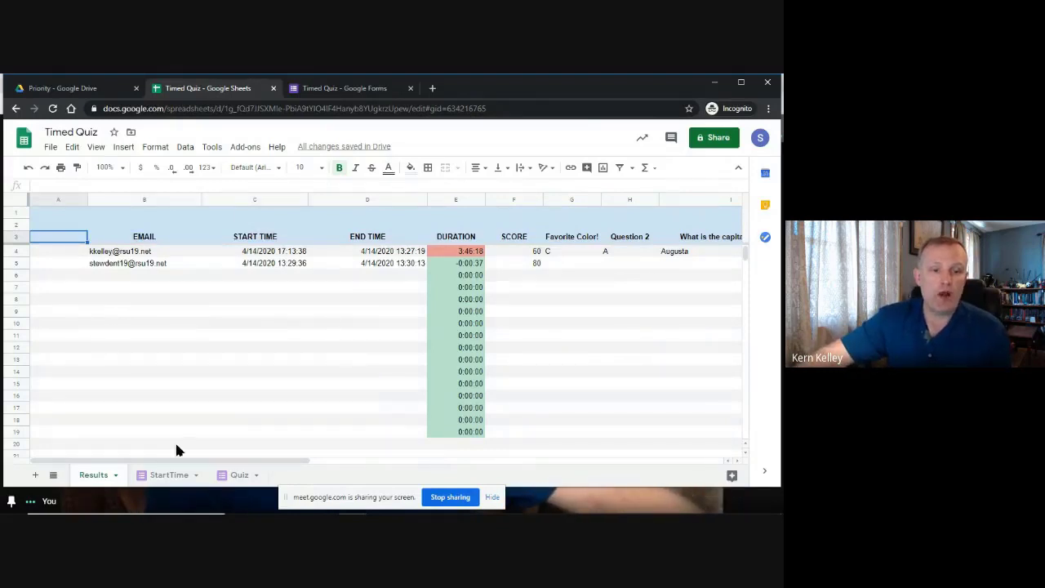
{"action": "left_click", "coordinate": [160, 475]}
{"action": "left_click", "coordinate": [253, 313]}
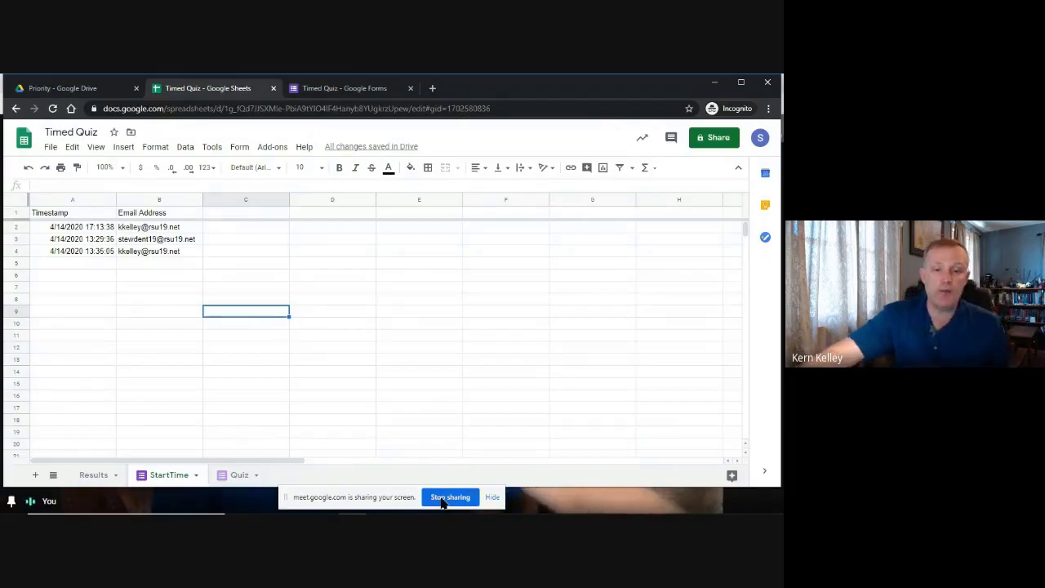
{"action": "left_click", "coordinate": [433, 495]}
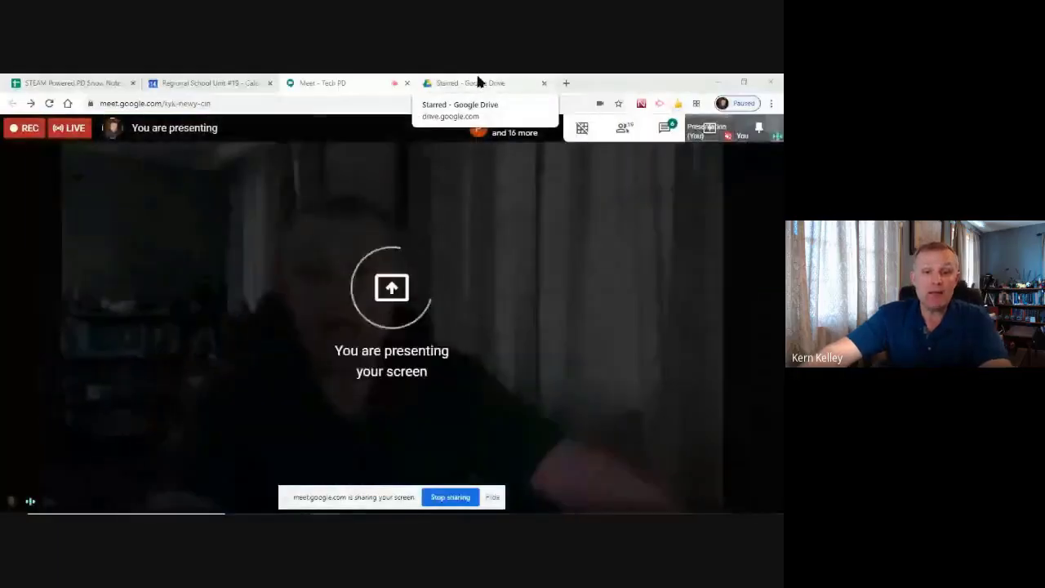
{"action": "key", "text": "alt+Tab"}
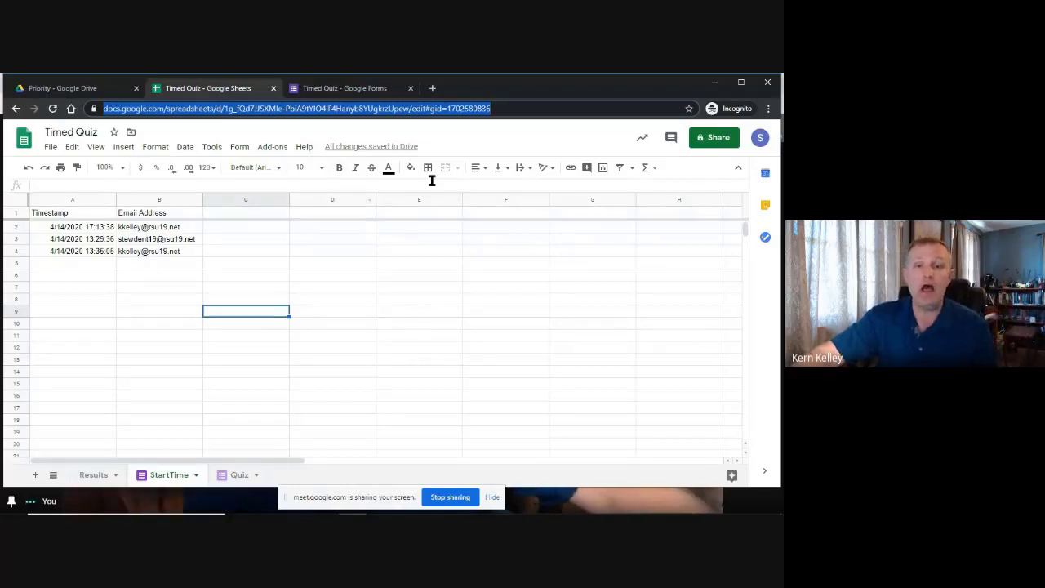
{"action": "left_click", "coordinate": [436, 304]}
{"action": "left_click", "coordinate": [385, 345]}
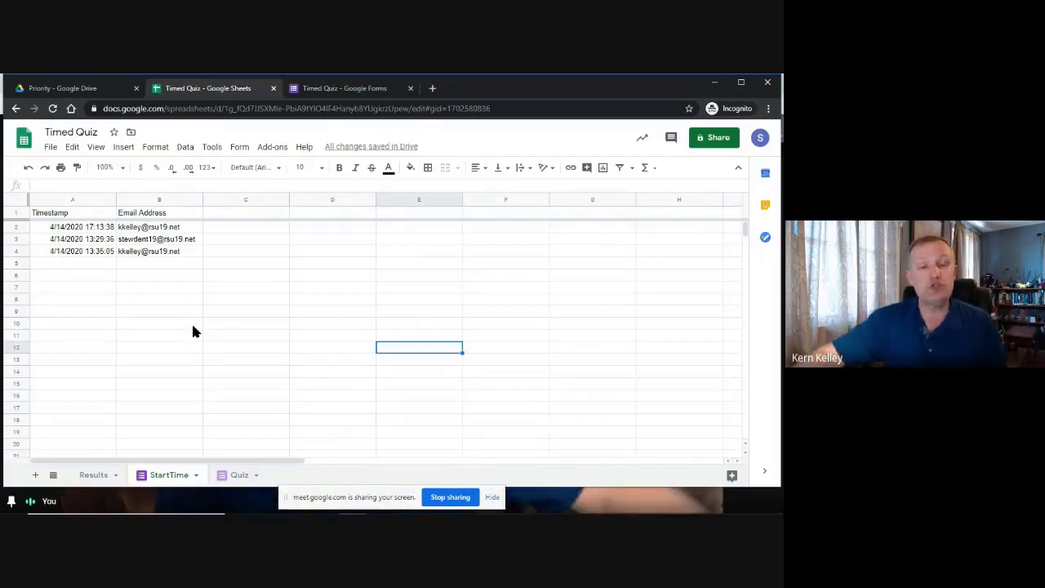
Change link sharing from private to 'On - Public on the web' with view access and save.
{"action": "left_click", "coordinate": [713, 138]}
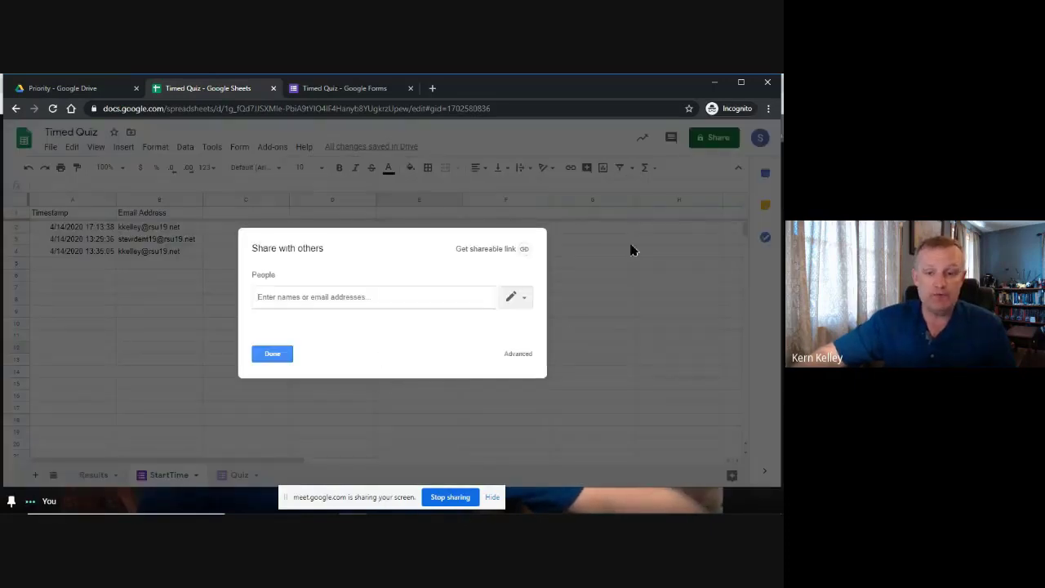
{"action": "left_click", "coordinate": [520, 355]}
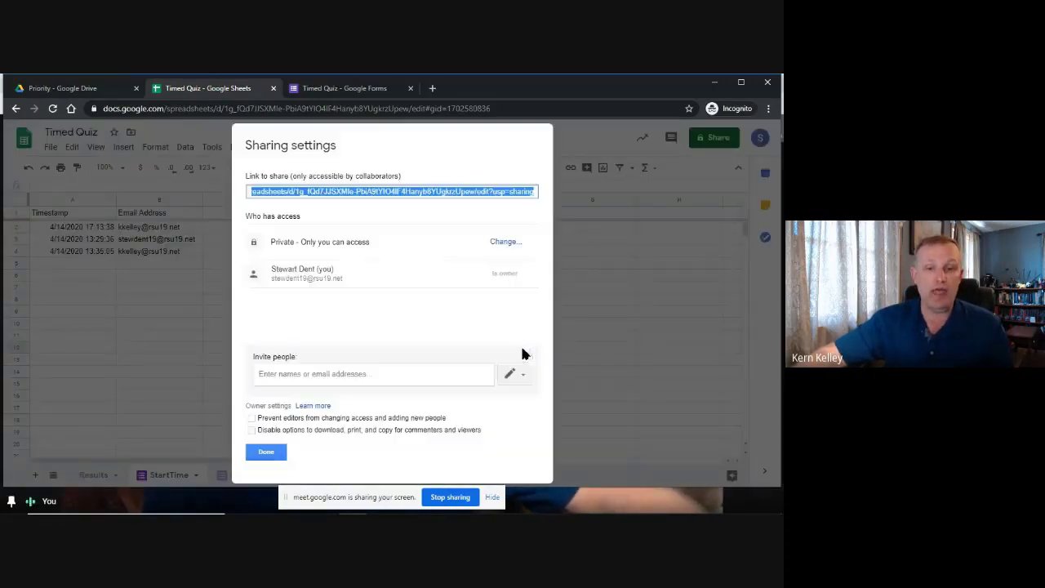
{"action": "left_click_drag", "start_coordinate": [274, 242], "coordinate": [344, 240]}
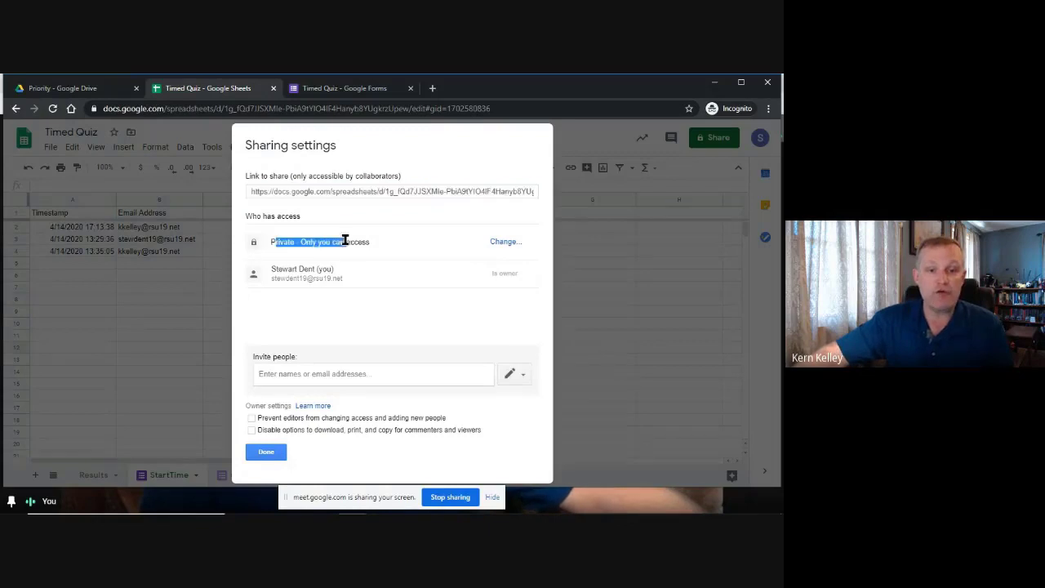
{"action": "left_click", "coordinate": [503, 241]}
{"action": "left_click", "coordinate": [340, 221]}
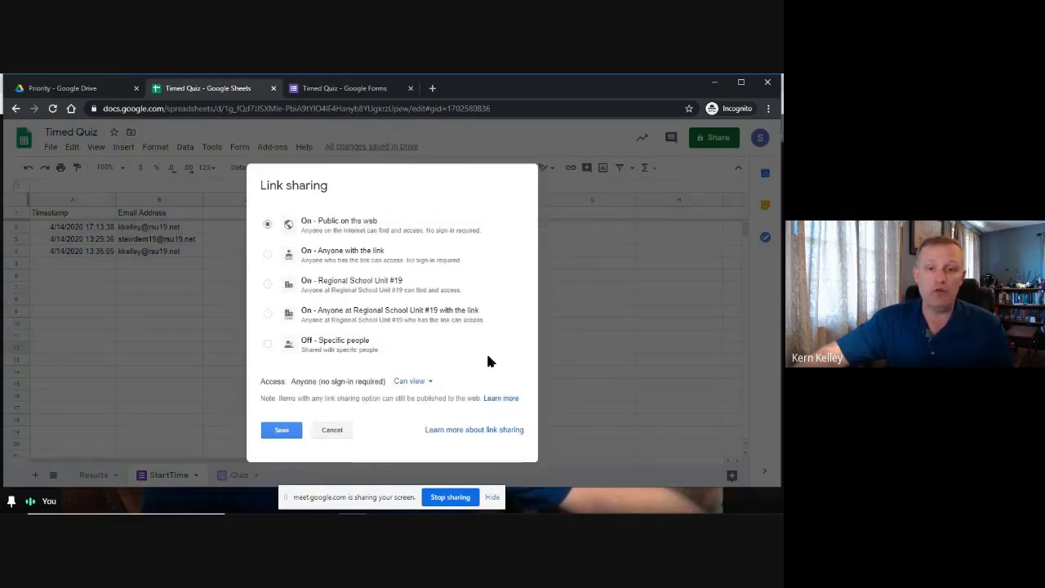
{"action": "left_click", "coordinate": [282, 437]}
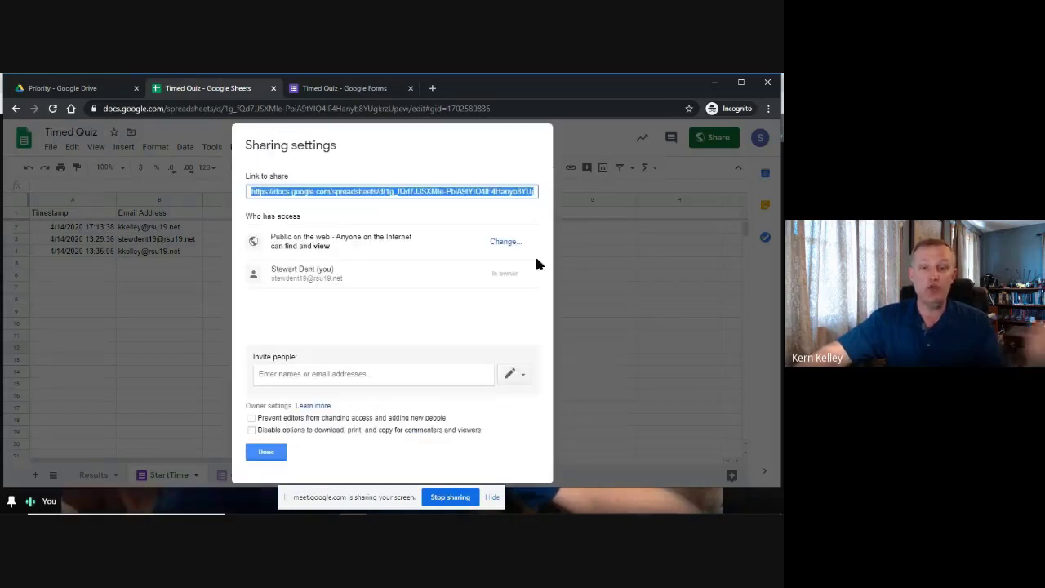
{"action": "left_click_drag", "start_coordinate": [335, 236], "coordinate": [392, 234]}
{"action": "left_click", "coordinate": [288, 246]}
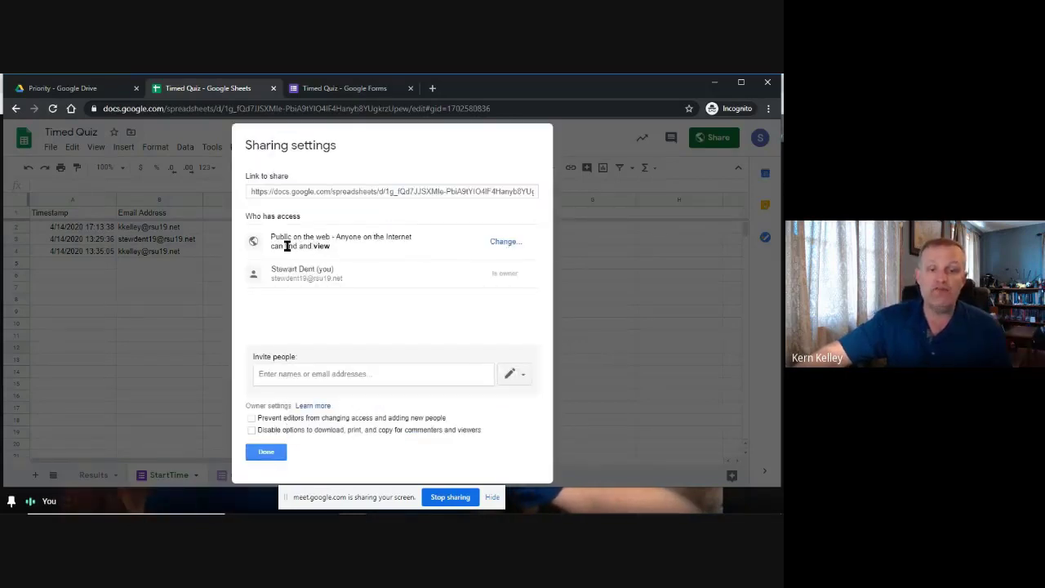
{"action": "left_click", "coordinate": [267, 454]}
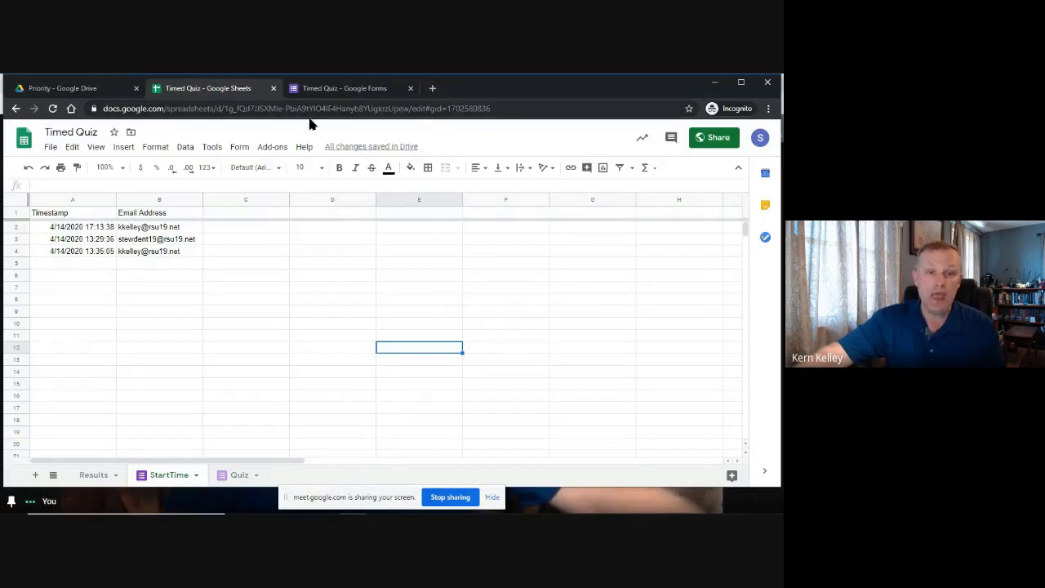
{"action": "left_click", "coordinate": [170, 111]}
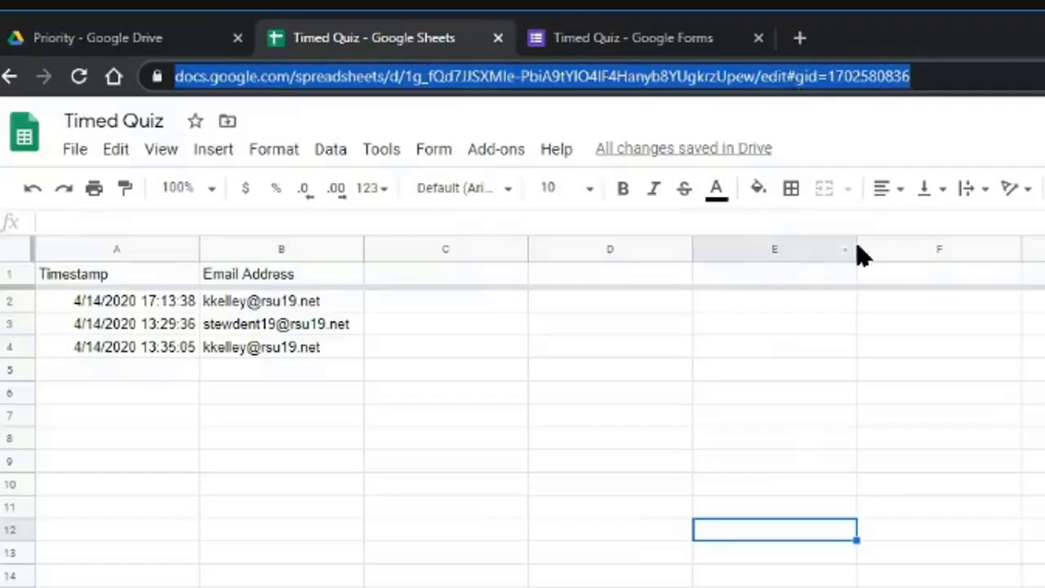
{"action": "left_click", "coordinate": [796, 80]}
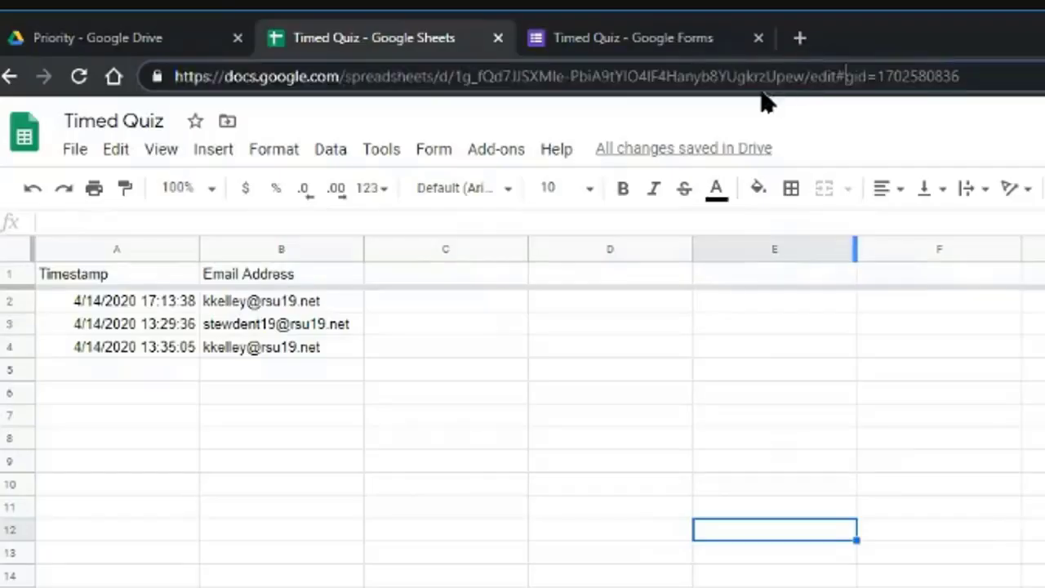
{"action": "key", "text": "shift+End"}
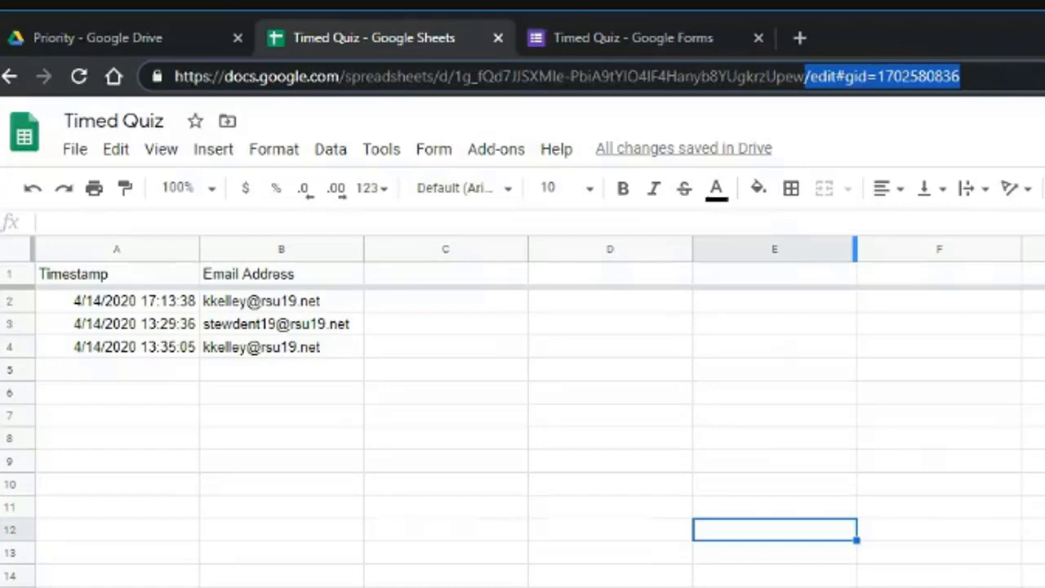
{"action": "key", "text": "Left"}
{"action": "key", "text": "Right"}
{"action": "key", "text": "shift+End"}
{"action": "key", "text": "BackSpace"}
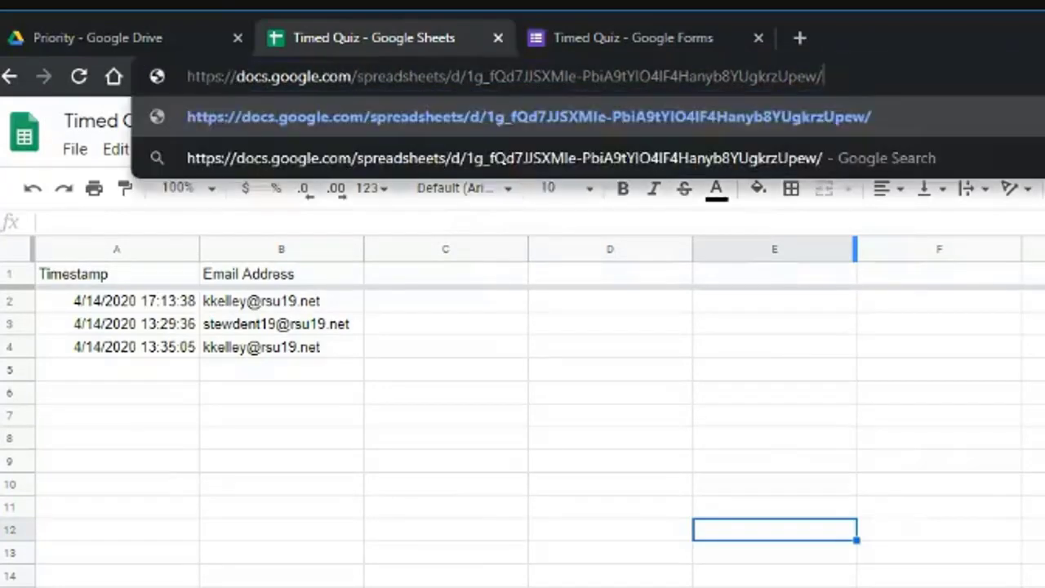
{"action": "type", "text": "copy"}
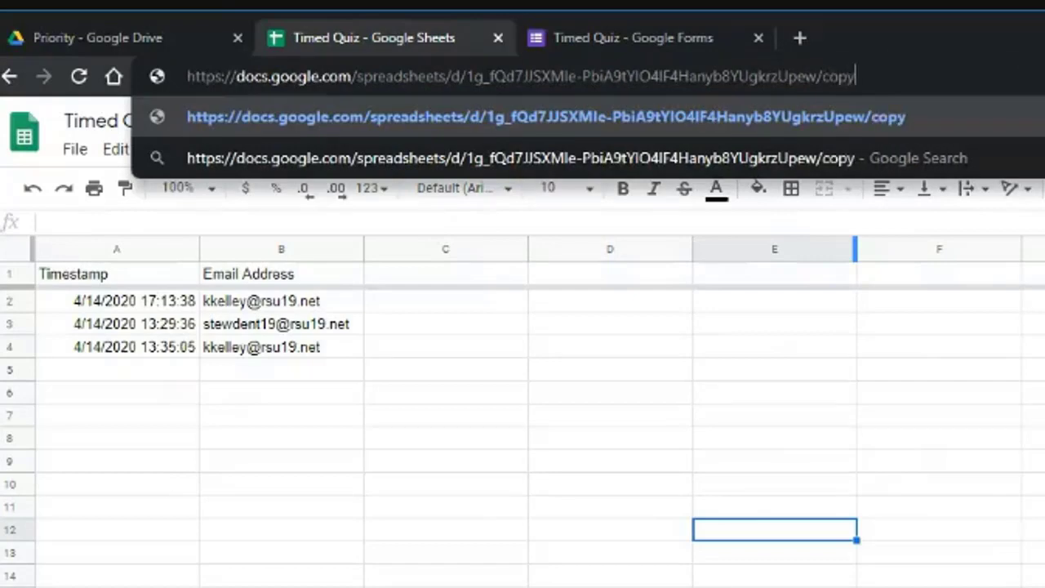
{"action": "key", "text": "Return"}
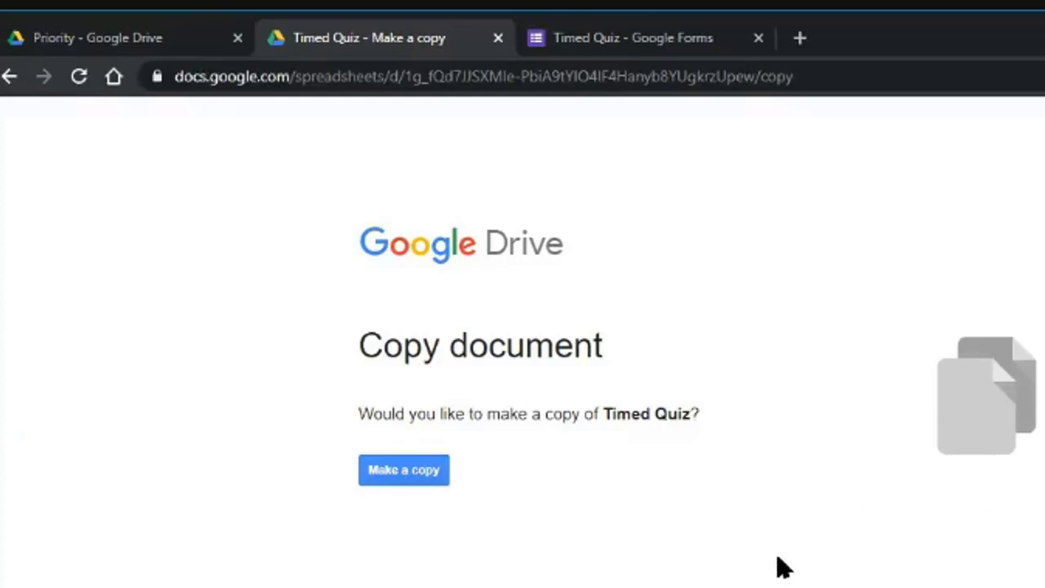
Replace the link's 'copy' ending with 'preview/template' and load that address.
{"action": "left_click_drag", "start_coordinate": [771, 76], "coordinate": [979, 120]}
{"action": "left_click", "coordinate": [809, 75]}
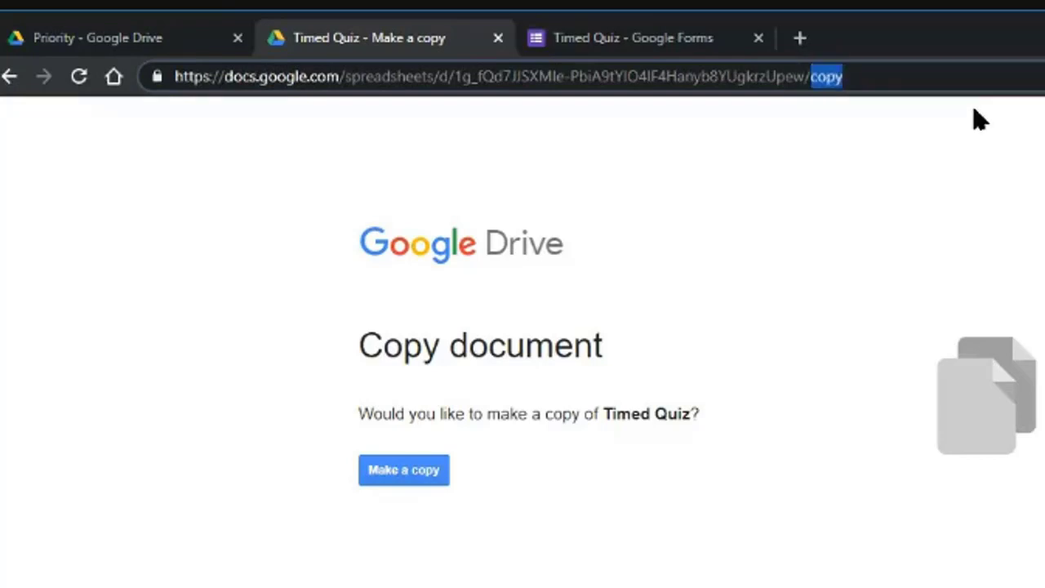
{"action": "type", "text": "pre"}
{"action": "type", "text": "view/team"}
{"action": "type", "text": "ple"}
{"action": "key", "text": "BackSpace"}
{"action": "key", "text": "BackSpace"}
{"action": "key", "text": "BackSpace"}
{"action": "key", "text": "BackSpace"}
{"action": "key", "text": "BackSpace"}
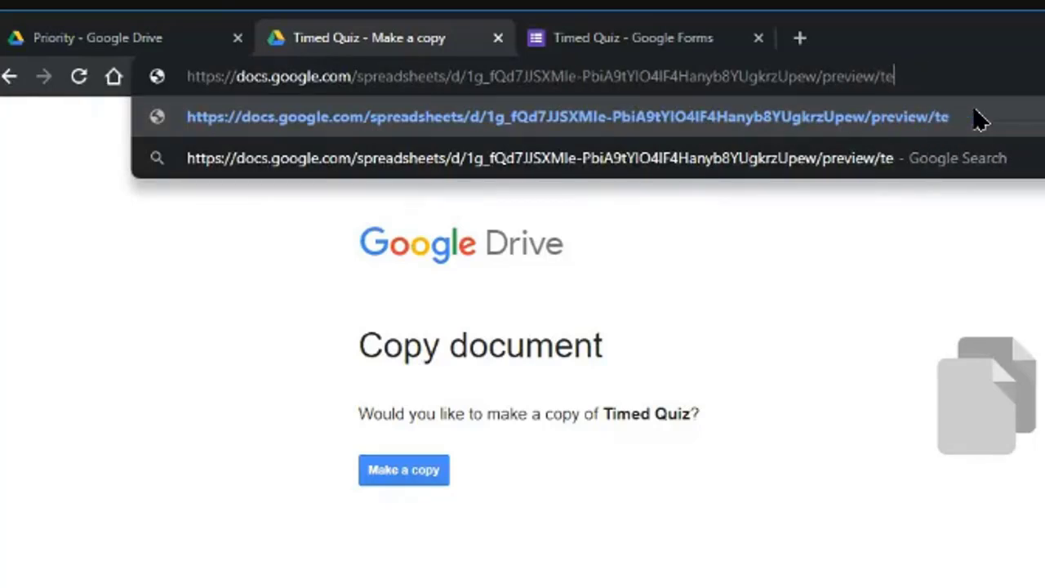
{"action": "type", "text": "mplate"}
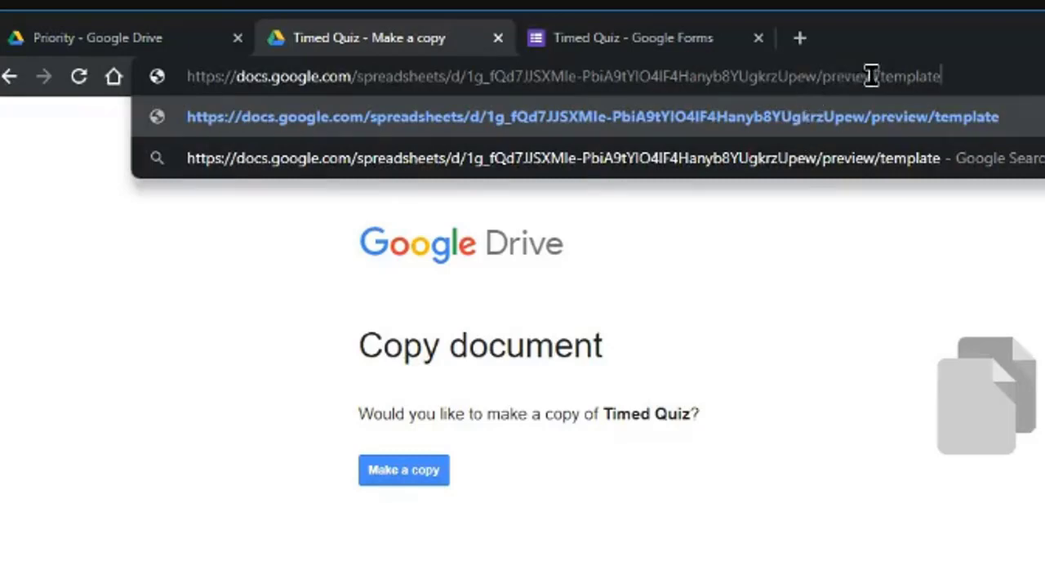
{"action": "key", "text": "Return"}
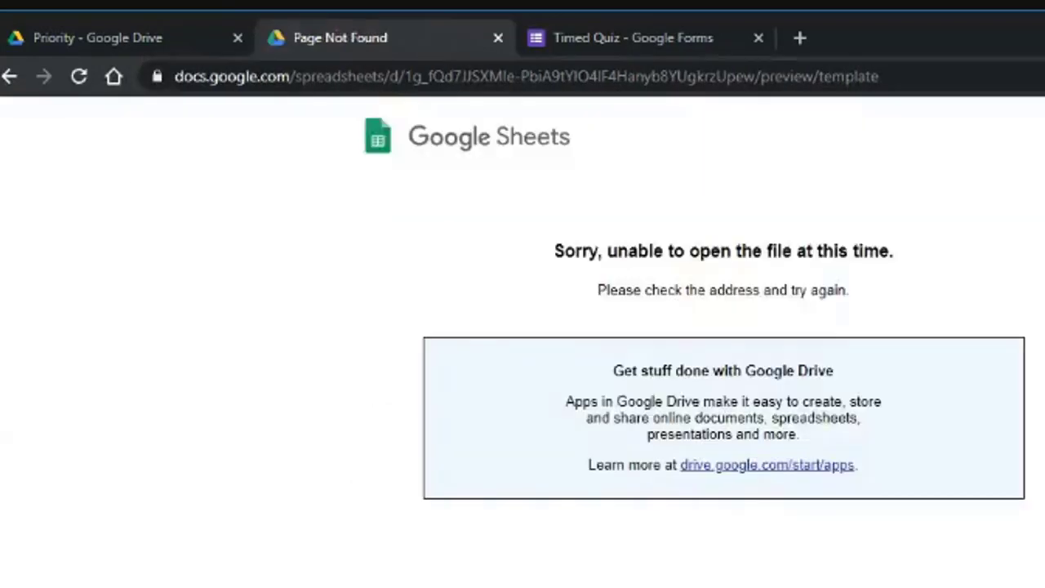
Correct the link to end in 'template/preview', then view the StartTime and Results sheets in the preview.
{"action": "left_click_drag", "start_coordinate": [769, 76], "coordinate": [810, 76]}
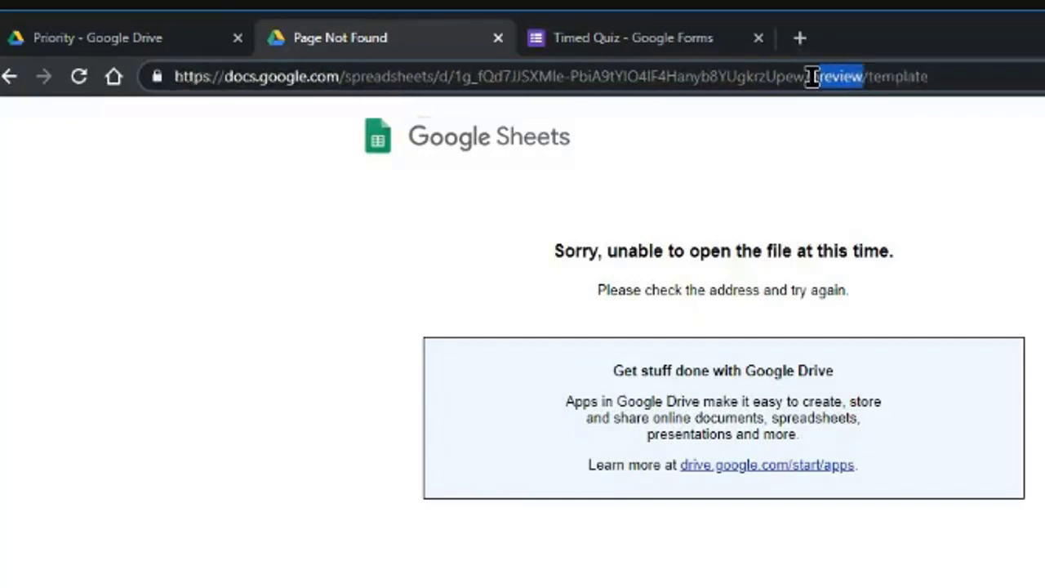
{"action": "key", "text": "BackSpace"}
{"action": "key", "text": "BackSpace"}
{"action": "key", "text": "BackSpace"}
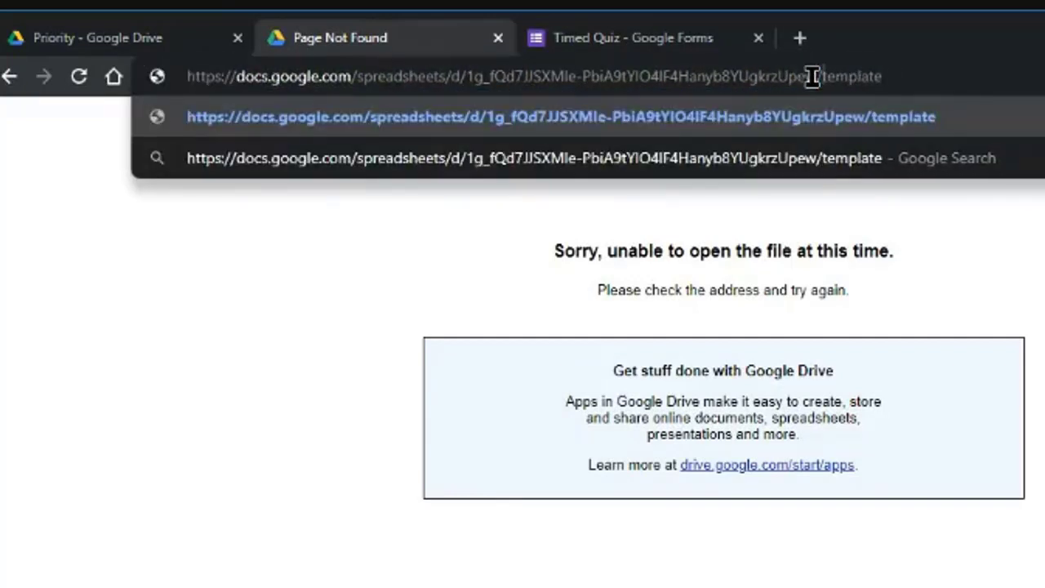
{"action": "type", "text": "/"}
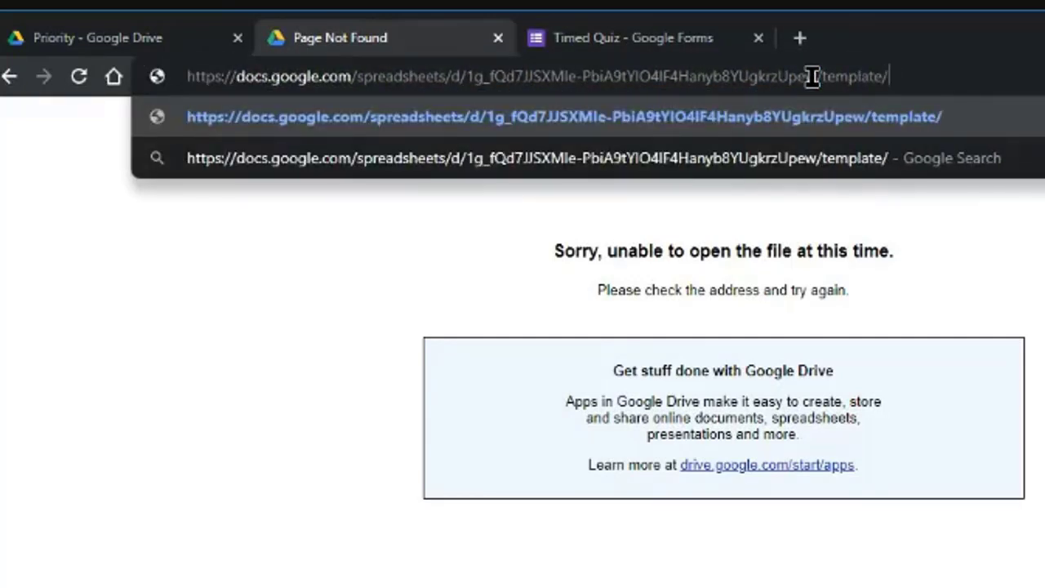
{"action": "type", "text": "preview"}
{"action": "key", "text": "Return"}
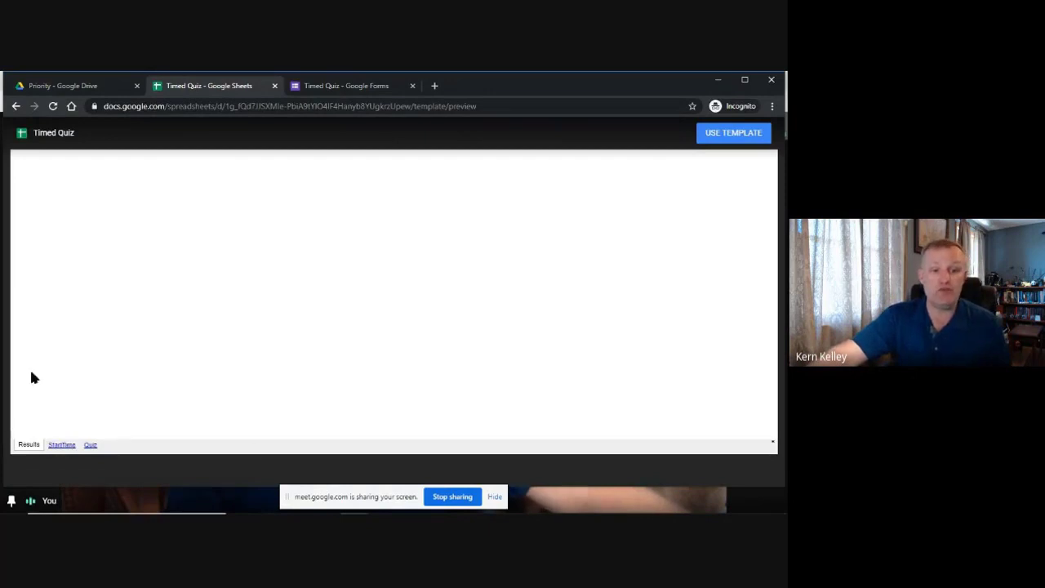
{"action": "left_click", "coordinate": [65, 445]}
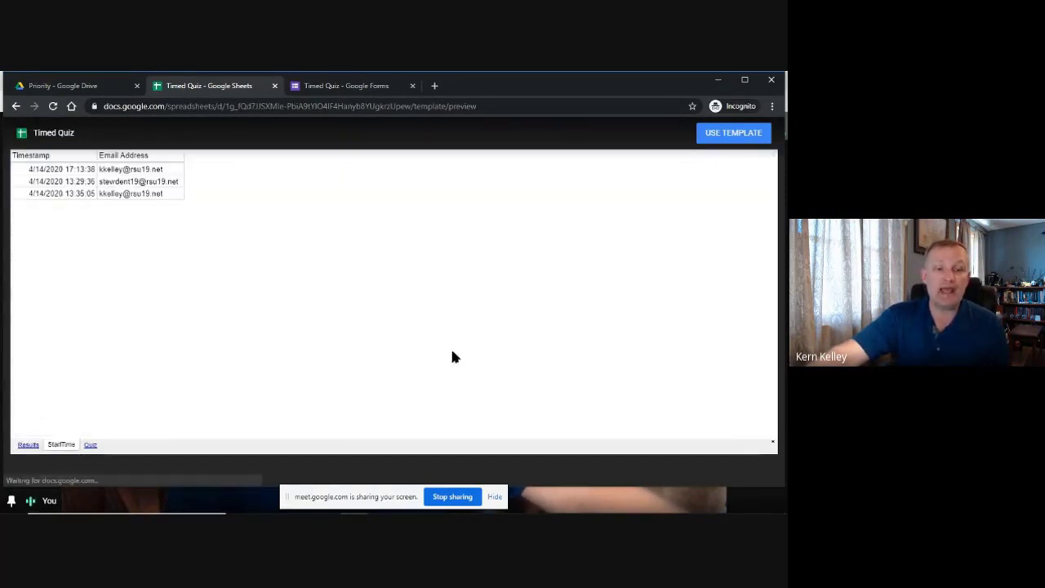
{"action": "left_click", "coordinate": [28, 445]}
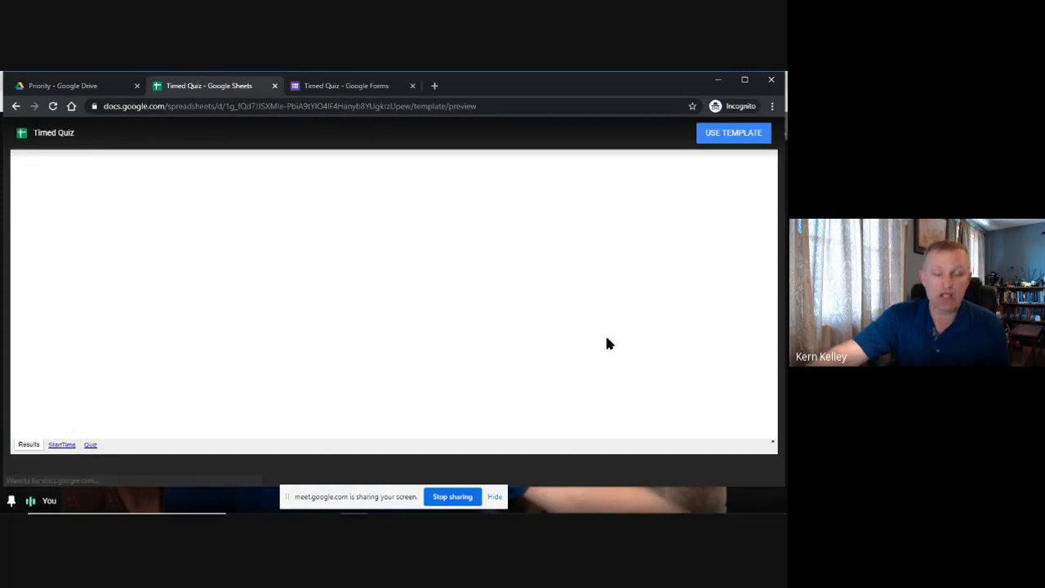